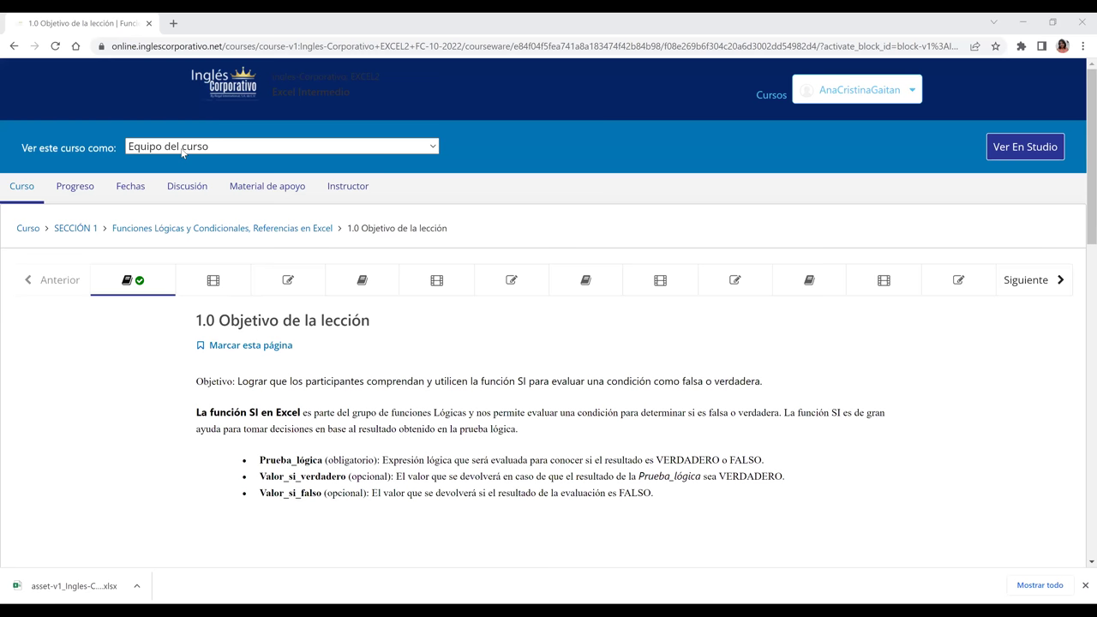
# Look over the 1.0 Objetivo de la lección page, then return to the Excel Intermedio course outline.
pyautogui.scroll(-3, 307, 345)
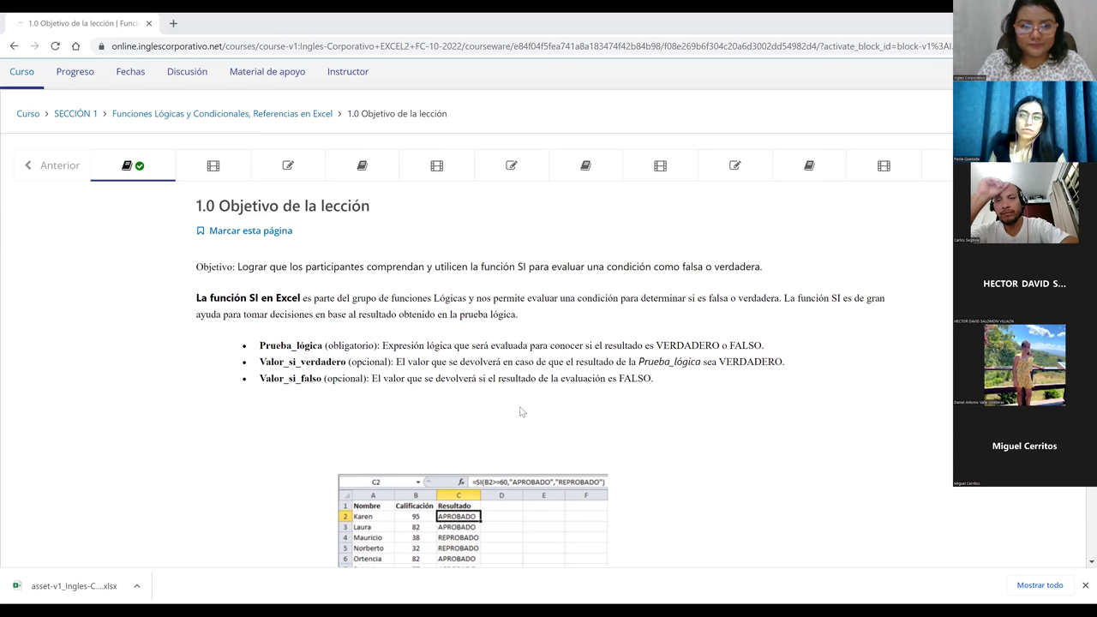
pyautogui.hotkey('ctrl', '+')
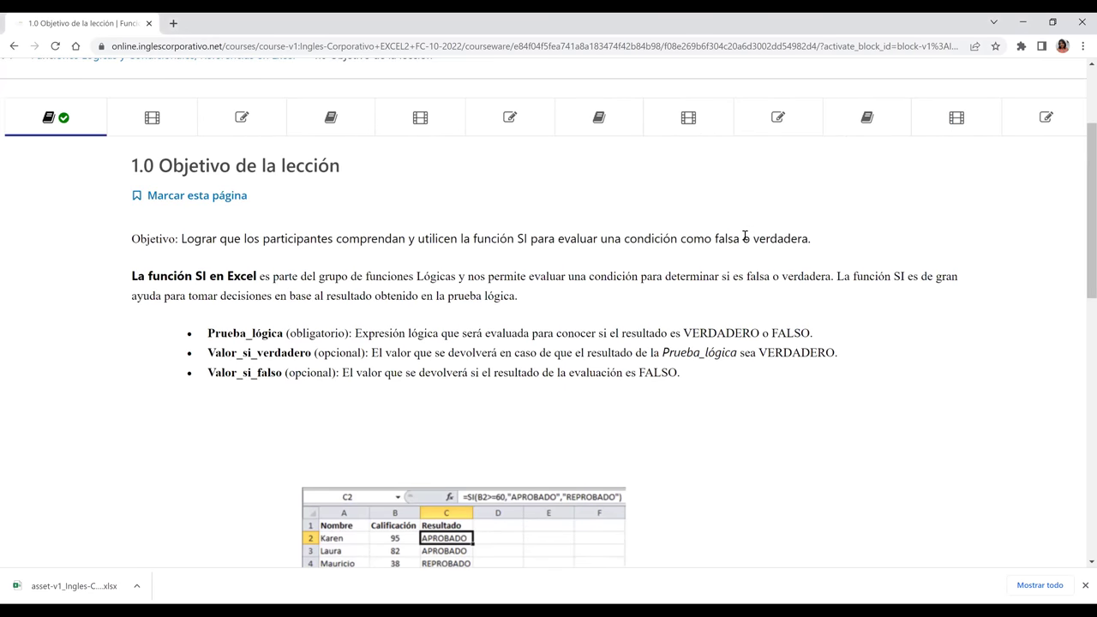
pyautogui.hotkey('ctrl', '-')
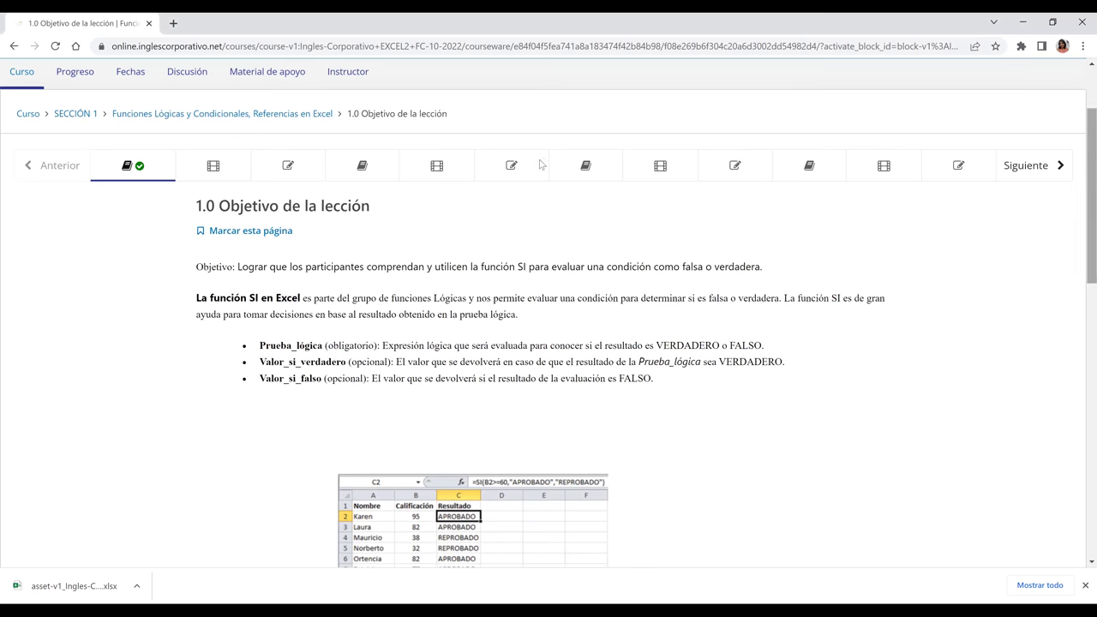
pyautogui.scroll(1, 540, 165)
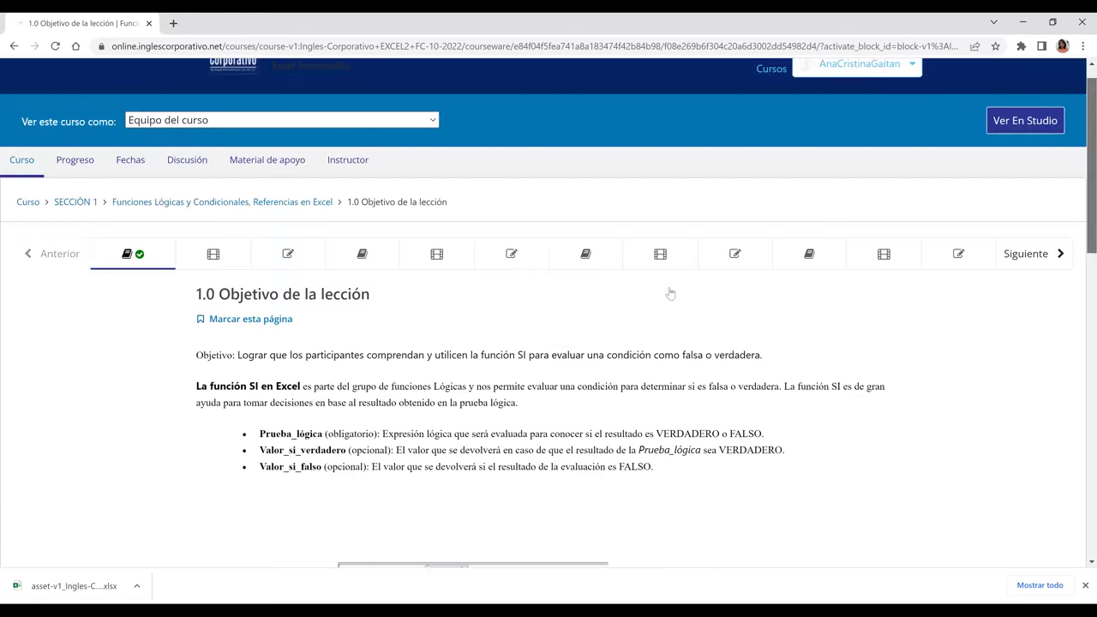
pyautogui.scroll(1, 1000, 298)
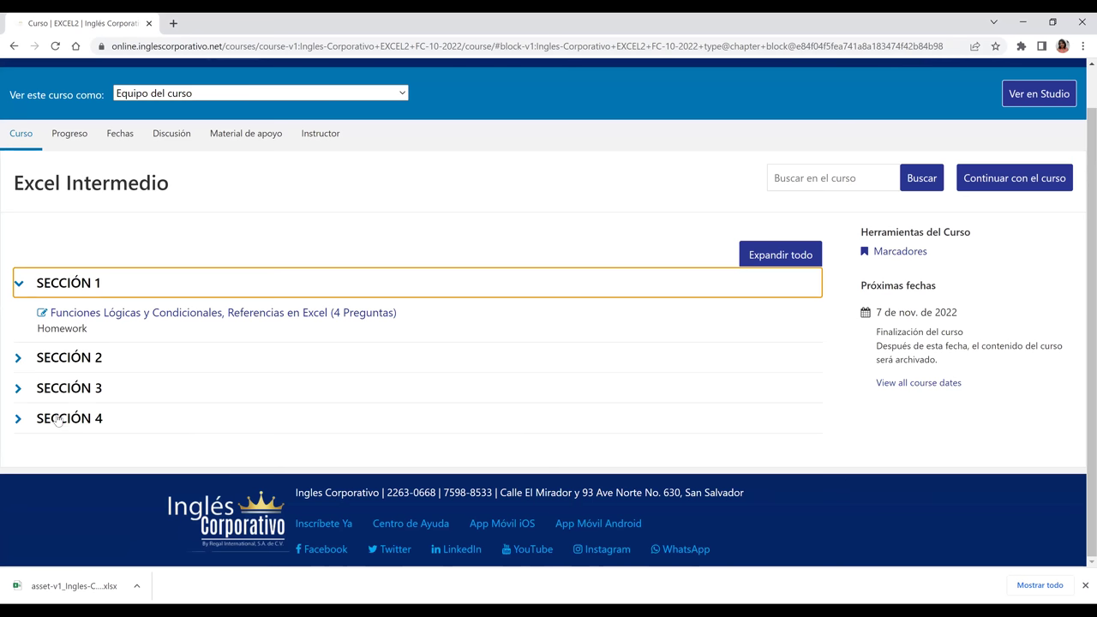
# Open Funciones Lógicas y Condicionales in Sección 1 and read lesson 1.0 through the SI example and its function arguments.
pyautogui.click(82, 317)
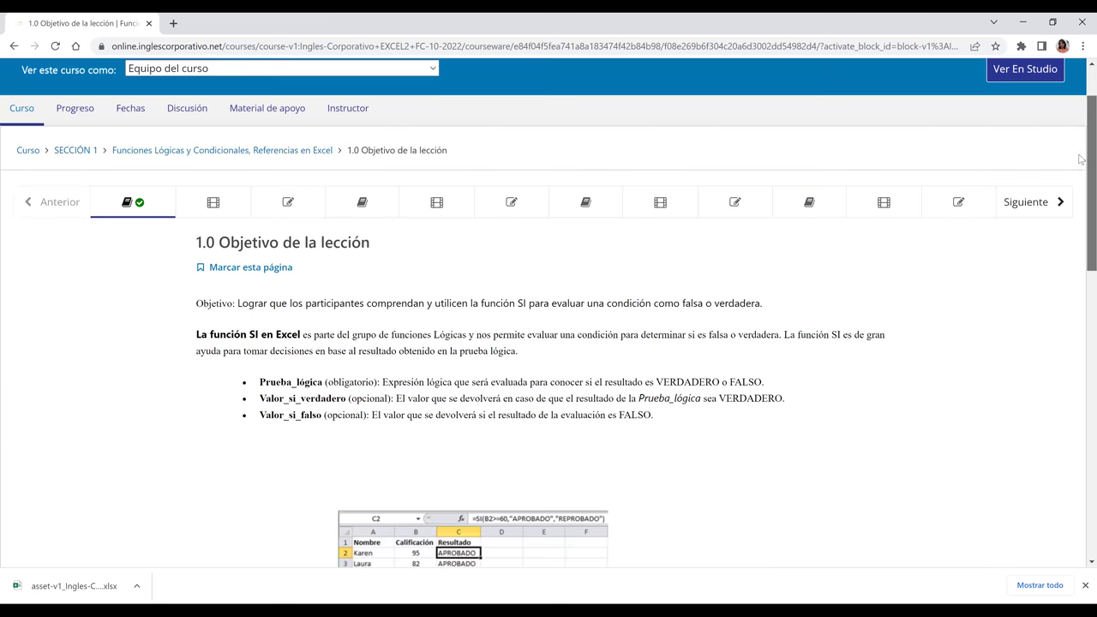
pyautogui.moveTo(1081, 160); pyautogui.dragTo(1081, 294)
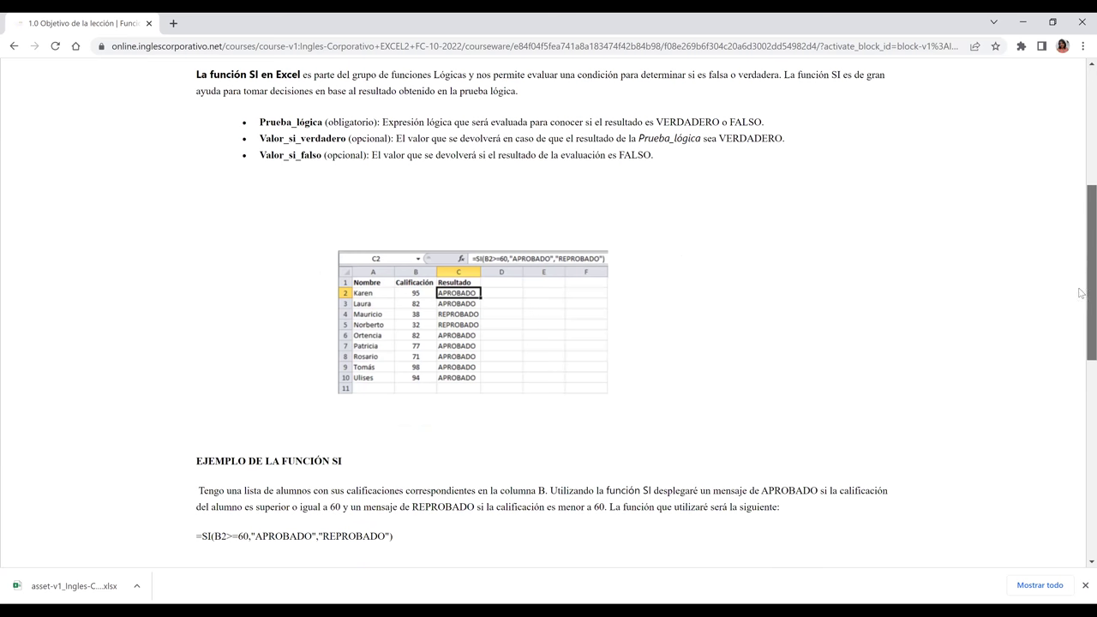
pyautogui.moveTo(1081, 338); pyautogui.dragTo(1081, 399)
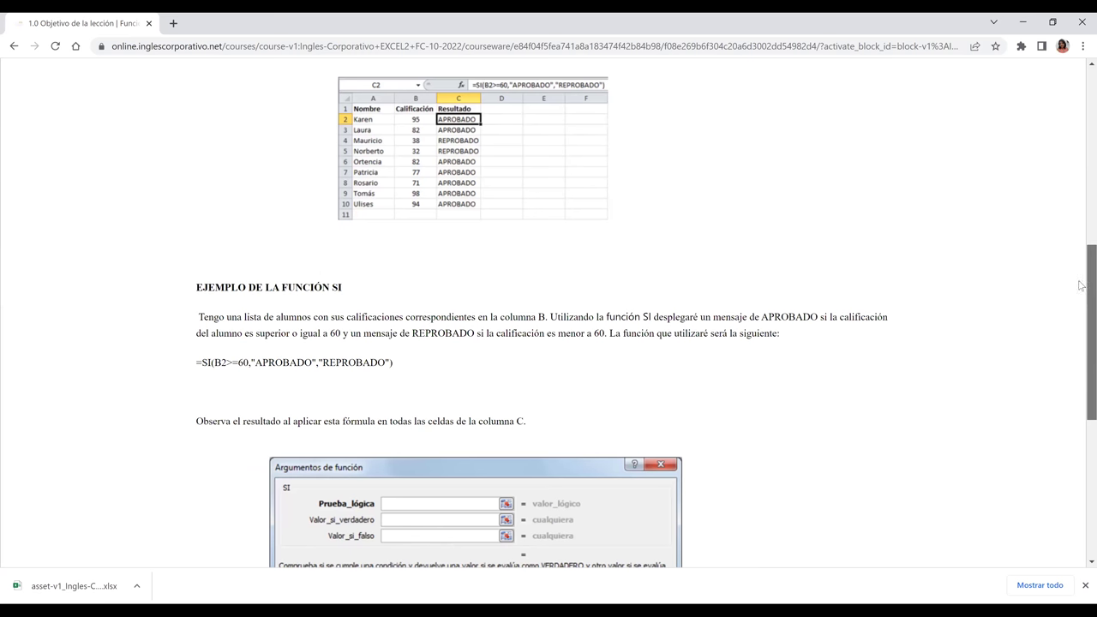
pyautogui.scroll(-3, 1081, 399)
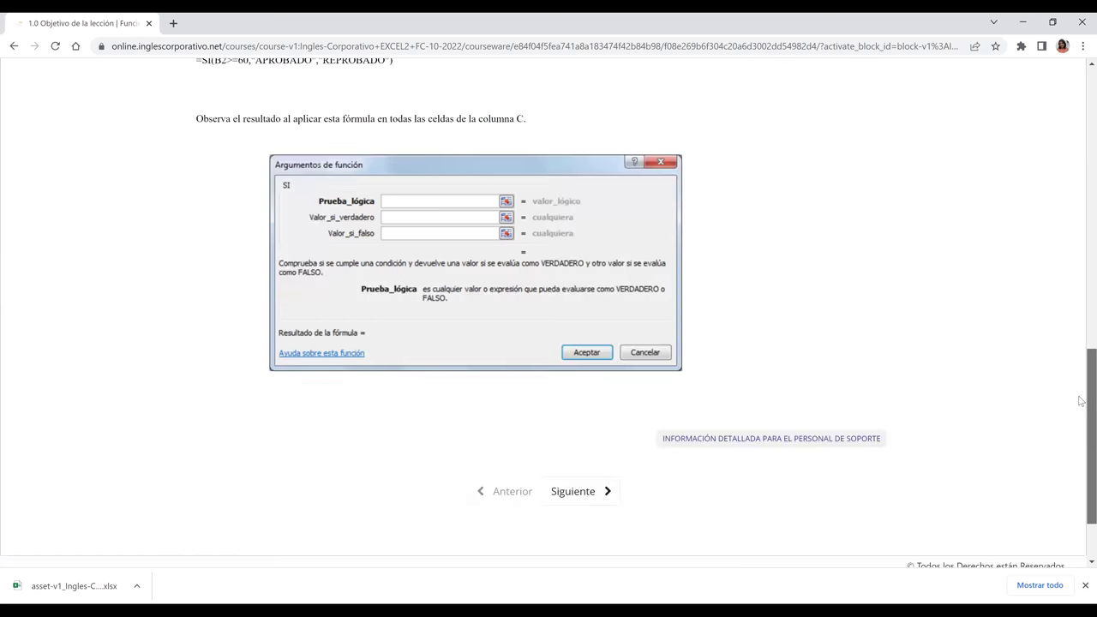
# Advance to unit 1.1 Función SI and examine its video, practice file link and discussion area.
pyautogui.click(597, 496)
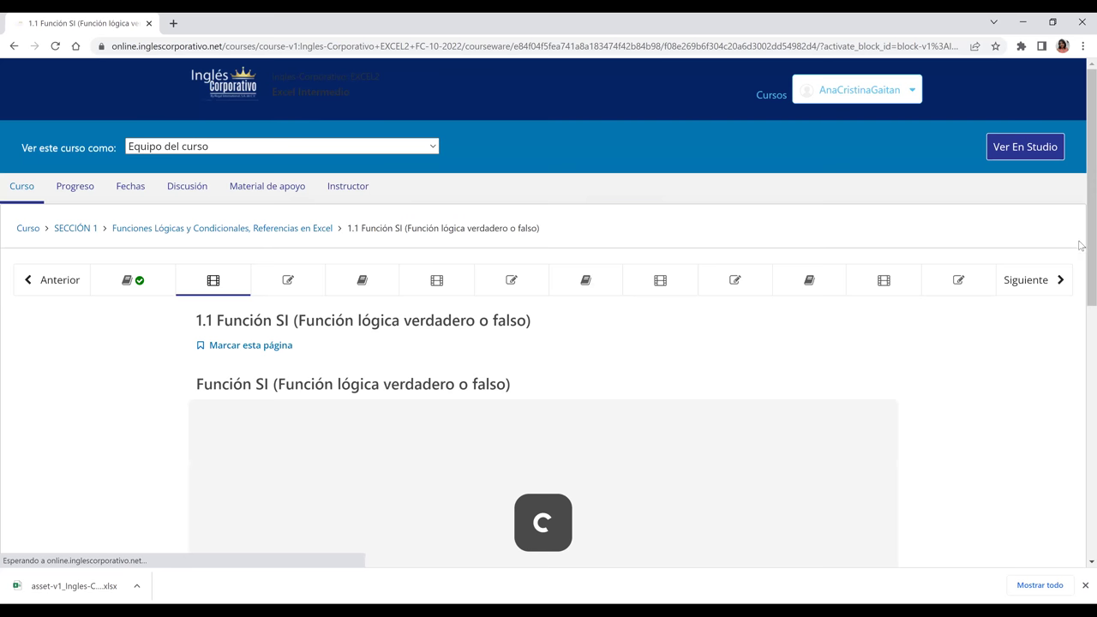
pyautogui.scroll(-1, 1081, 309)
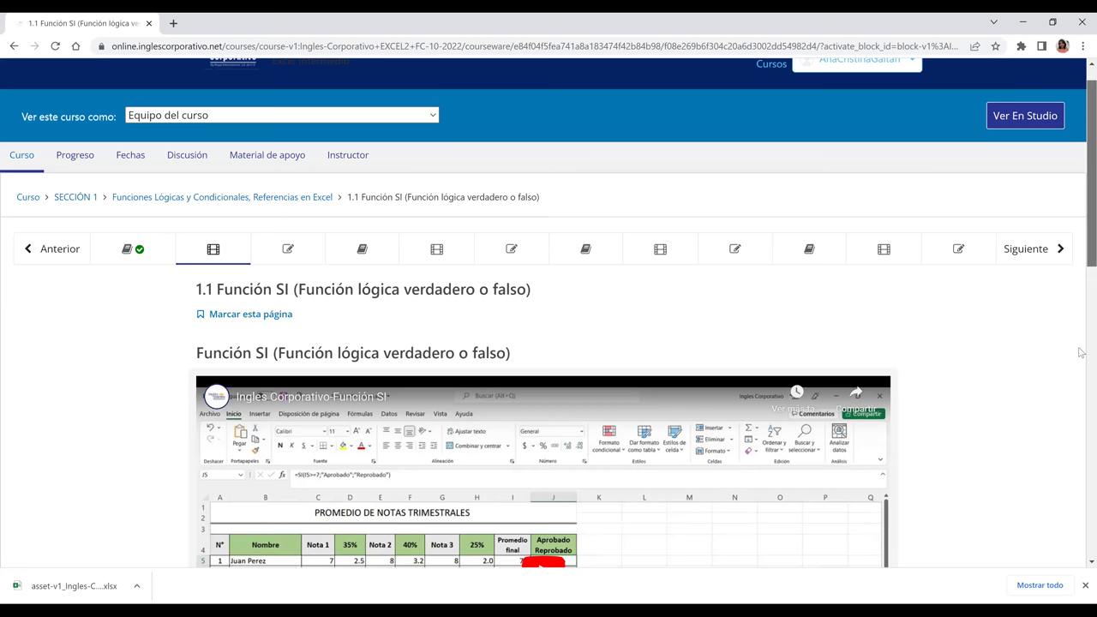
pyautogui.scroll(-3, 1081, 351)
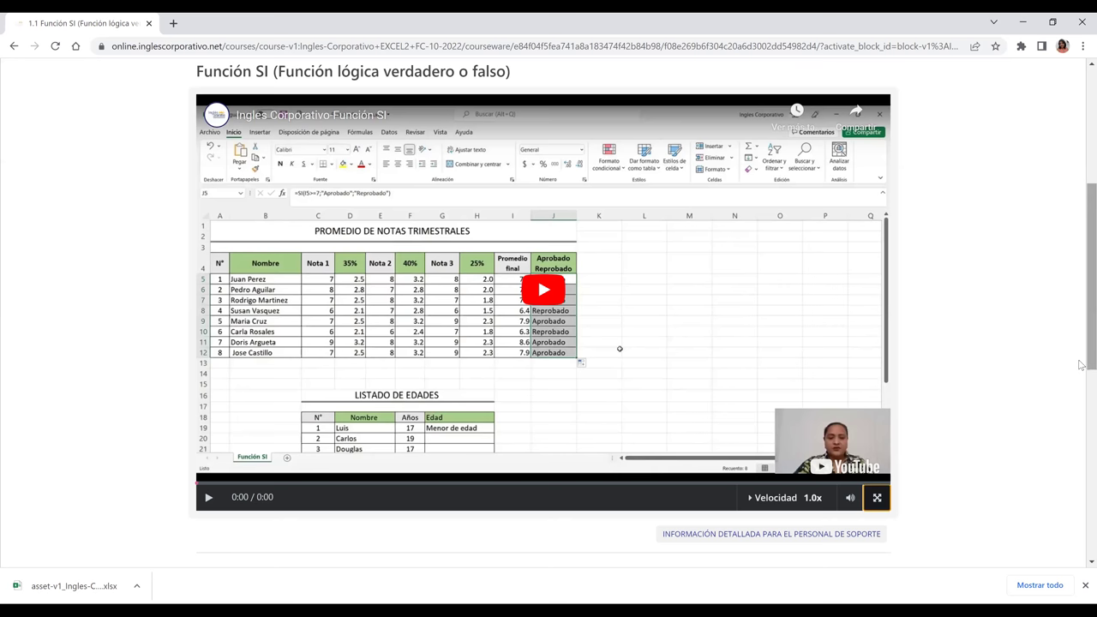
pyautogui.scroll(-3, 1083, 334)
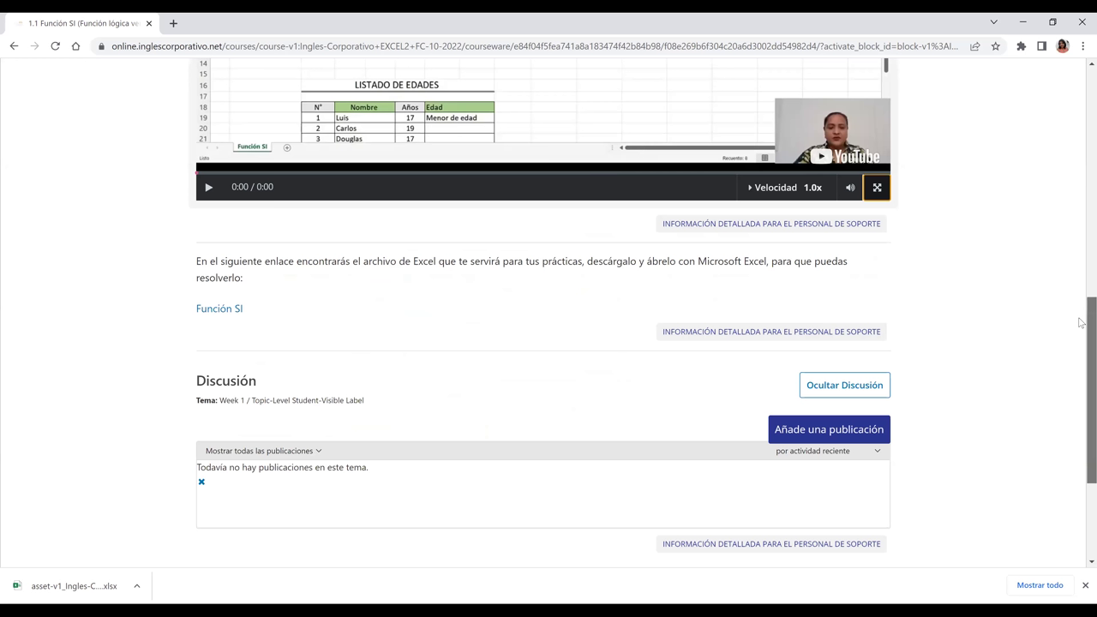
pyautogui.scroll(-2, 348, 260)
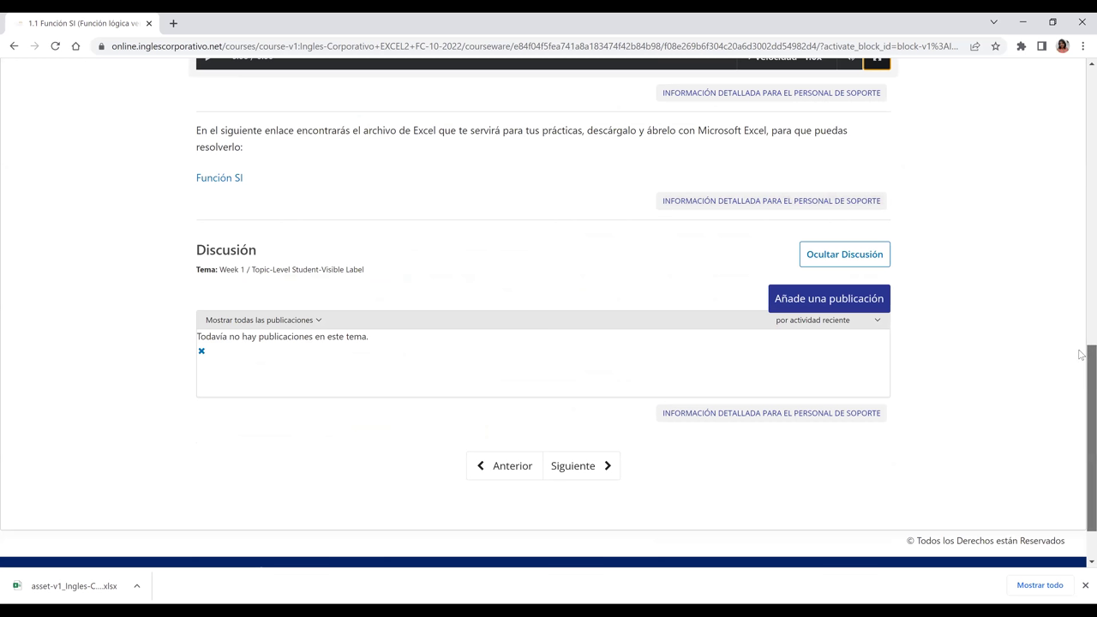
pyautogui.scroll(2, 1080, 300)
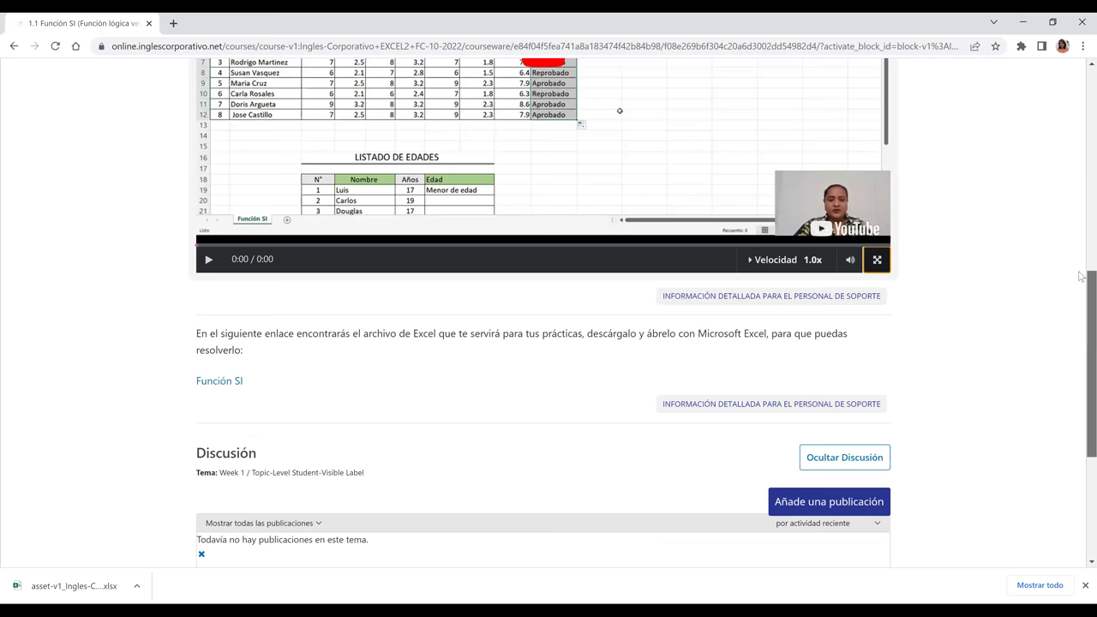
pyautogui.scroll(1, 1082, 261)
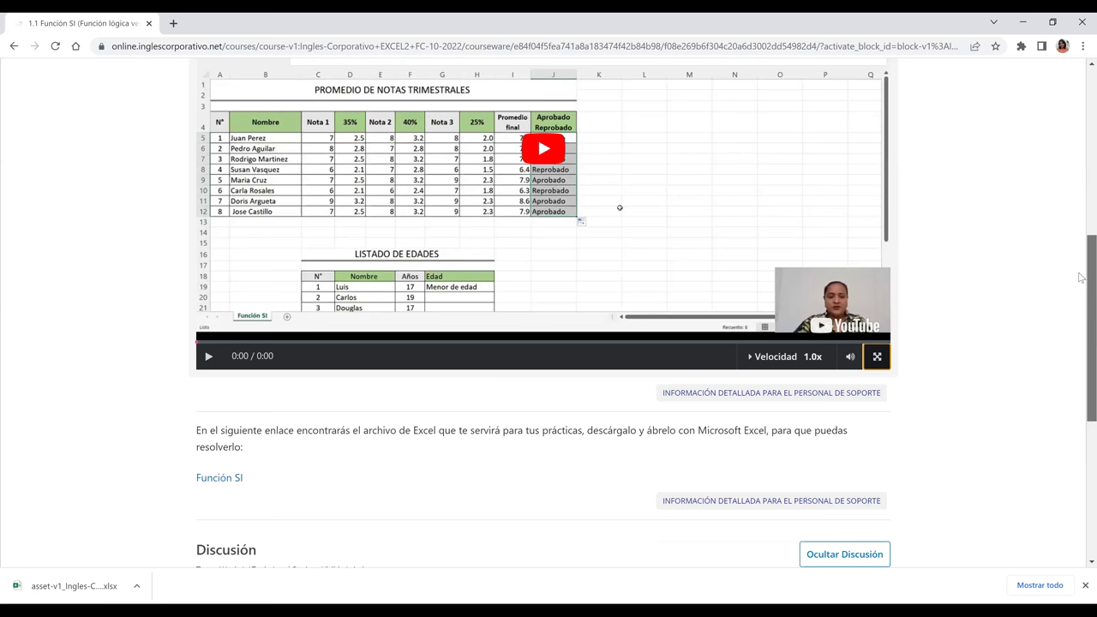
pyautogui.scroll(1, 1082, 274)
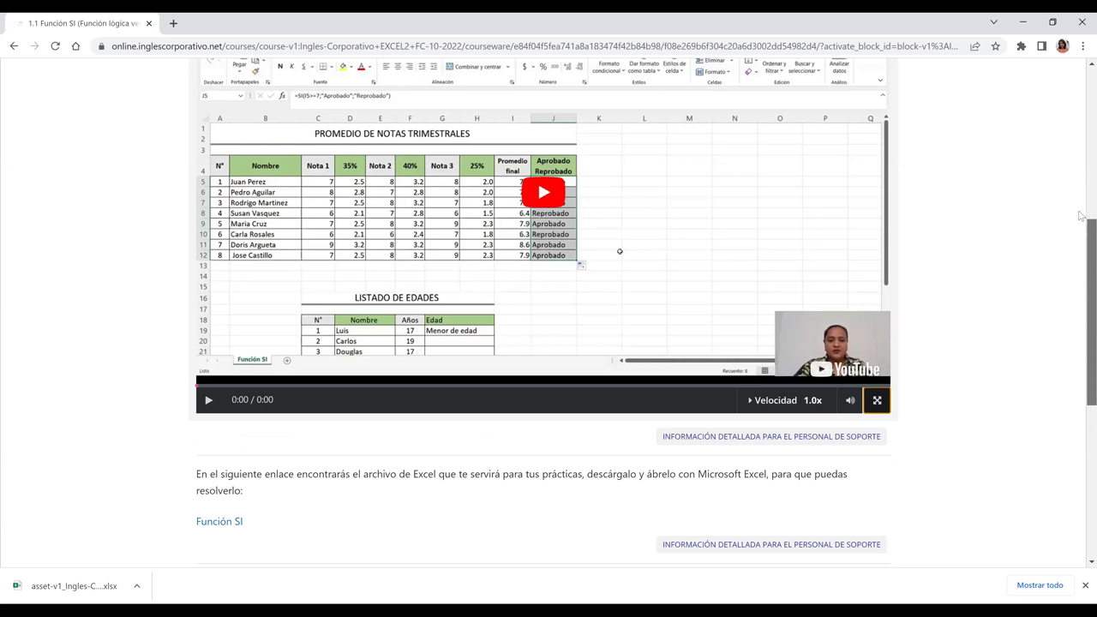
pyautogui.scroll(3, 1082, 185)
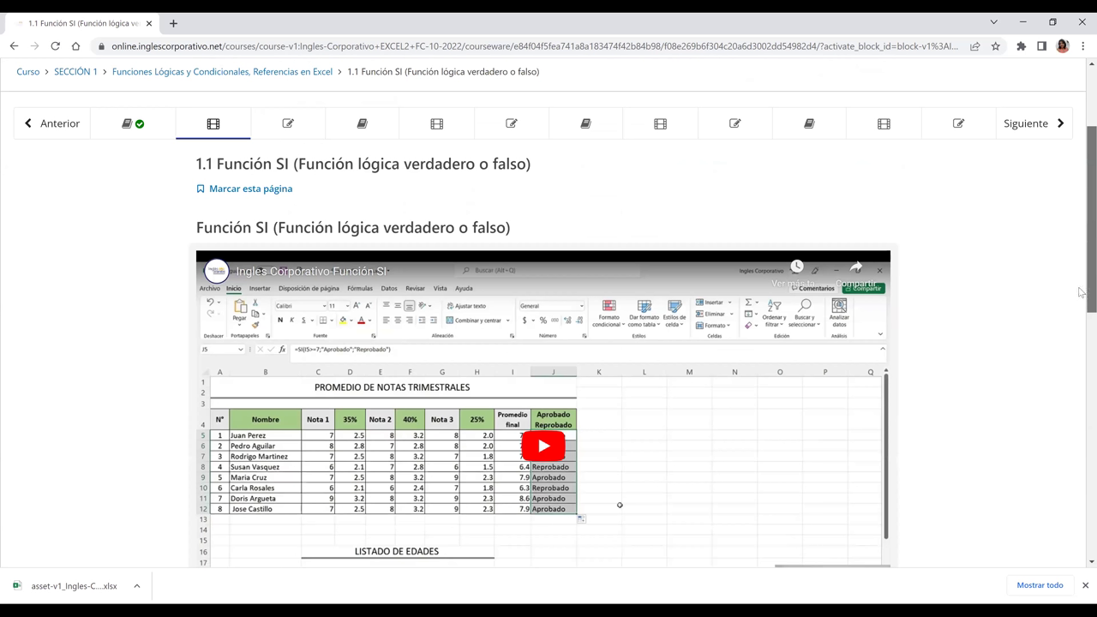
# Advance to 1.2 Laboratorio 1 and examine its multiple-choice questions about the SI function.
pyautogui.scroll(-3, 1082, 293)
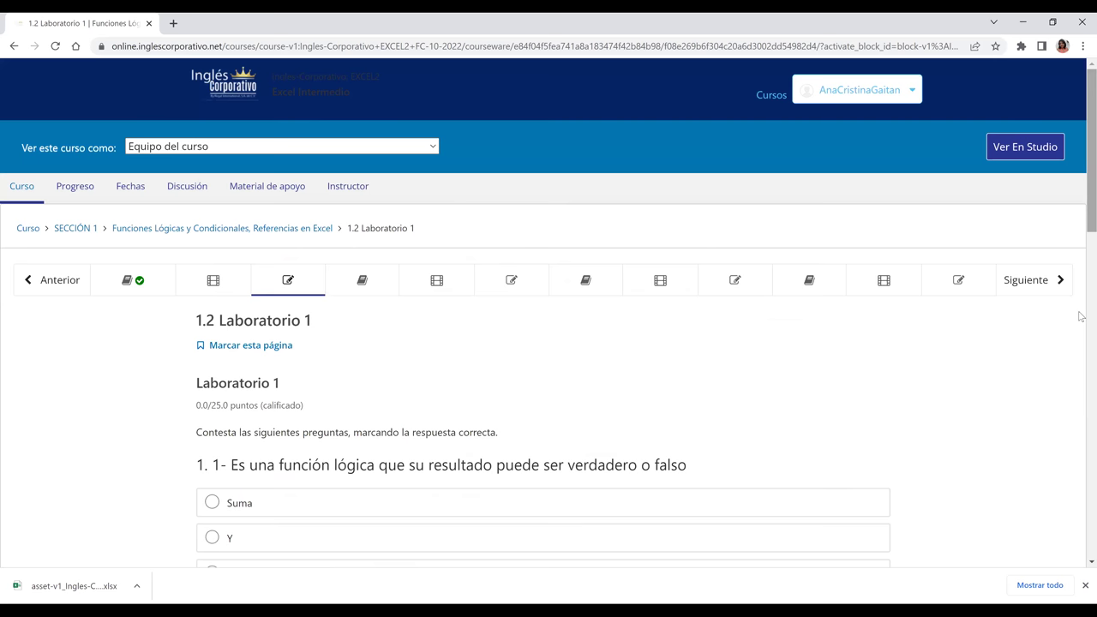
pyautogui.scroll(-3, 1080, 346)
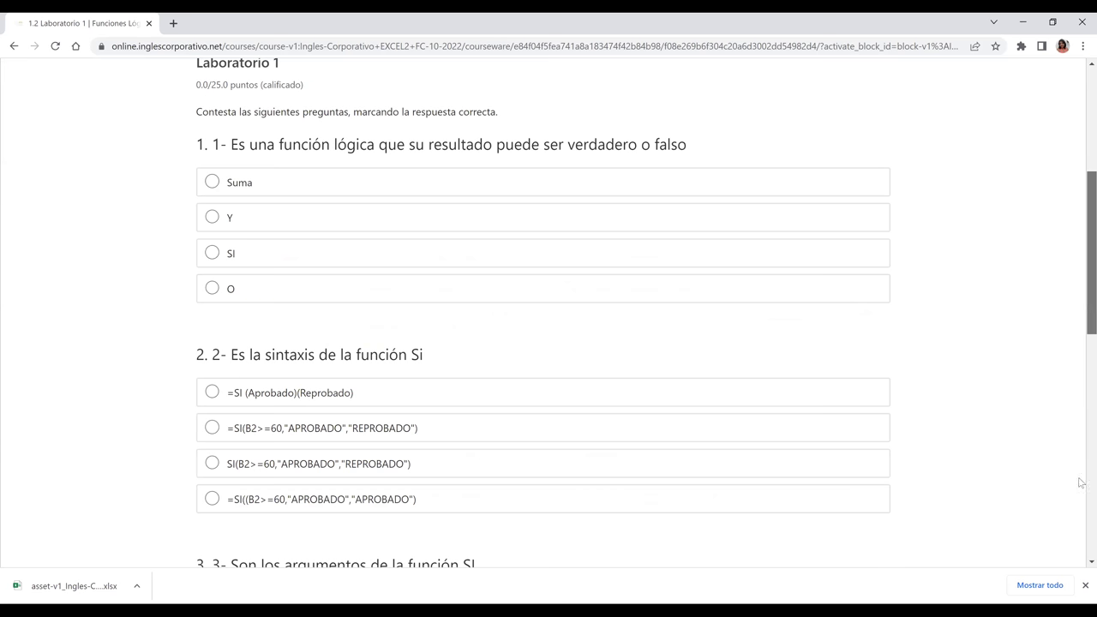
pyautogui.scroll(-3, 1080, 482)
pyautogui.scroll(-1, 1080, 476)
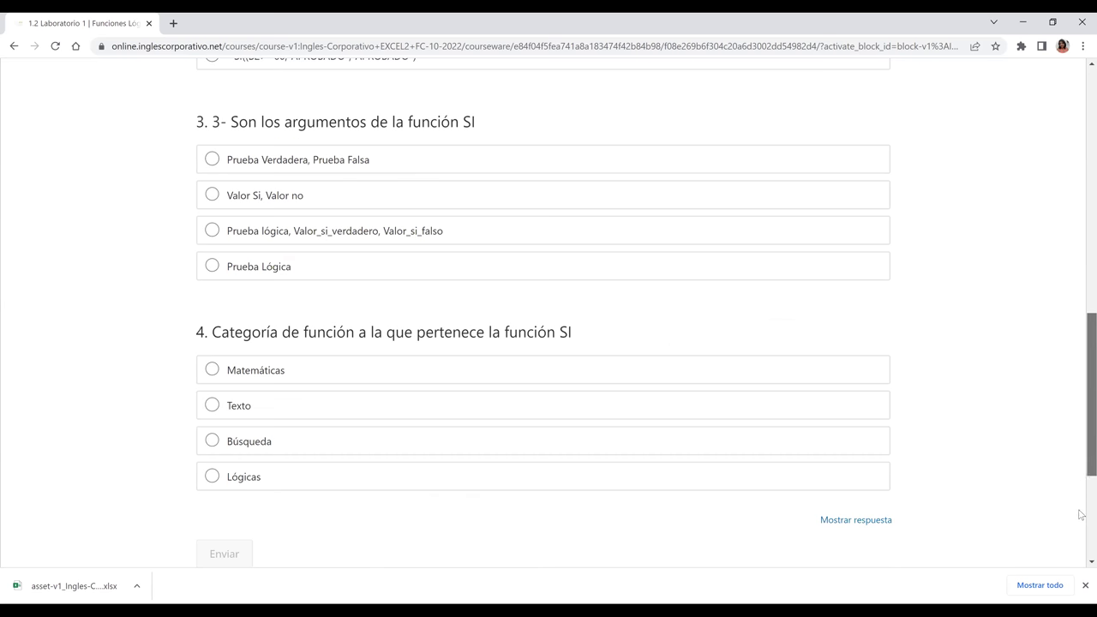
pyautogui.scroll(-2, 231, 444)
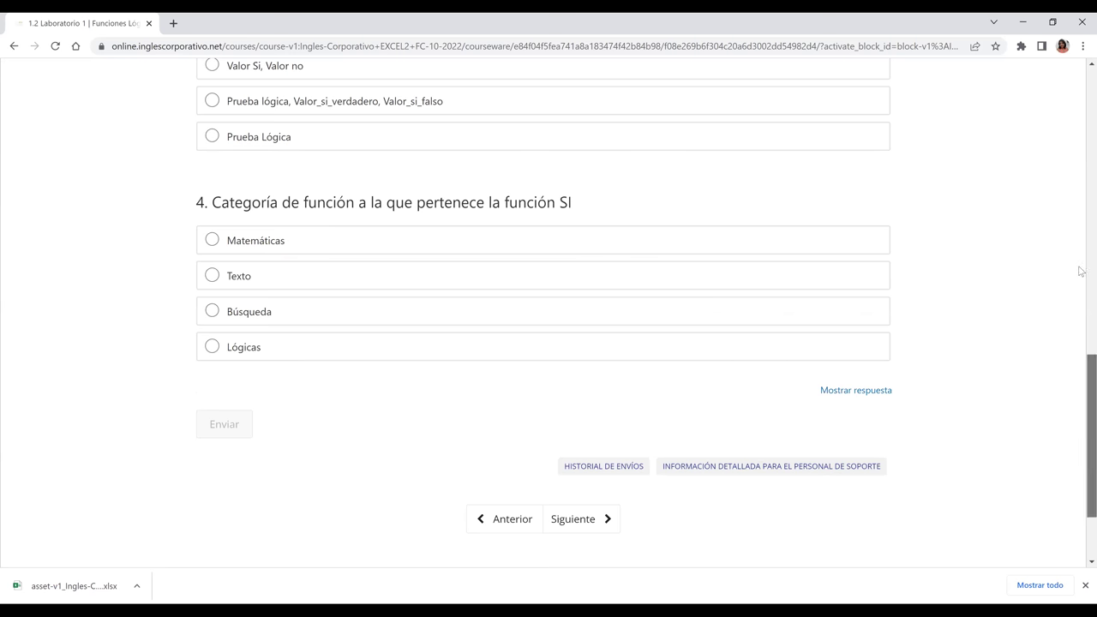
pyautogui.scroll(6, 1079, 108)
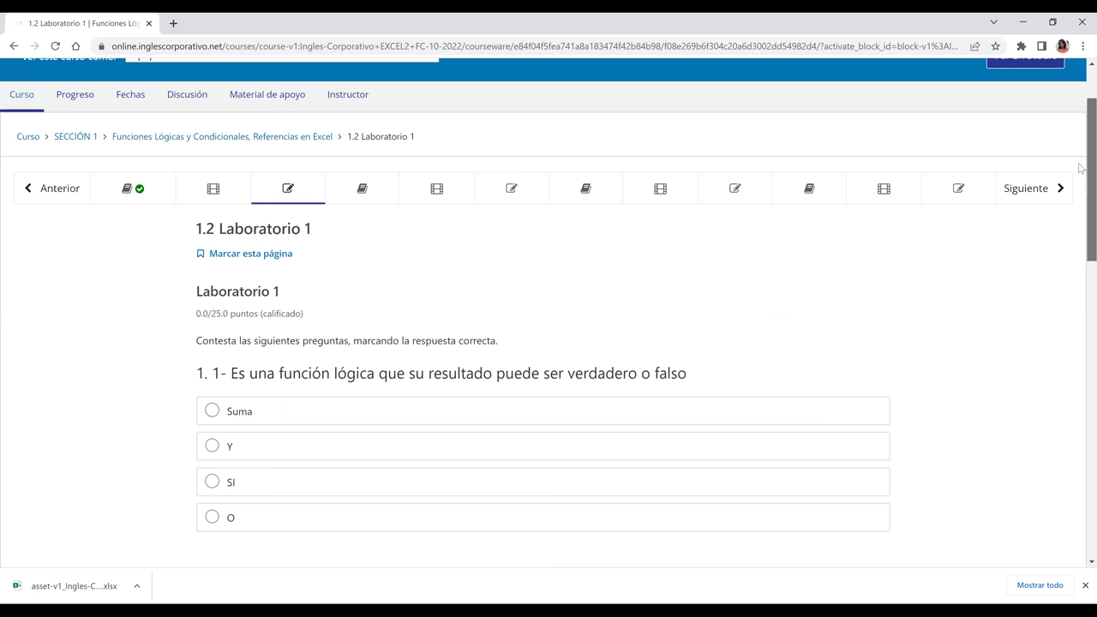
pyautogui.scroll(-1, 823, 215)
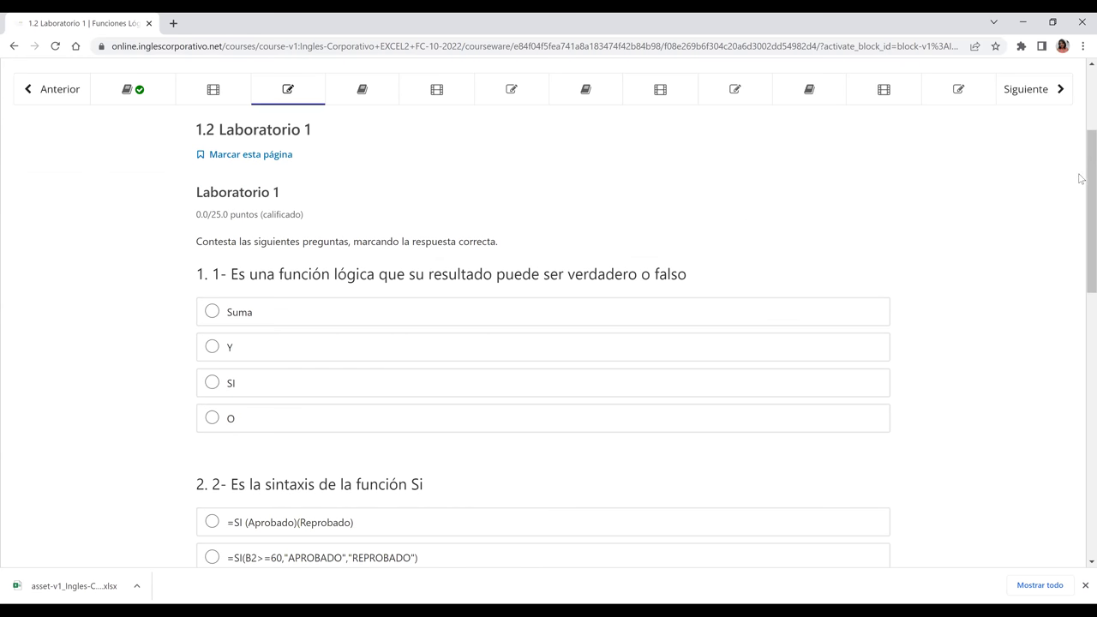
# Advance to 1.3 Objetivo de la lección, view the nested SI example and highlight "Si anidada" in the objective.
pyautogui.scroll(-2, 1081, 117)
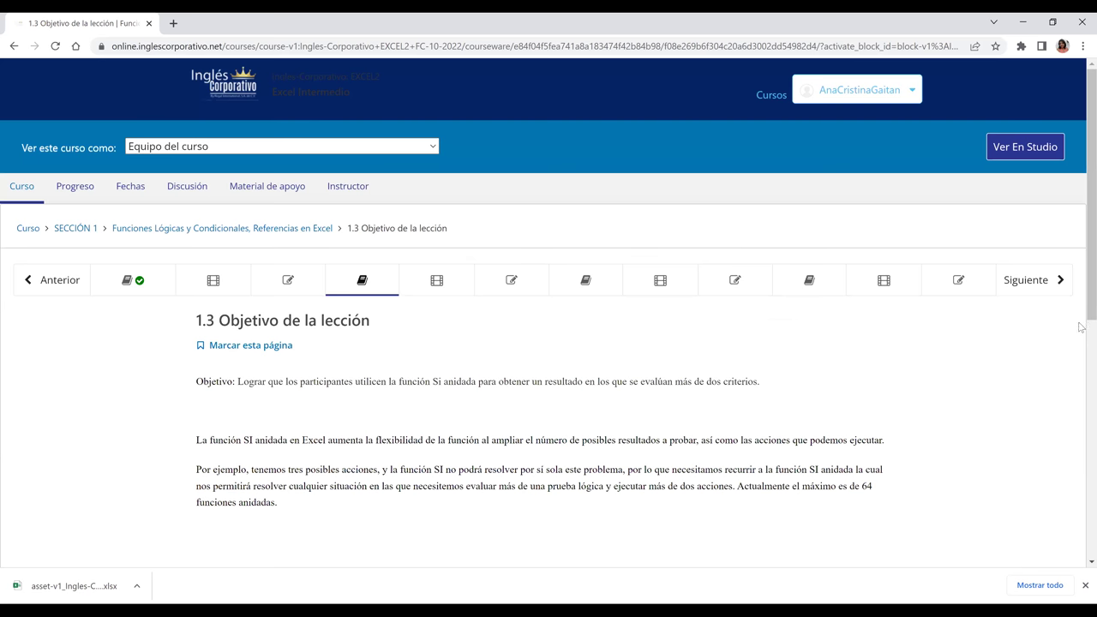
pyautogui.scroll(-2, 1080, 322)
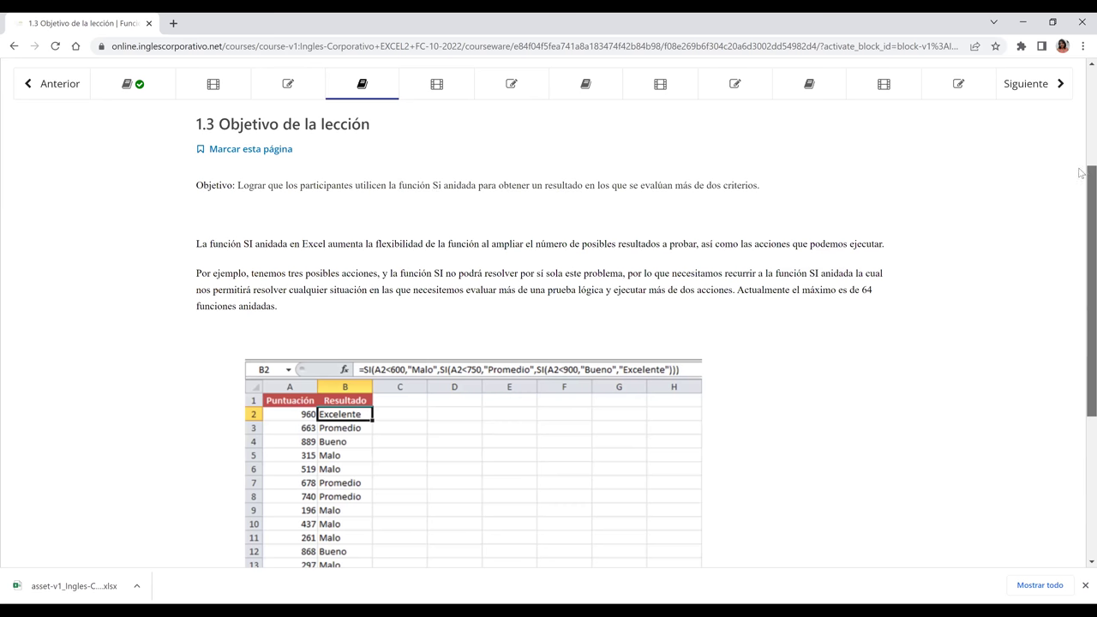
pyautogui.scroll(1, 1082, 163)
pyautogui.moveTo(433, 272); pyautogui.dragTo(476, 272)
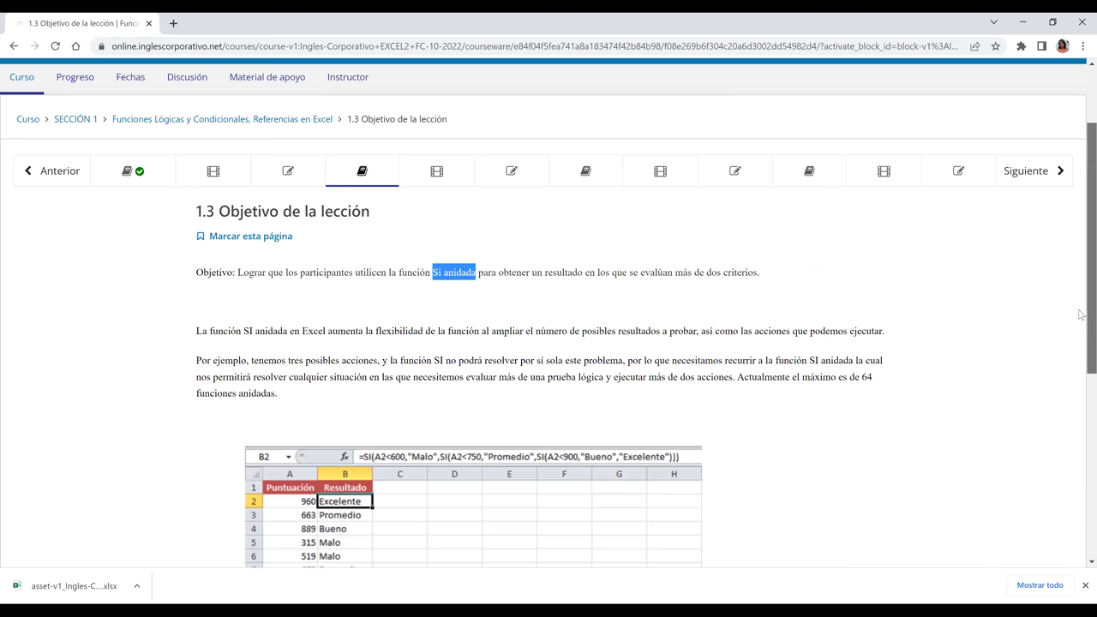
# Return to lesson 1.0 and review the SI function description, grades table and example formula.
pyautogui.scroll(-5, 1082, 377)
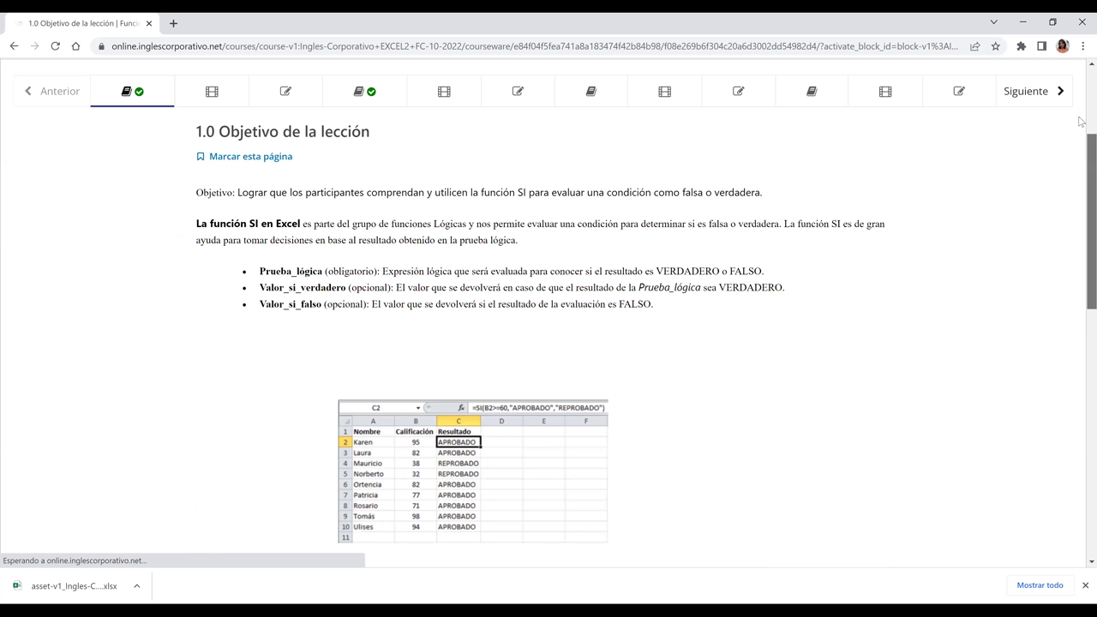
pyautogui.scroll(1, 1080, 121)
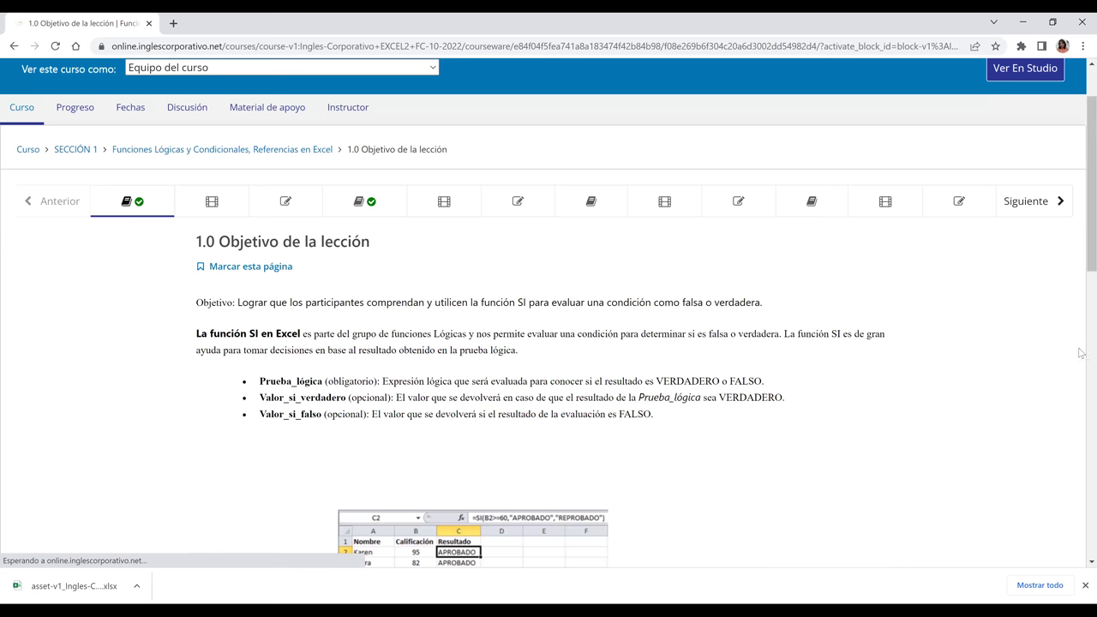
pyautogui.scroll(-3, 1081, 368)
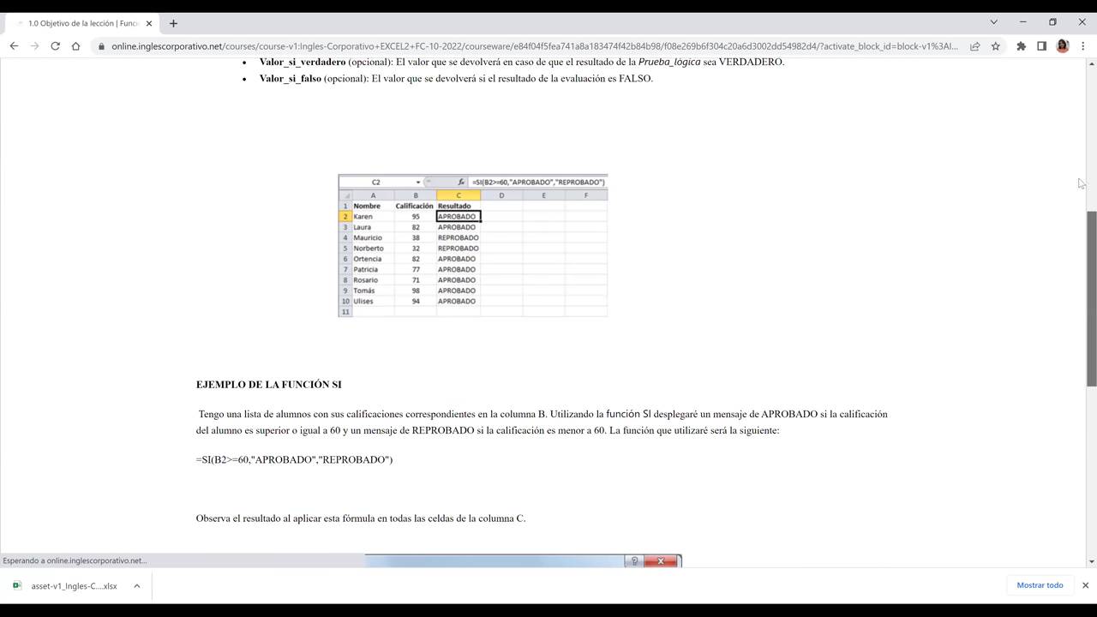
pyautogui.scroll(5, 1081, 183)
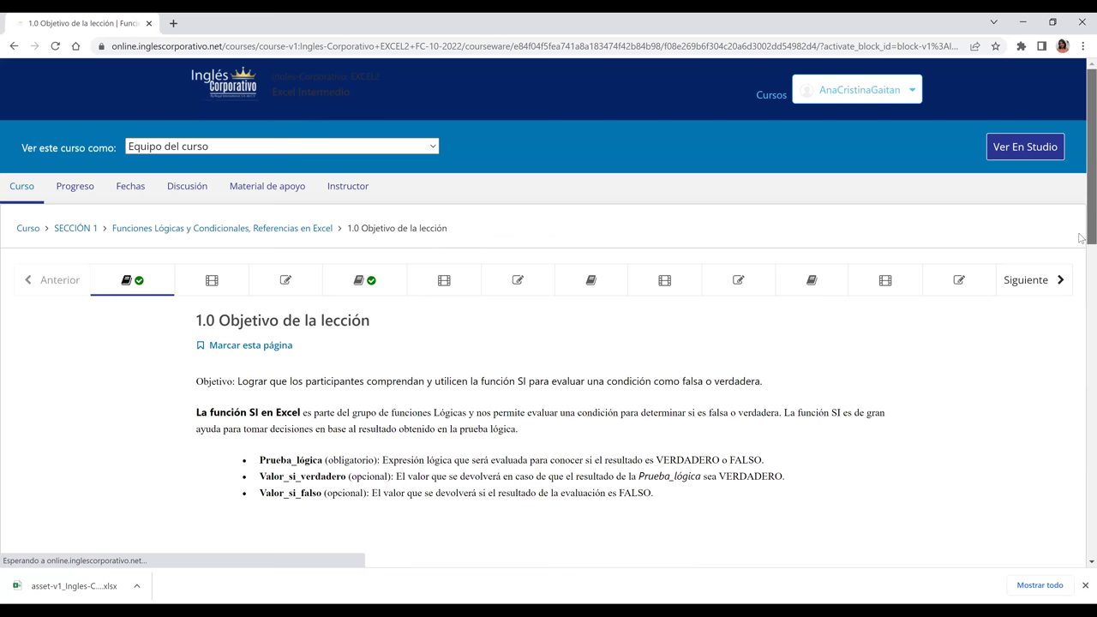
pyautogui.scroll(-2, 1081, 226)
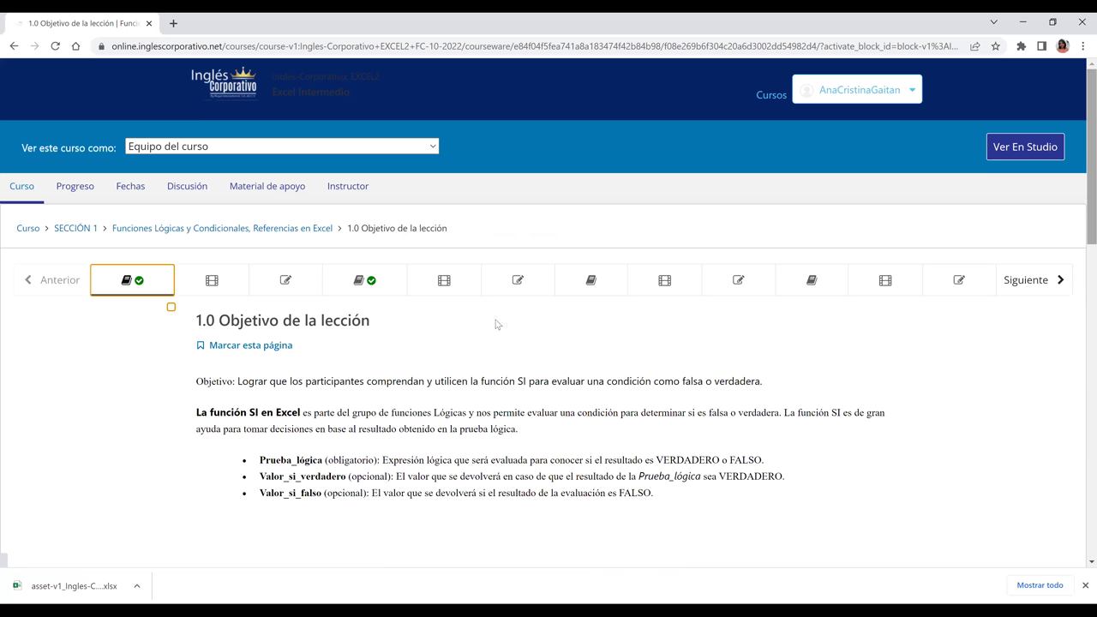
# Enlarge the lesson 1.0 page and examine the SI function's arguments, highlighting Valor_si_falso.
pyautogui.scroll(-3, 453, 298)
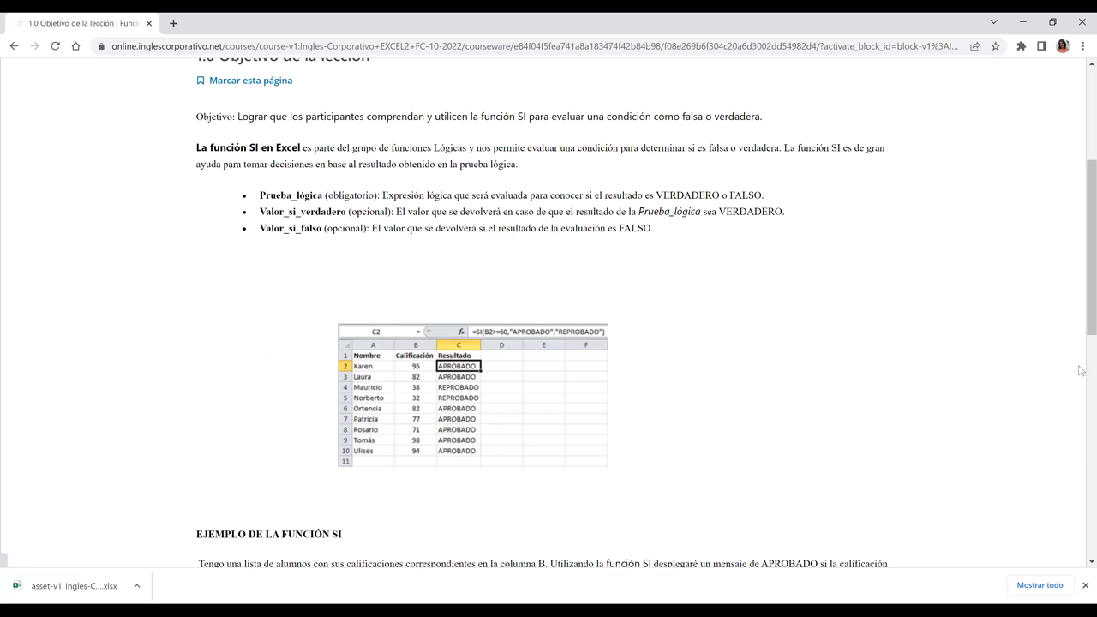
pyautogui.scroll(4, 1083, 374)
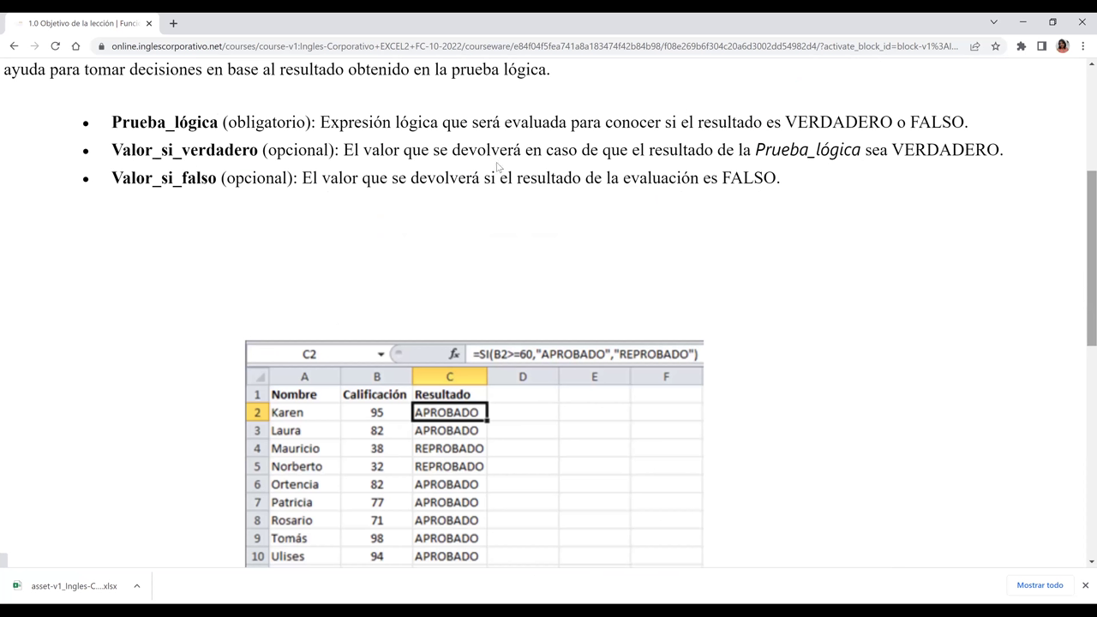
pyautogui.scroll(2, 107, 319)
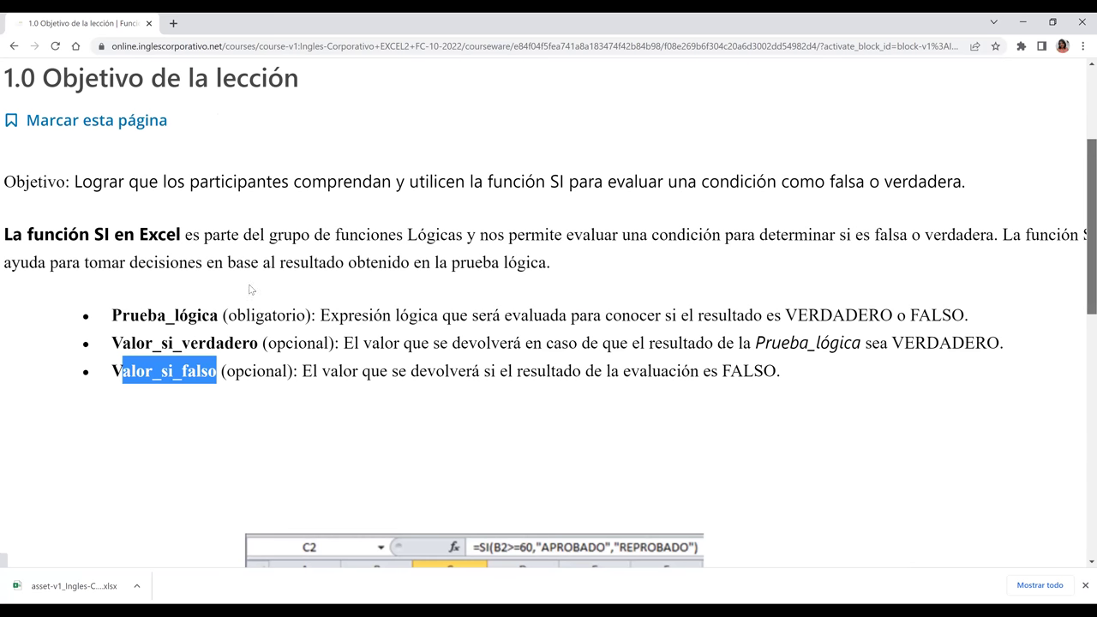
# Examine lesson 1.0's grades table and its SI formula, adjusting the page magnification to read them clearly.
pyautogui.scroll(-4, 329, 294)
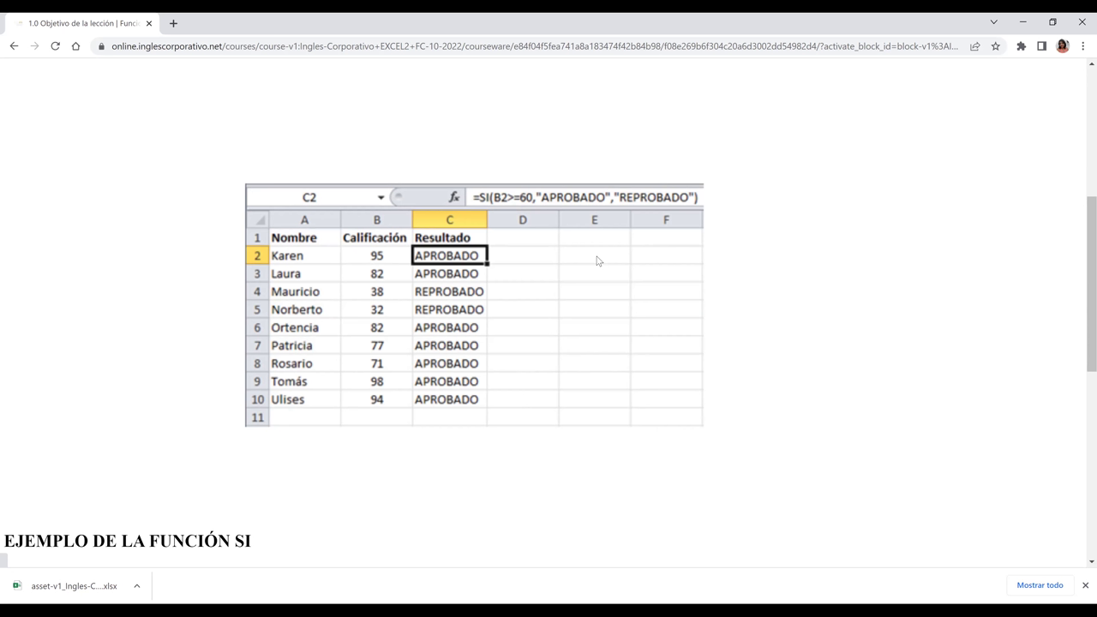
pyautogui.hotkey('ctrl', '-')
pyautogui.hotkey('ctrl', '-')
pyautogui.hotkey('ctrl', '-')
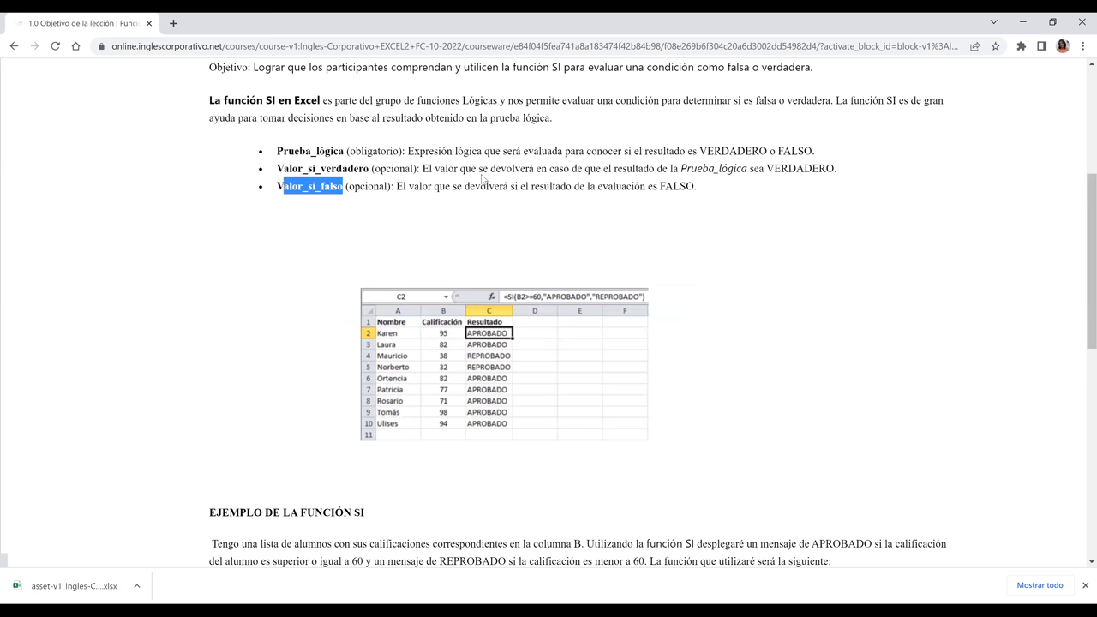
pyautogui.hotkey('ctrl', '+')
pyautogui.hotkey('ctrl', '+')
pyautogui.hotkey('ctrl', '+')
pyautogui.hotkey('ctrl', '+')
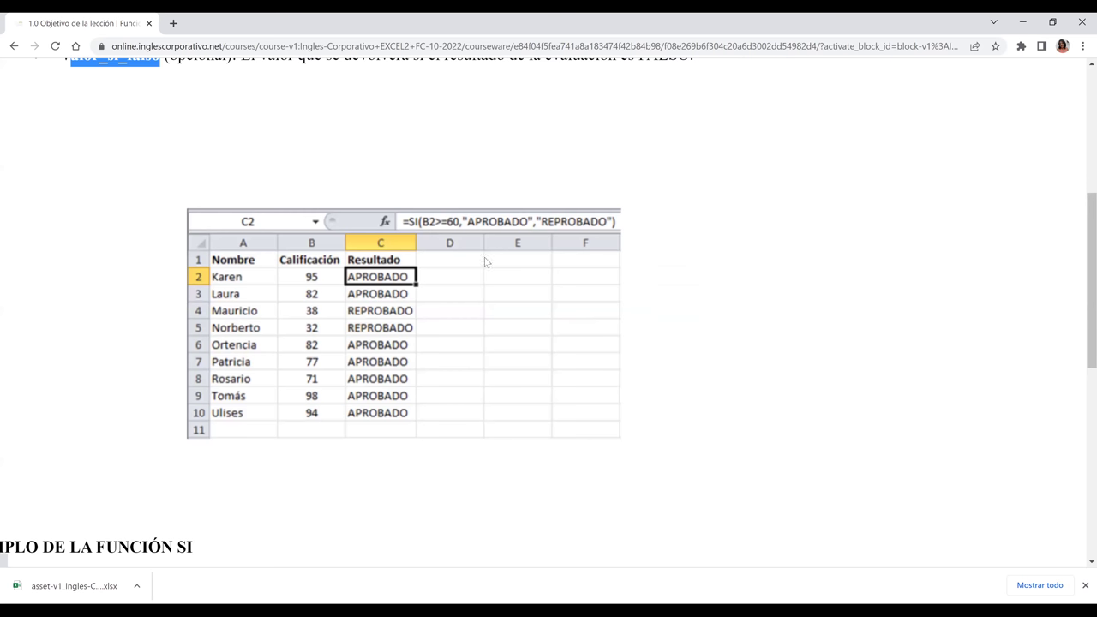
pyautogui.scroll(-1, 484, 262)
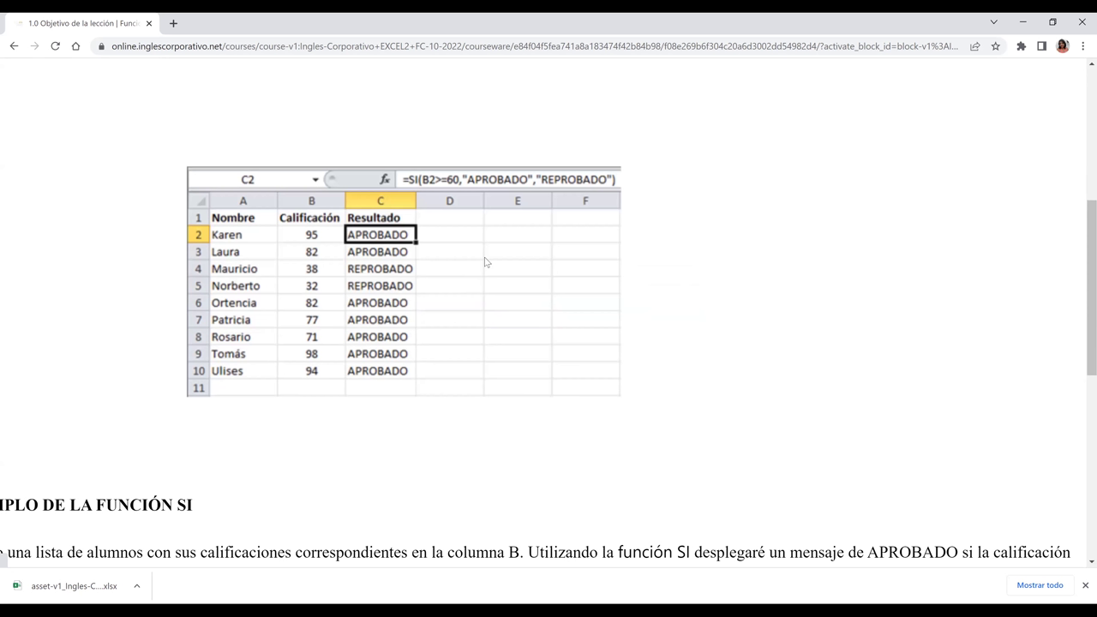
pyautogui.hotkey('ctrl', '-')
pyautogui.hotkey('ctrl', '-')
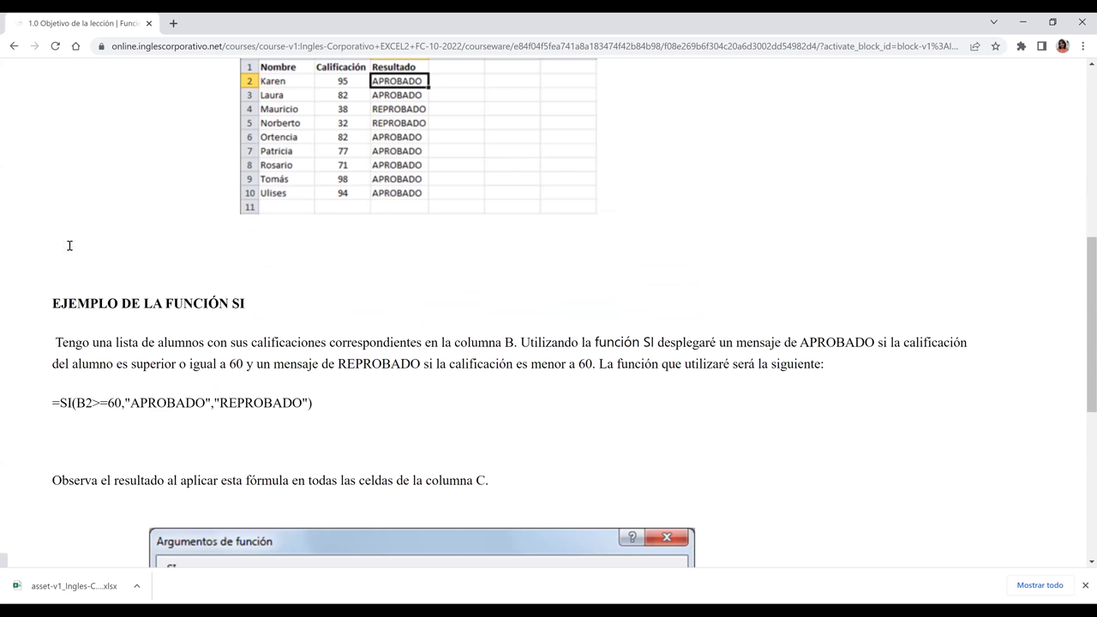
# Read the EJEMPLO DE LA FUNCIÓN SI explanation and highlight the B2 reference and greater-than sign in its formula.
pyautogui.scroll(-1, 217, 269)
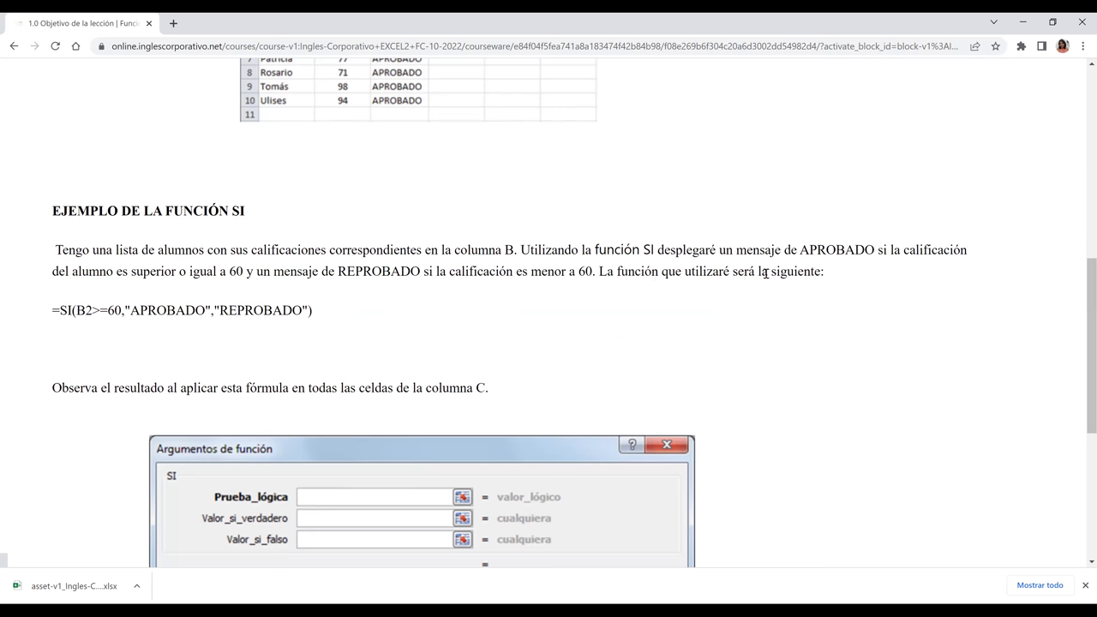
pyautogui.scroll(-1, 840, 288)
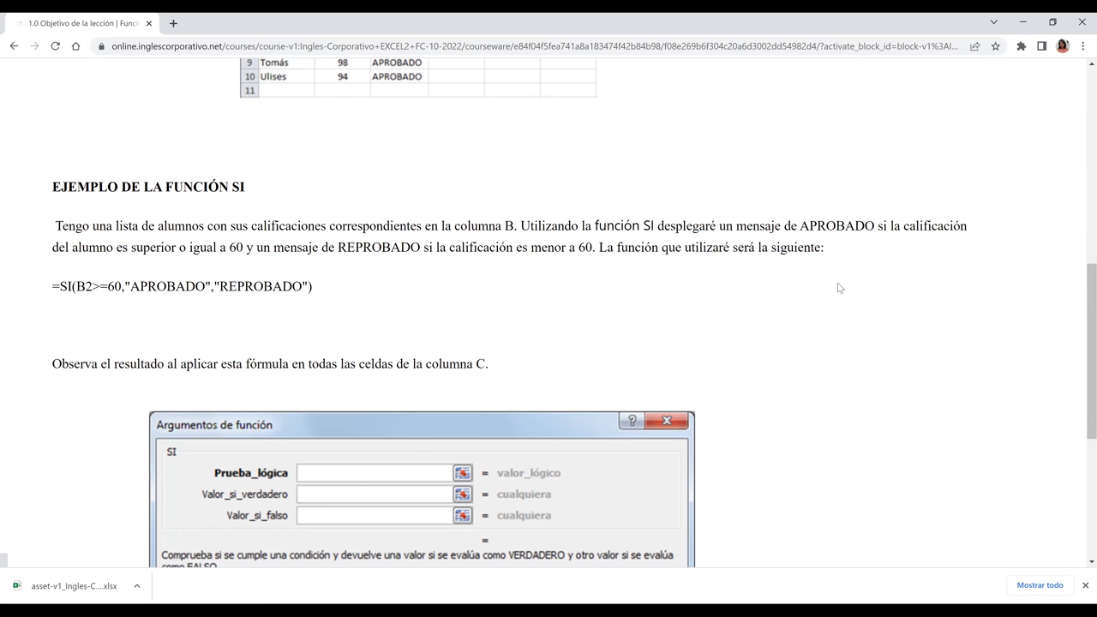
pyautogui.scroll(-2, 840, 288)
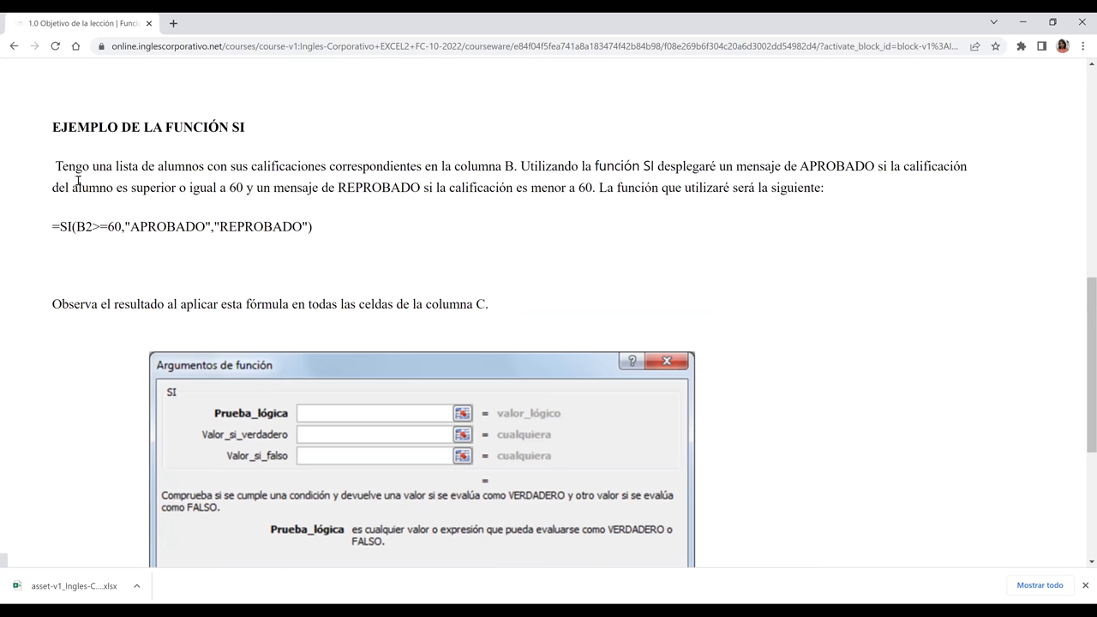
pyautogui.scroll(-2, 81, 177)
pyautogui.moveTo(76, 175); pyautogui.dragTo(93, 176)
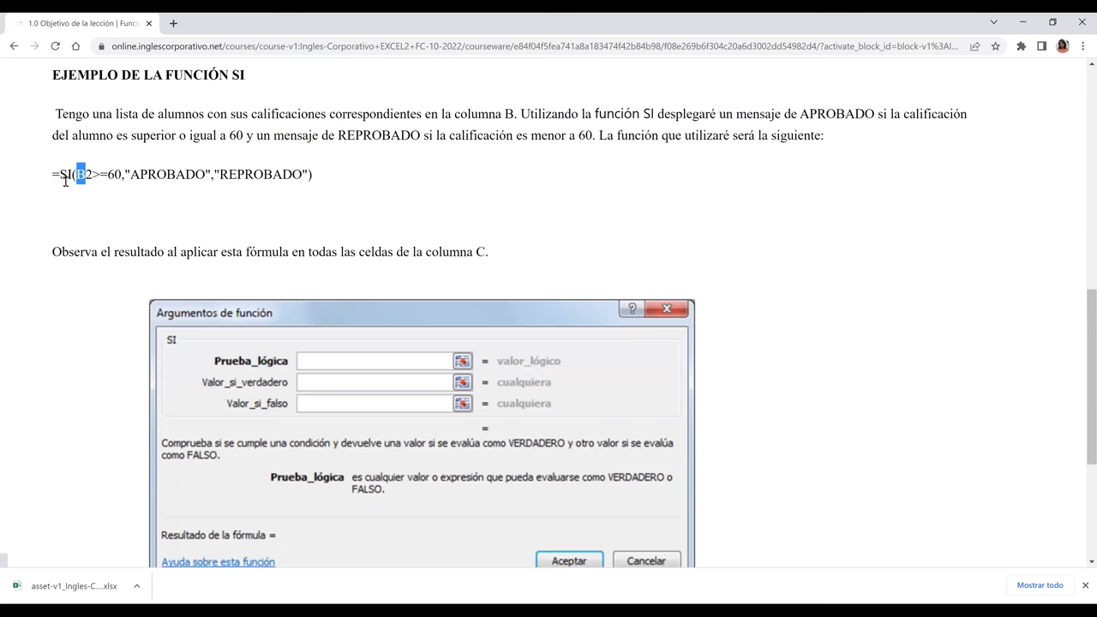
pyautogui.moveTo(81, 177); pyautogui.dragTo(102, 175)
pyautogui.click(98, 174)
pyautogui.moveTo(93, 174); pyautogui.dragTo(100, 175)
pyautogui.click(103, 174)
# Highlight the value 60 and the equals sign in the example formula's logical test, then clear the highlight.
pyautogui.moveTo(125, 174); pyautogui.dragTo(118, 175)
pyautogui.click(120, 175)
pyautogui.doubleClick(108, 173)
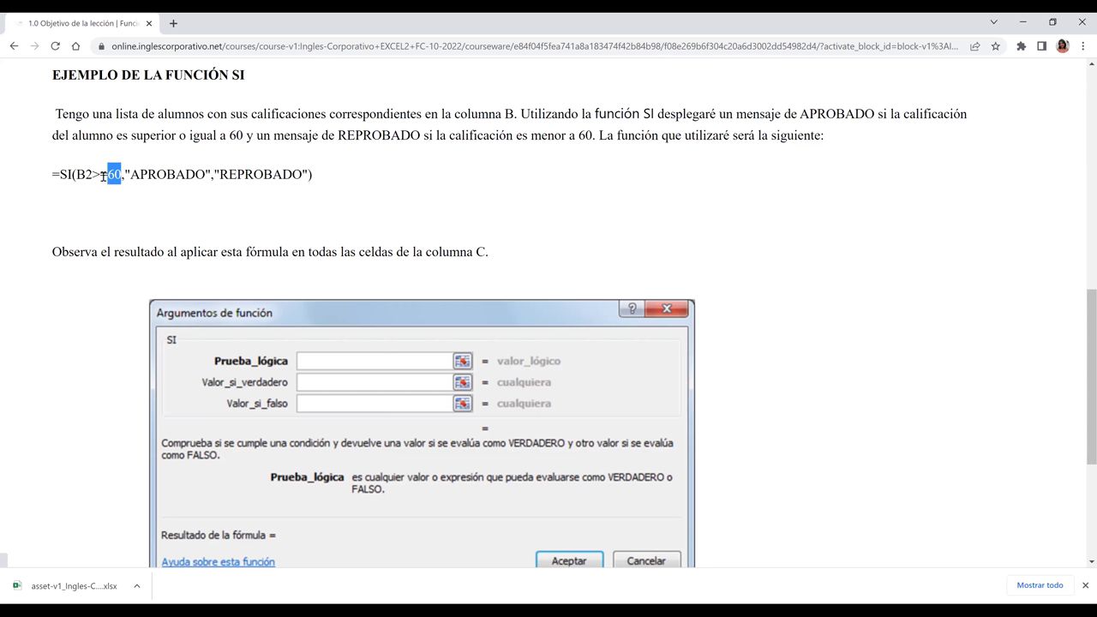
pyautogui.doubleClick(102, 175)
pyautogui.click(97, 174)
pyautogui.hotkey('shift', 'Right')
pyautogui.click(318, 183)
# Review the Argumentos de función illustration through to the end of lesson 1.0.
pyautogui.scroll(-1, 63, 151)
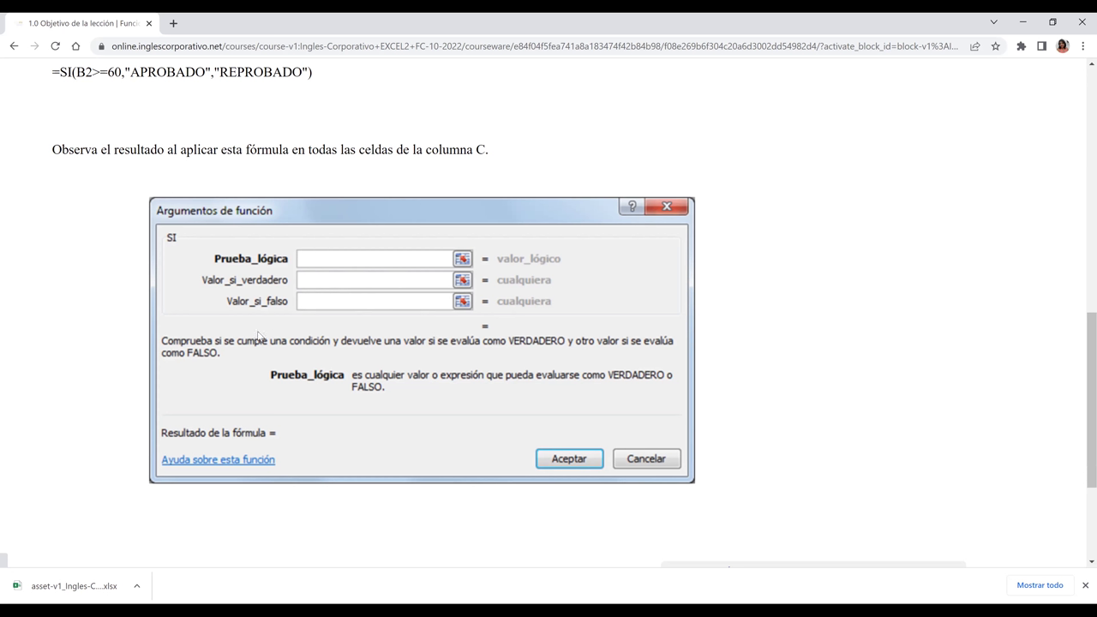
pyautogui.scroll(-1, 967, 404)
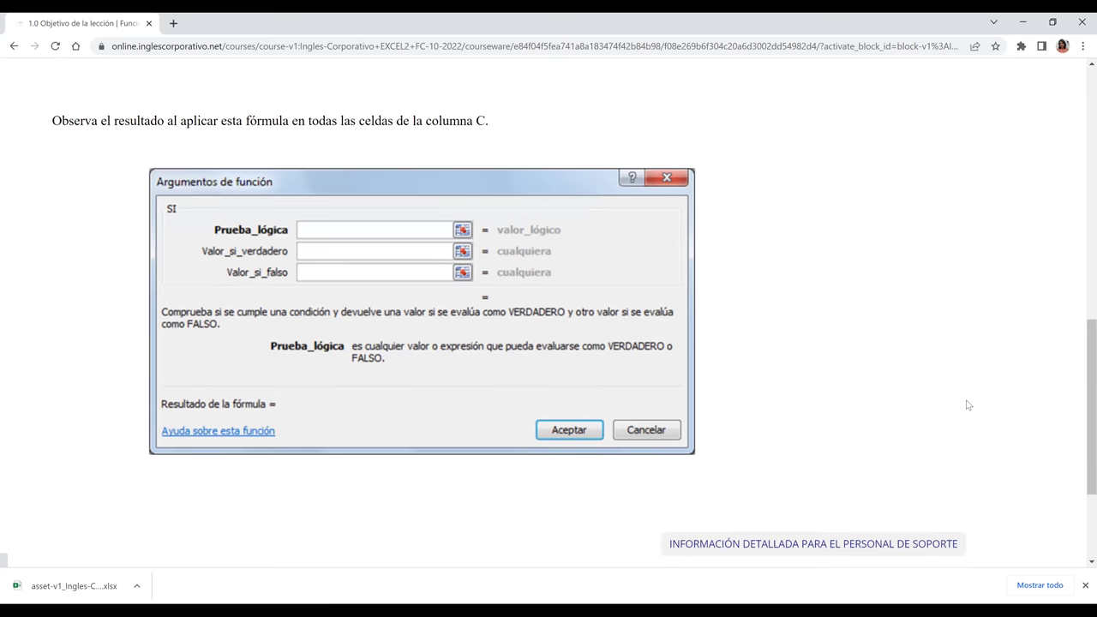
pyautogui.scroll(-3, 810, 355)
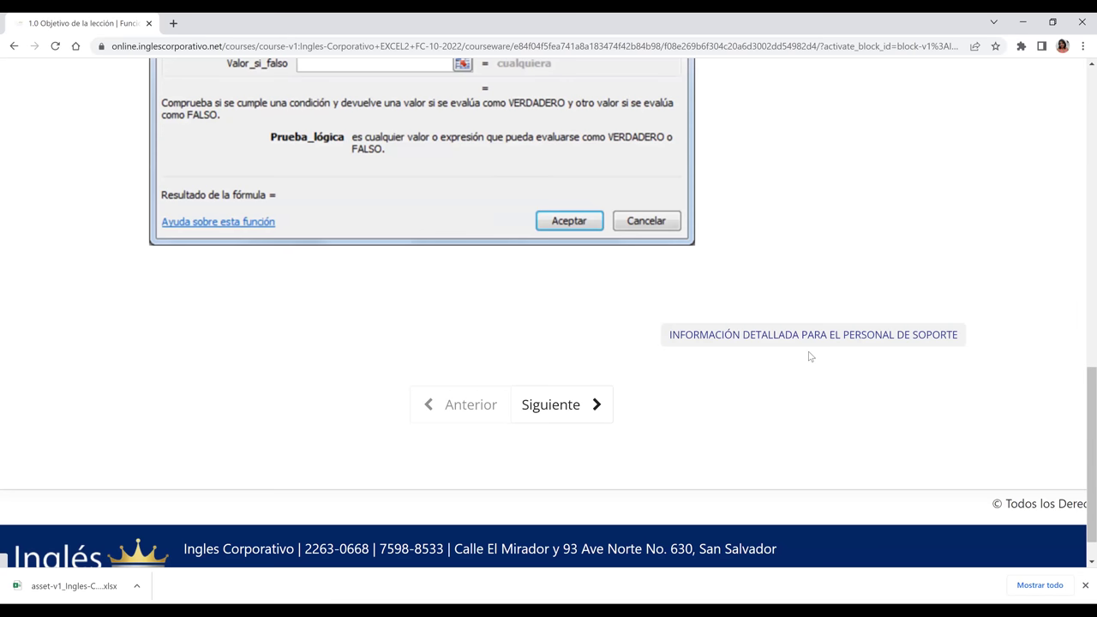
# Advance to 1.1 Función SI (Función lógica verdadero o falso) and play its lesson video in full screen.
pyautogui.click(581, 405)
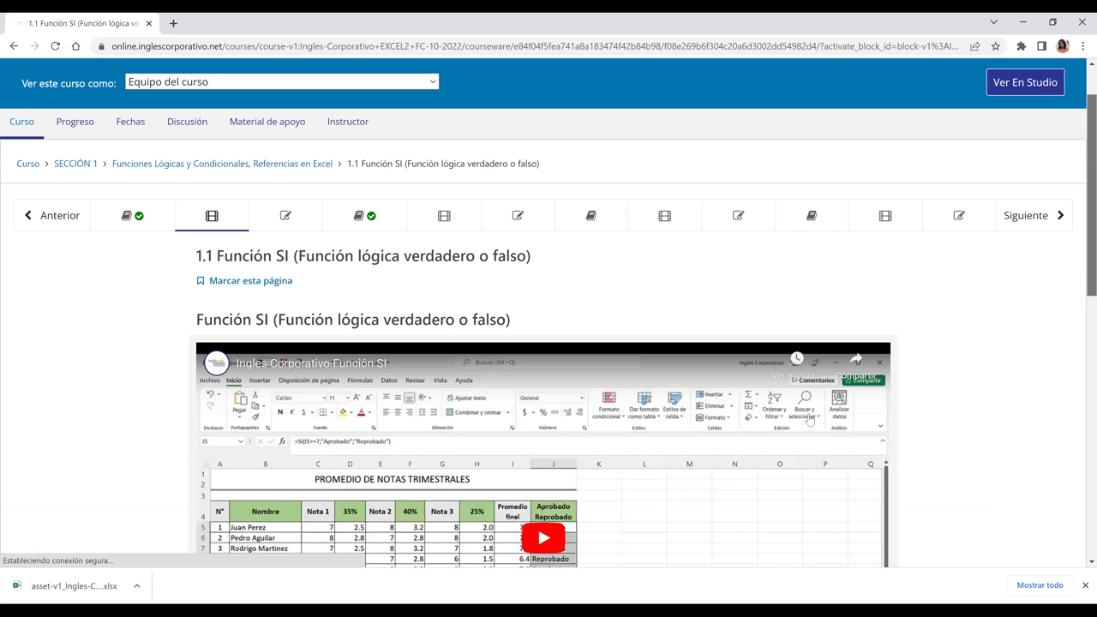
pyautogui.scroll(-3, 527, 273)
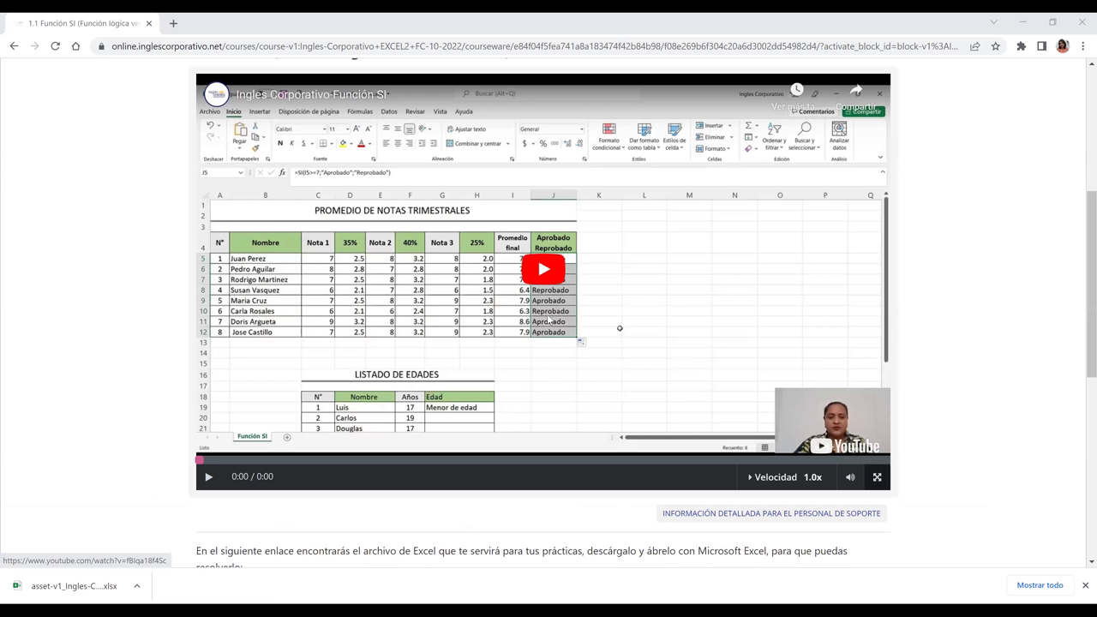
pyautogui.doubleClick(549, 319)
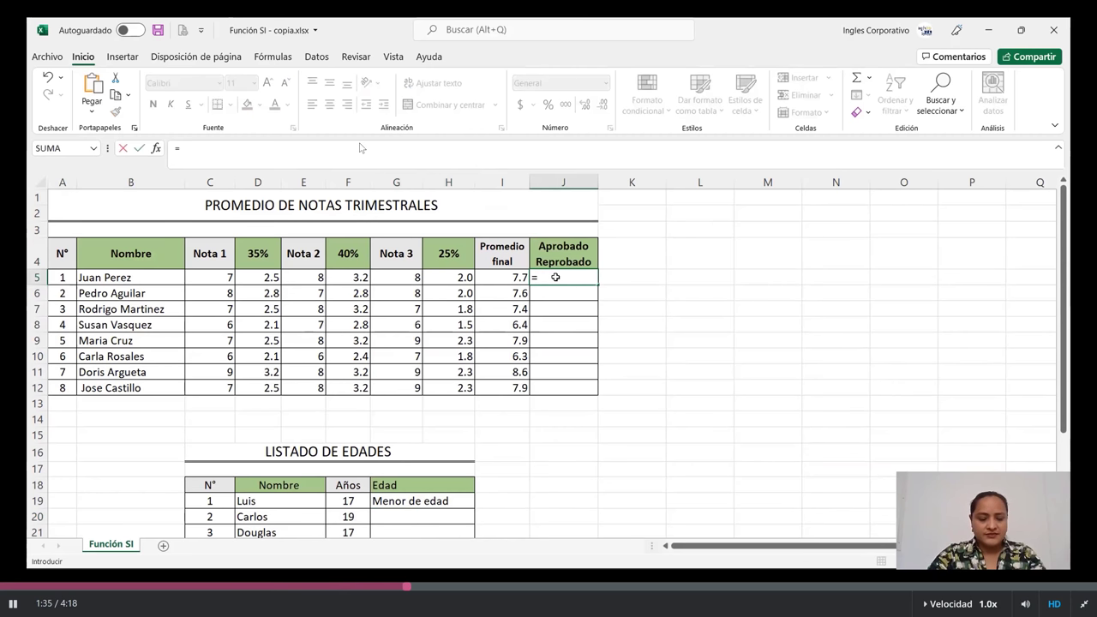
# Begin an SI formula in cell J5 with the logical test I5>=7.
pyautogui.write('si')
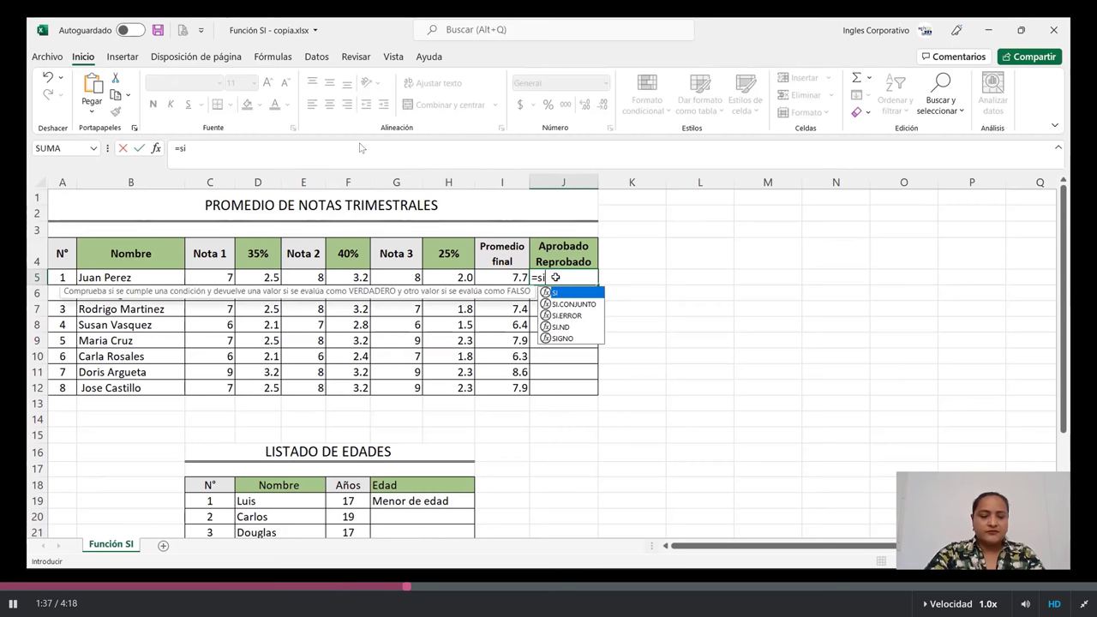
pyautogui.doubleClick(562, 295)
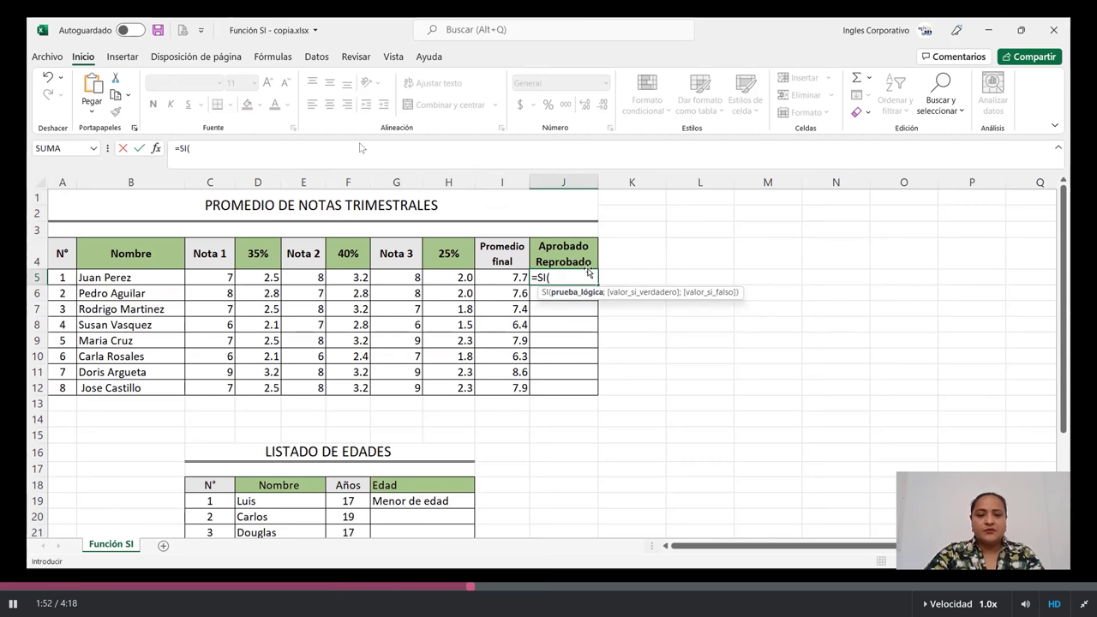
pyautogui.click(510, 278)
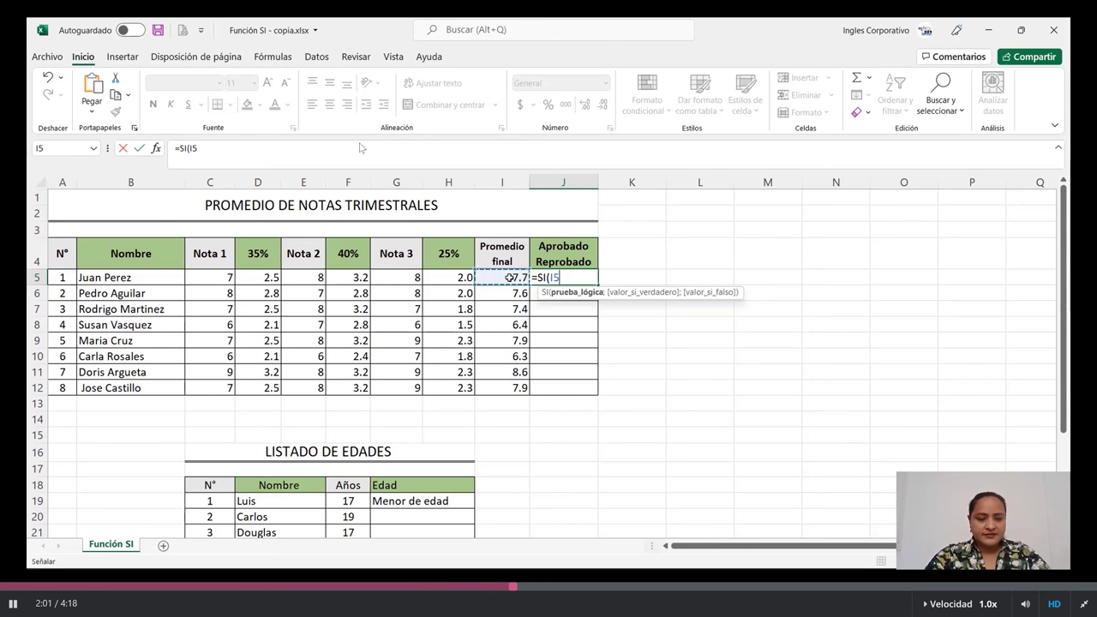
pyautogui.write('>')
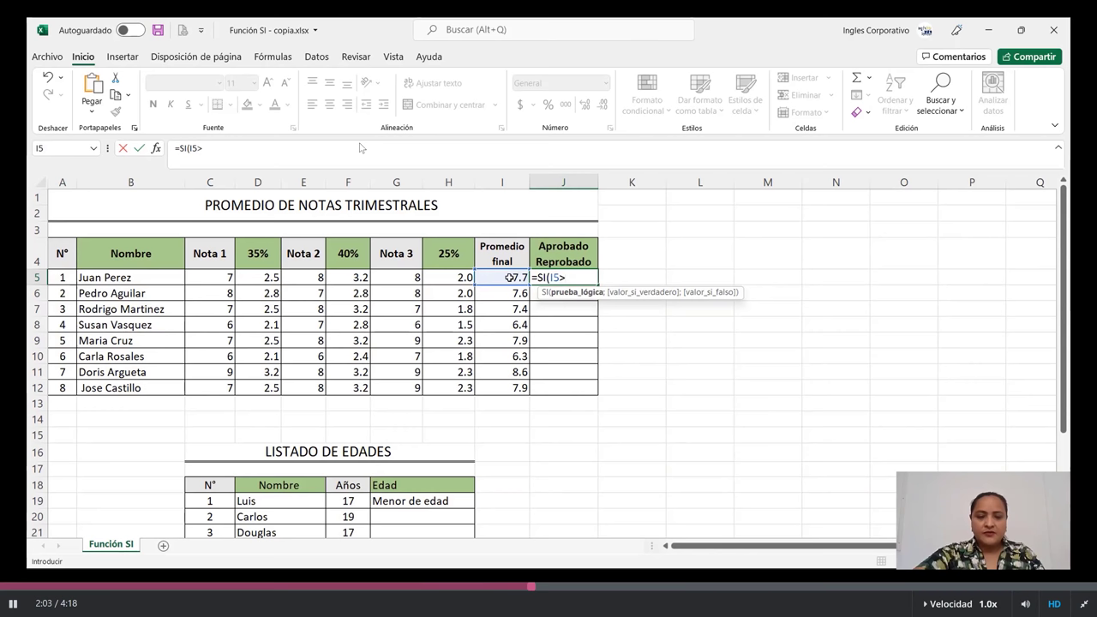
pyautogui.write('=7')
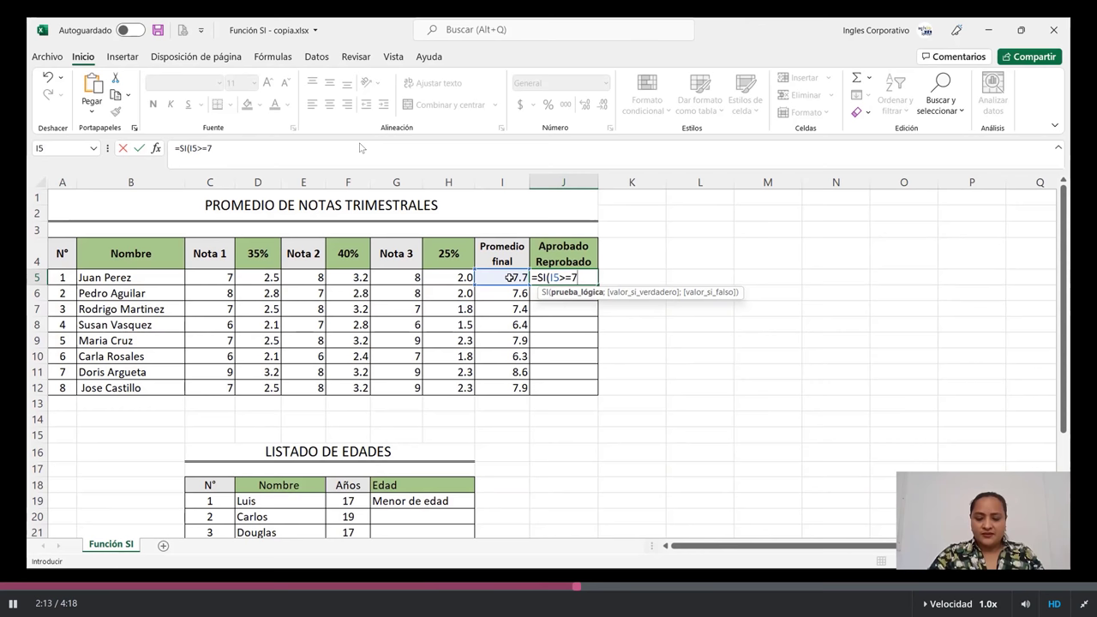
pyautogui.write(';')
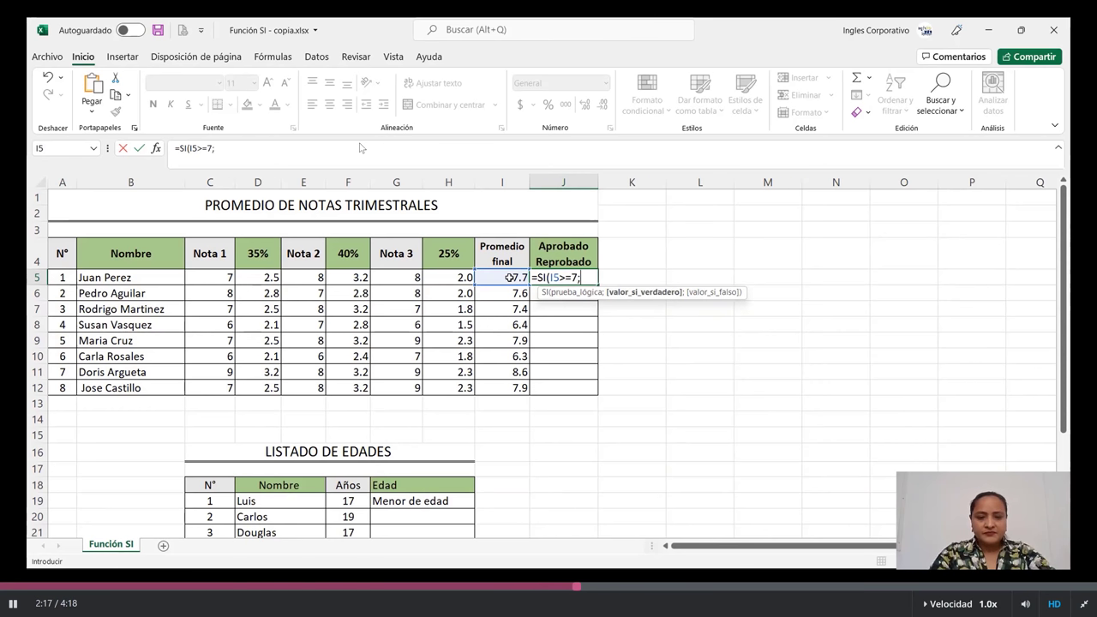
# Complete the J5 formula with "Aprobado" as the true value and "Reprobado" as the false value.
pyautogui.write('"Aproba')
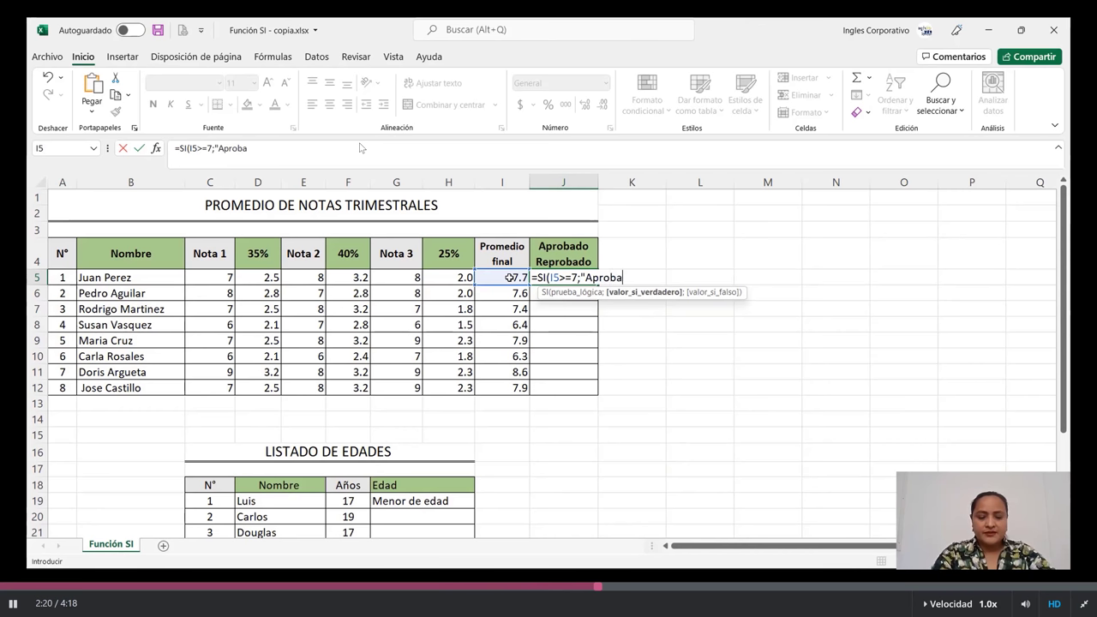
pyautogui.write('do')
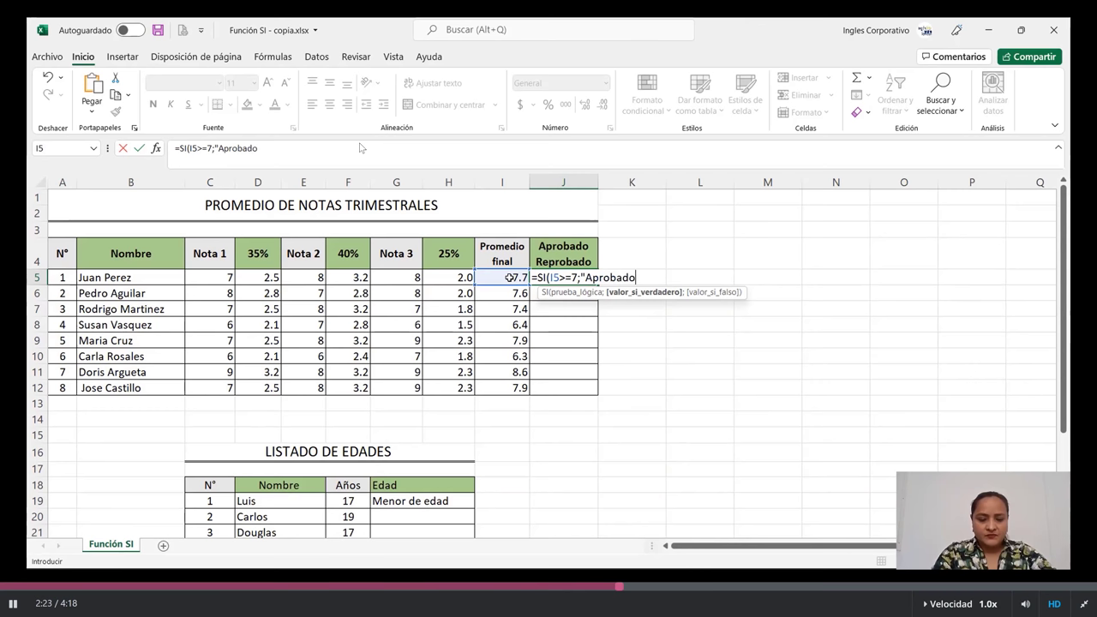
pyautogui.write('";"')
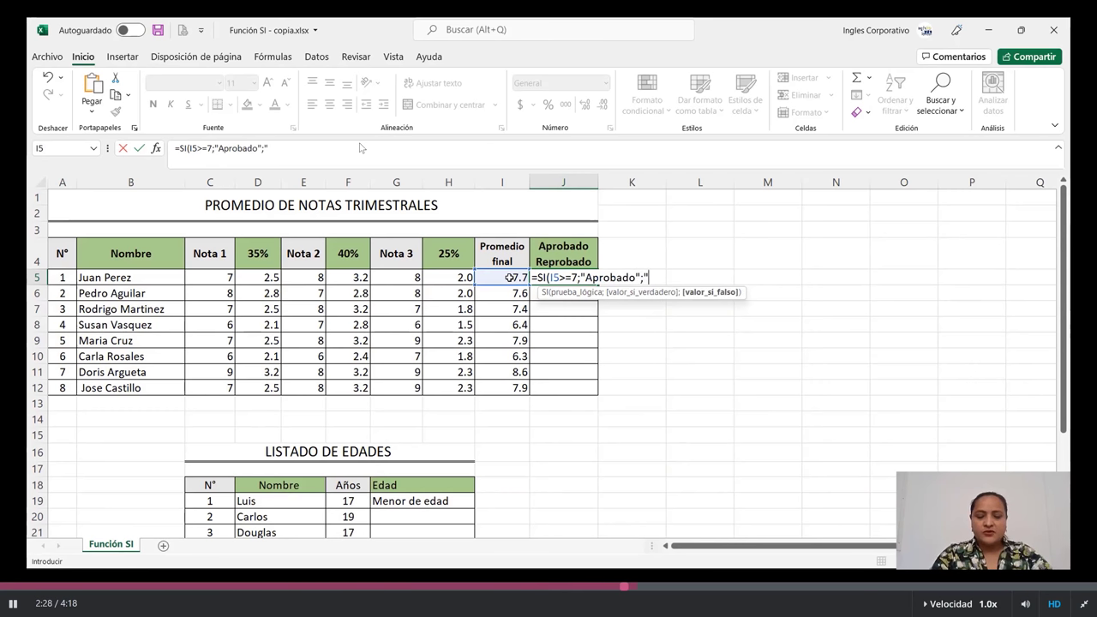
pyautogui.write('Rep')
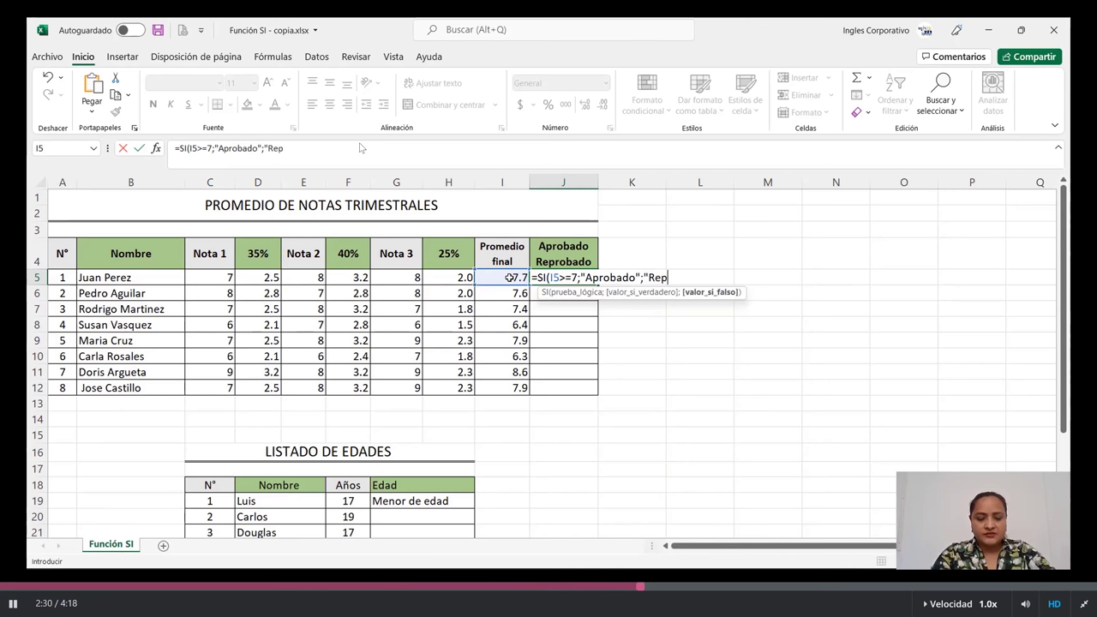
pyautogui.write('rob')
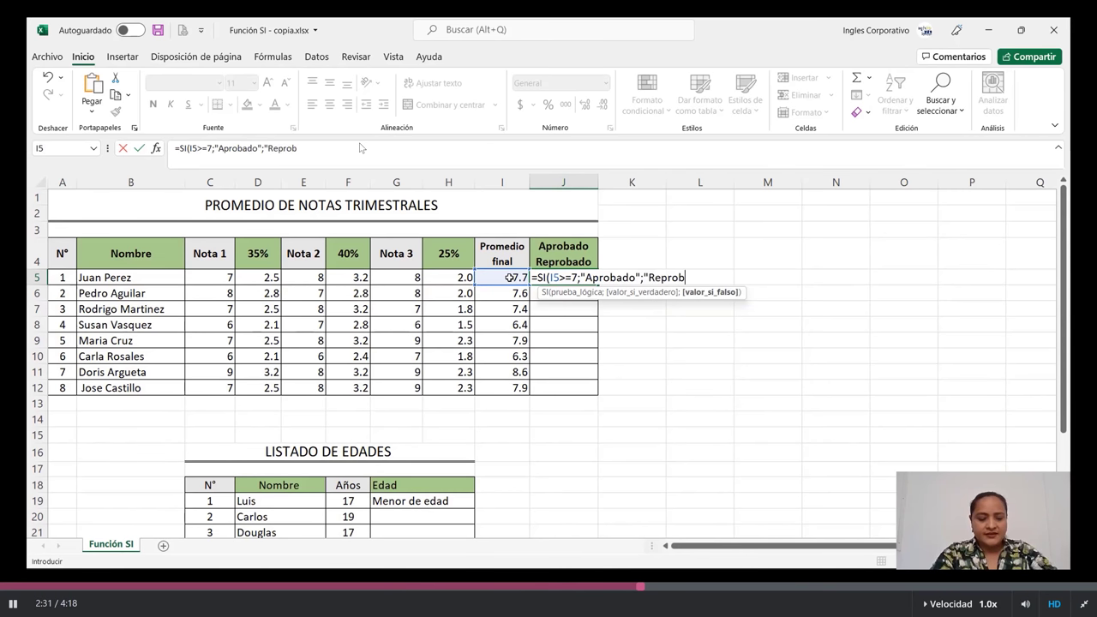
pyautogui.write('ado"')
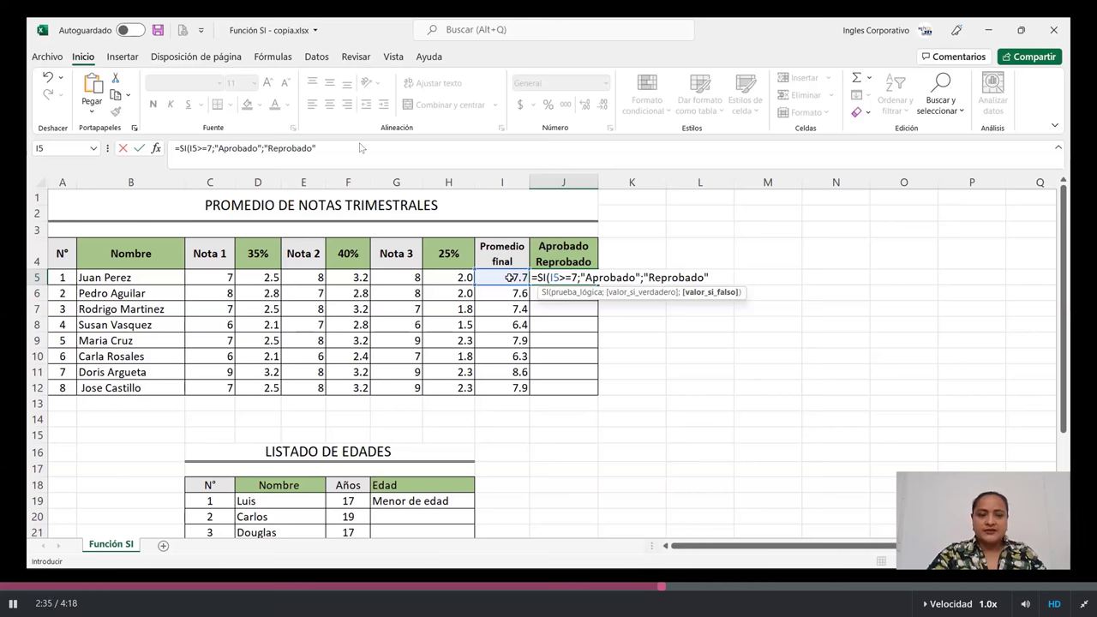
pyautogui.write(')')
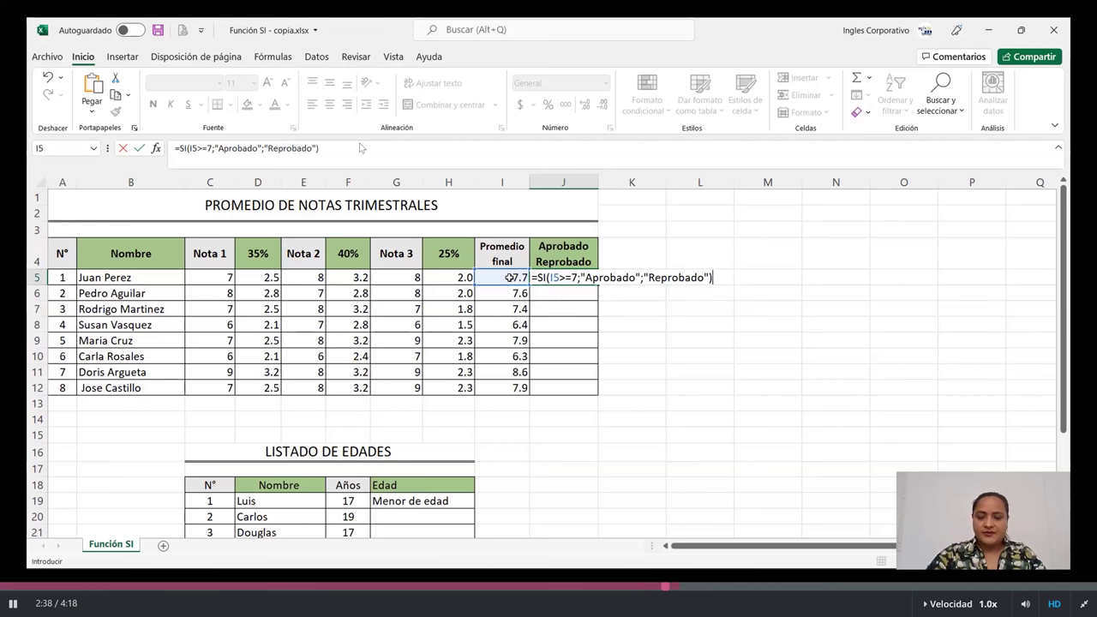
pyautogui.press('Return')
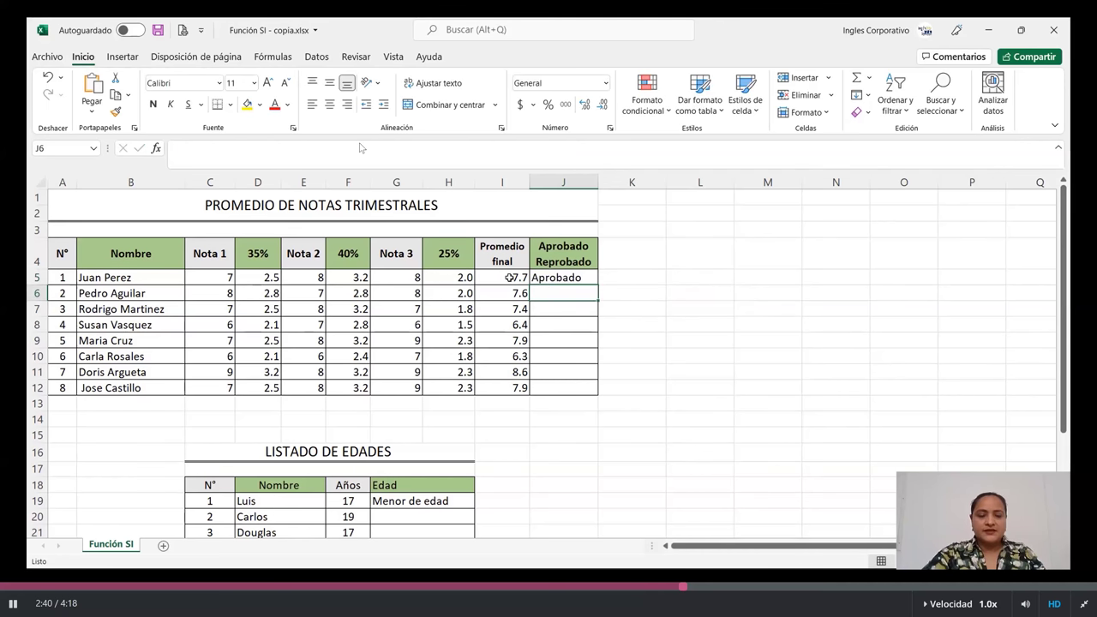
# Copy the J5 formula down through J12 and check the Promedio final values in I8 and I5.
pyautogui.click(595, 280)
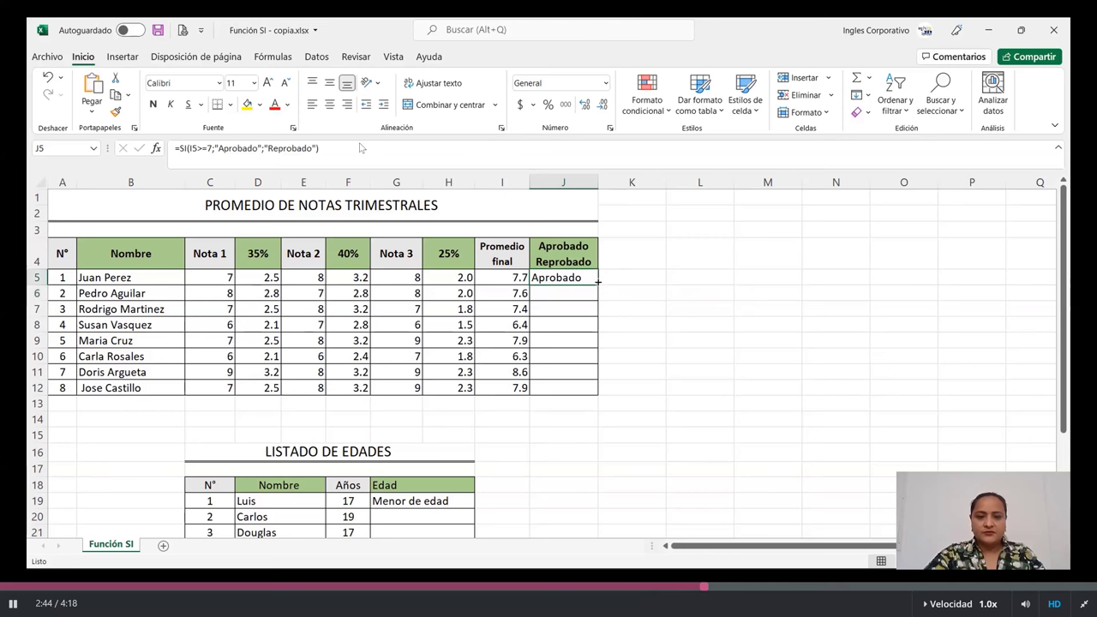
pyautogui.moveTo(599, 285); pyautogui.dragTo(605, 395)
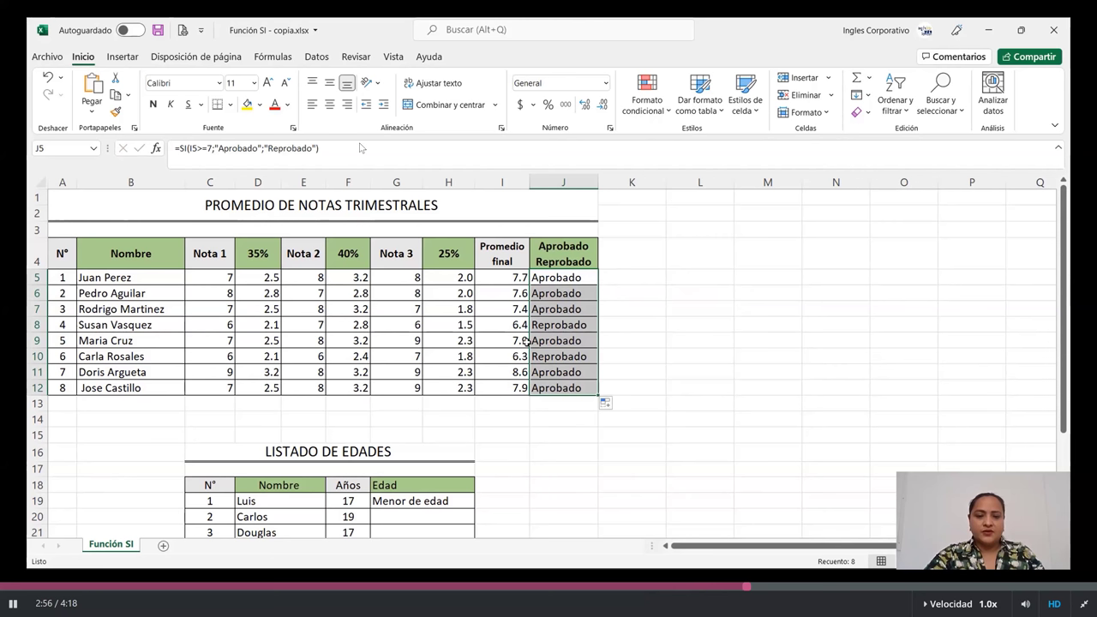
pyautogui.click(501, 324)
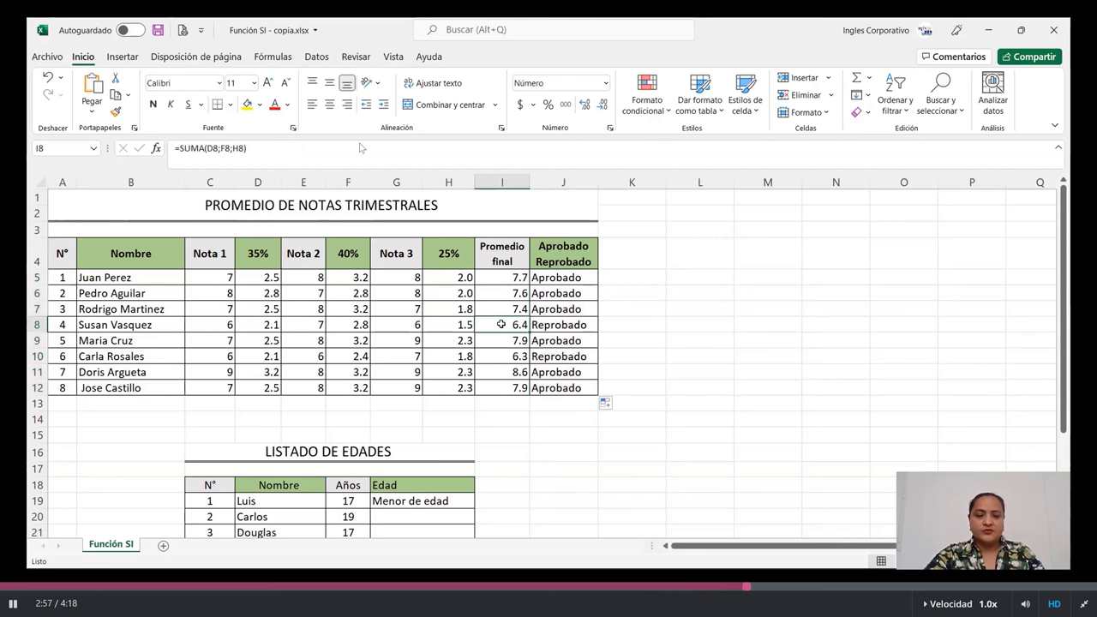
pyautogui.click(622, 359)
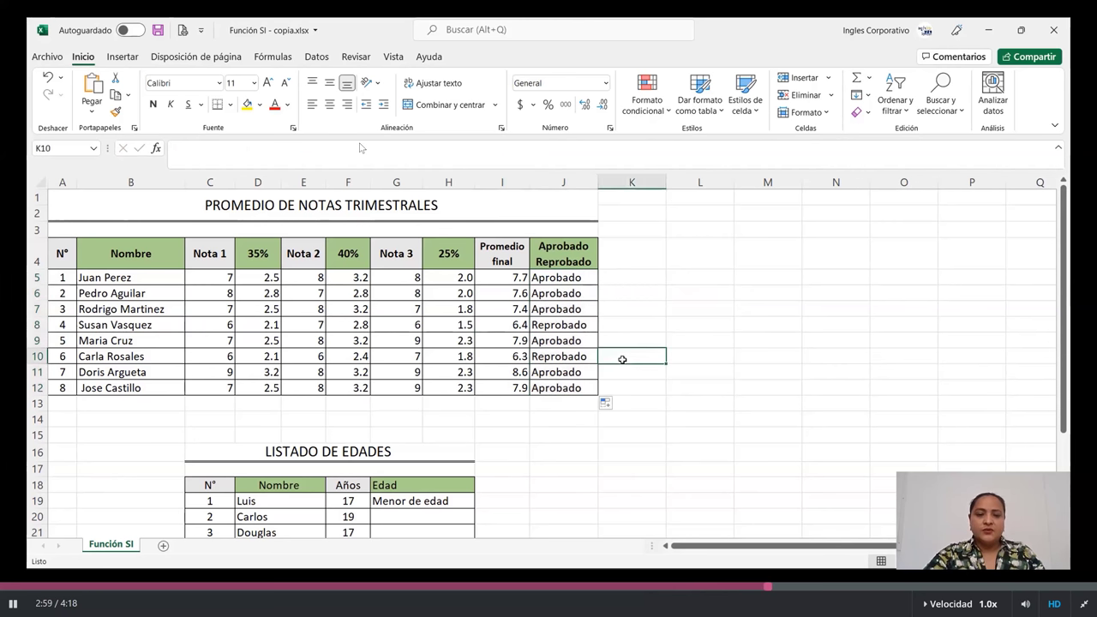
pyautogui.click(508, 277)
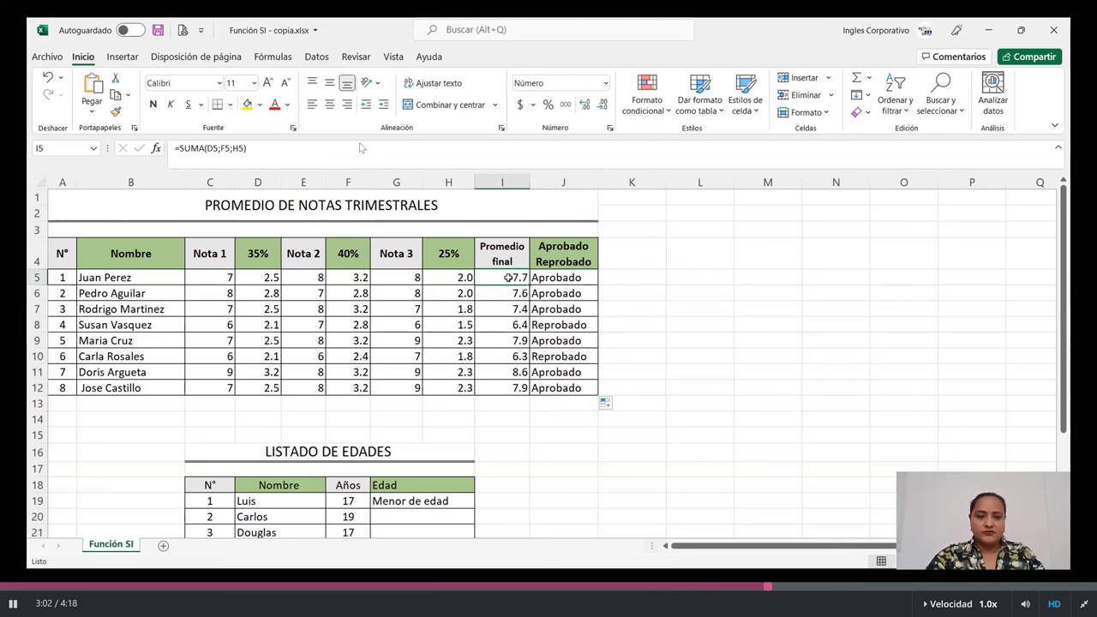
# Replace the Promedio final formula in cell I5 with the value 6.
pyautogui.press('BackSpace')
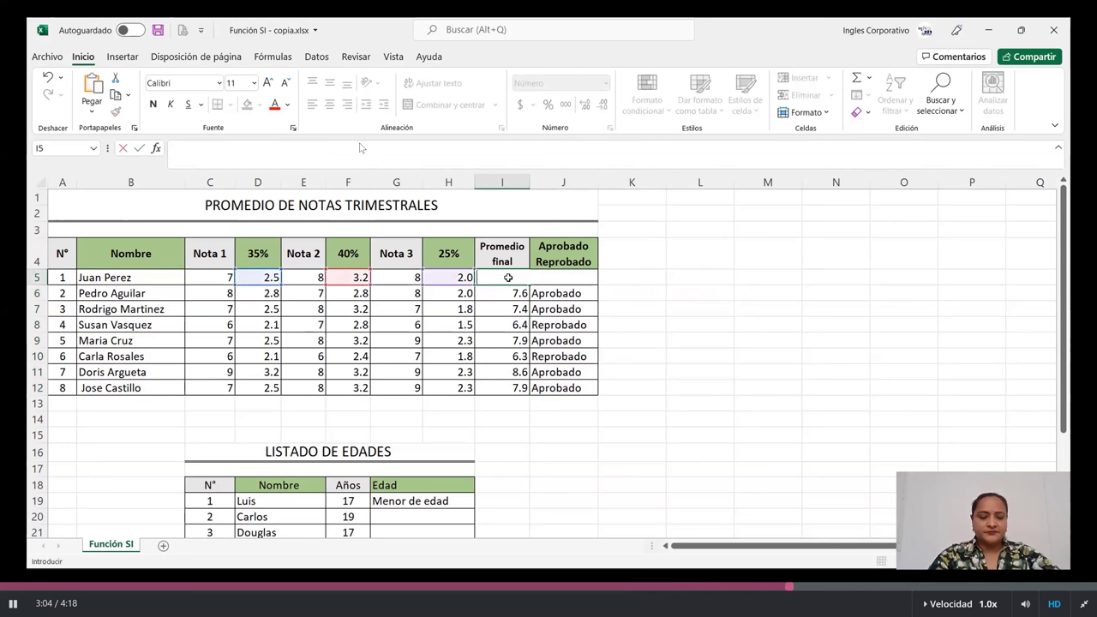
pyautogui.press('Escape')
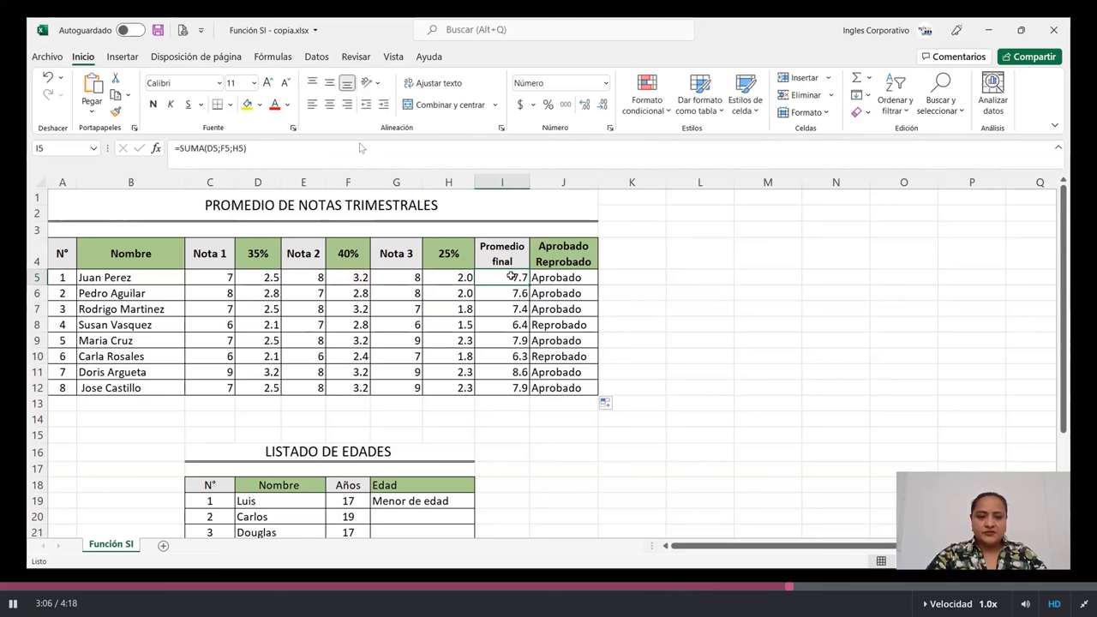
pyautogui.press('Delete')
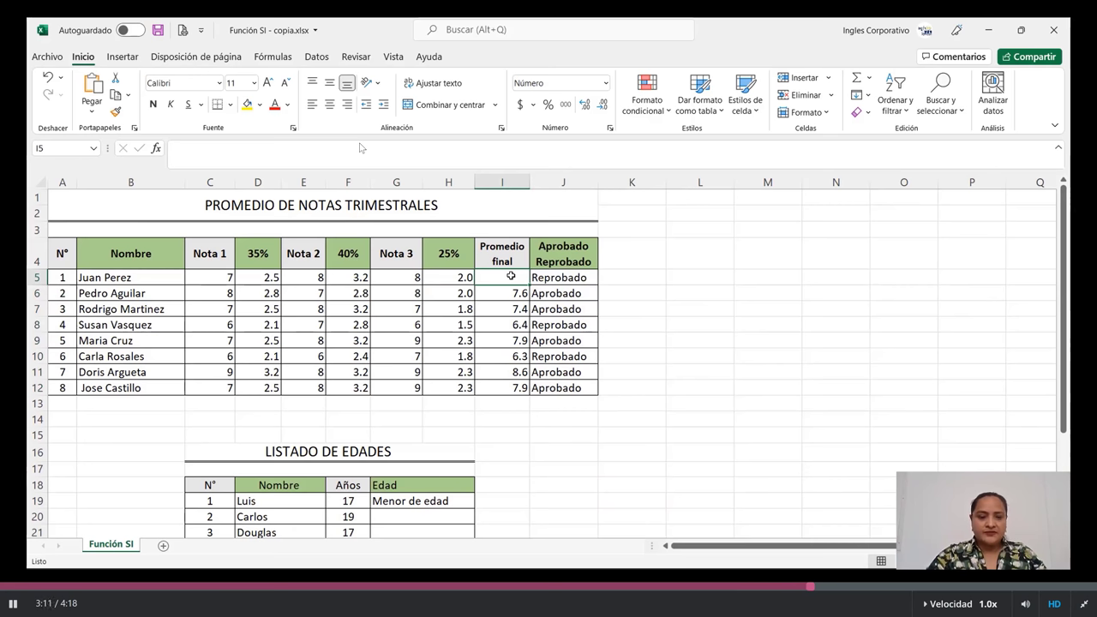
pyautogui.write('6')
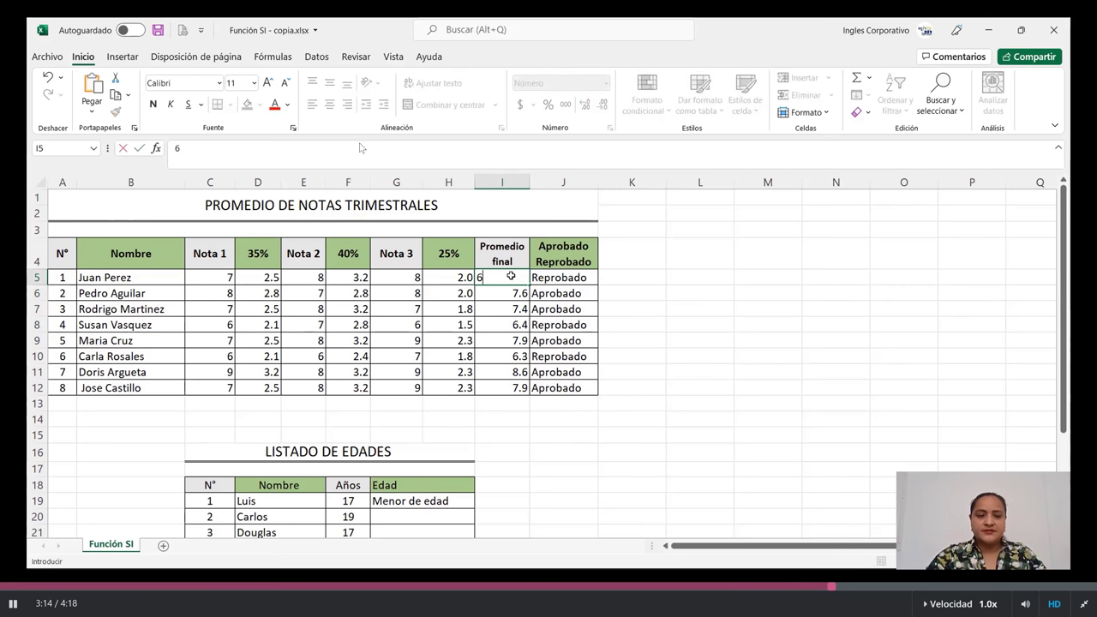
pyautogui.press('Return')
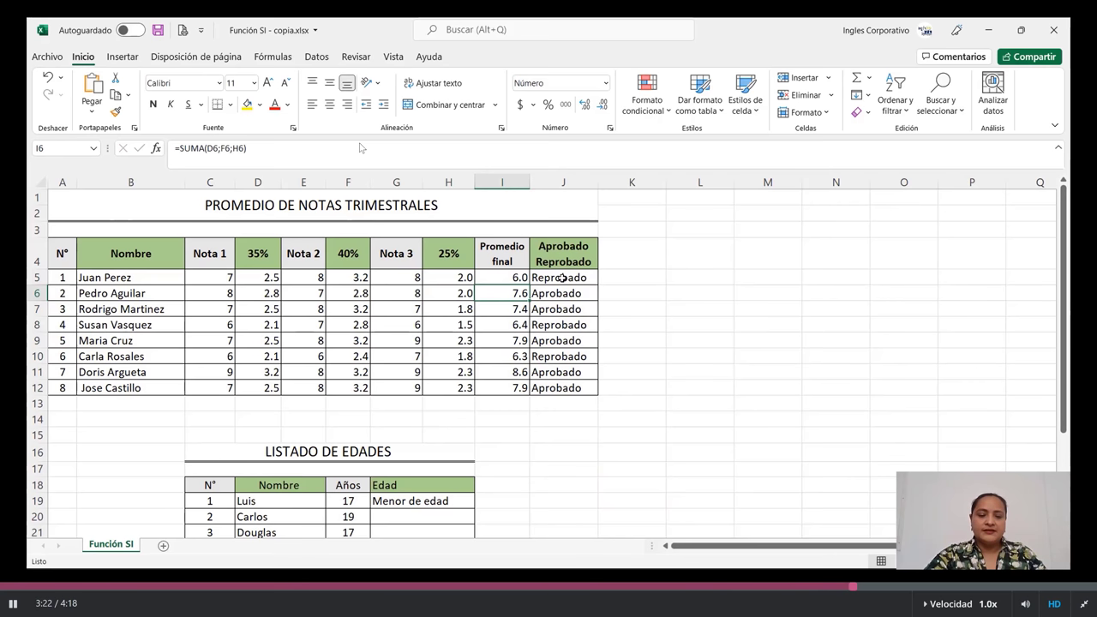
# Copy the SI formula in G19 of the LISTADO DE EDADES table down through row 25.
pyautogui.scroll(-2, 561, 277)
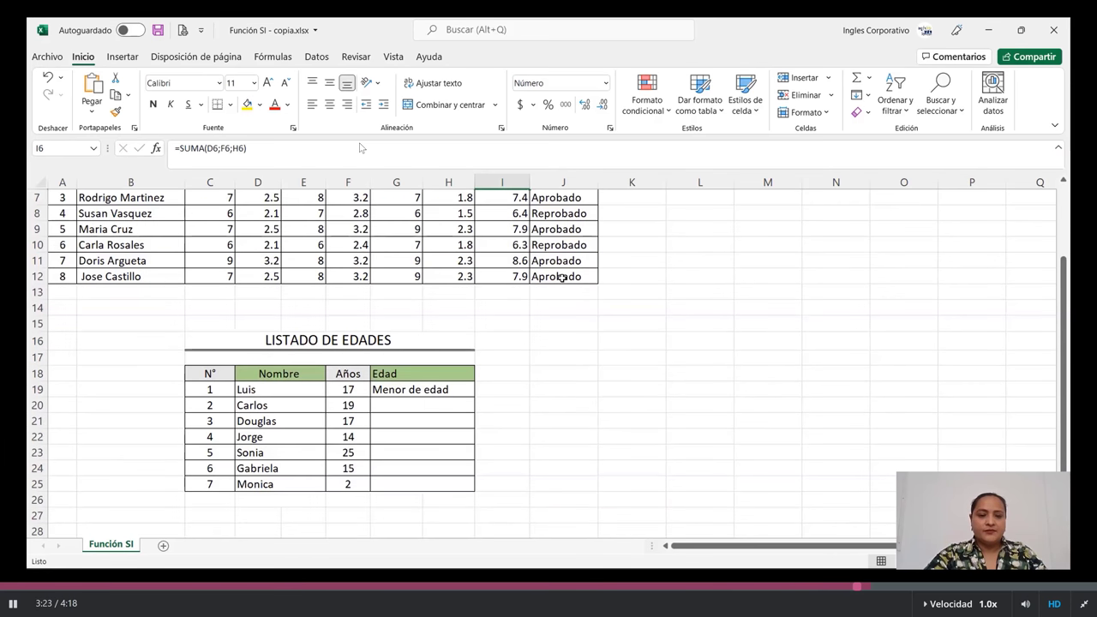
pyautogui.click(426, 387)
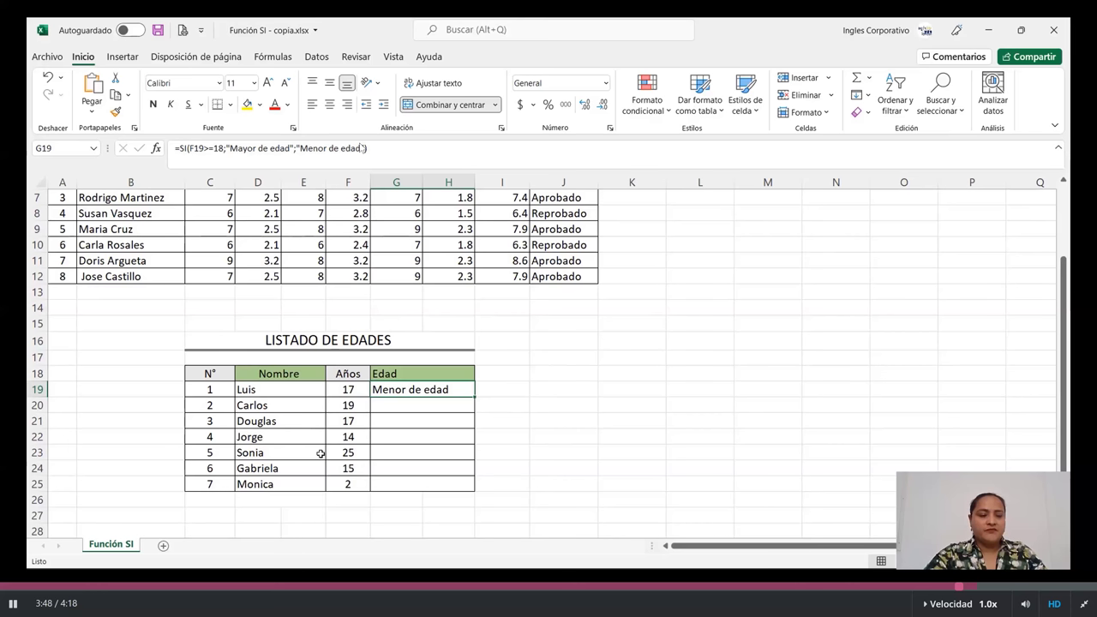
pyautogui.moveTo(475, 396); pyautogui.dragTo(476, 489)
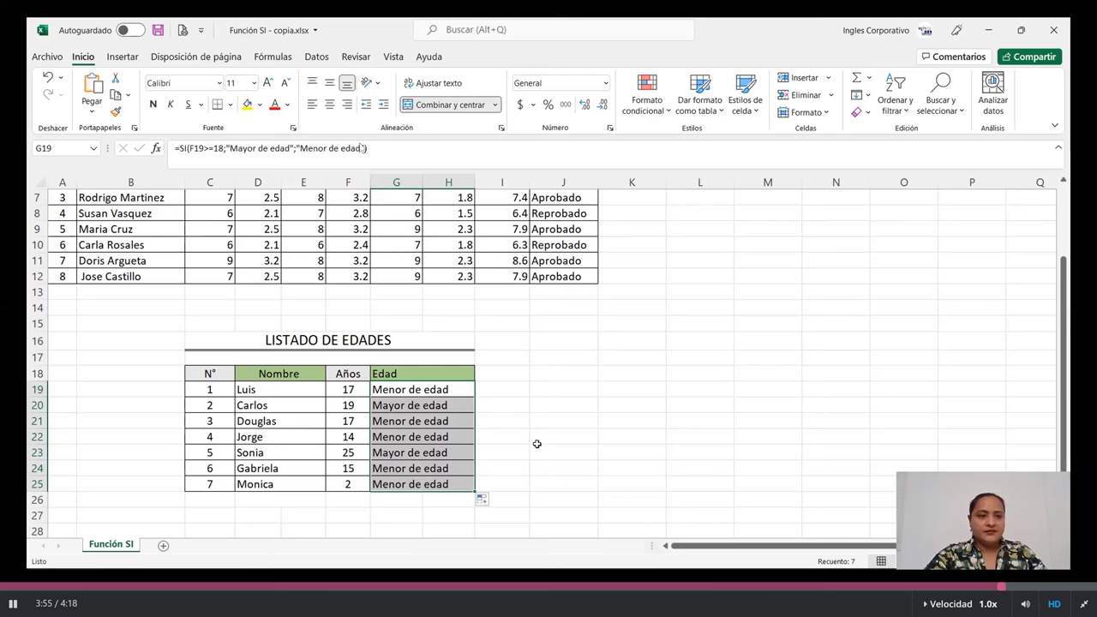
# Set the age in cell F19 of the LISTADO DE EDADES table to 20.
pyautogui.click(352, 390)
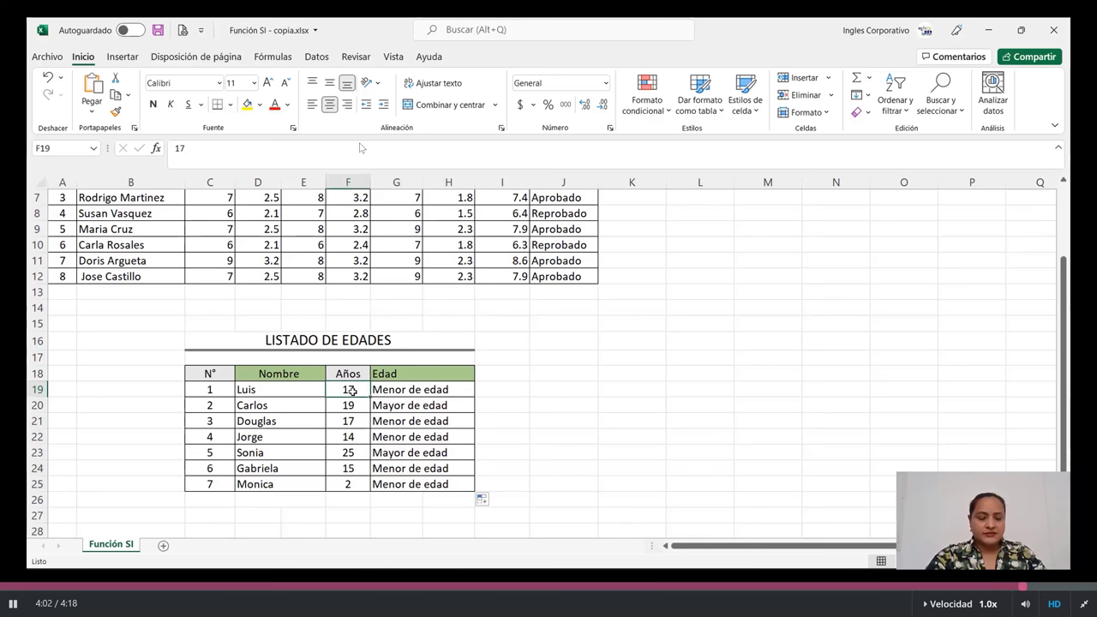
pyautogui.press('Delete')
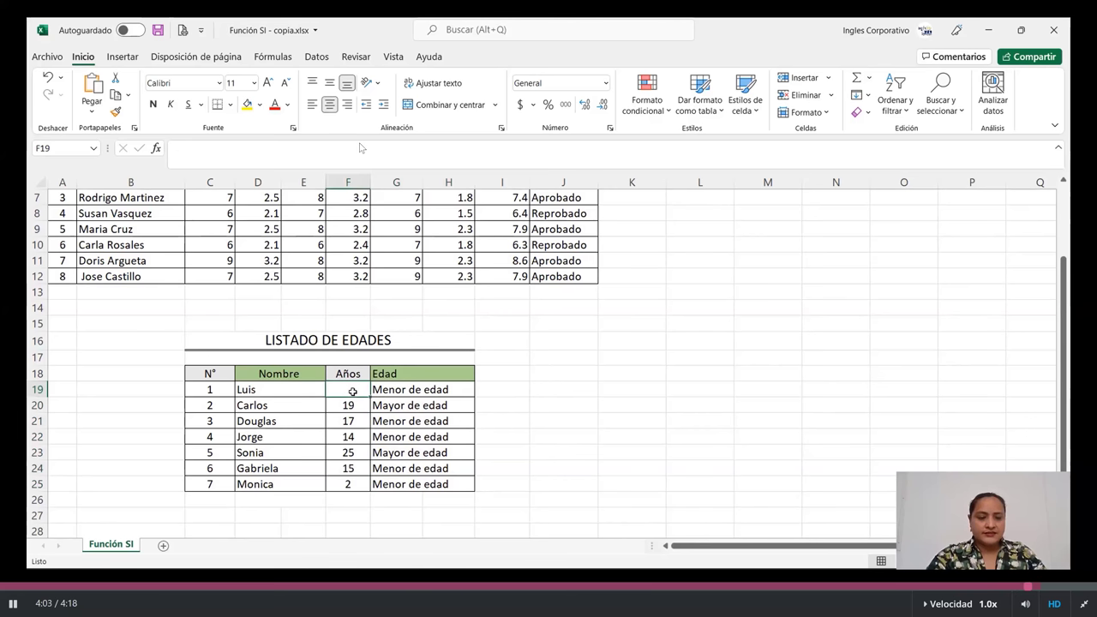
pyautogui.write('20')
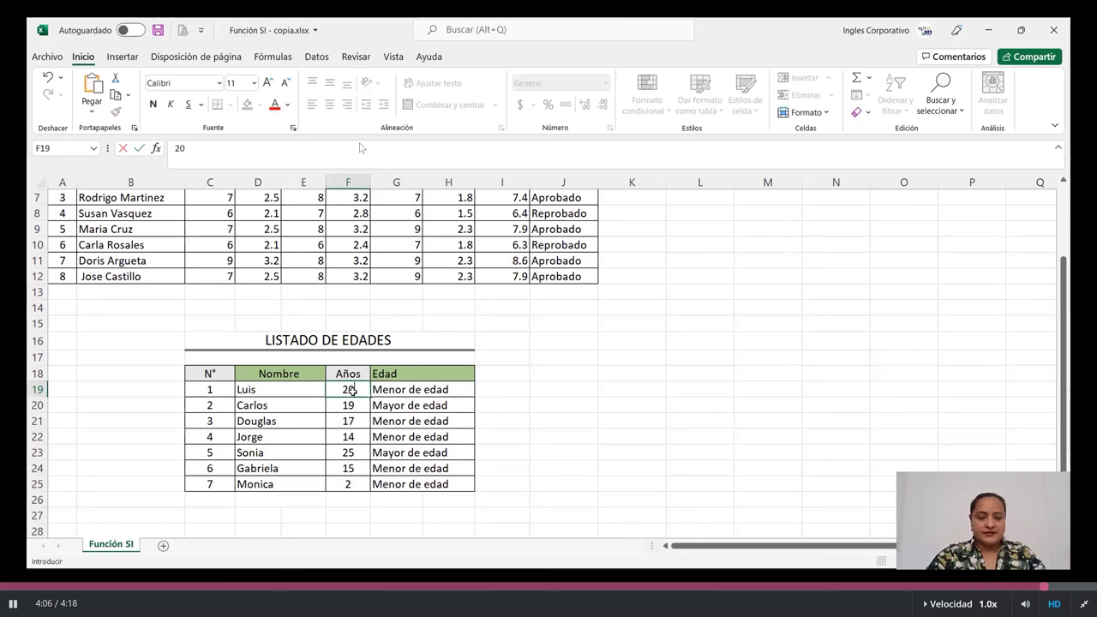
pyautogui.press('Return')
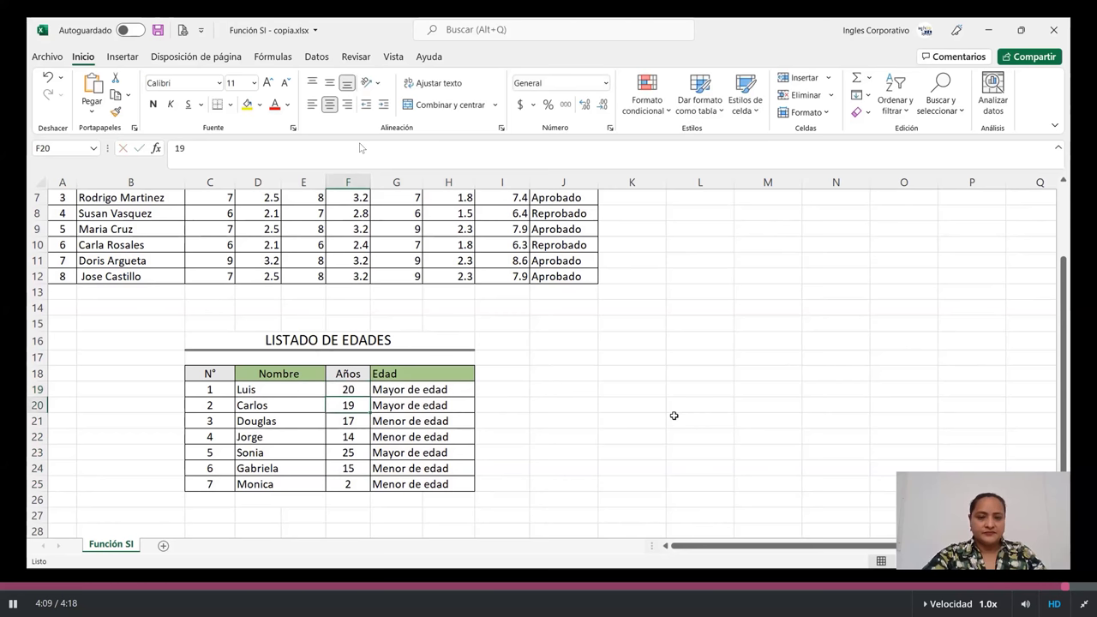
pyautogui.click(664, 389)
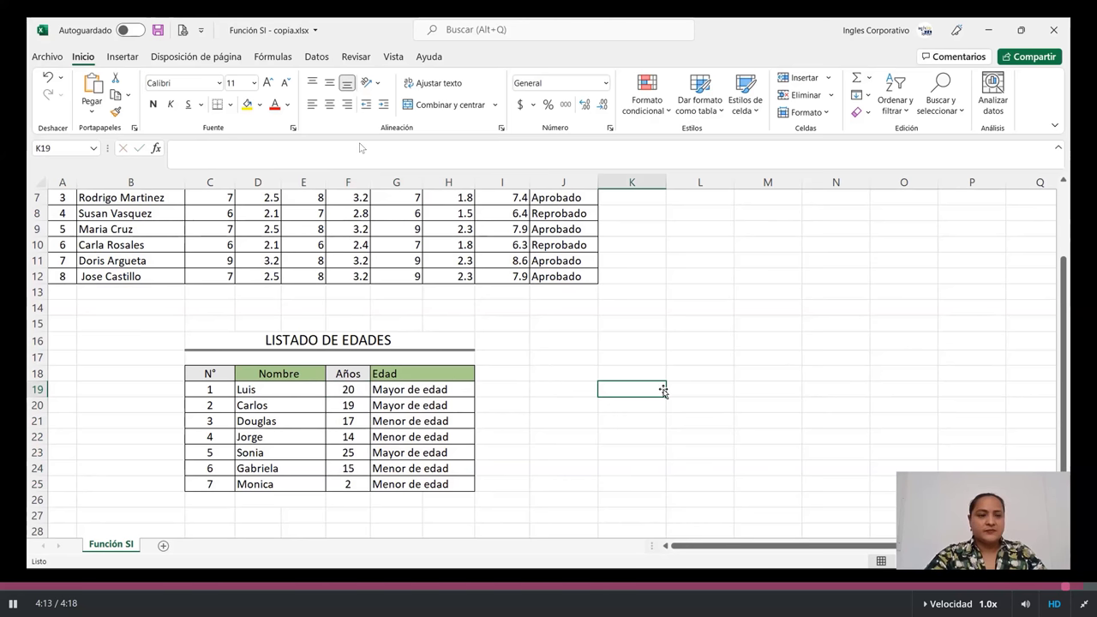
pyautogui.click(639, 325)
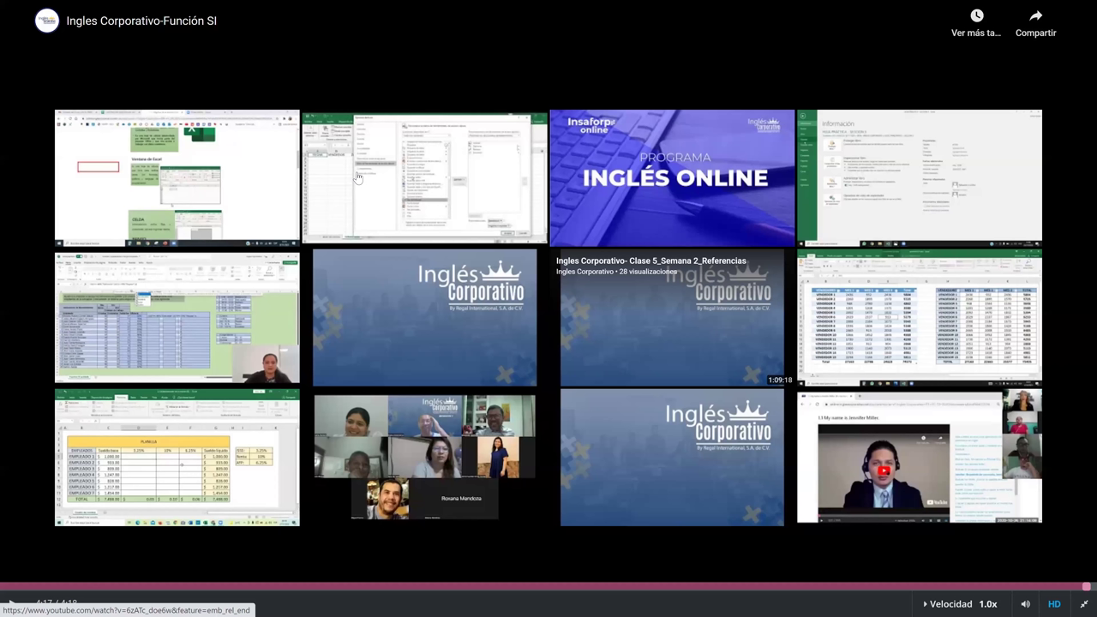
# Leave the full-screen lesson video and switch to the Función SI - copia.xlsx workbook in Excel.
pyautogui.press('Escape')
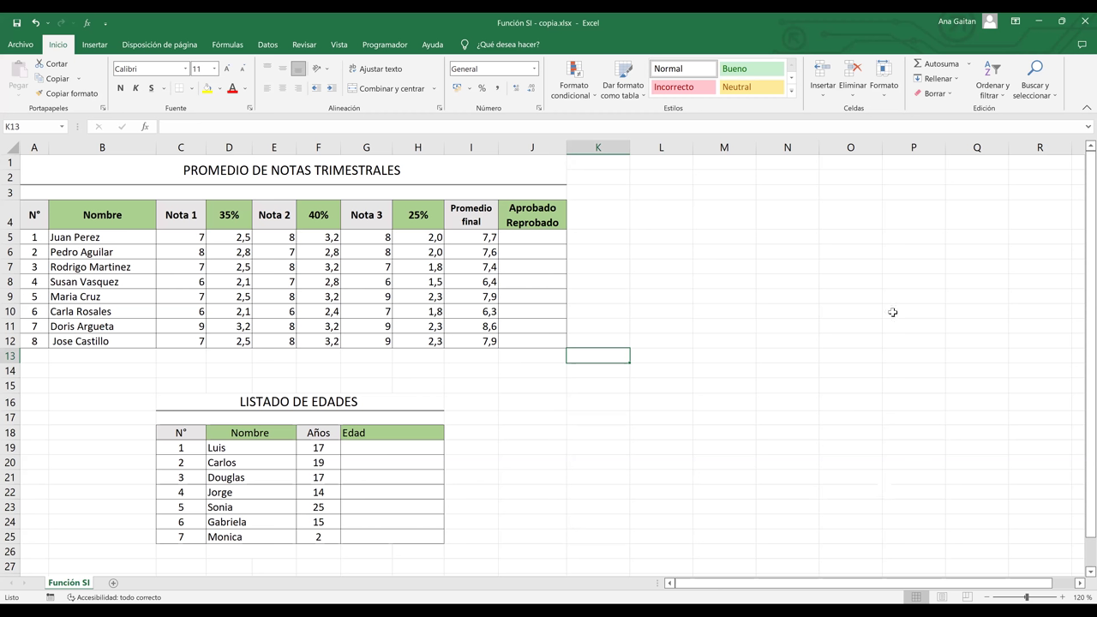
pyautogui.click(893, 312)
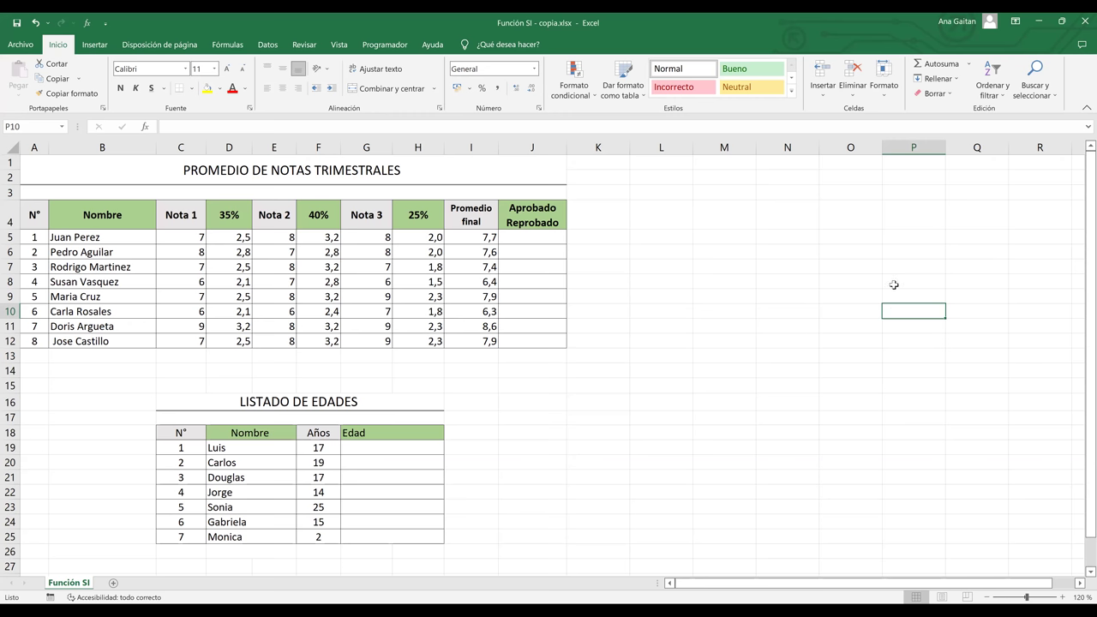
pyautogui.click(851, 410)
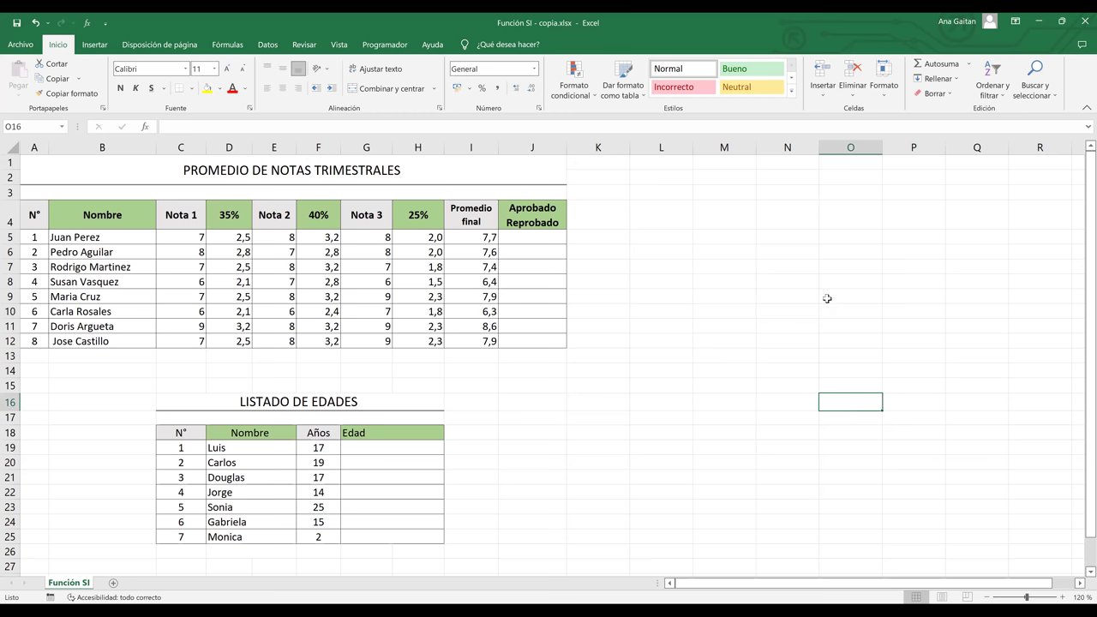
pyautogui.click(827, 298)
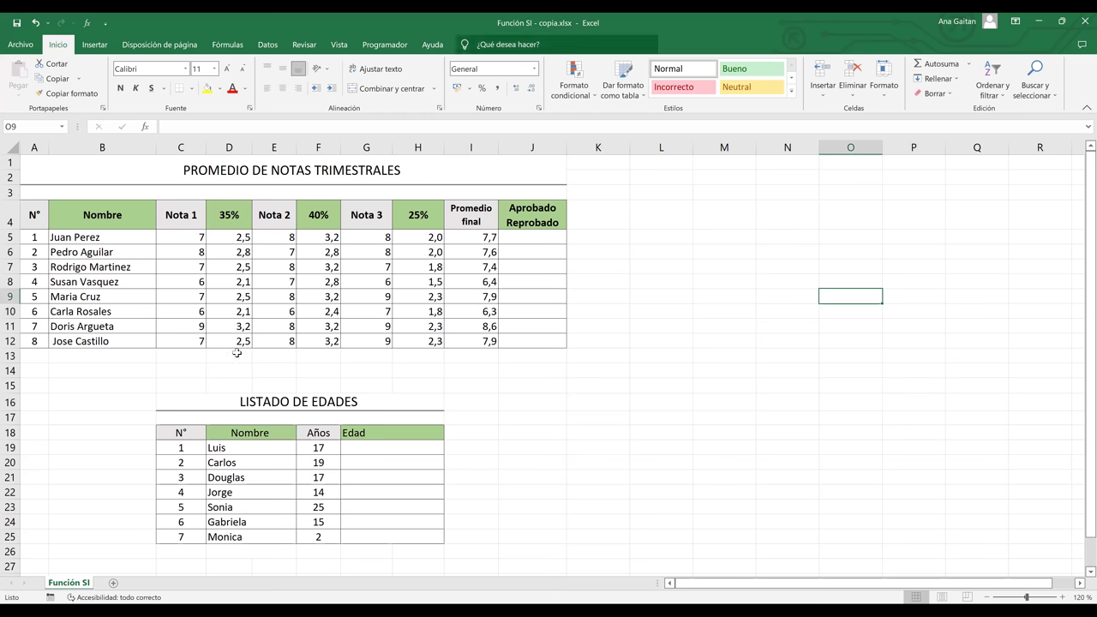
pyautogui.click(680, 339)
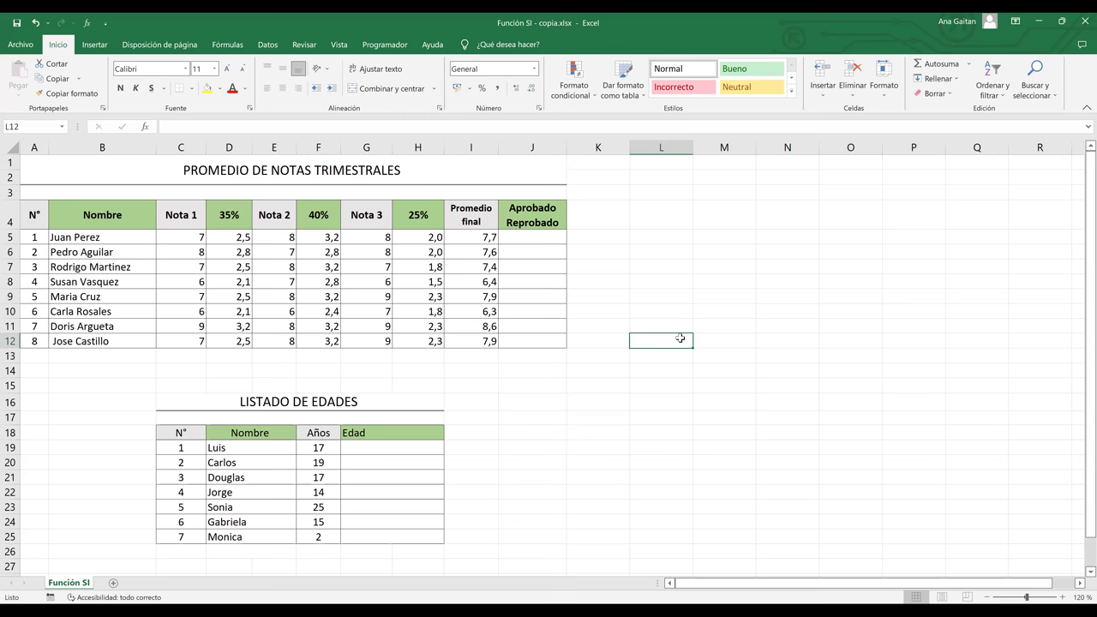
# Examine the PROMEDIO DE NOTAS TRIMESTRALES table, including the Nota 1 to Nota 3 headings, their percentage weights and the Promedio final formula in I5.
pyautogui.click(515, 344)
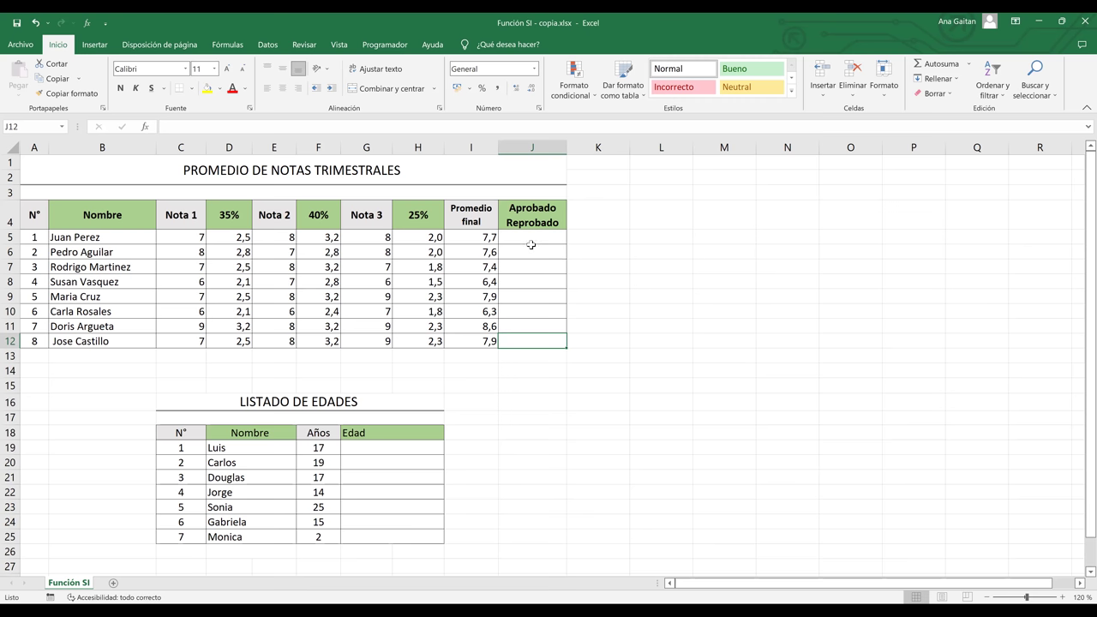
pyautogui.moveTo(150, 225); pyautogui.dragTo(565, 343)
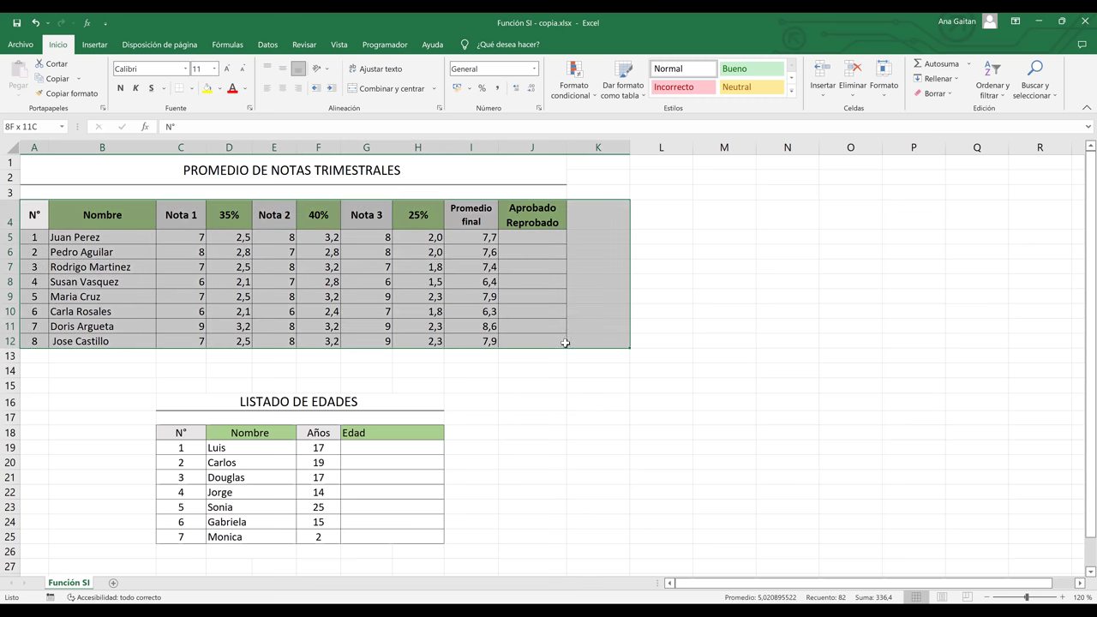
pyautogui.click(644, 314)
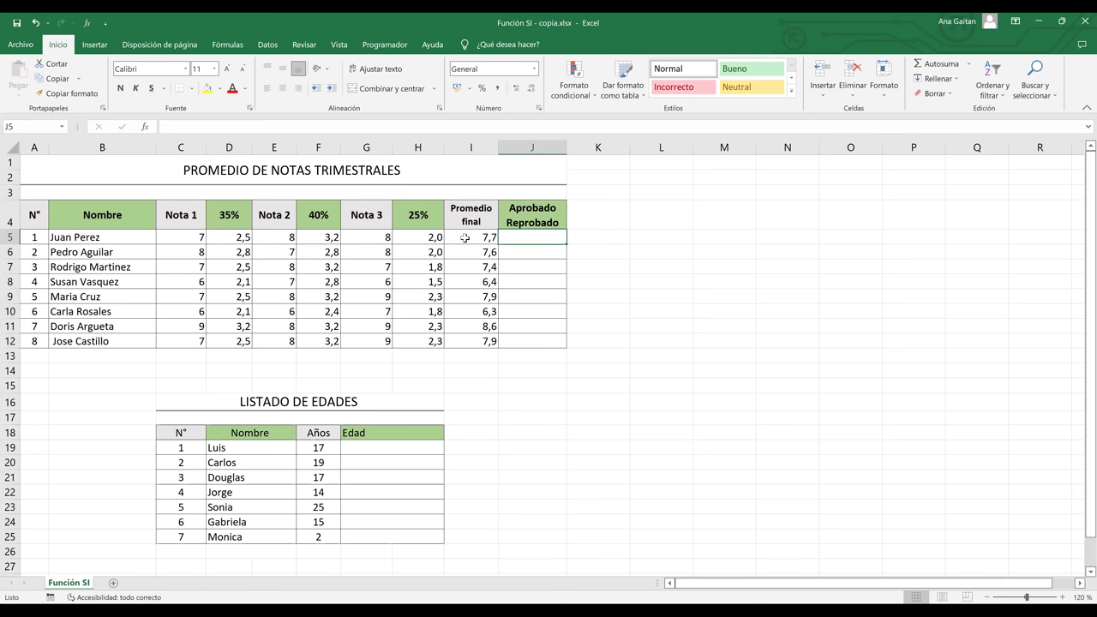
pyautogui.click(465, 237)
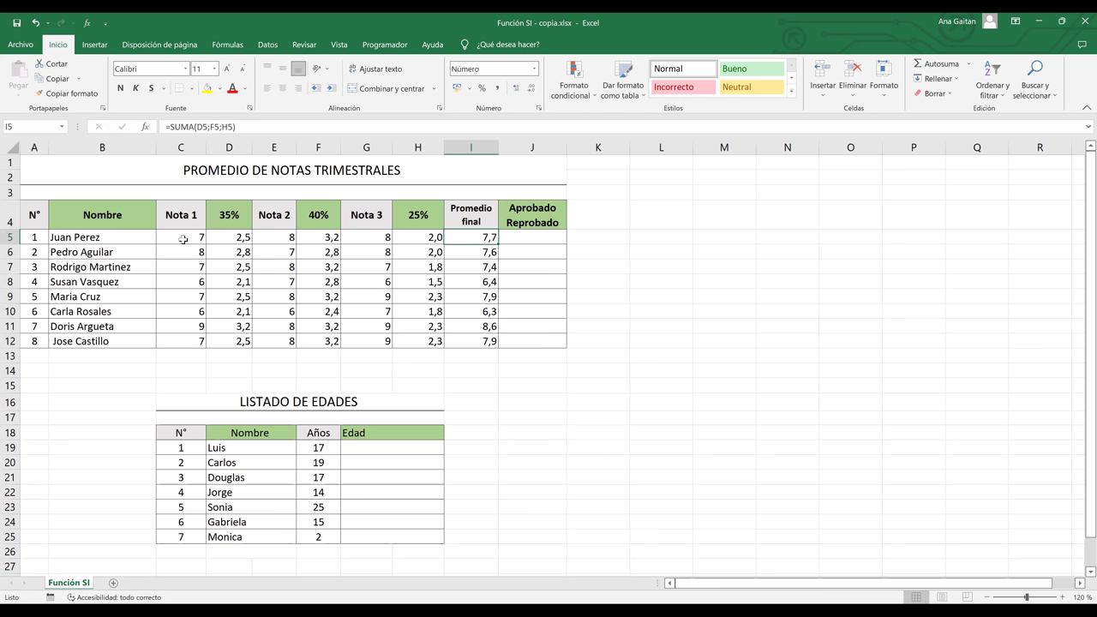
pyautogui.click(182, 239)
pyautogui.click(183, 216)
pyautogui.click(276, 219)
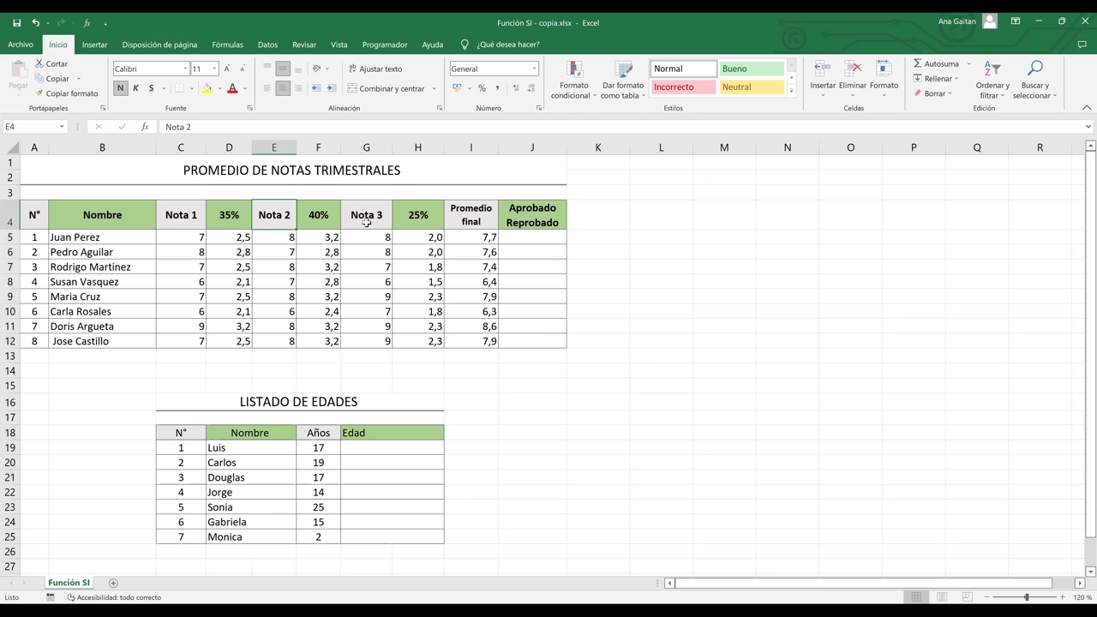
pyautogui.click(366, 222)
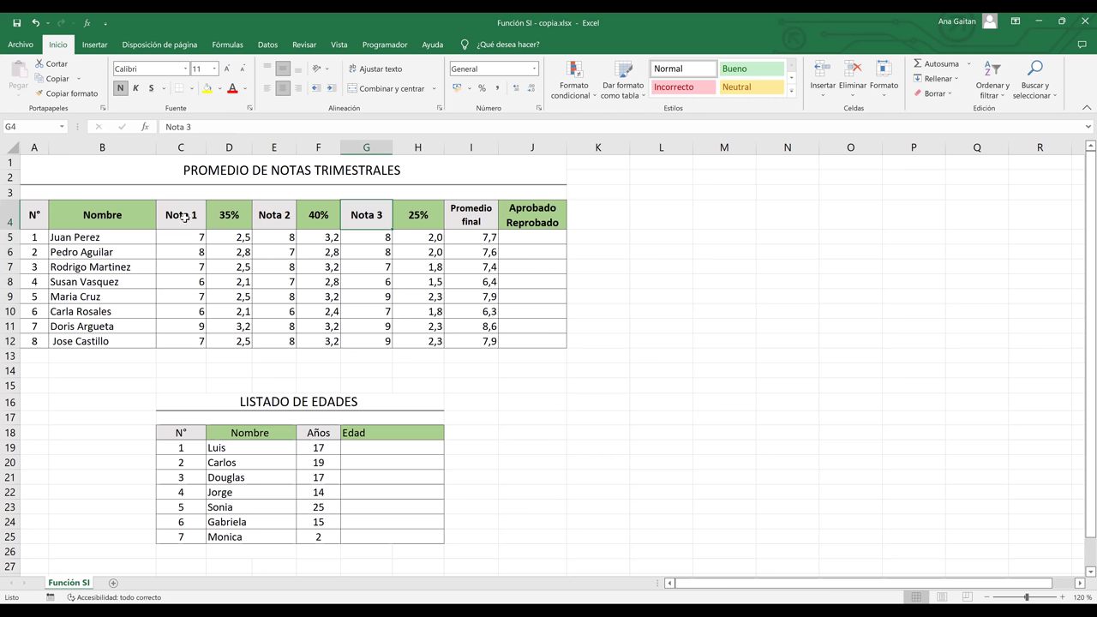
pyautogui.click(226, 216)
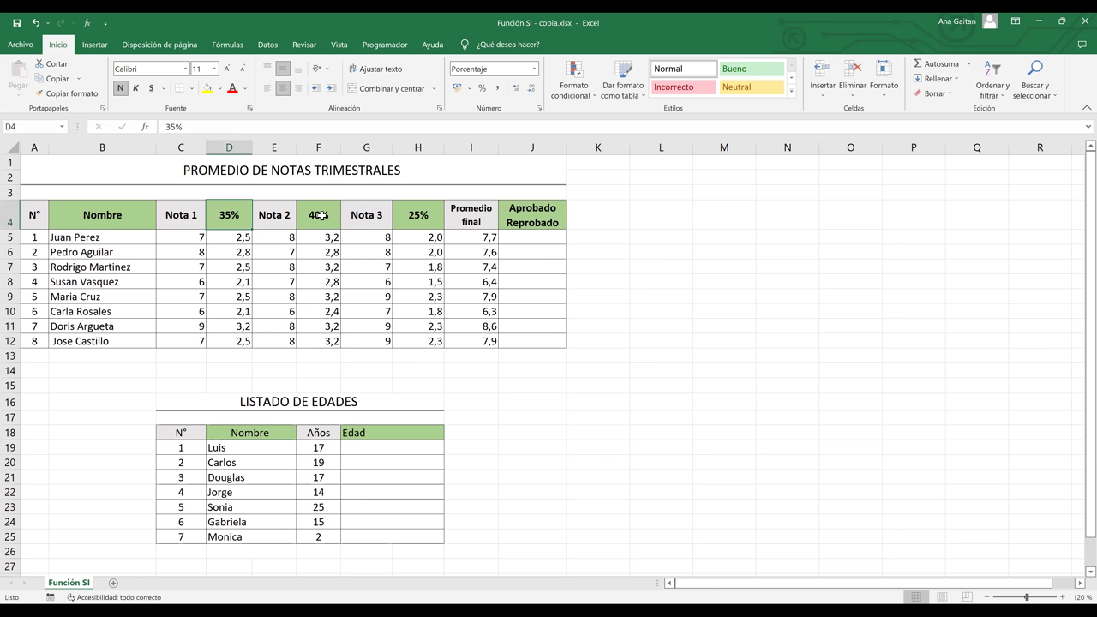
pyautogui.click(320, 216)
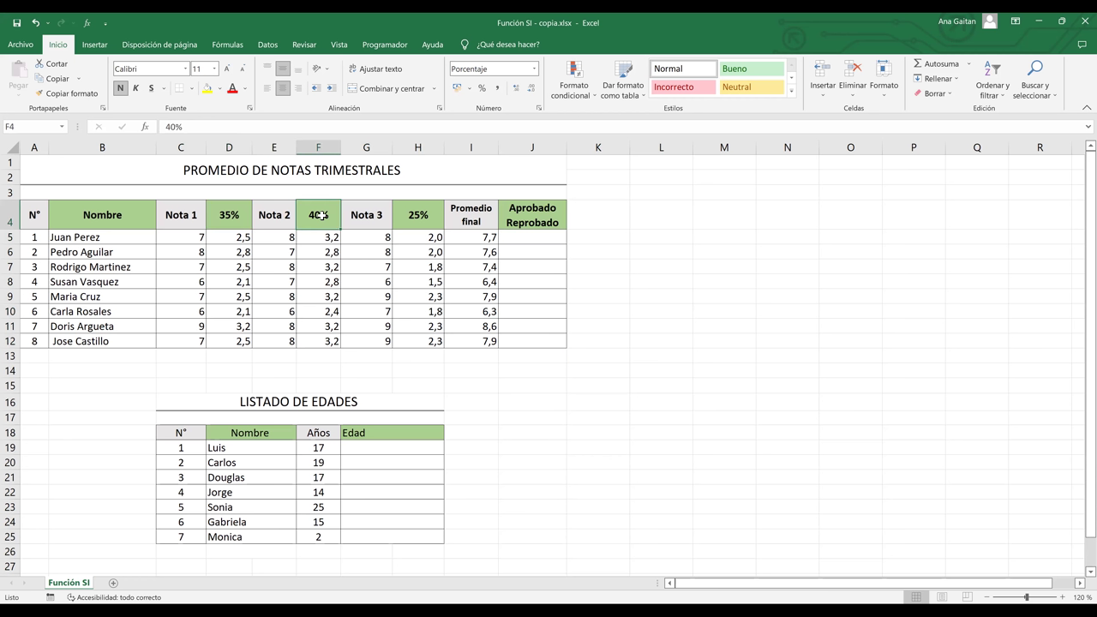
pyautogui.click(420, 216)
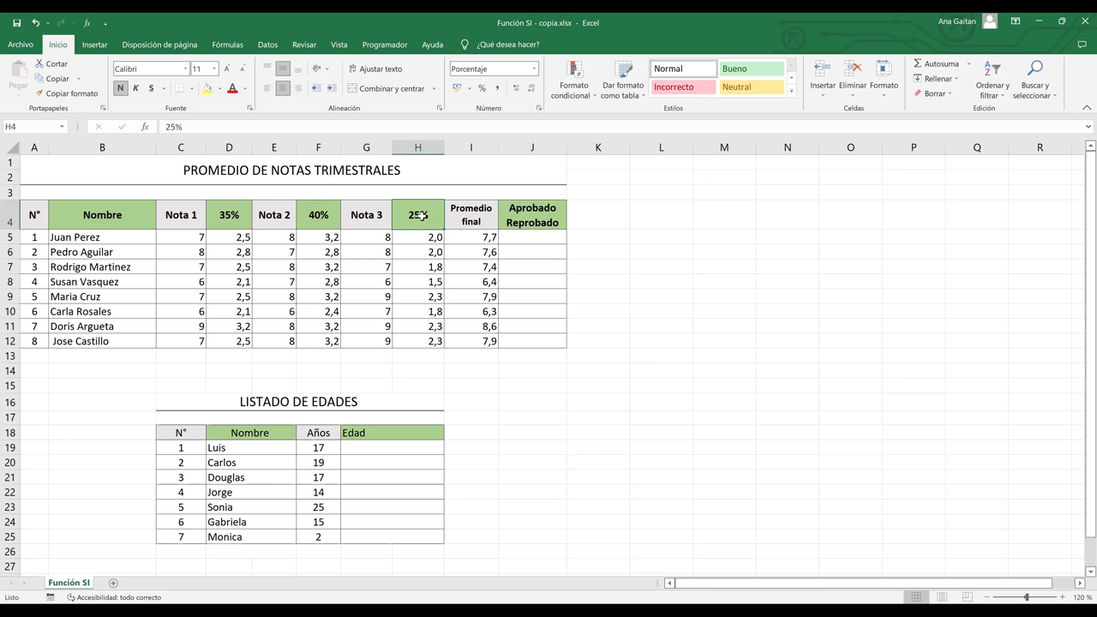
pyautogui.click(475, 241)
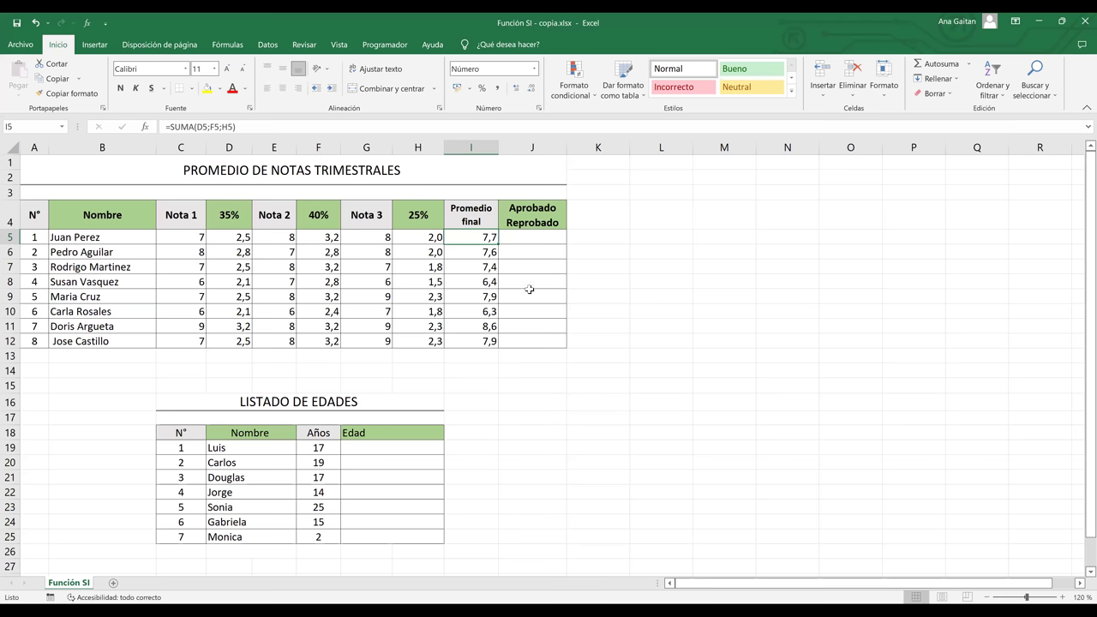
# Enter the plain text Aprobado in cell J5 as the first student's result.
pyautogui.press('Right')
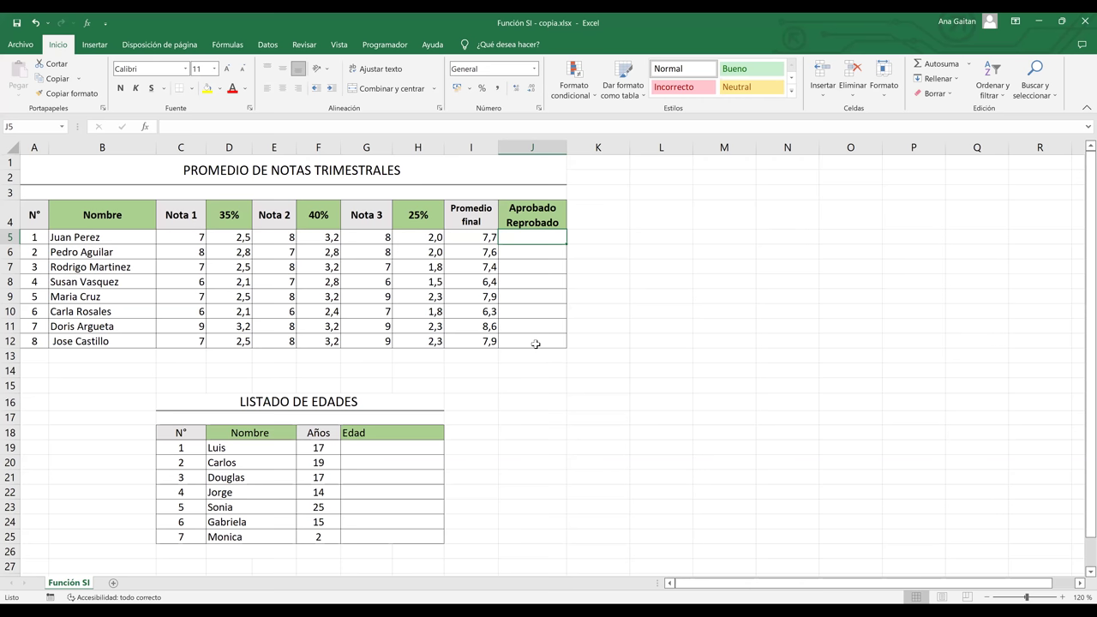
pyautogui.write('A')
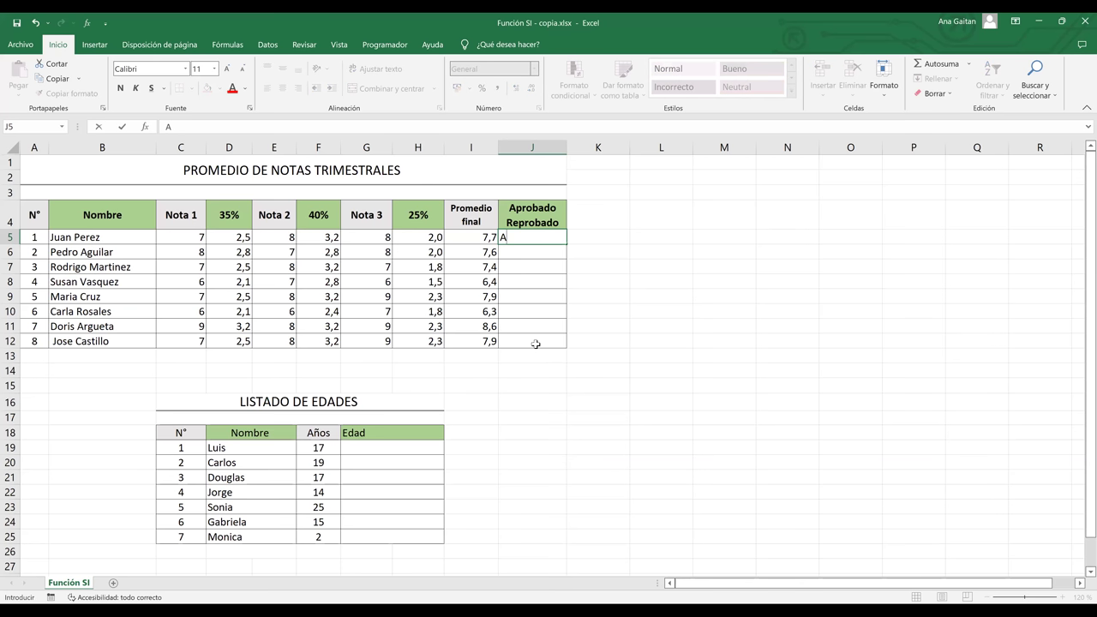
pyautogui.write('probado')
pyautogui.press('Return')
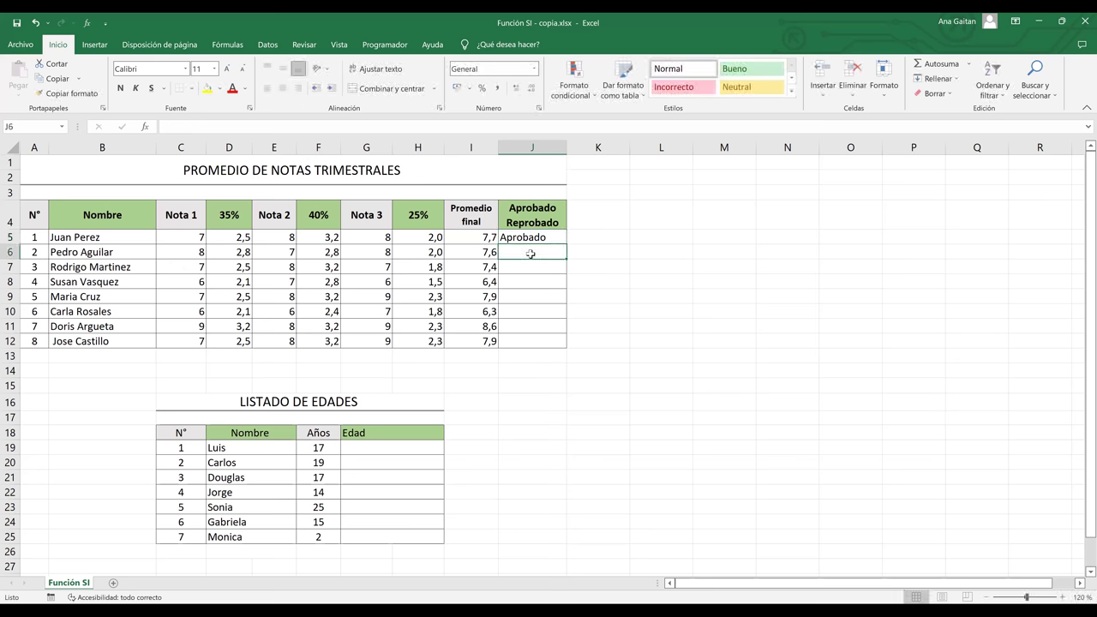
pyautogui.click(529, 287)
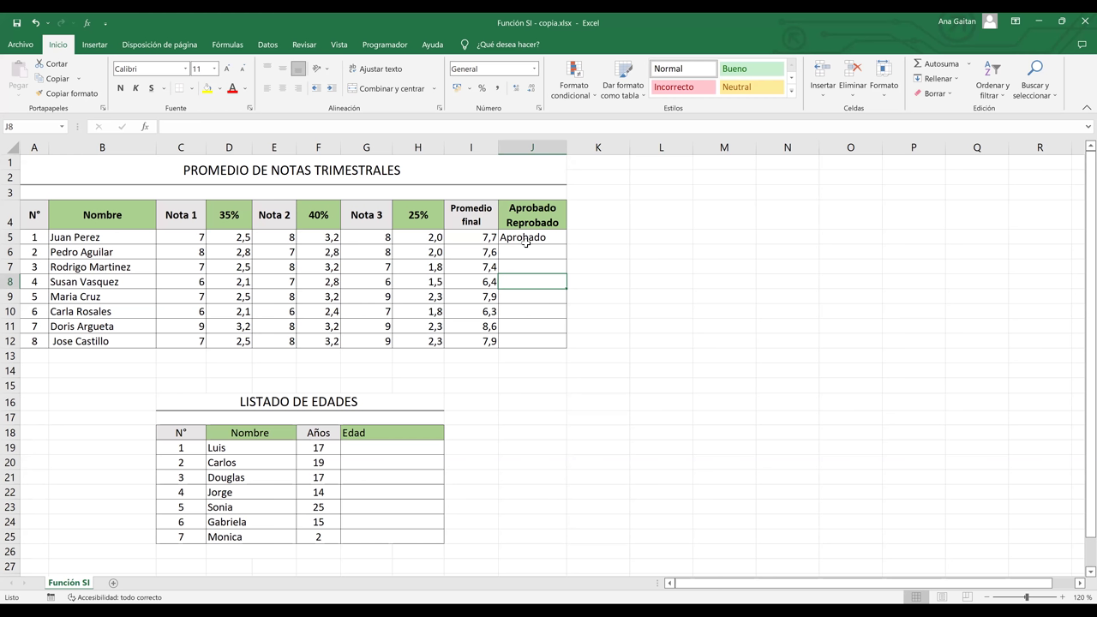
pyautogui.click(527, 249)
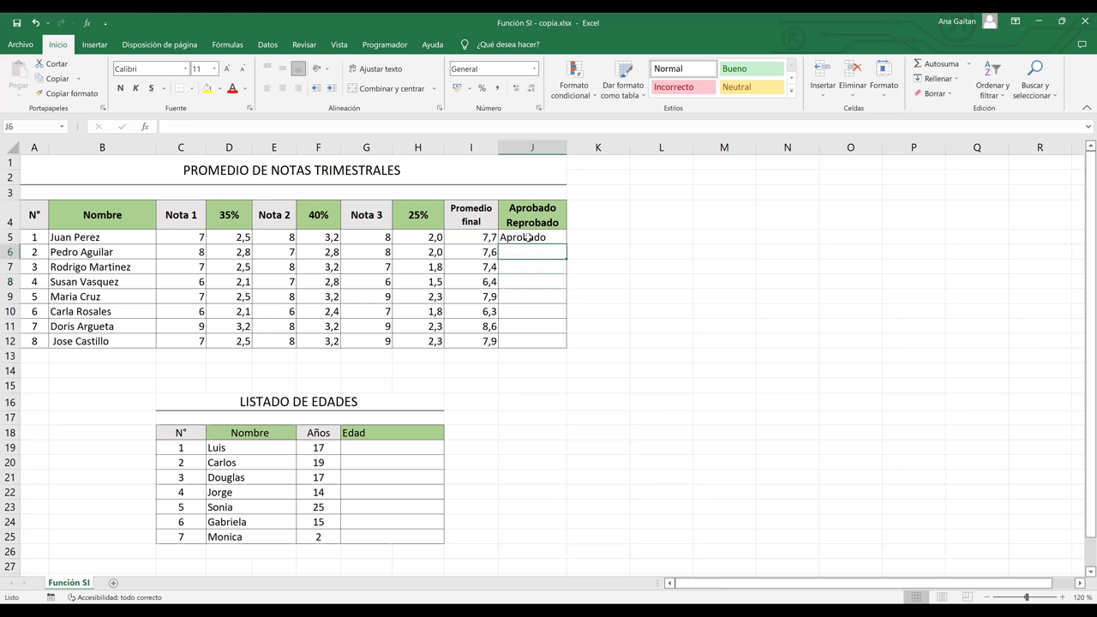
pyautogui.click(528, 237)
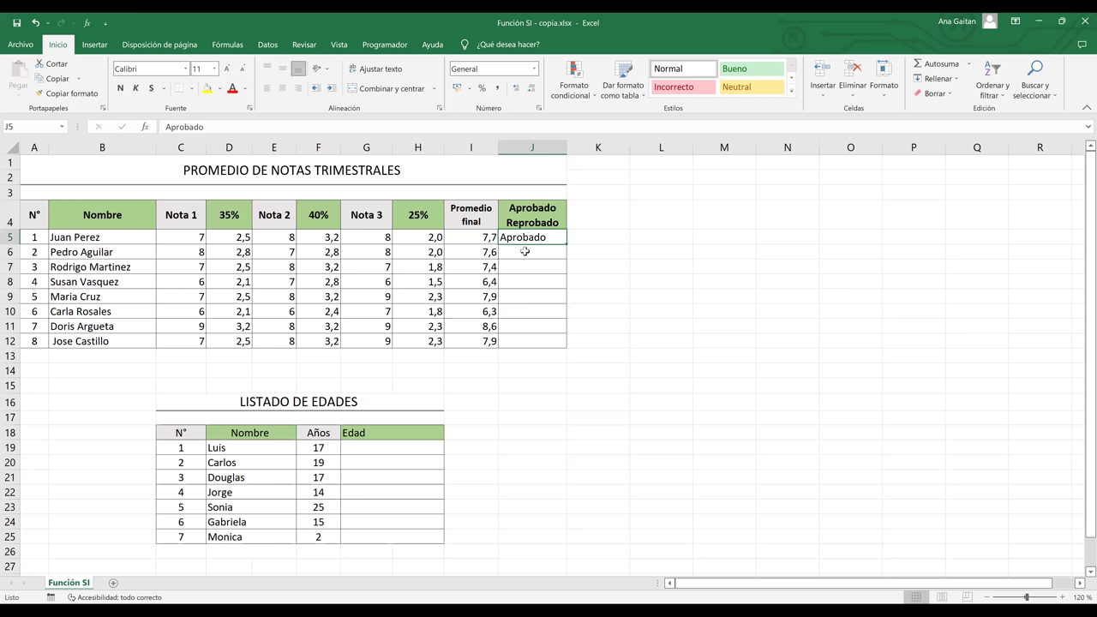
# Clear the plain text Aprobado from cell J5.
pyautogui.click(517, 271)
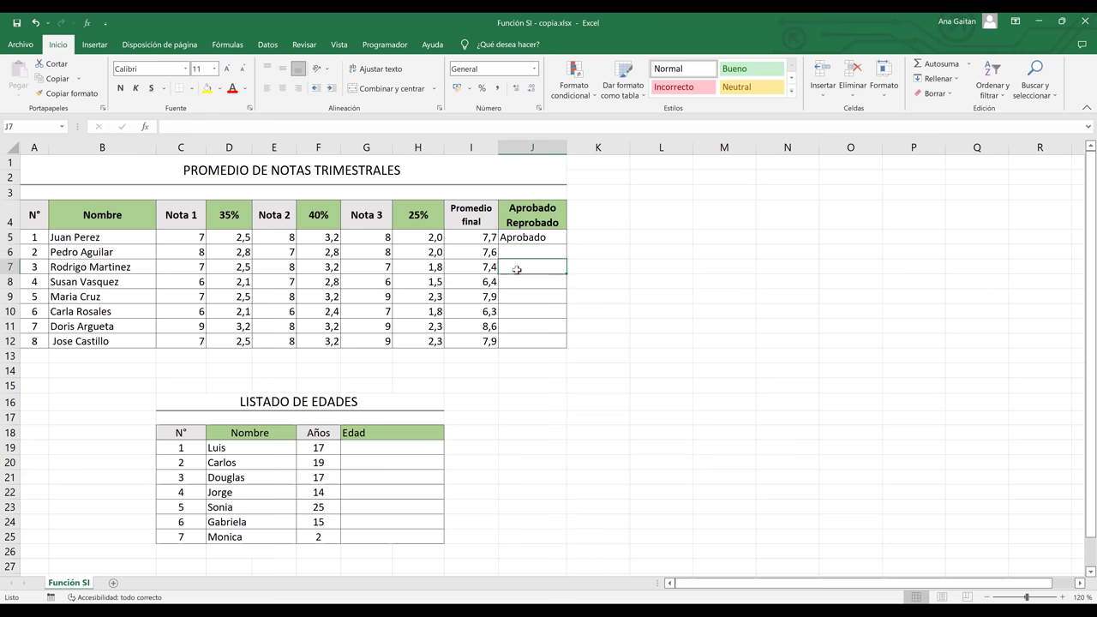
pyautogui.click(520, 251)
pyautogui.press('Up')
pyautogui.press('BackSpace')
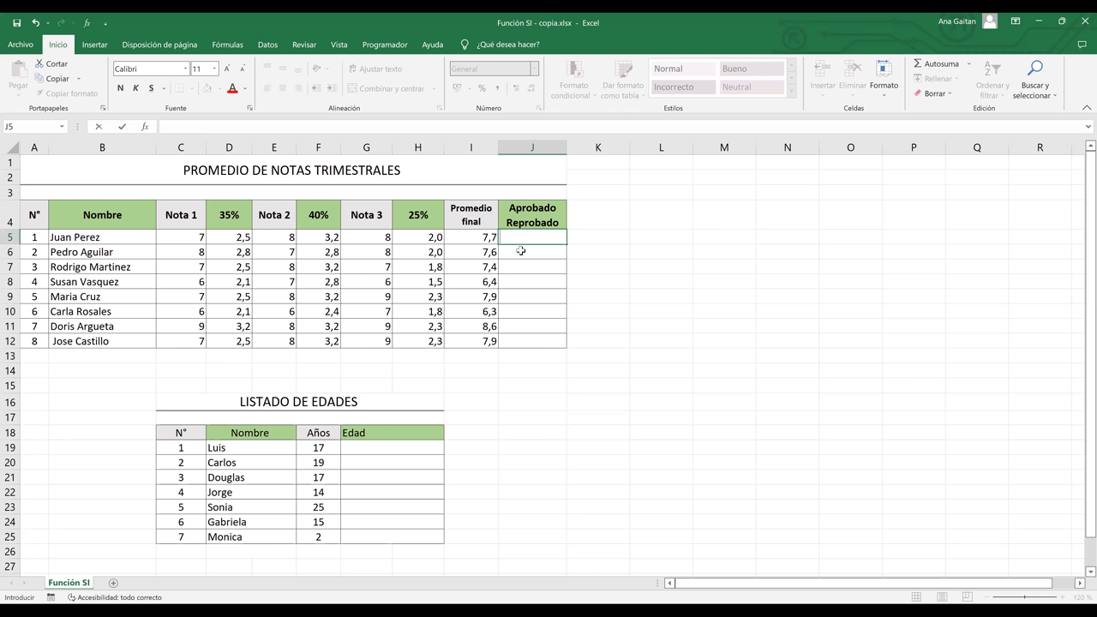
pyautogui.press('Escape')
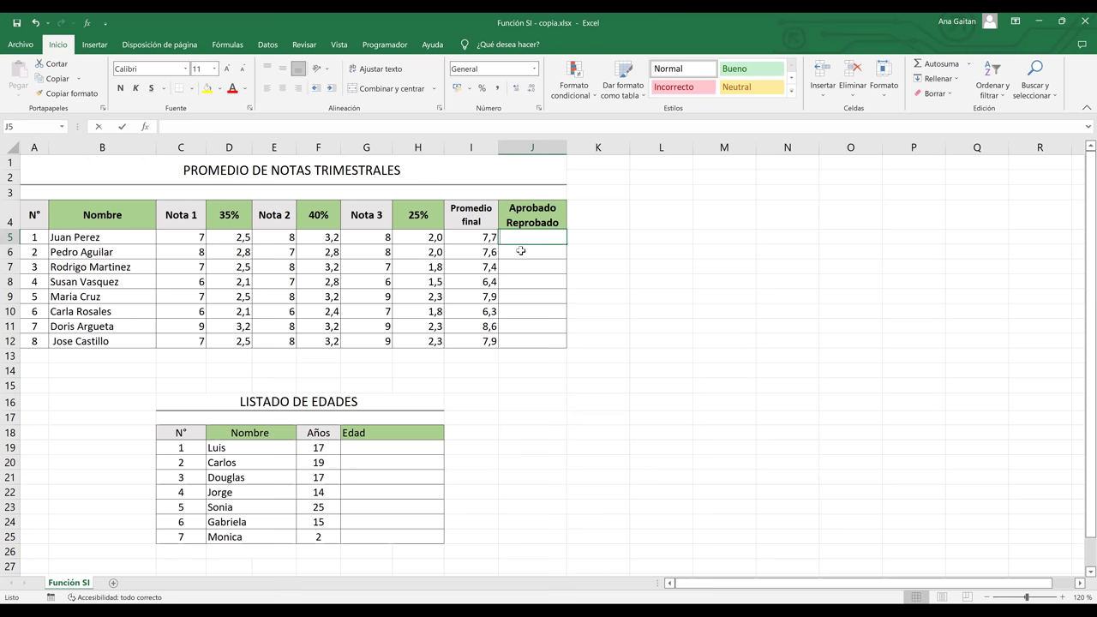
# Start an SI function in J5 with the logical test I5>=8.
pyautogui.write('=')
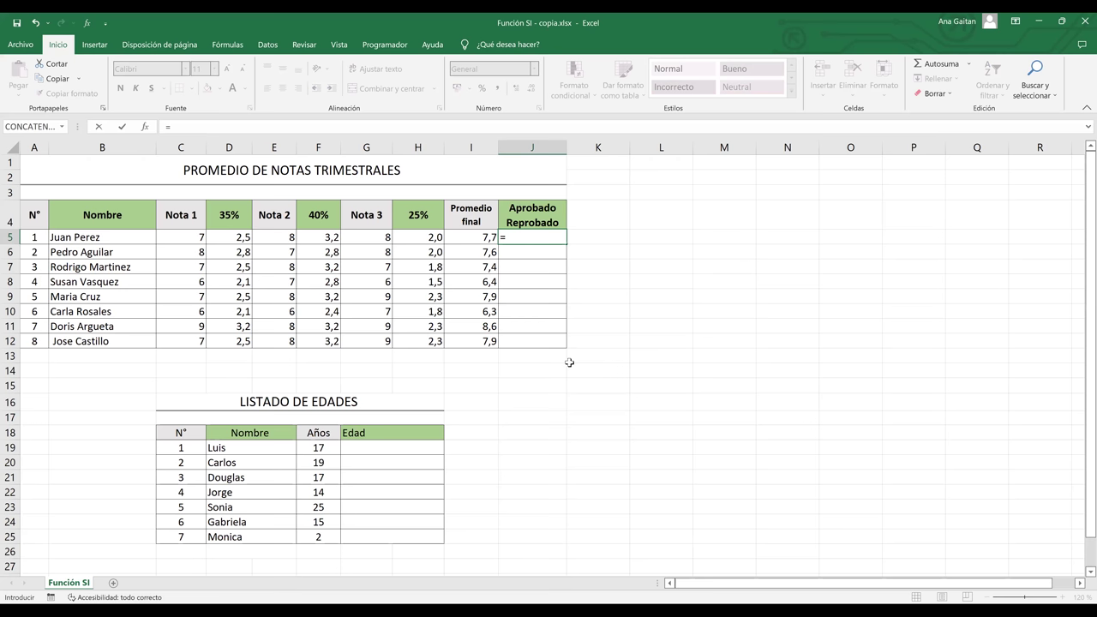
pyautogui.write('si')
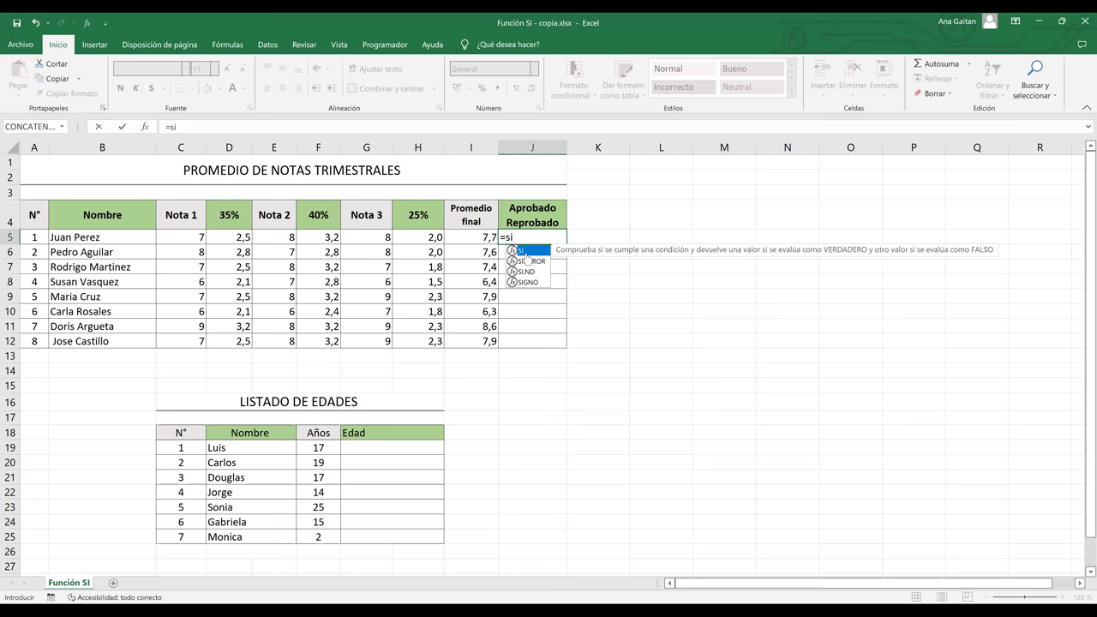
pyautogui.press('Tab')
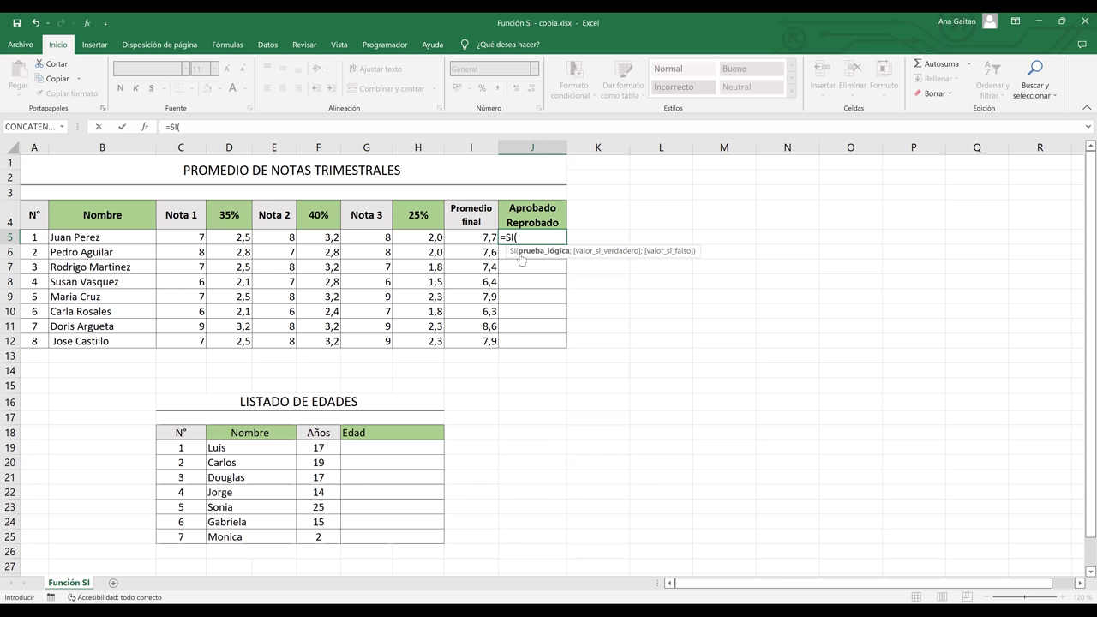
pyautogui.click(485, 237)
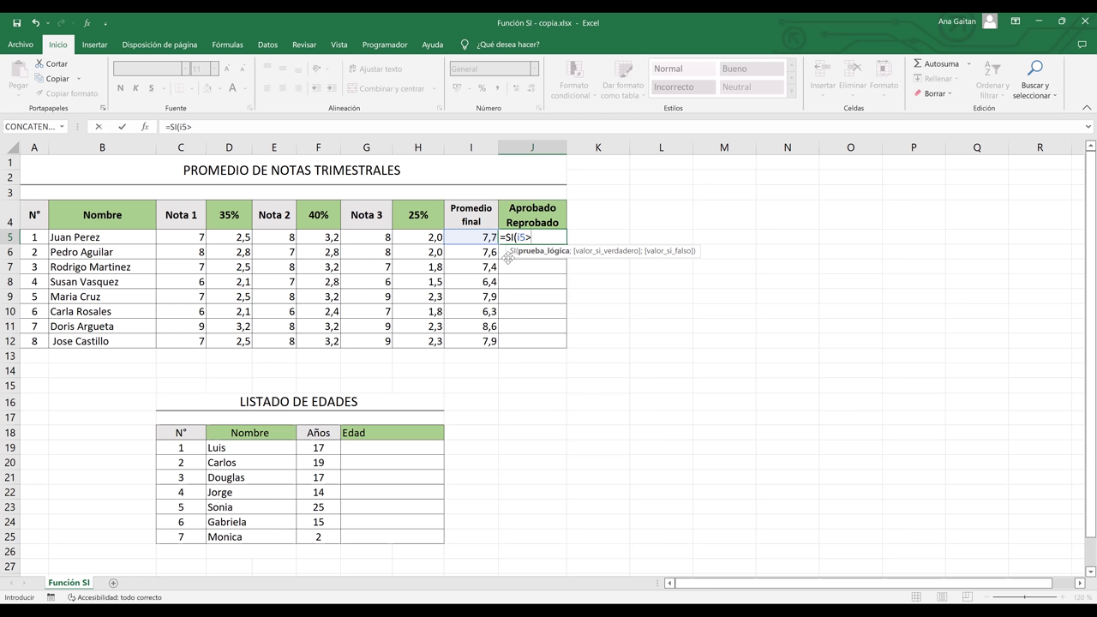
pyautogui.write('=')
pyautogui.write('8')
pyautogui.write(';')
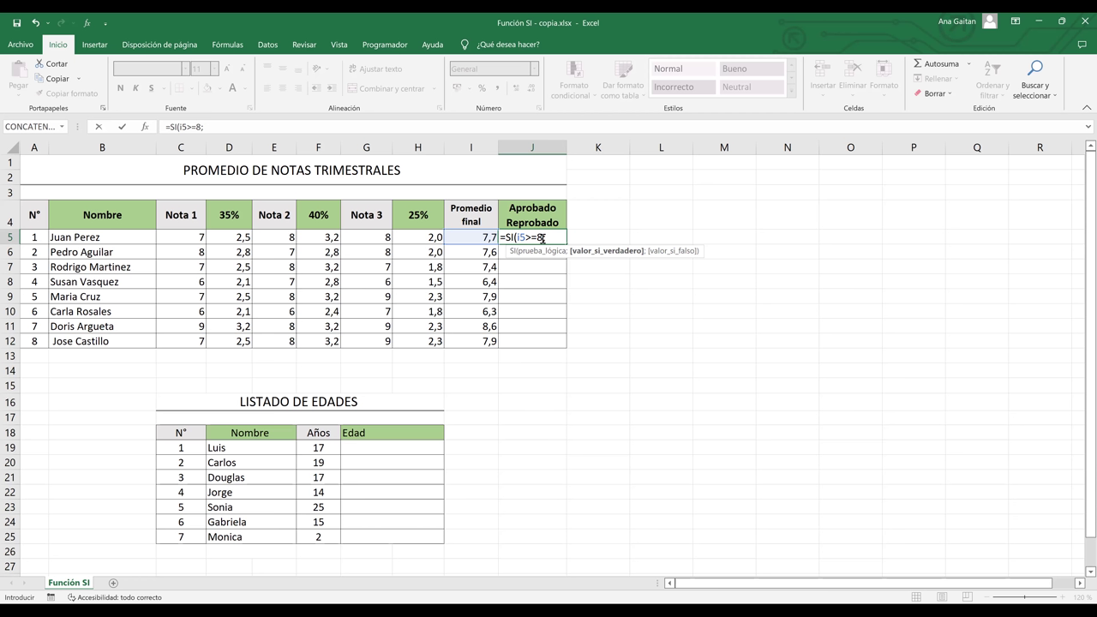
# Add "Aprobado" in quotation marks as the value-if-true argument of the SI formula in J5.
pyautogui.write('"')
pyautogui.press('BackSpace')
pyautogui.write("'")
pyautogui.press('BackSpace')
pyautogui.press('BackSpace')
pyautogui.write('"')
pyautogui.write('Aprobado"')
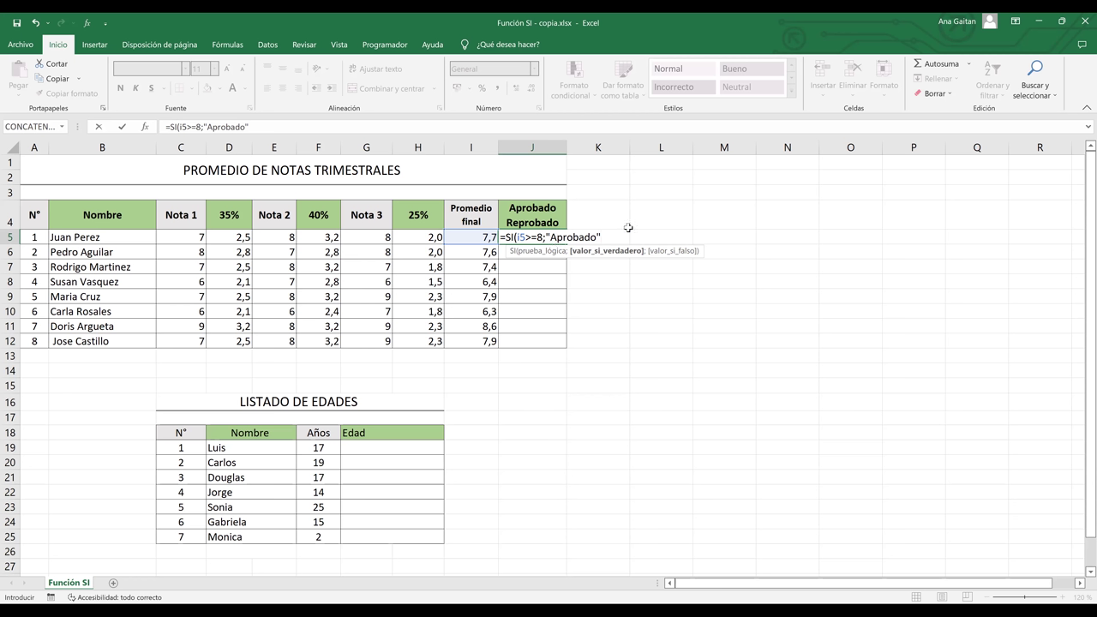
# Add "Reprobado" as the value-if-false argument, close the SI formula in J5 and enter it.
pyautogui.write(';')
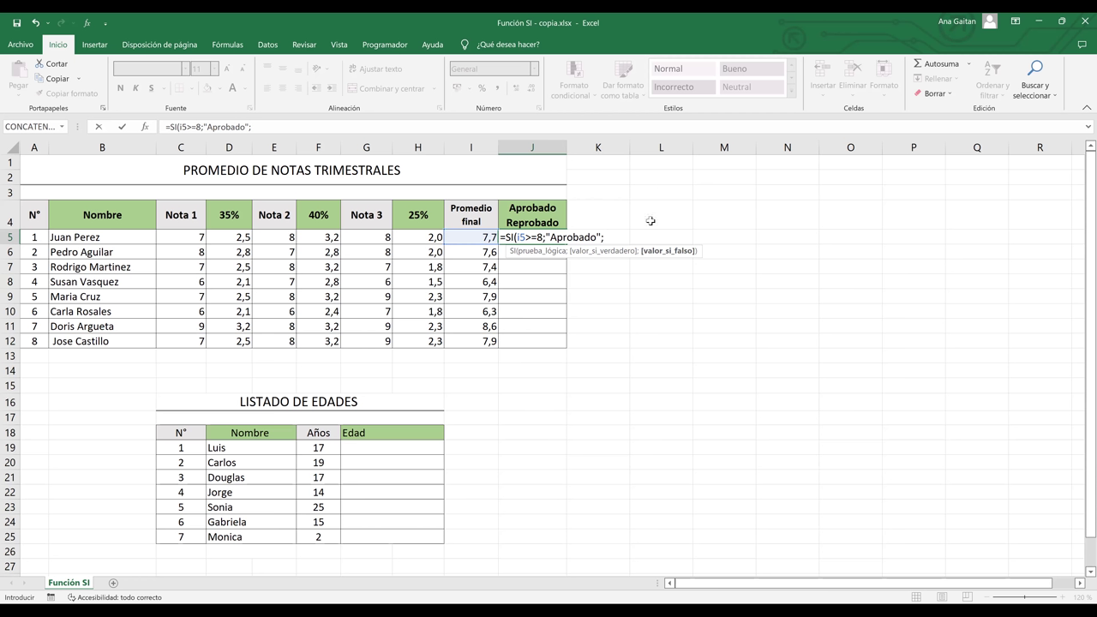
pyautogui.write('"Res')
pyautogui.press('BackSpace')
pyautogui.write('proo')
pyautogui.press('BackSpace')
pyautogui.write('bado")')
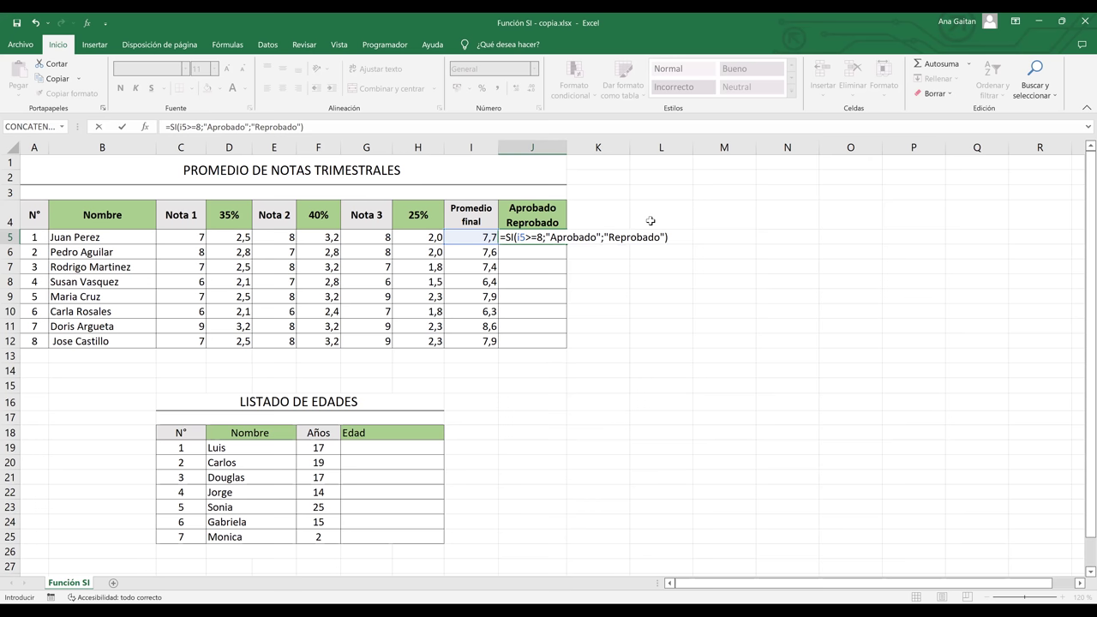
pyautogui.press('Return')
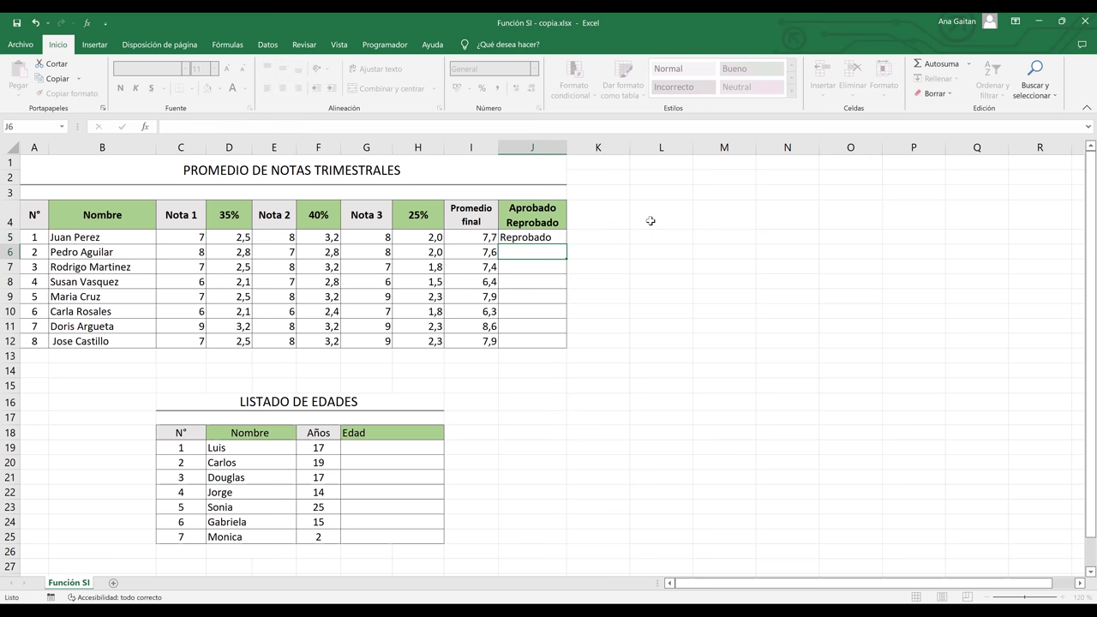
# Compare the SI formula in J5 with the first student's final average in I5.
pyautogui.click(527, 238)
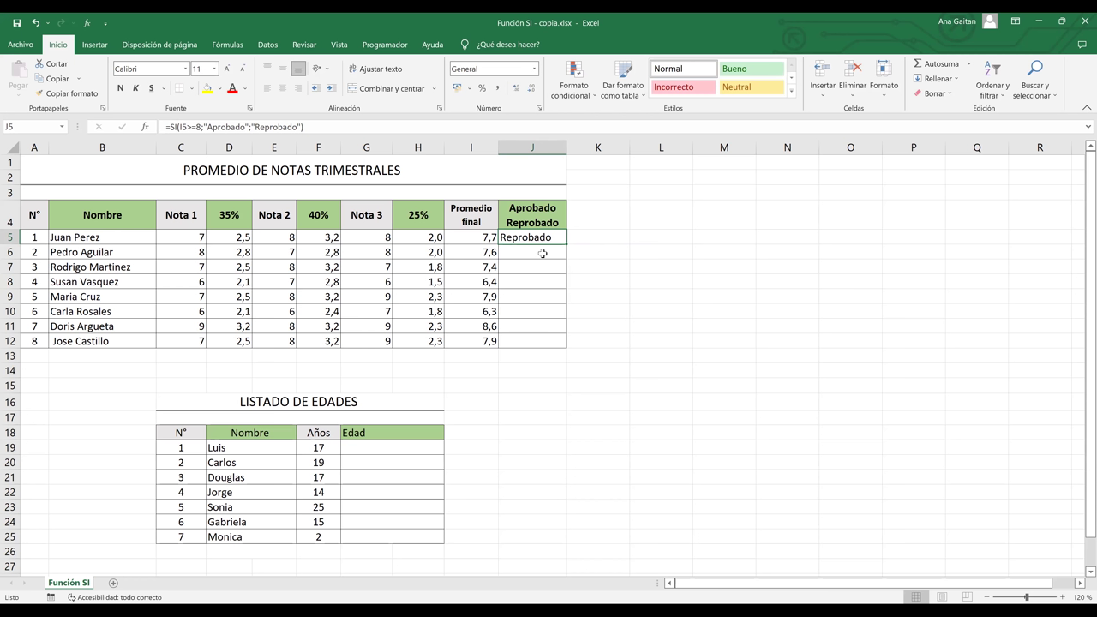
pyautogui.click(485, 244)
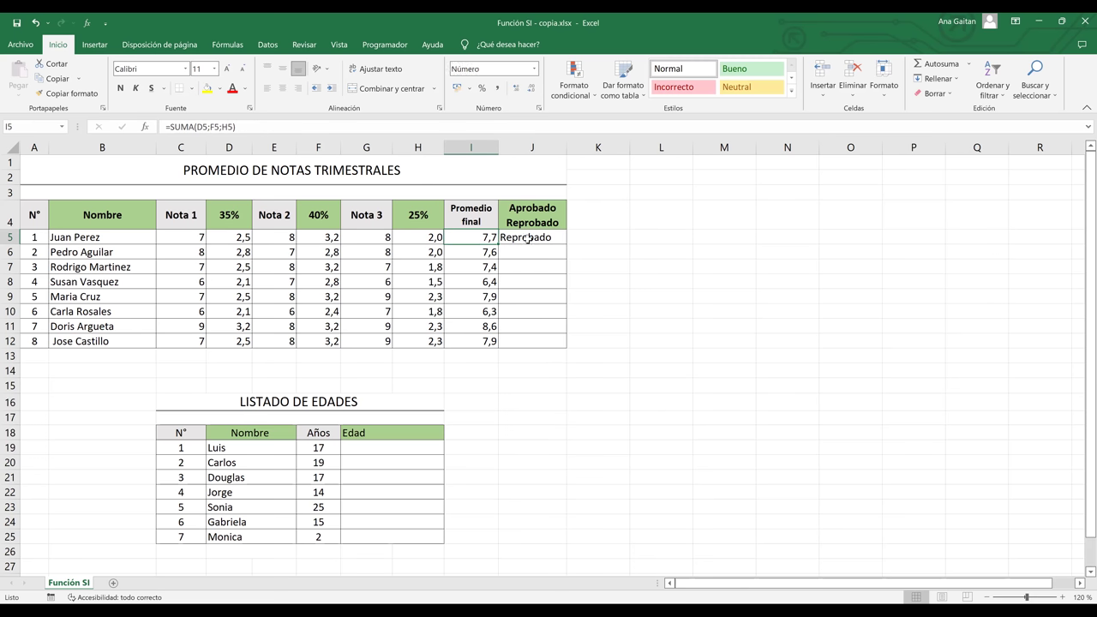
pyautogui.click(529, 238)
# Enter the formula =SI(I6>=8;"Aprobado";"Reprobado") in cell J6 for the second student.
pyautogui.click(529, 254)
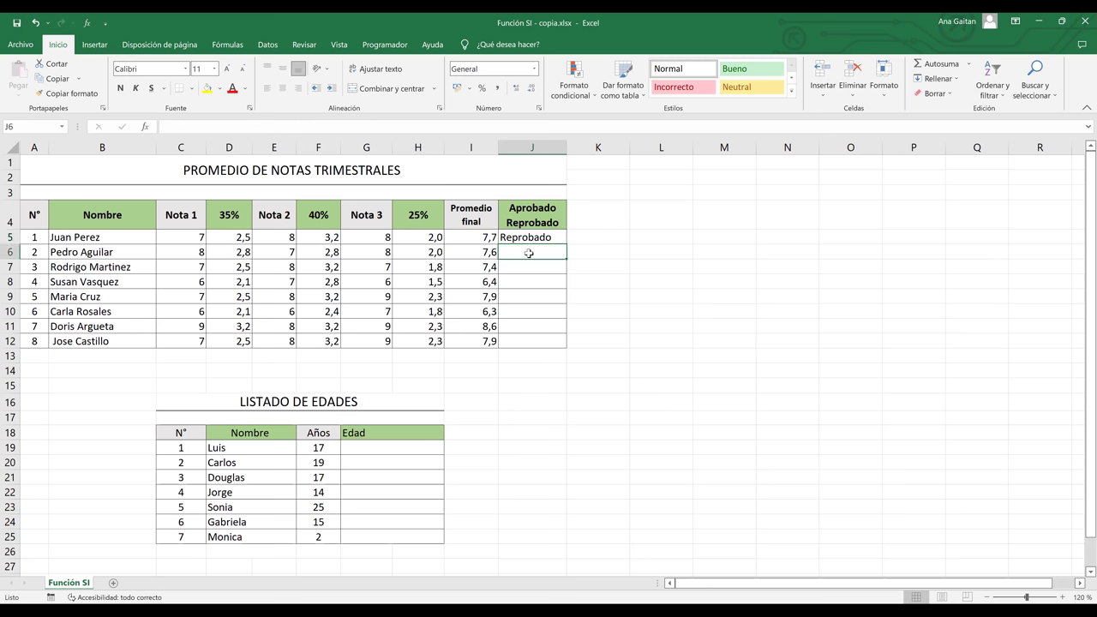
pyautogui.write('=')
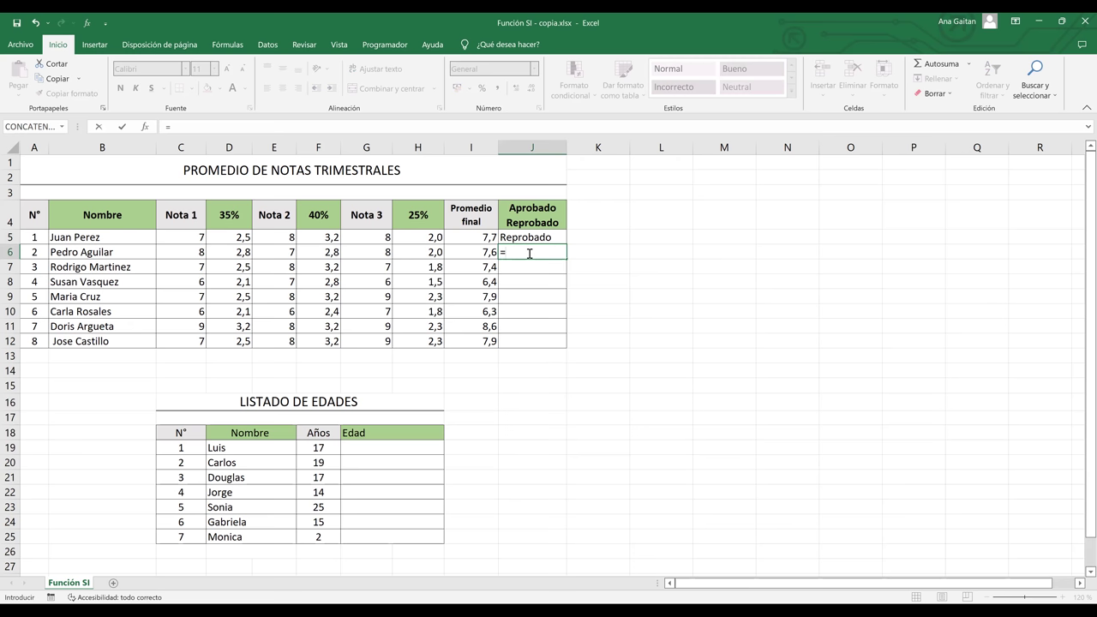
pyautogui.write('si')
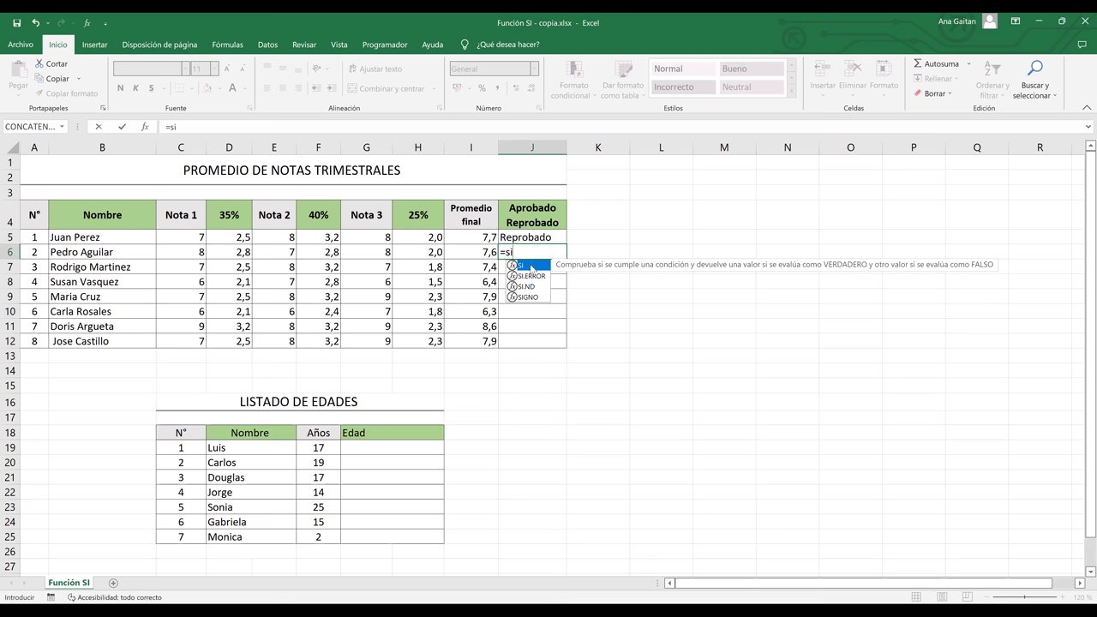
pyautogui.doubleClick(532, 267)
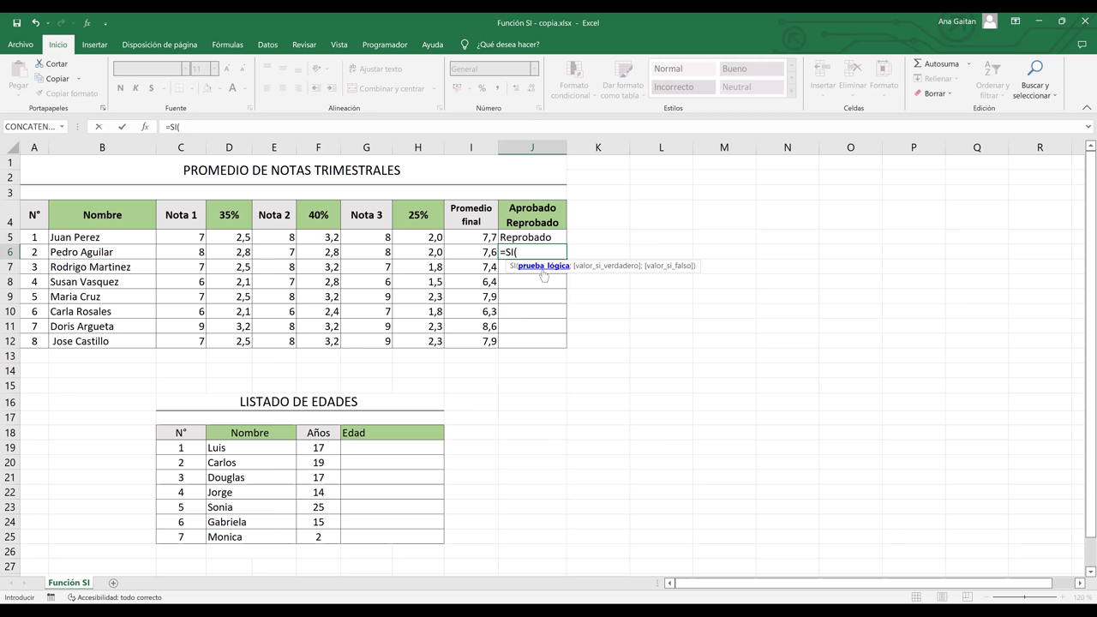
pyautogui.click(484, 252)
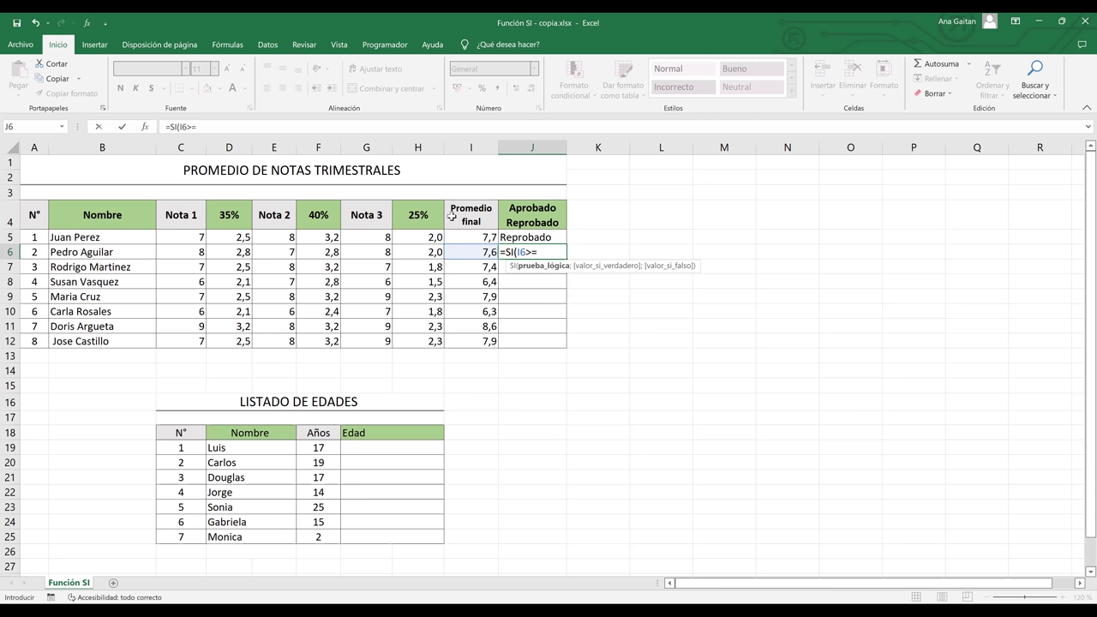
pyautogui.write('>=8<')
pyautogui.press('BackSpace')
pyautogui.write(';"')
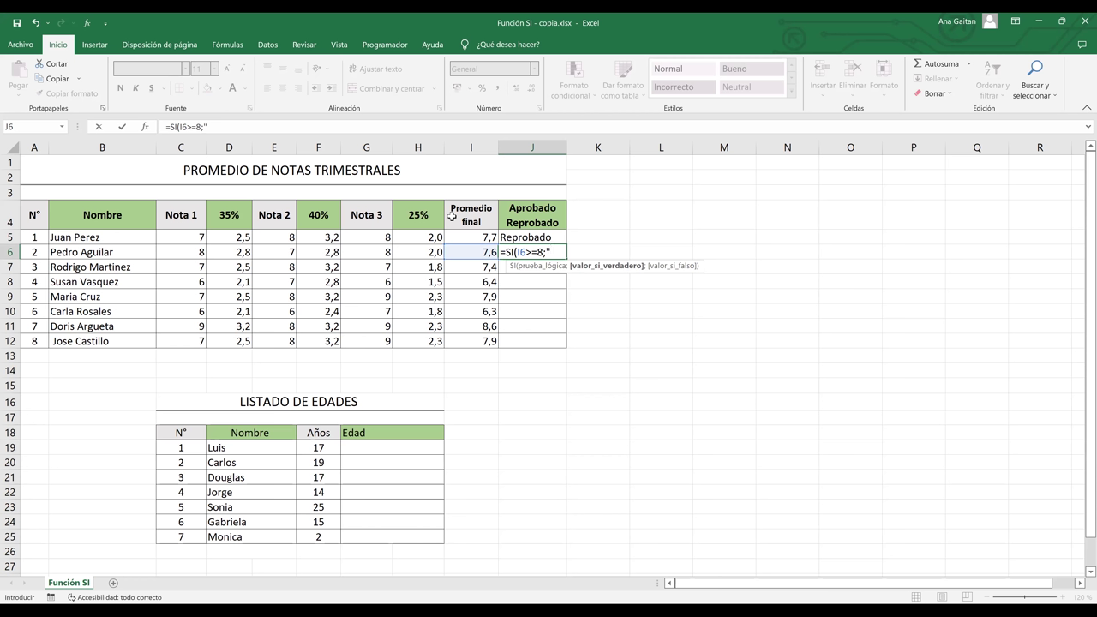
pyautogui.write('Aprobado";"')
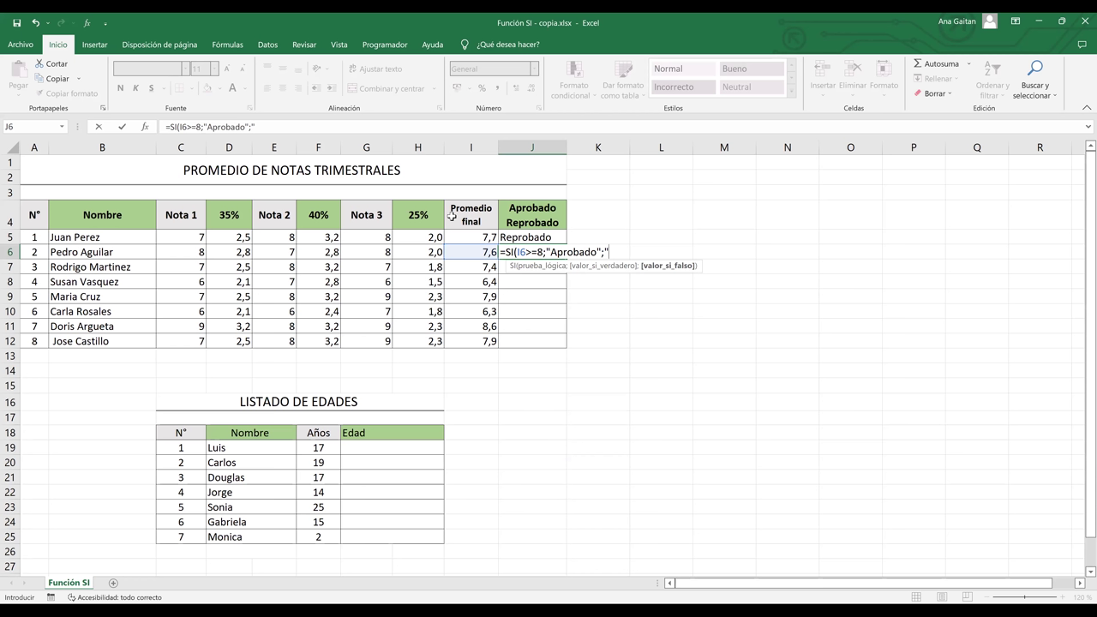
pyautogui.write('REprobado"')
pyautogui.press('Return')
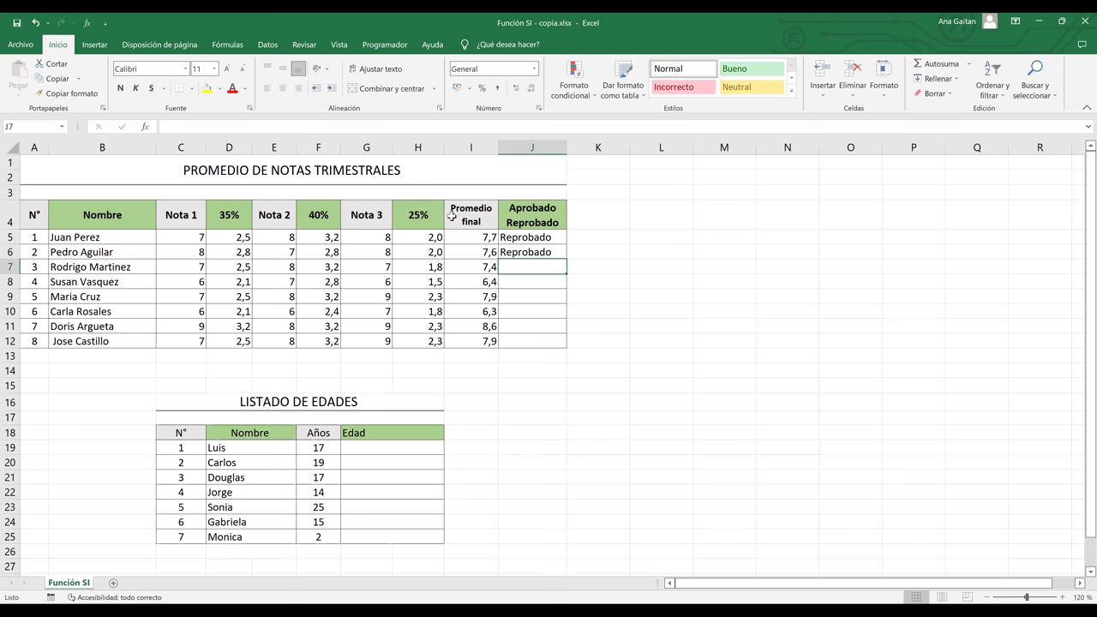
pyautogui.click(523, 252)
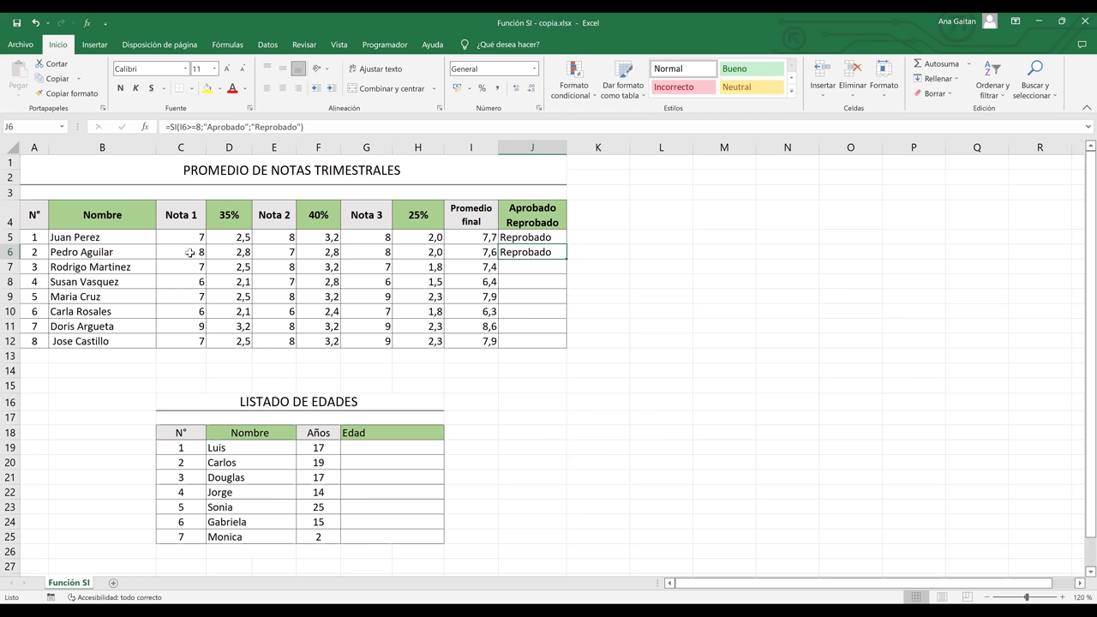
# Set the second student's Nota 1 in C6 to 10 and check the average in I6 and the result in J6.
pyautogui.click(190, 253)
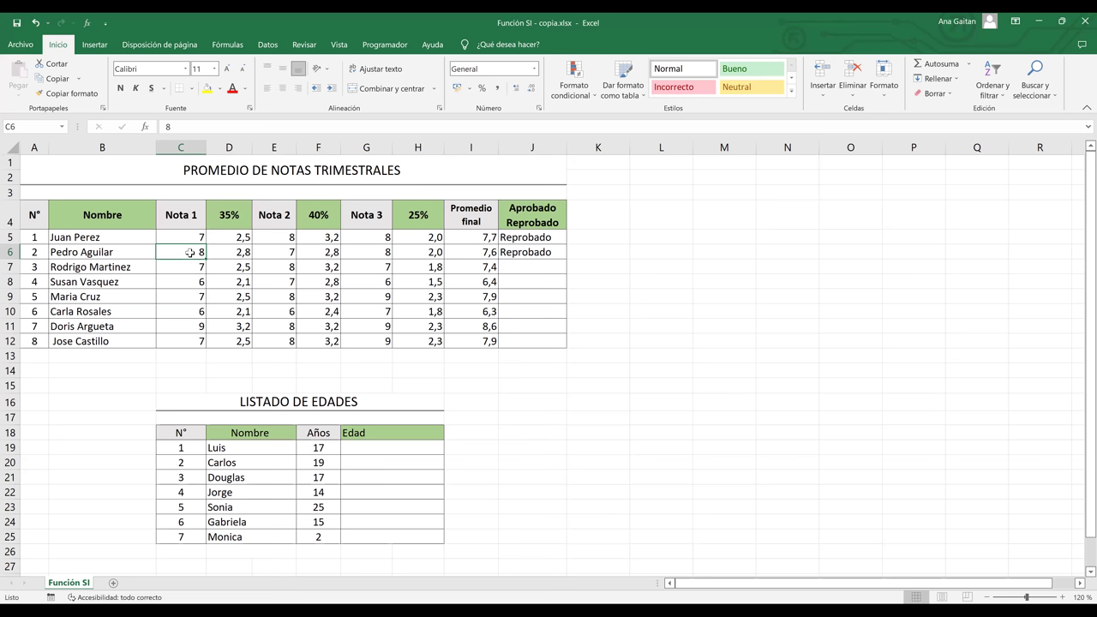
pyautogui.write('10')
pyautogui.press('Tab')
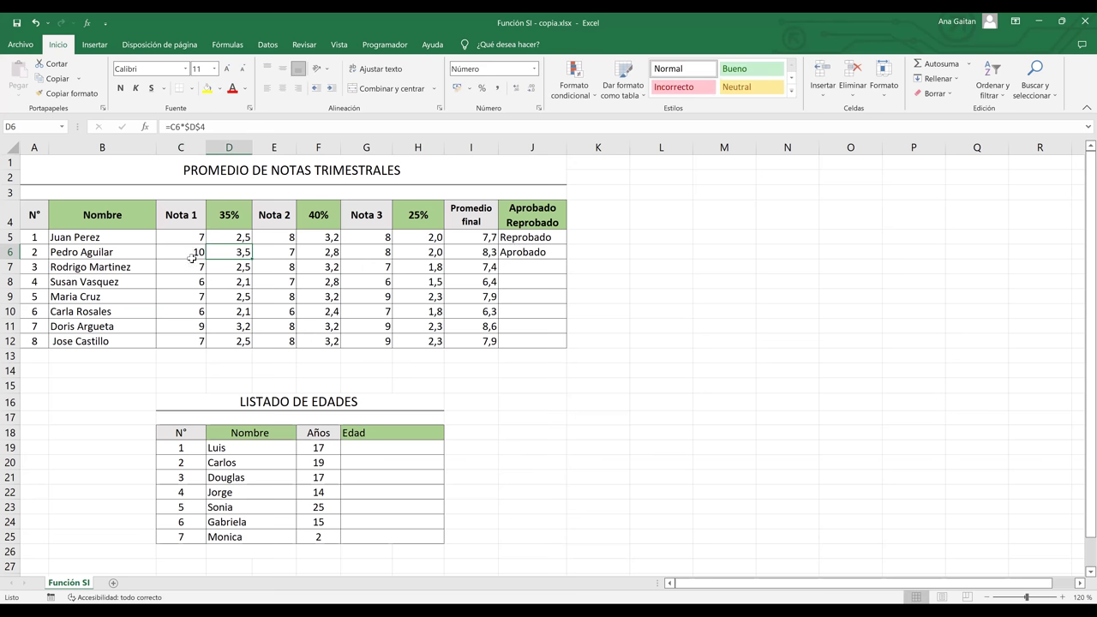
pyautogui.click(471, 252)
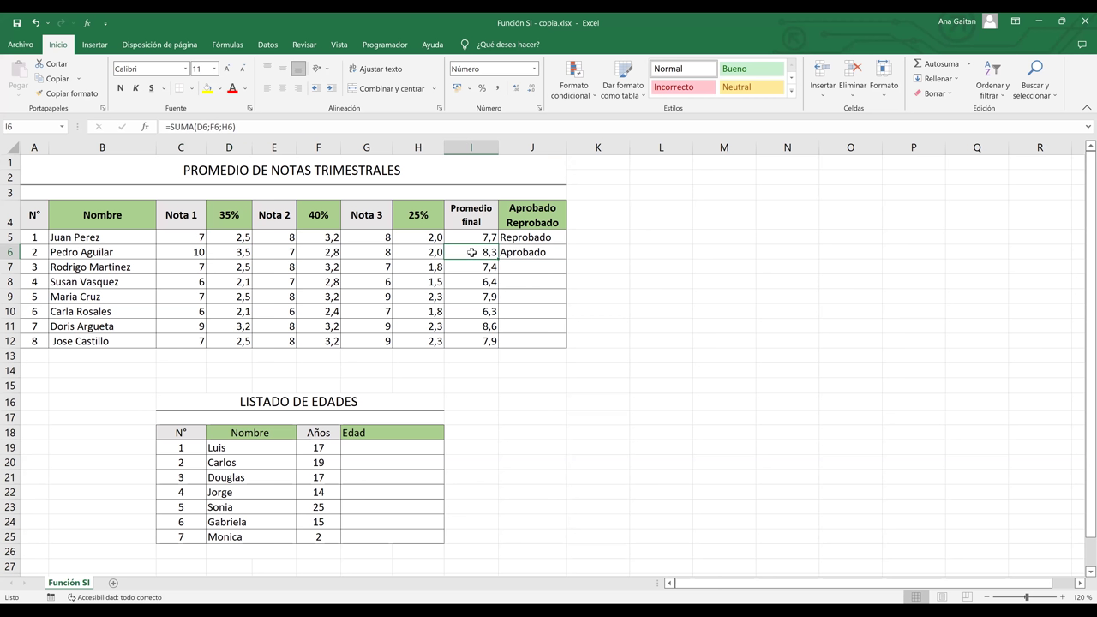
pyautogui.click(534, 254)
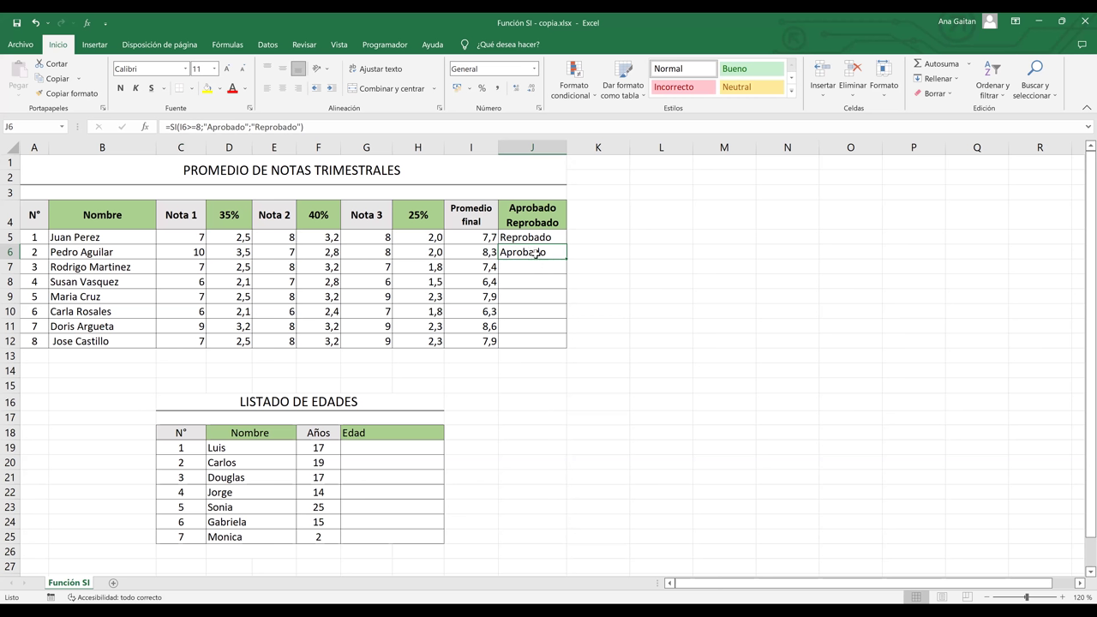
# Change the logical test of the SI formula in J6 to I6>8.
pyautogui.doubleClick(535, 254)
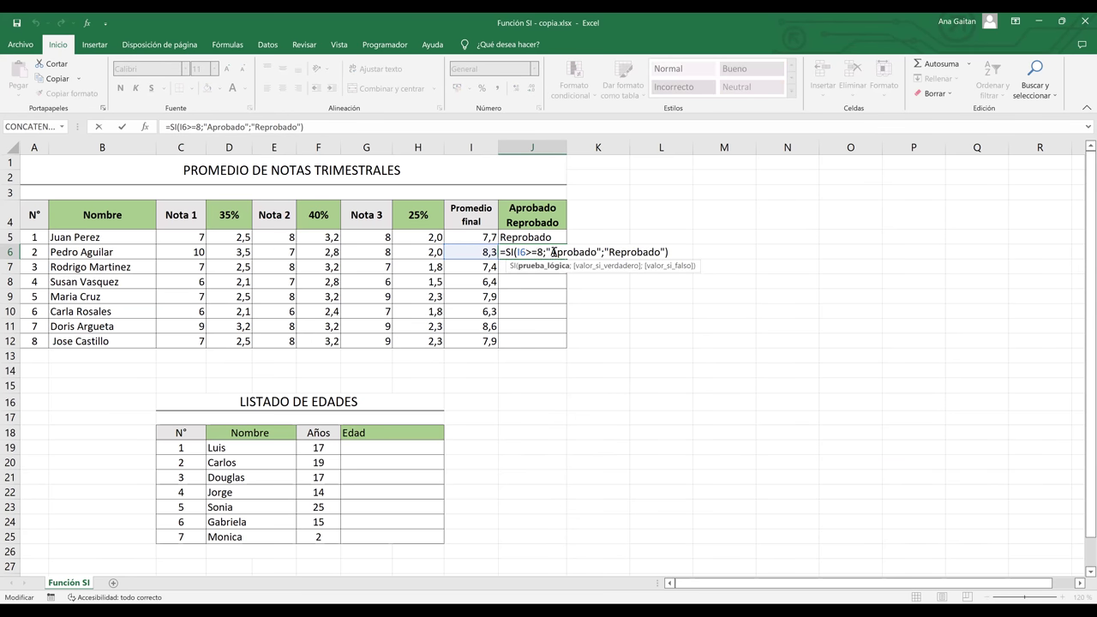
pyautogui.press('BackSpace')
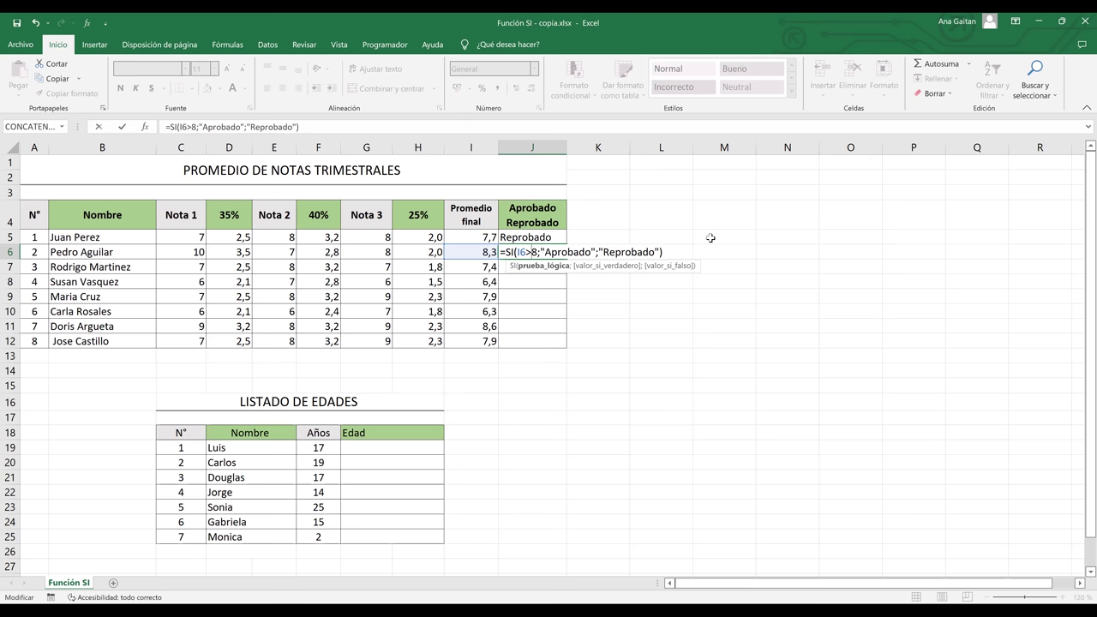
pyautogui.press('Return')
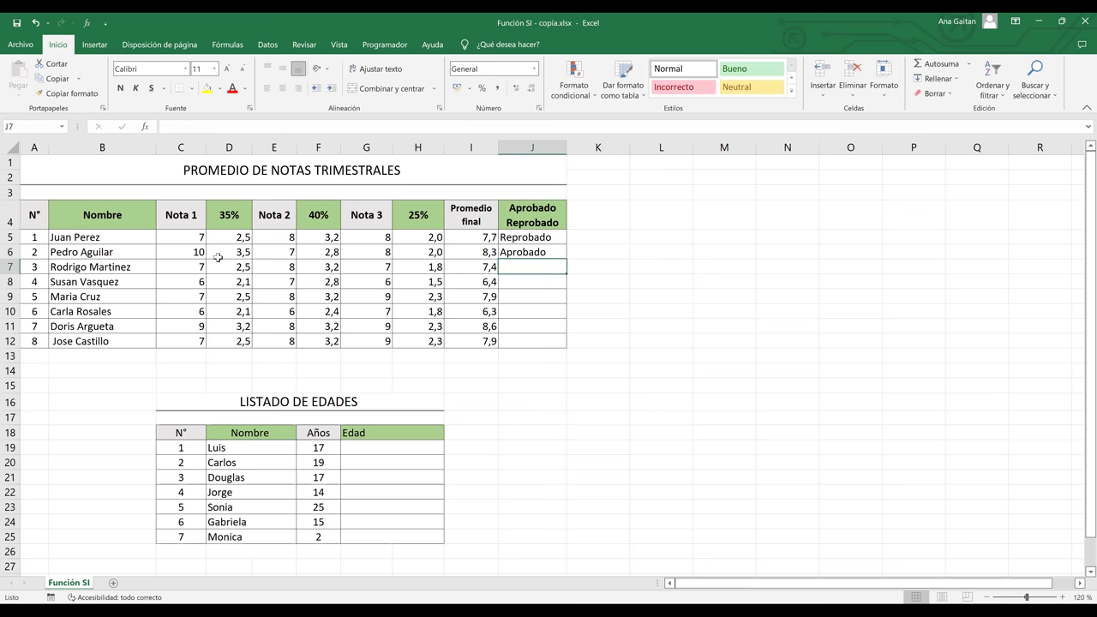
pyautogui.click(513, 254)
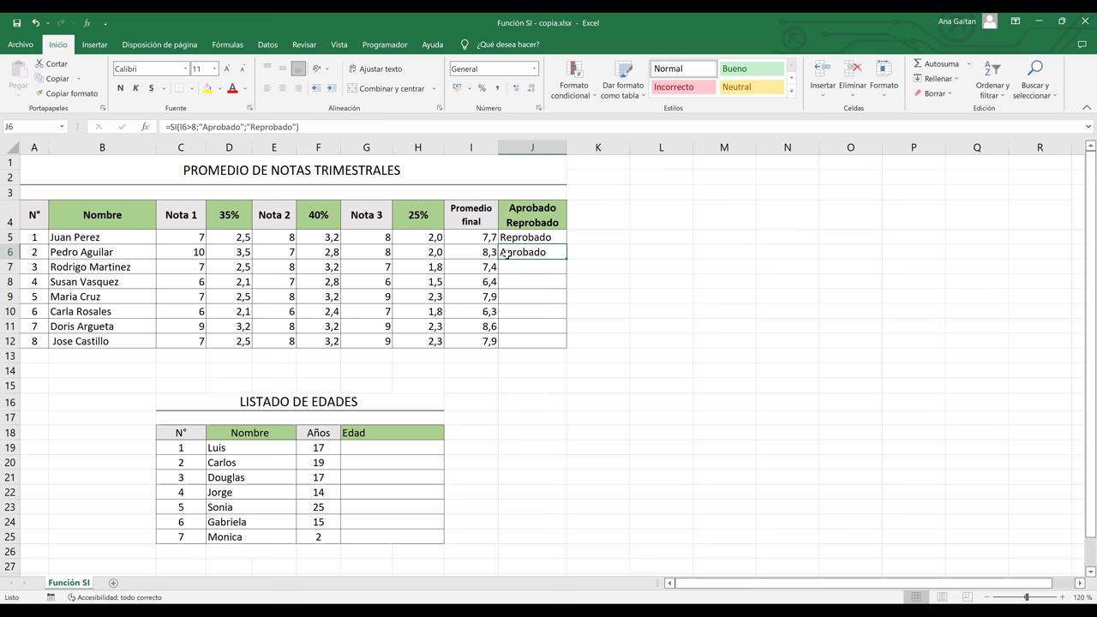
# Set the second student's Nota 1 in C6 and Nota 2 in E6 to 8.
pyautogui.click(187, 250)
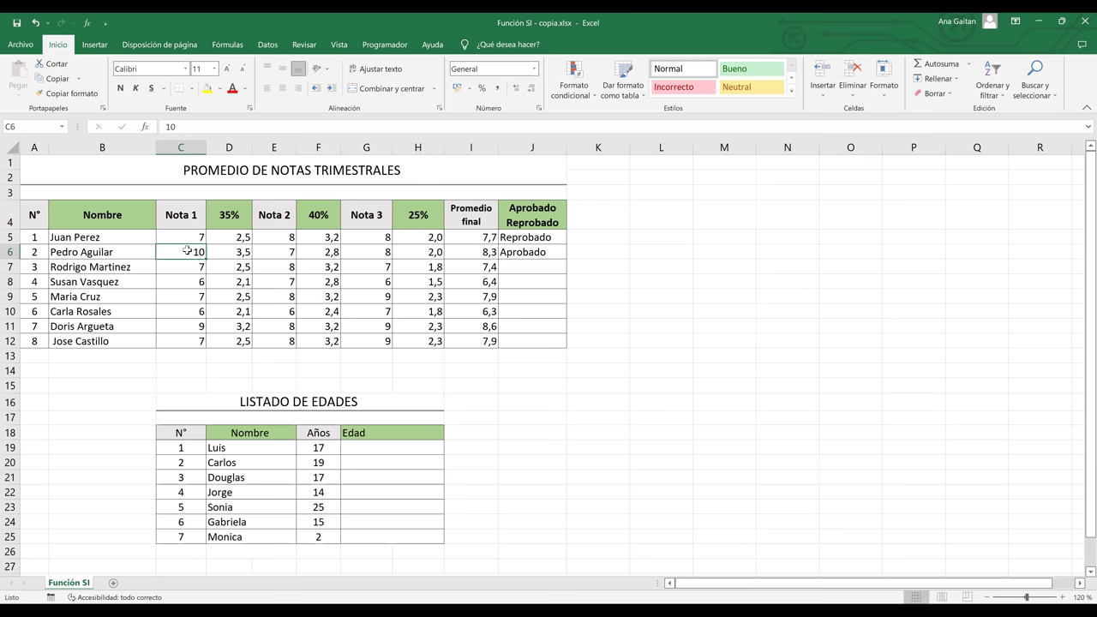
pyautogui.write('8')
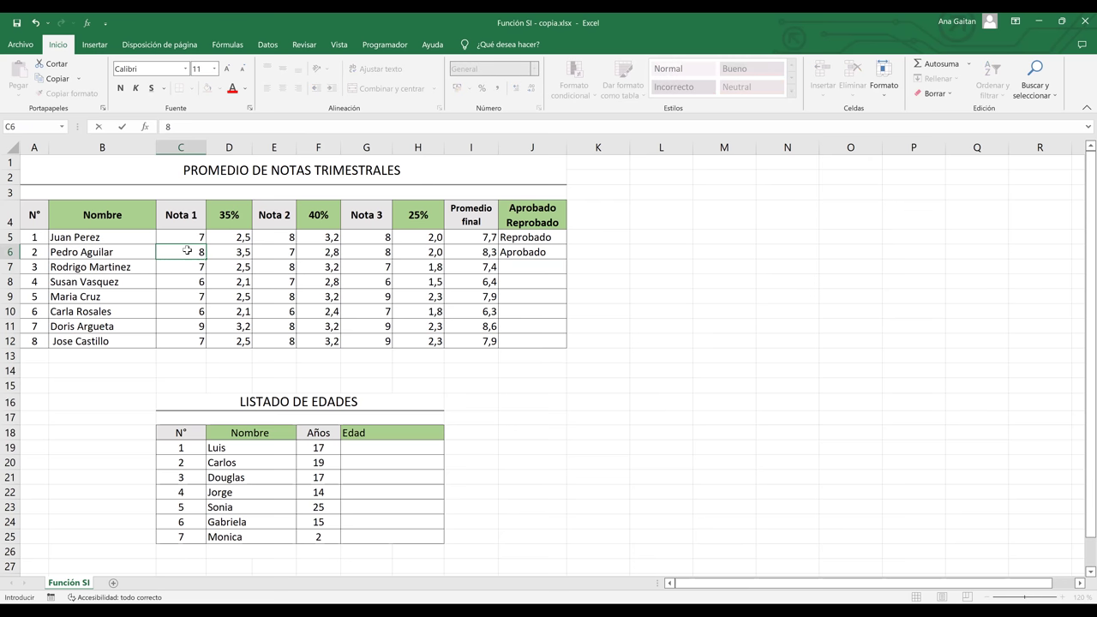
pyautogui.press('Right')
pyautogui.press('Right')
pyautogui.press('Right')
pyautogui.press('Left')
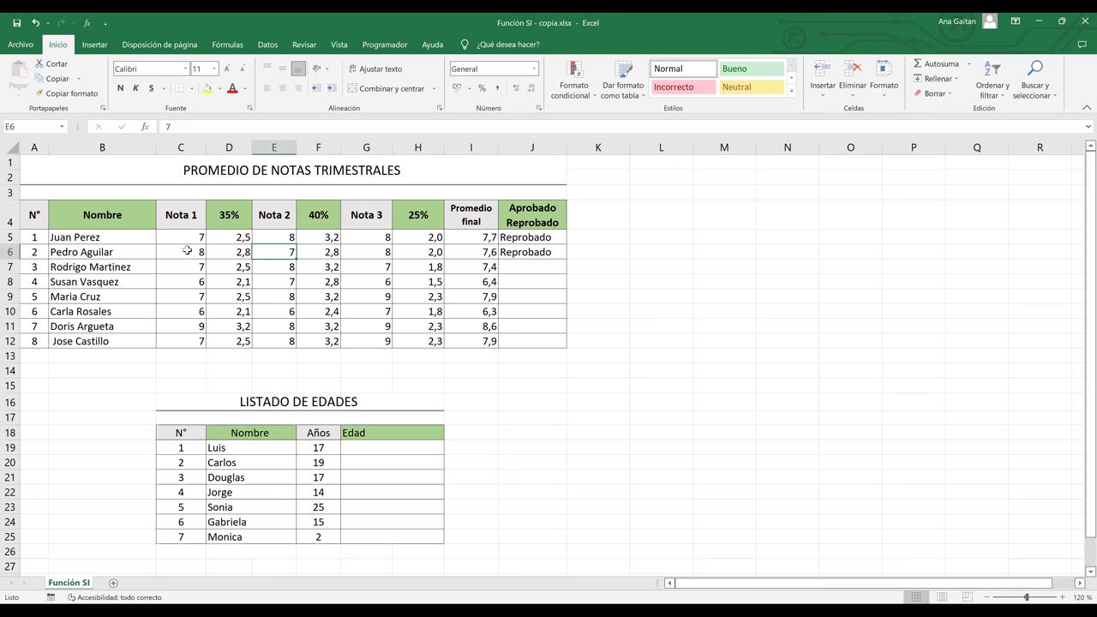
pyautogui.write('8')
pyautogui.press('Right')
pyautogui.press('Right')
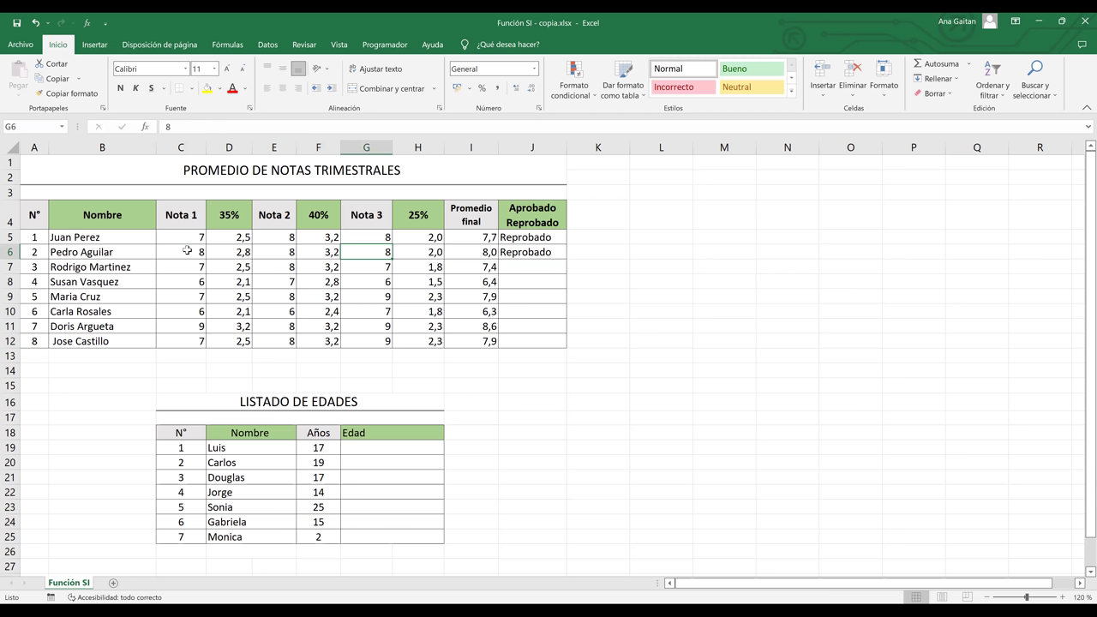
# Change the logical test of the SI formula in J6 to I6>=8.
pyautogui.press('Right')
pyautogui.press('Right')
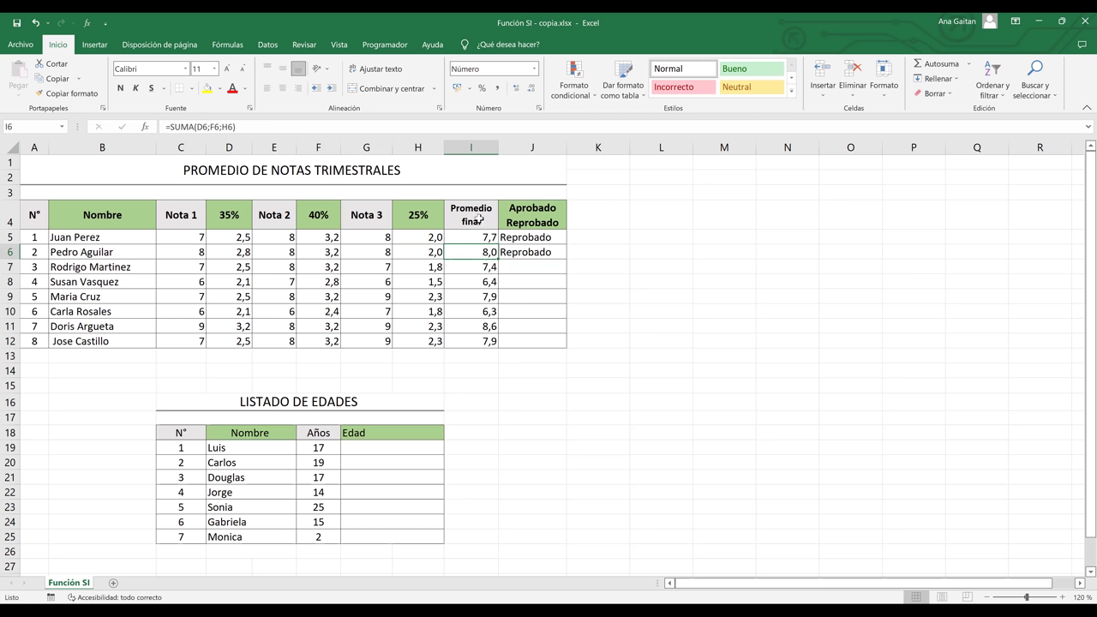
pyautogui.click(512, 253)
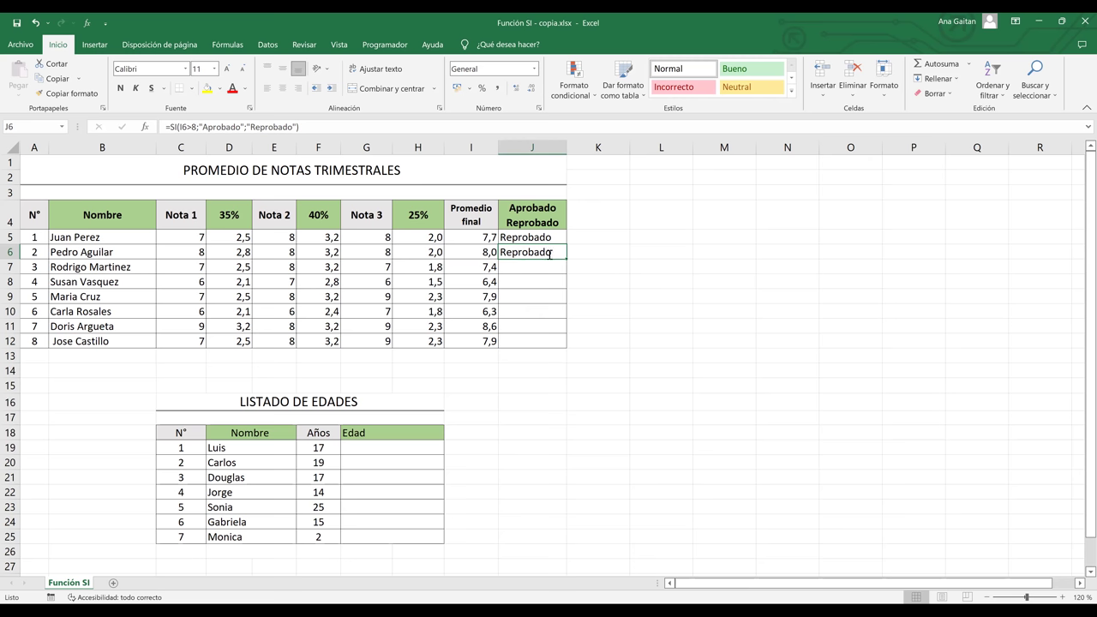
pyautogui.doubleClick(534, 254)
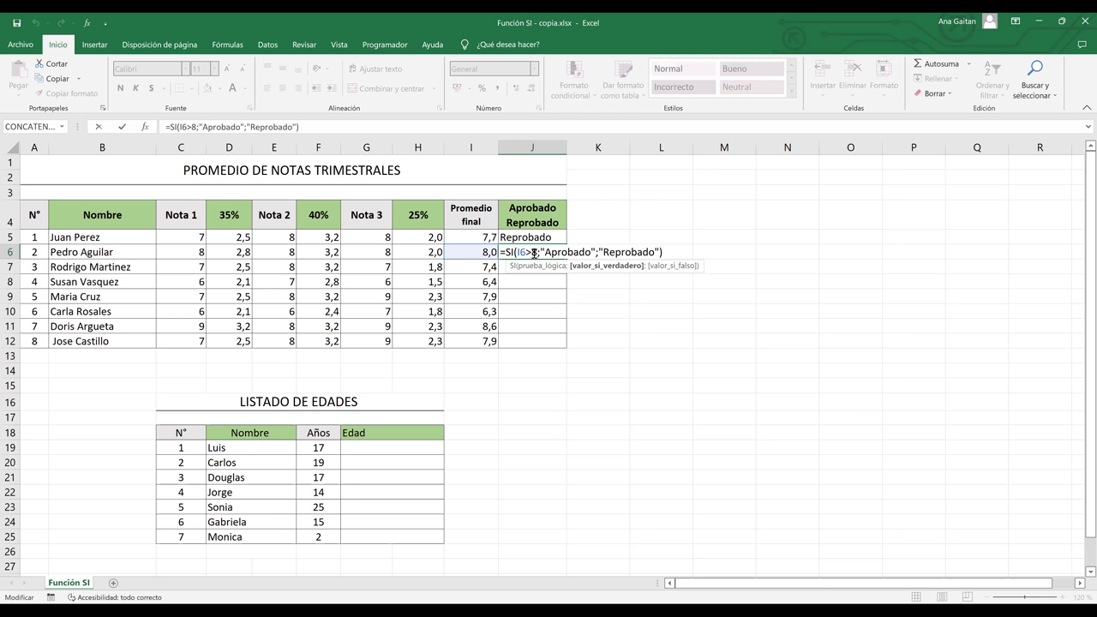
pyautogui.click(535, 254)
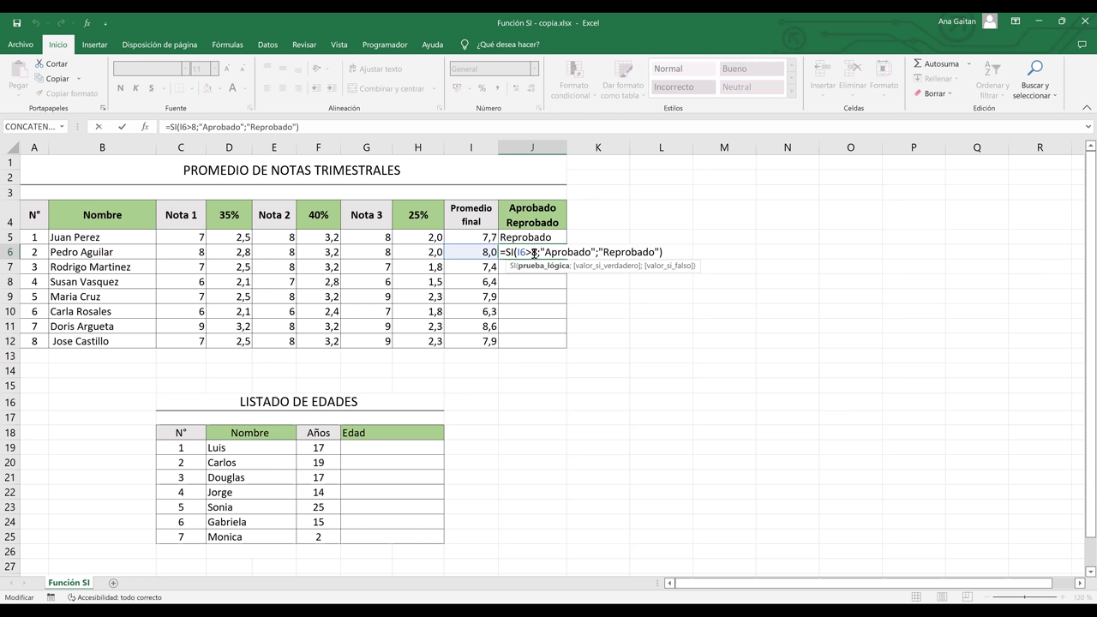
pyautogui.write('=')
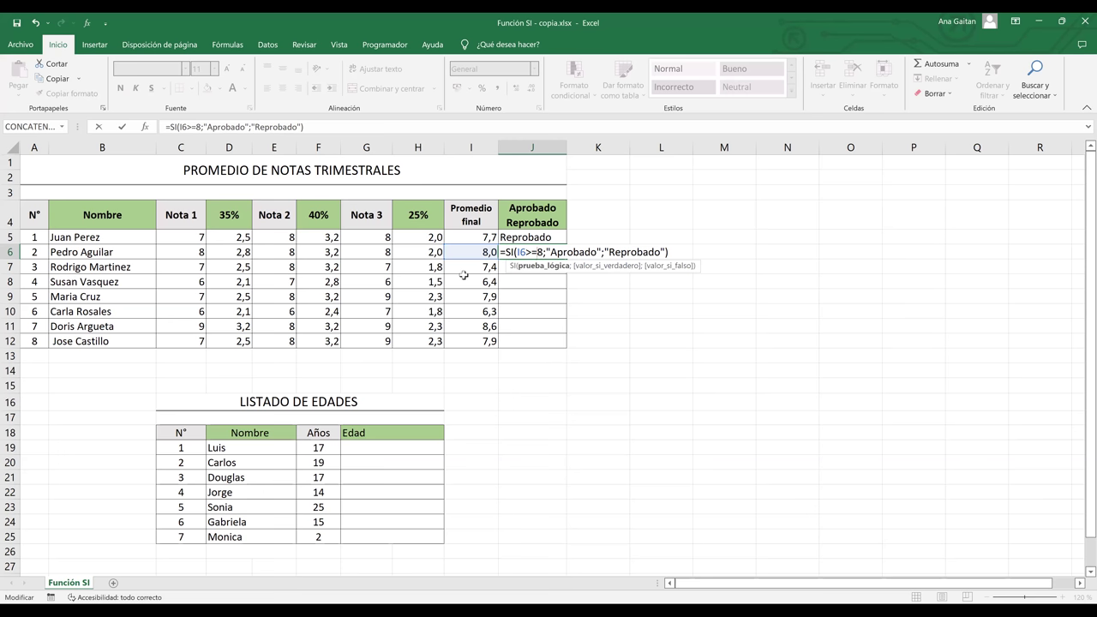
pyautogui.press('Return')
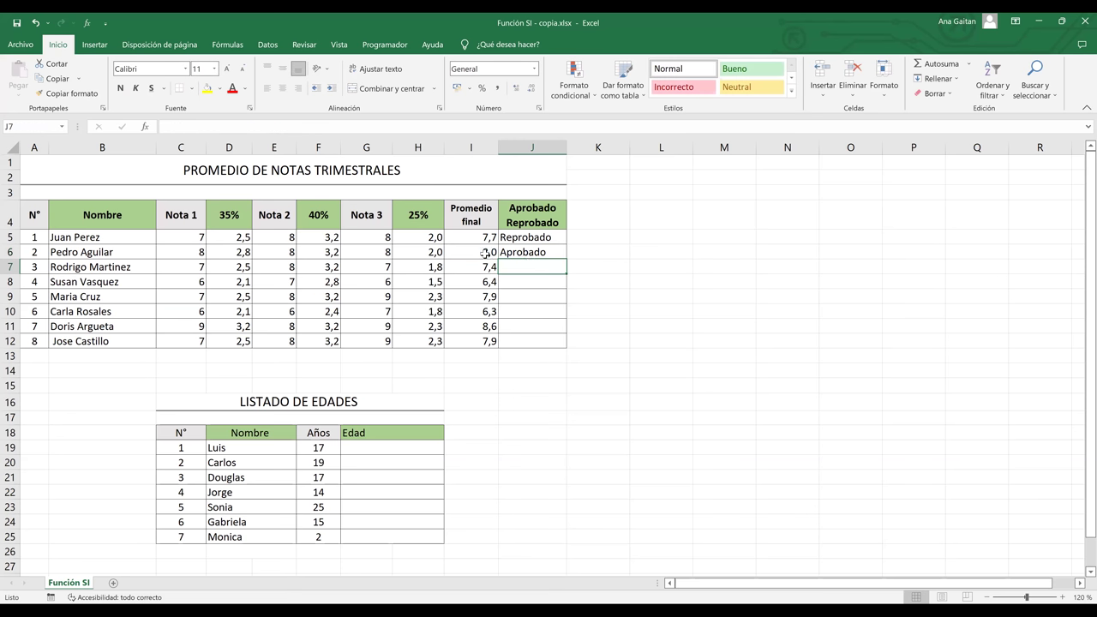
# Check the second student's average in I6 and examine the >=8 condition in the J6 formula.
pyautogui.click(486, 254)
pyautogui.click(519, 253)
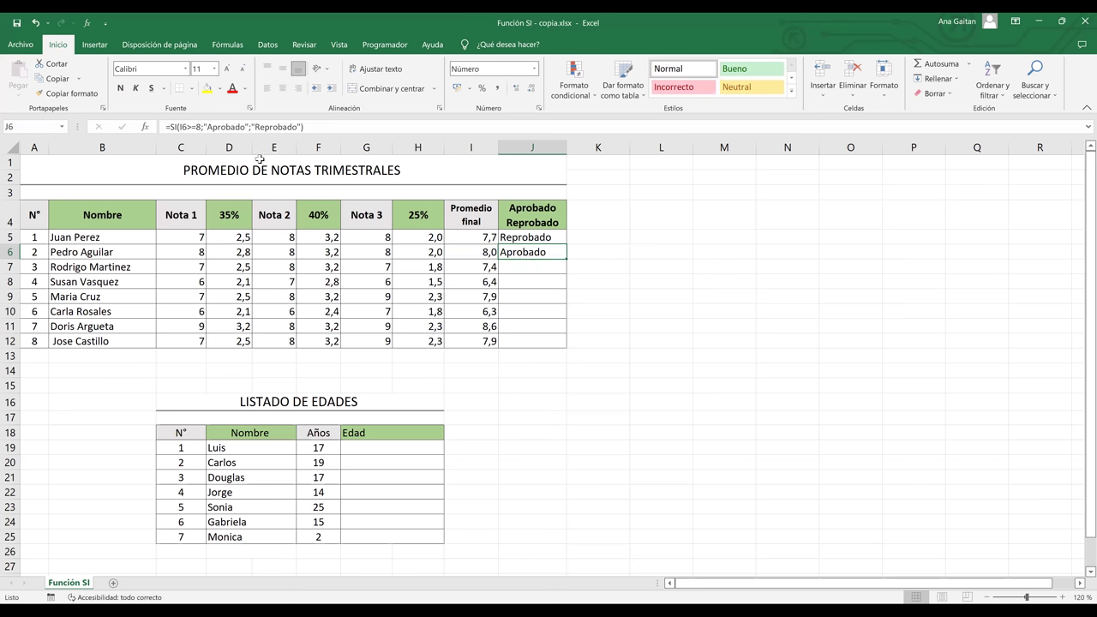
pyautogui.click(196, 127)
pyautogui.moveTo(191, 127); pyautogui.dragTo(202, 127)
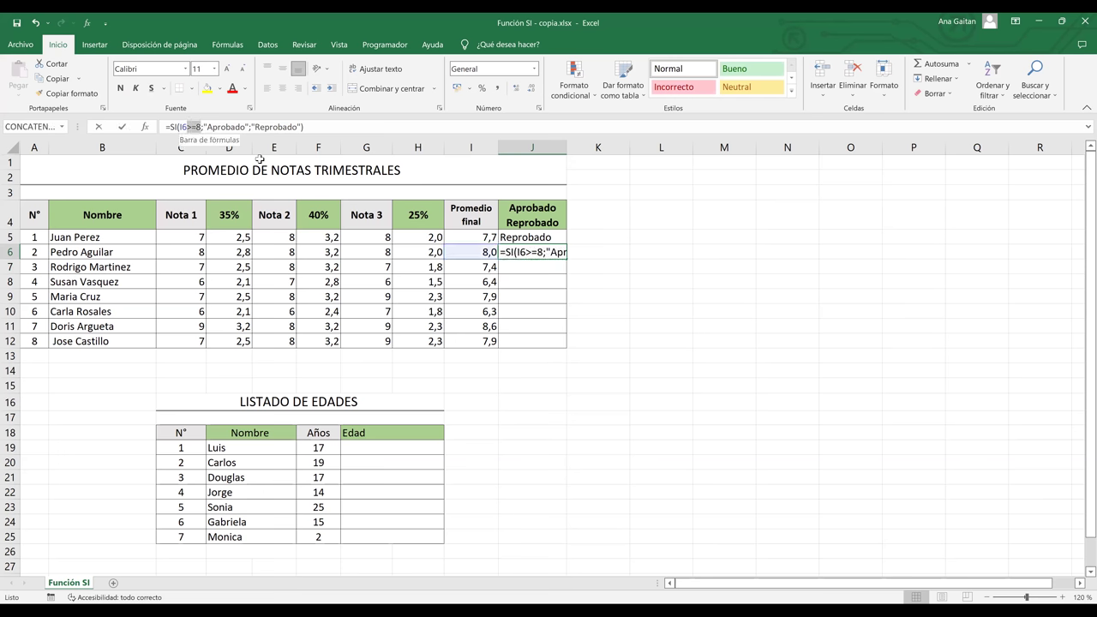
pyautogui.press('Return')
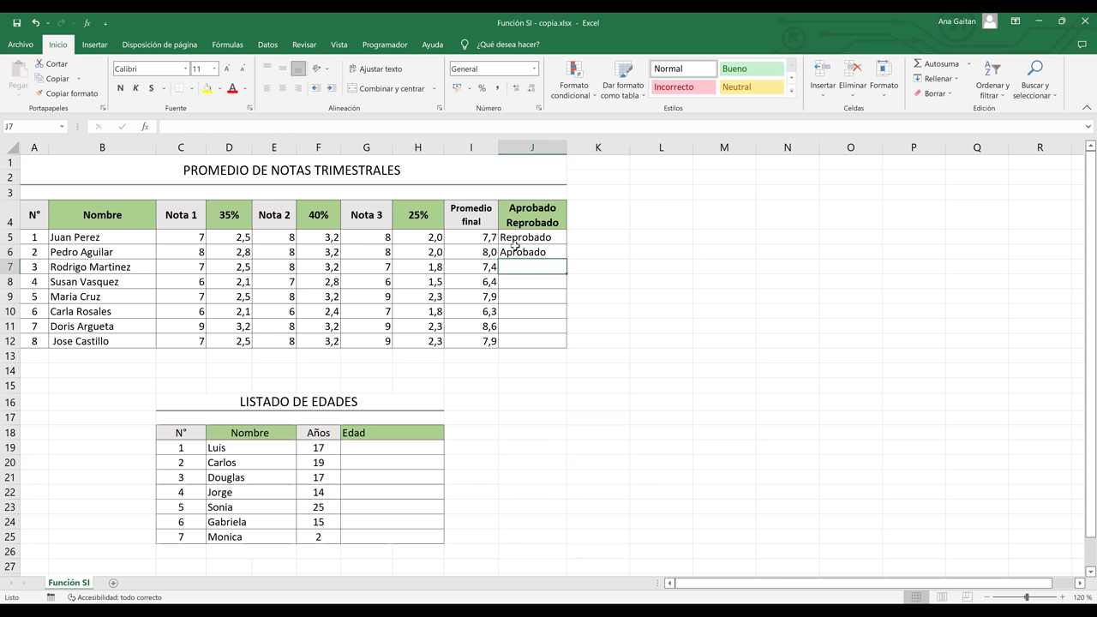
# Copy the SI formula from J6 down through J12 for the remaining students.
pyautogui.click(522, 253)
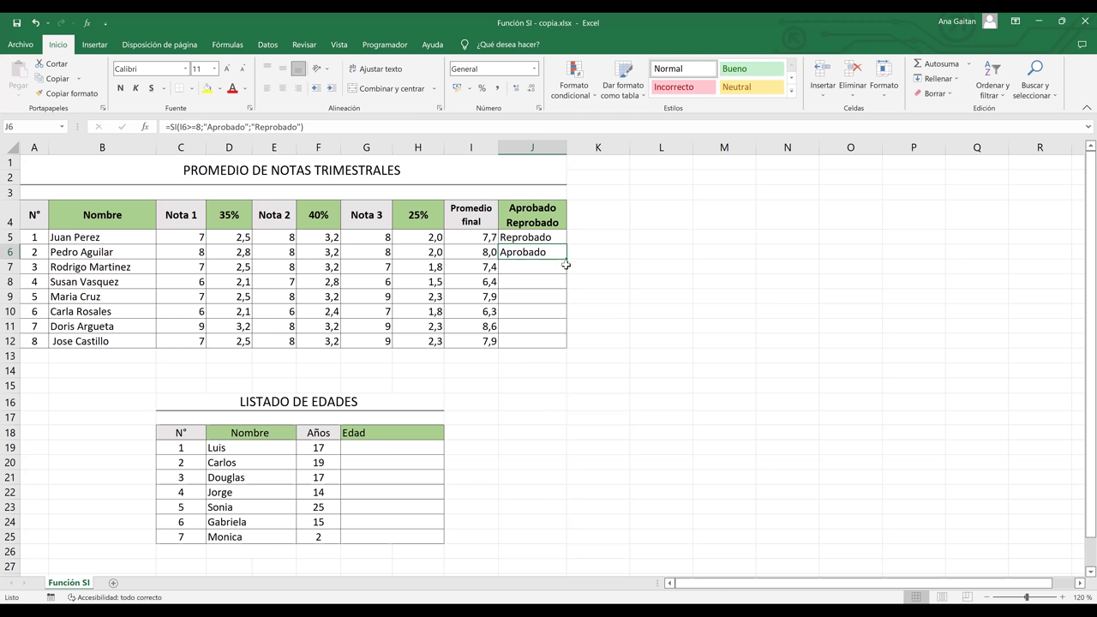
pyautogui.moveTo(568, 258); pyautogui.dragTo(562, 330)
pyautogui.moveTo(562, 337); pyautogui.dragTo(561, 343)
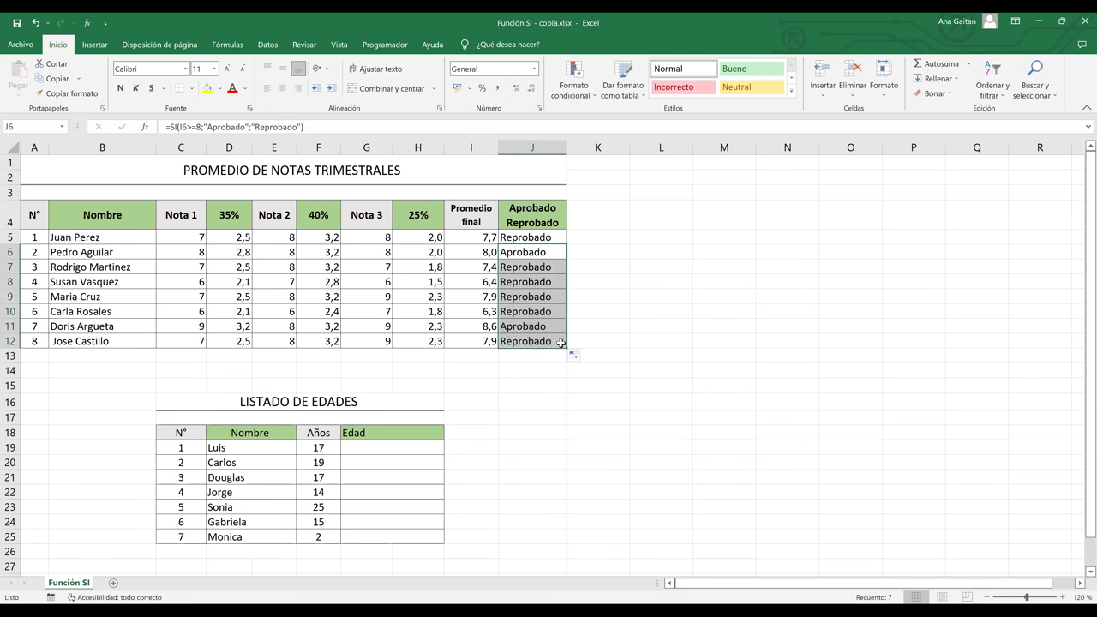
pyautogui.click(591, 314)
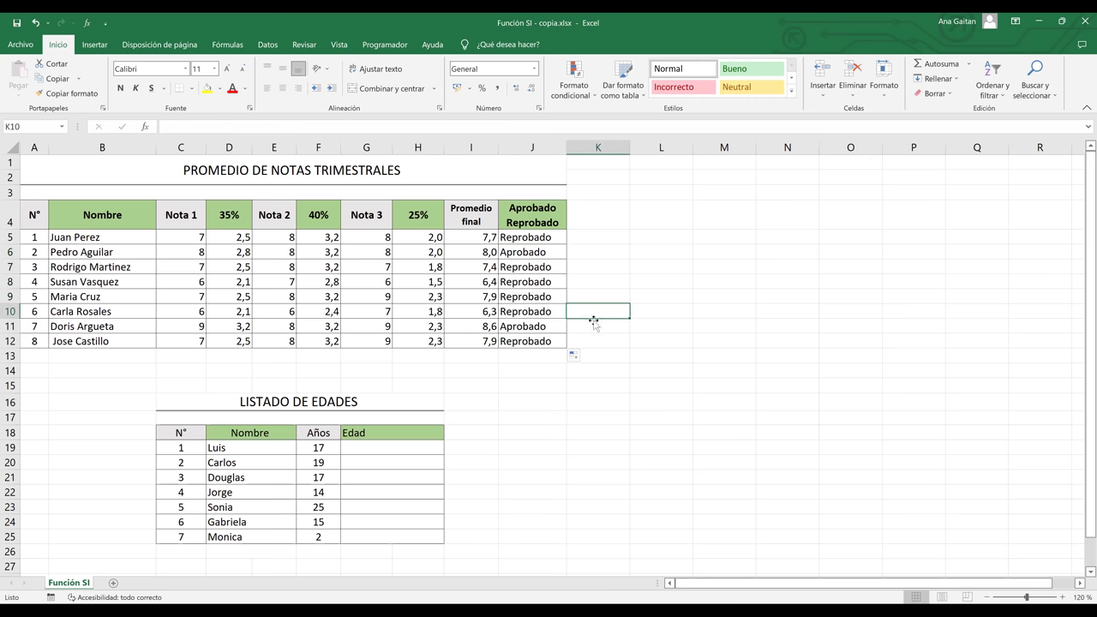
# Review the results and SI formulas in column J, including cells J6, J11 and J5.
pyautogui.click(525, 254)
pyautogui.click(518, 327)
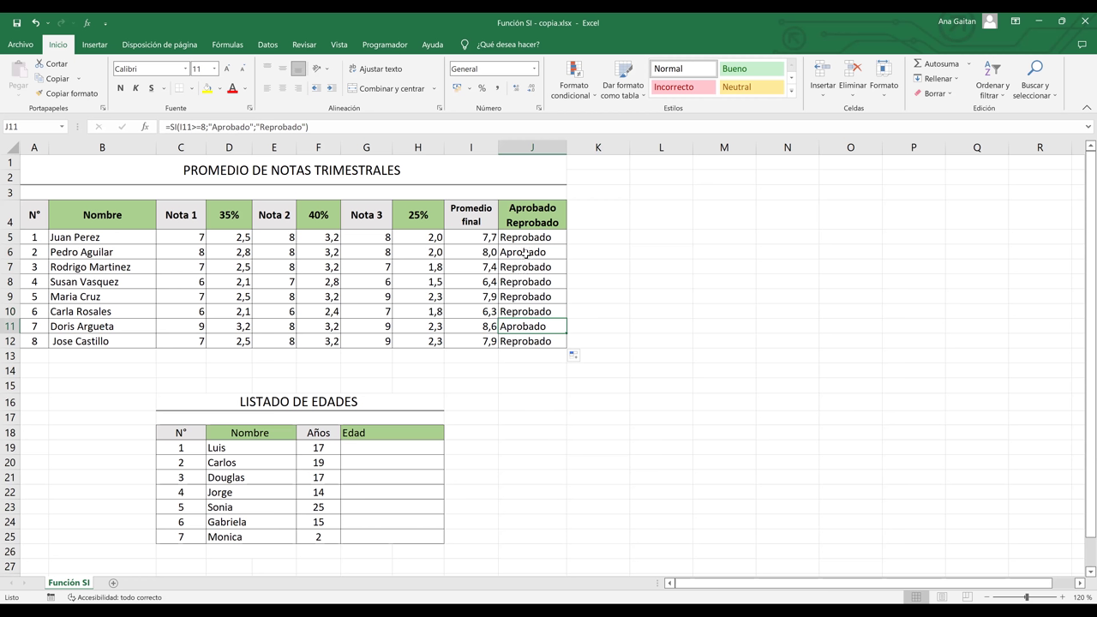
pyautogui.click(531, 308)
pyautogui.click(532, 242)
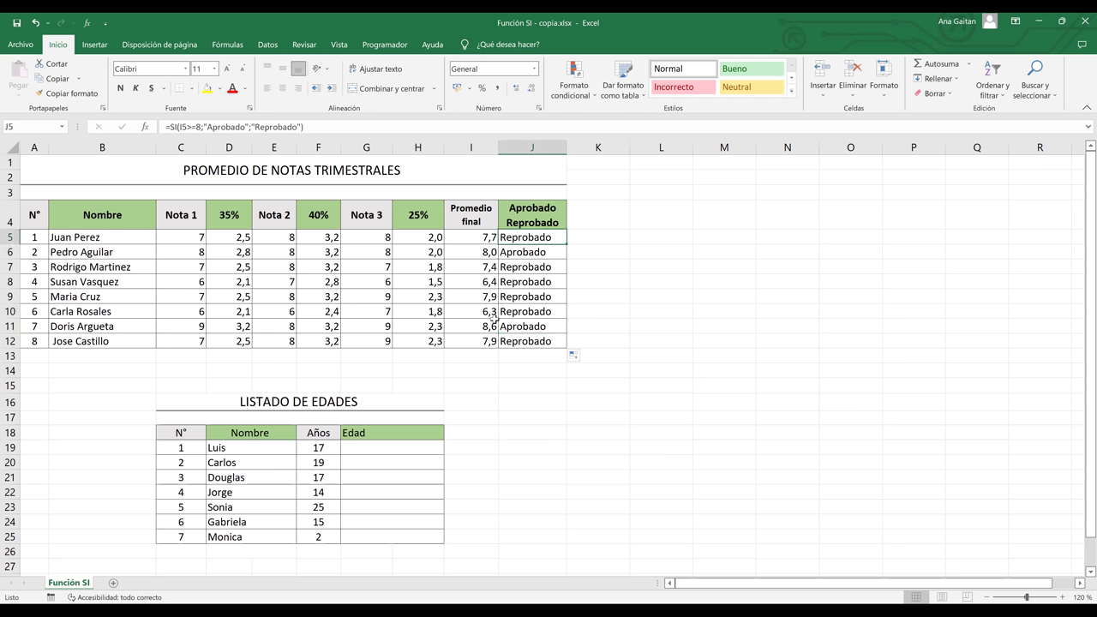
# Replace the formula in J12 with the plain text Aprobado for the last student.
pyautogui.click(480, 343)
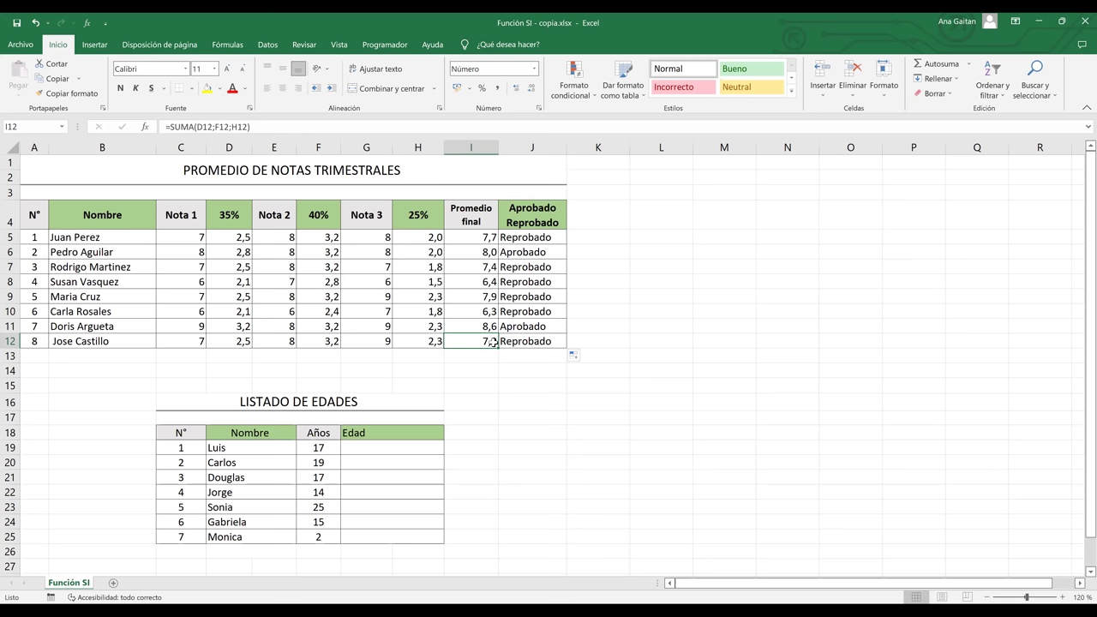
pyautogui.click(512, 341)
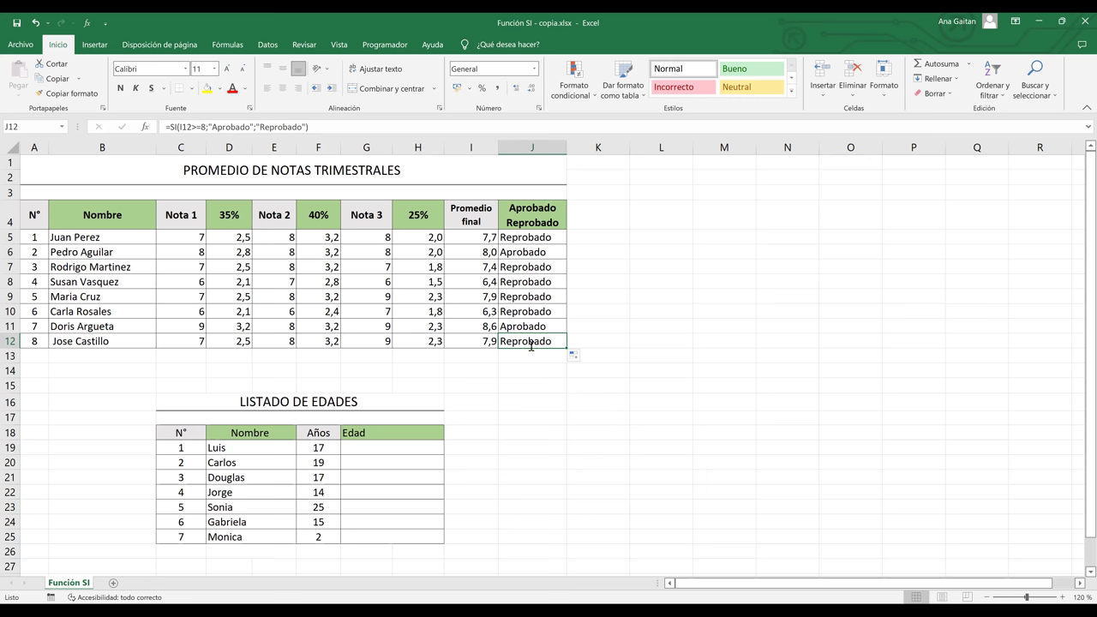
pyautogui.write('Aprobado')
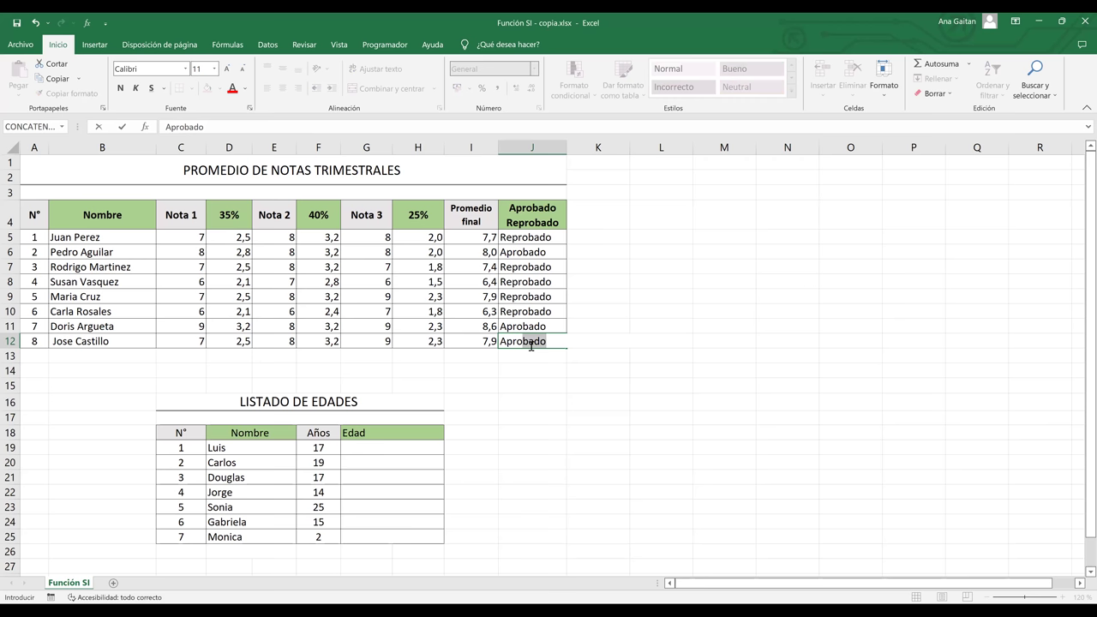
pyautogui.press('Tab')
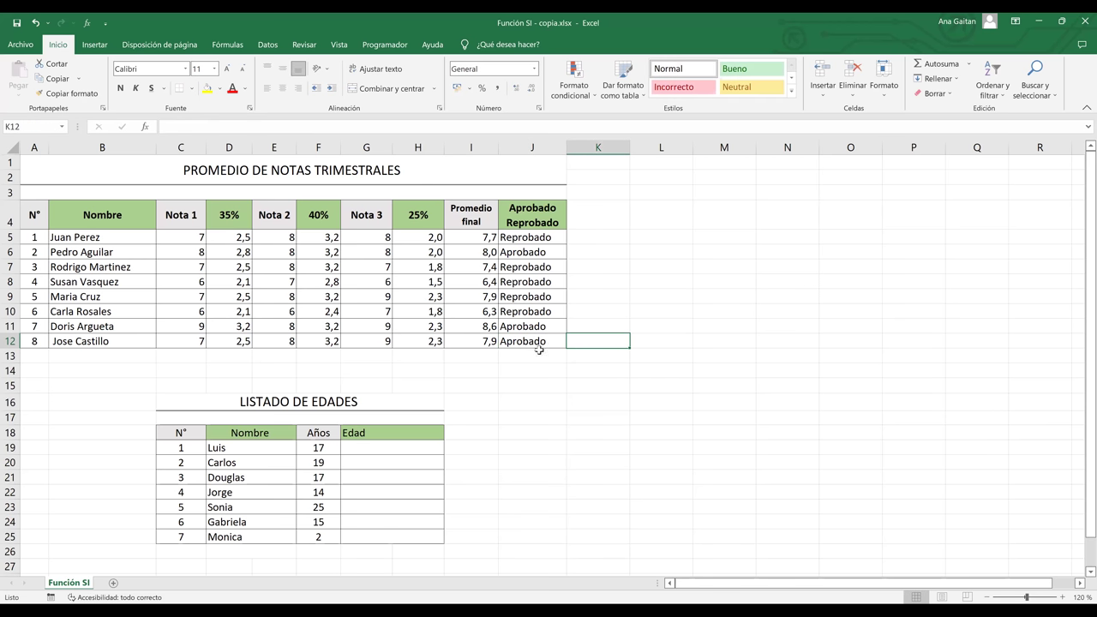
pyautogui.click(479, 369)
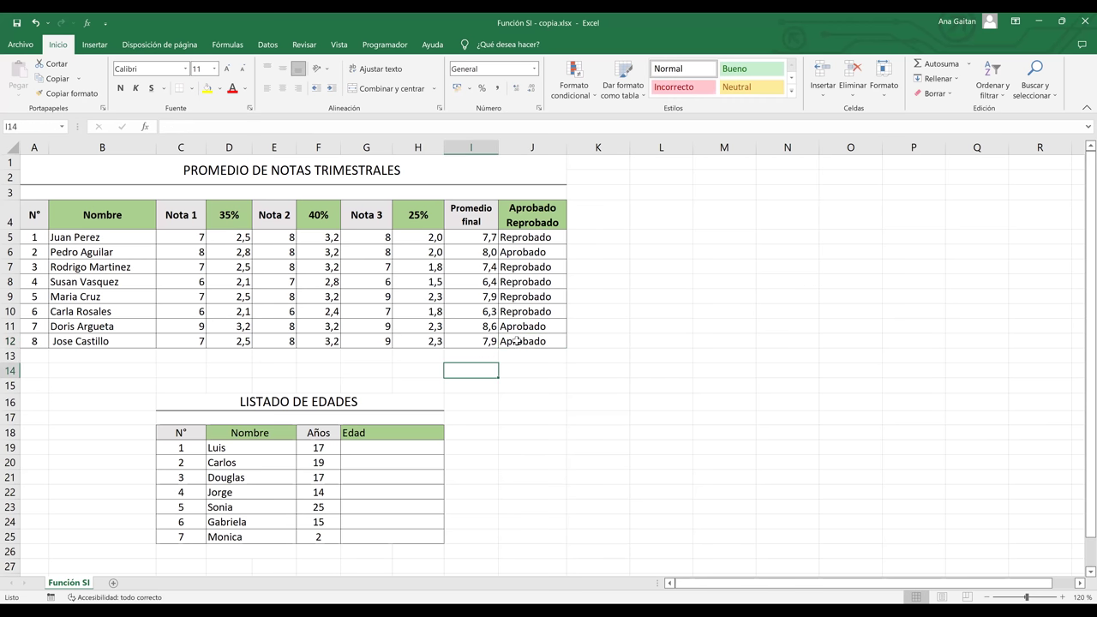
pyautogui.click(557, 353)
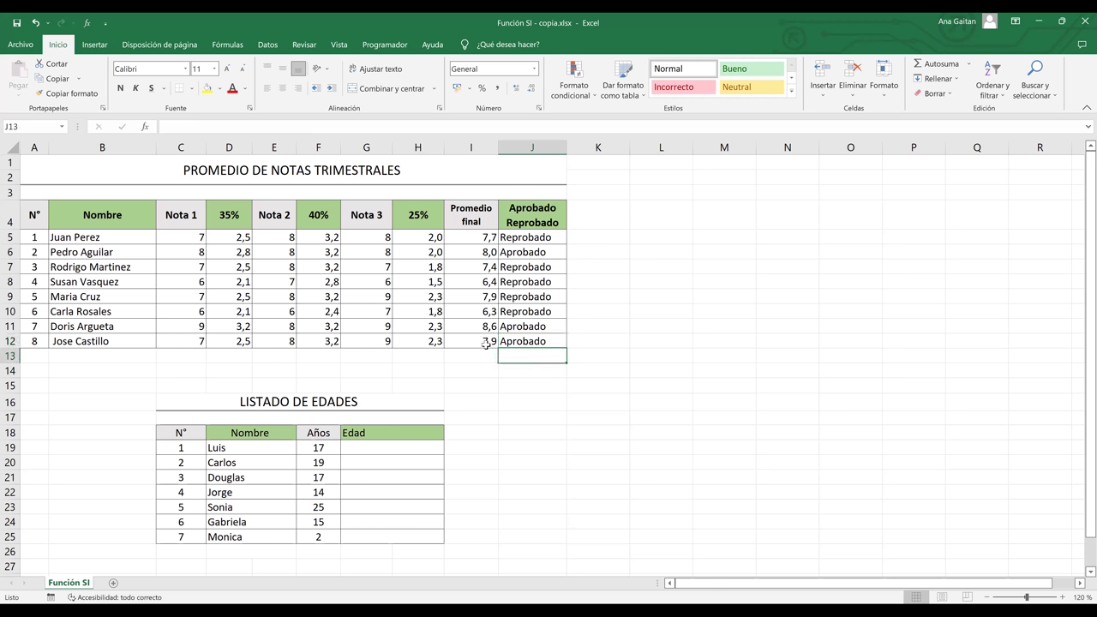
# Overwrite J12 with the plain text Reprobado and compare its content with the formula in J5.
pyautogui.click(506, 343)
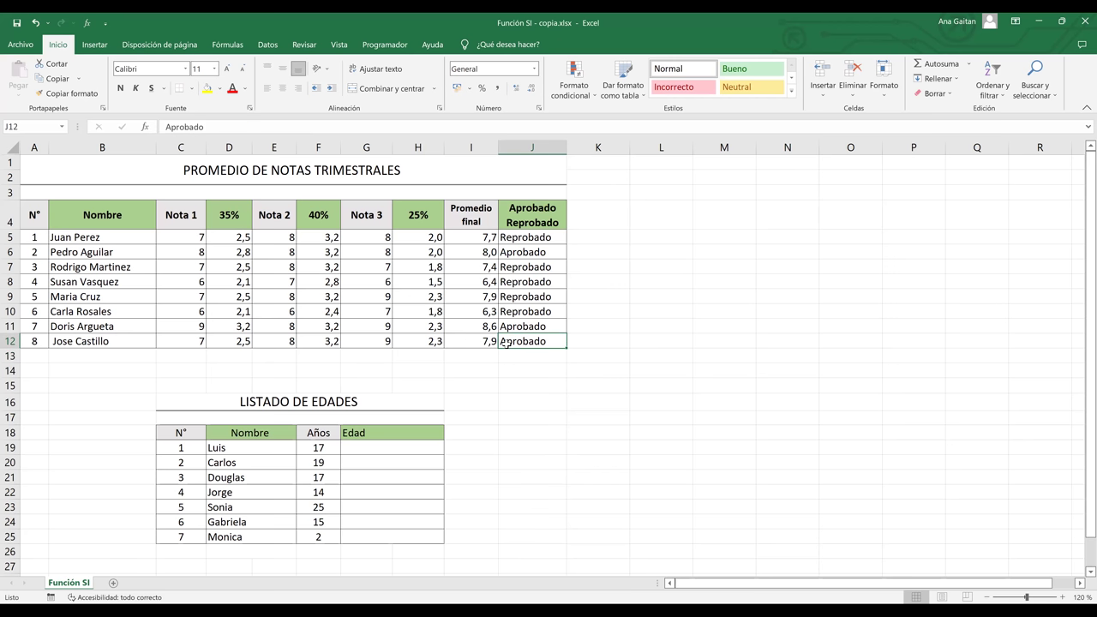
pyautogui.write('Reprobado')
pyautogui.press('Return')
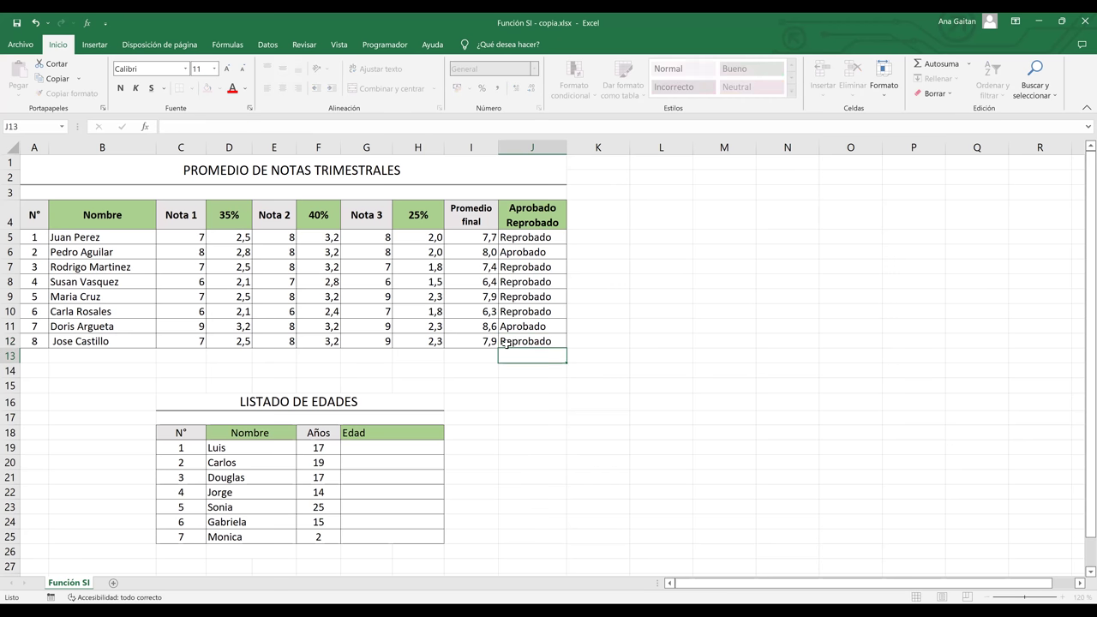
pyautogui.click(529, 342)
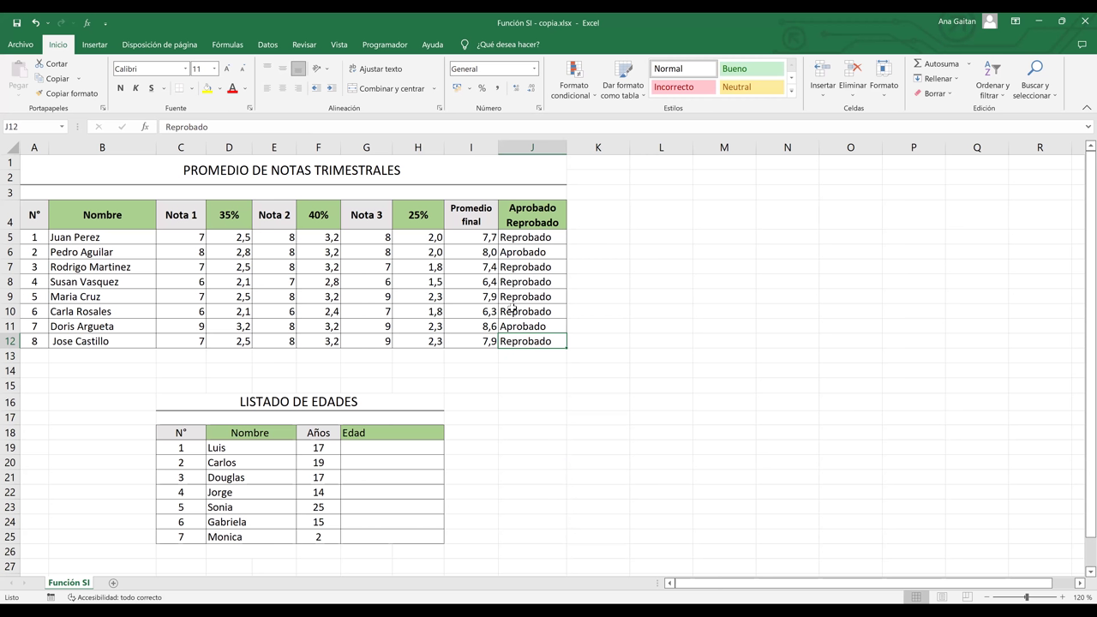
pyautogui.click(533, 240)
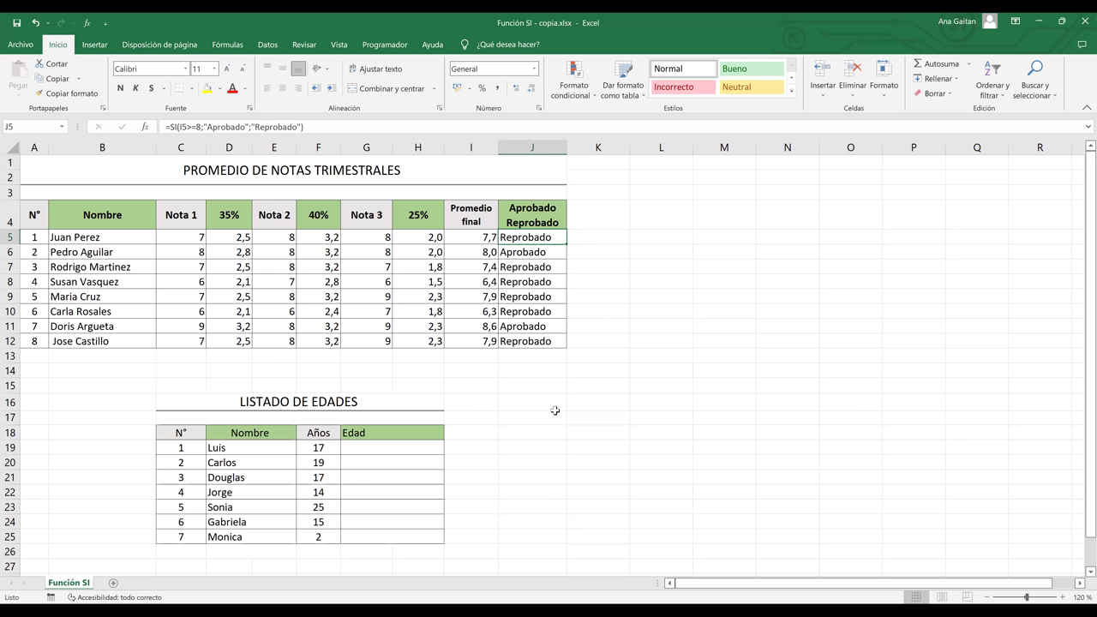
# Set the last student's Nota 1 in C12 to 9, Nota 2 in E12 to 9 and Nota 3 in G12 to 10.
pyautogui.click(184, 345)
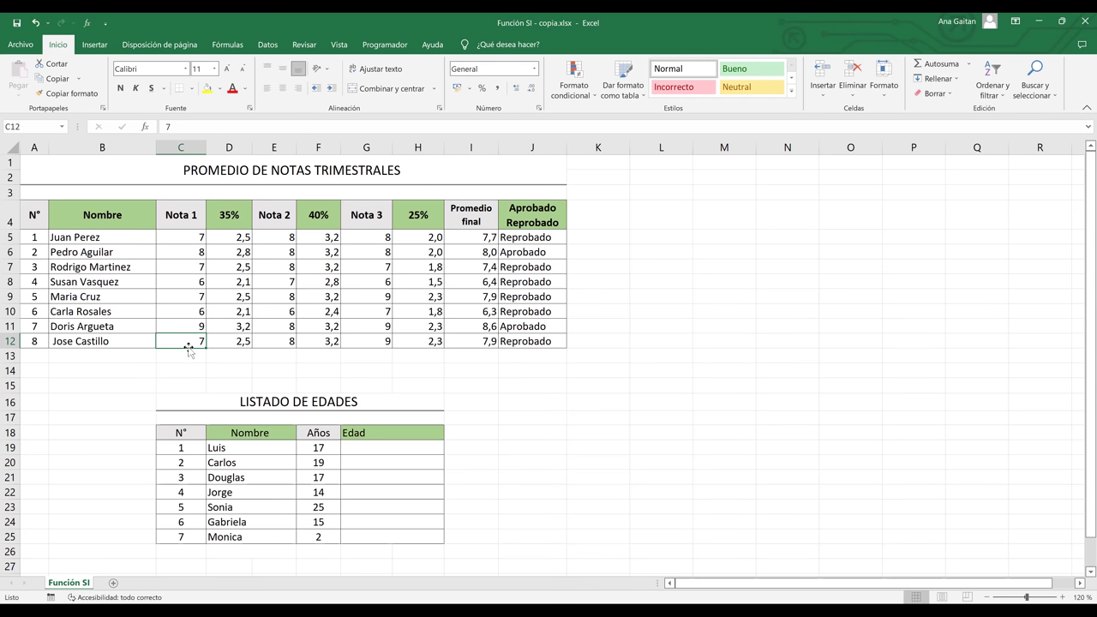
pyautogui.write('9')
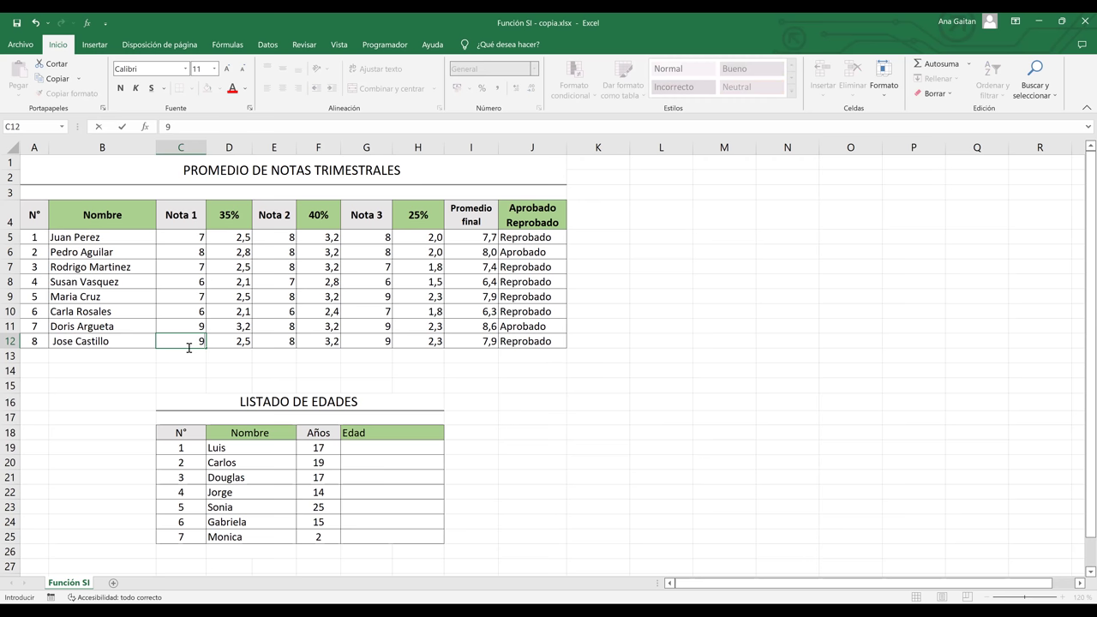
pyautogui.press('Tab')
pyautogui.press('Tab')
pyautogui.write('9')
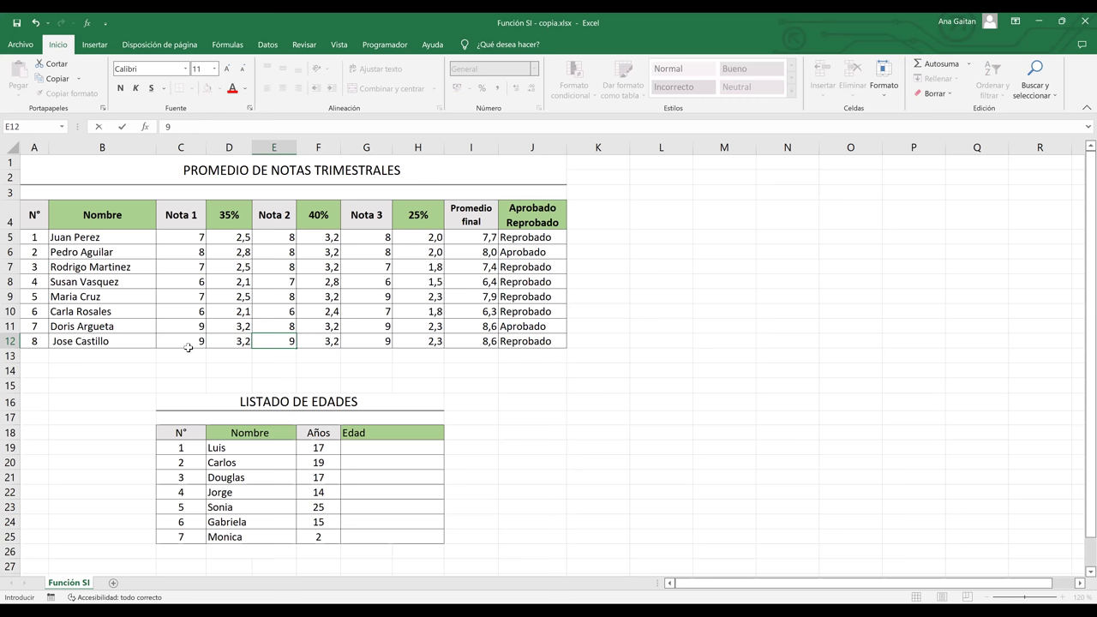
pyautogui.press('Tab')
pyautogui.press('Tab')
pyautogui.write('10')
pyautogui.press('Tab')
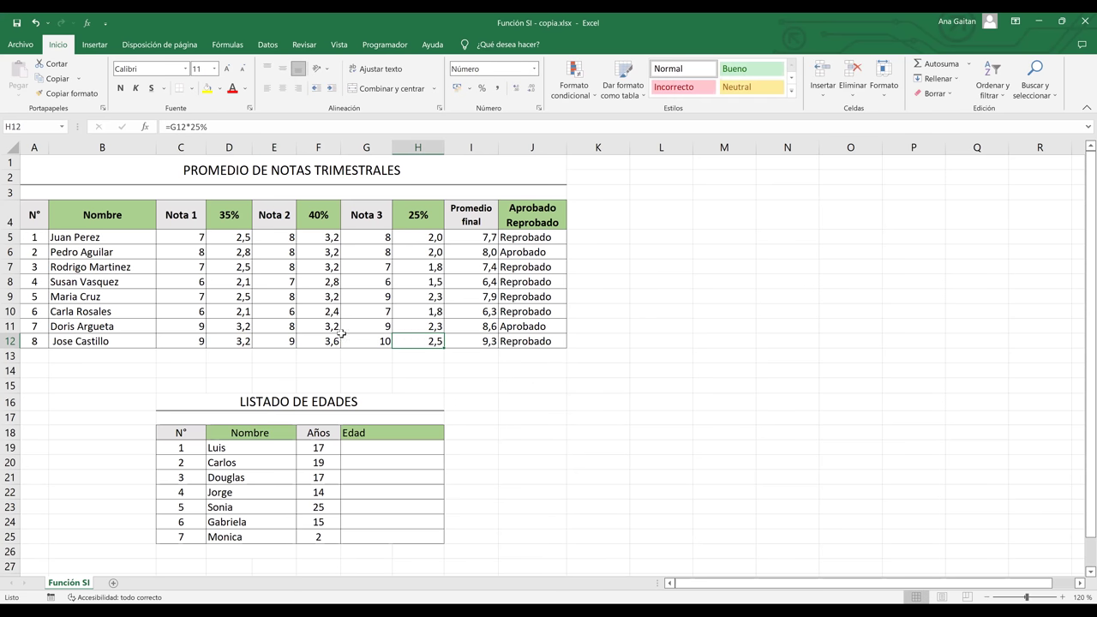
pyautogui.press('Tab')
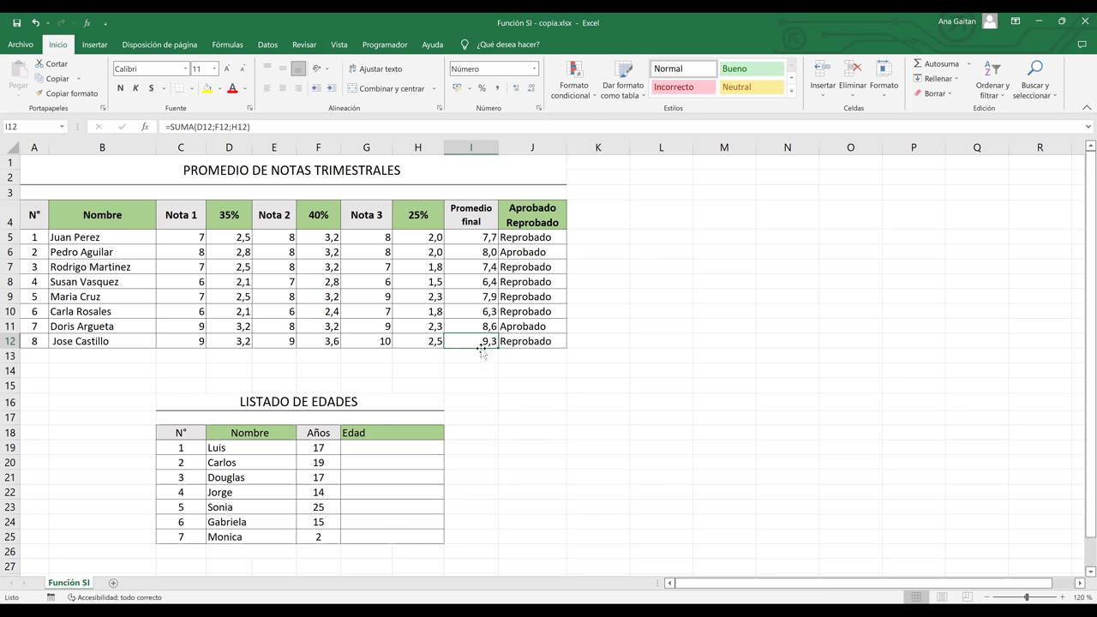
# Correct the last student's manually entered result in J12 to the text Aprobado.
pyautogui.click(529, 341)
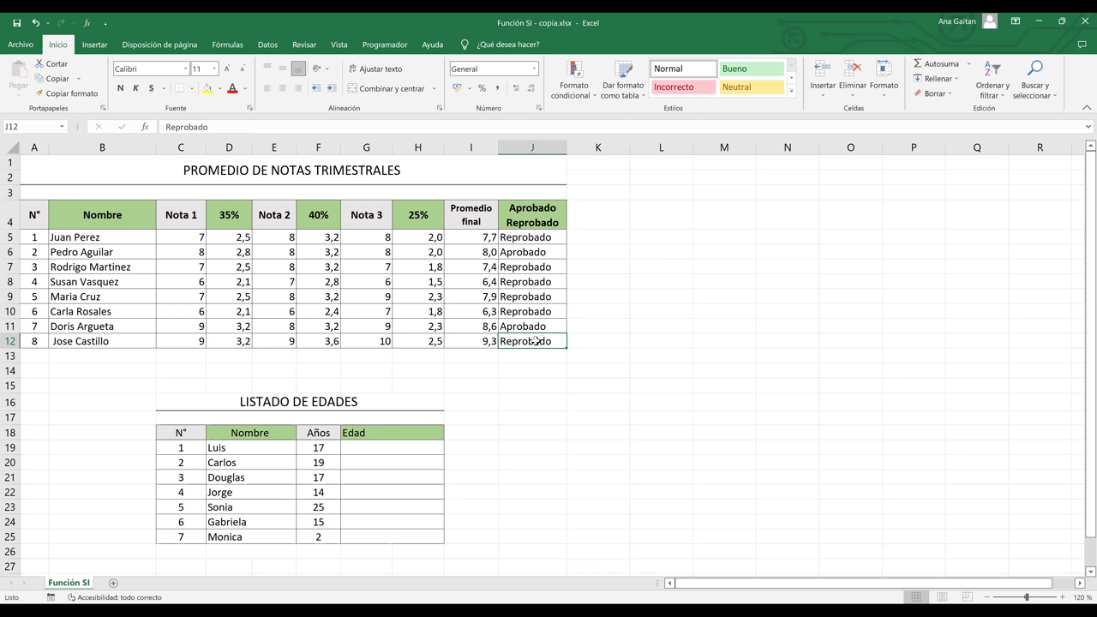
pyautogui.press('BackSpace')
pyautogui.write('A')
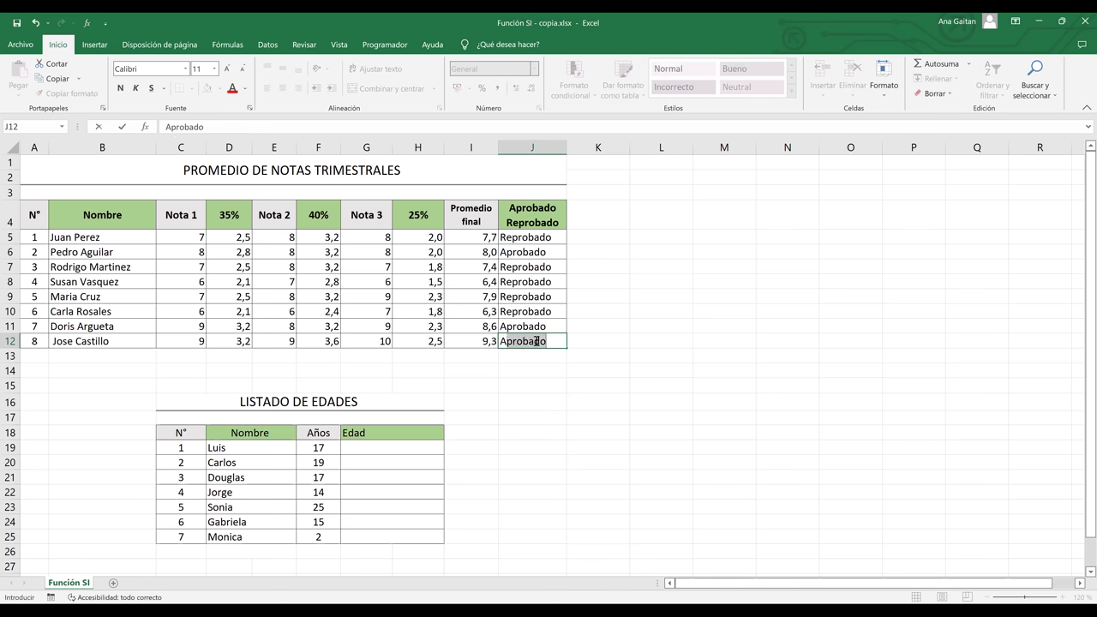
pyautogui.click(572, 360)
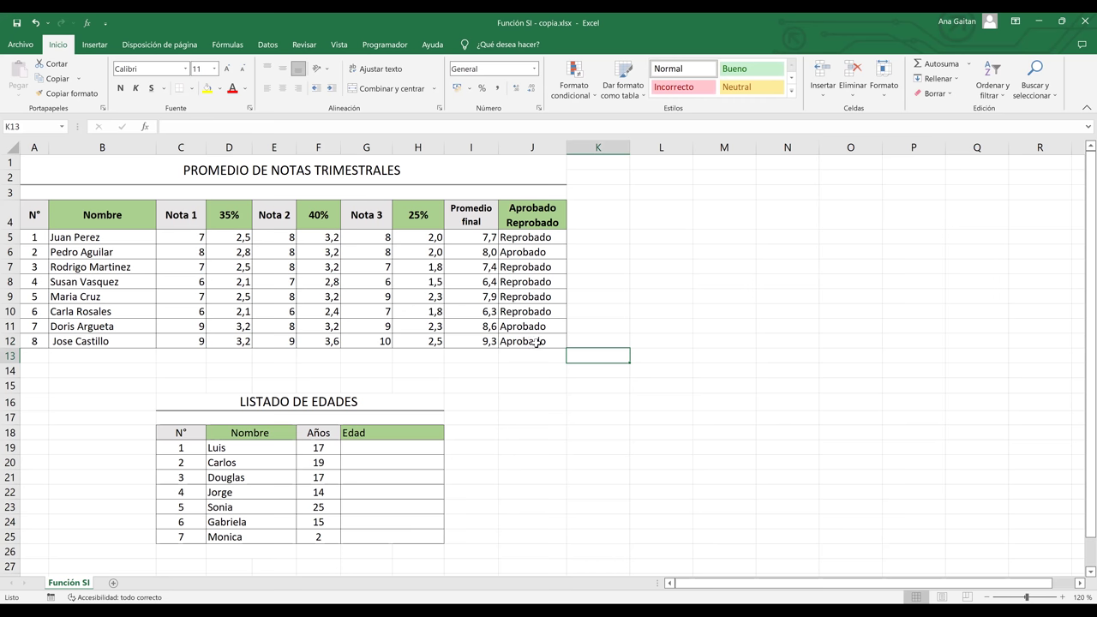
# Clear the manual text in J12 and copy the SI formula from J11 into it.
pyautogui.click(537, 342)
pyautogui.press('BackSpace')
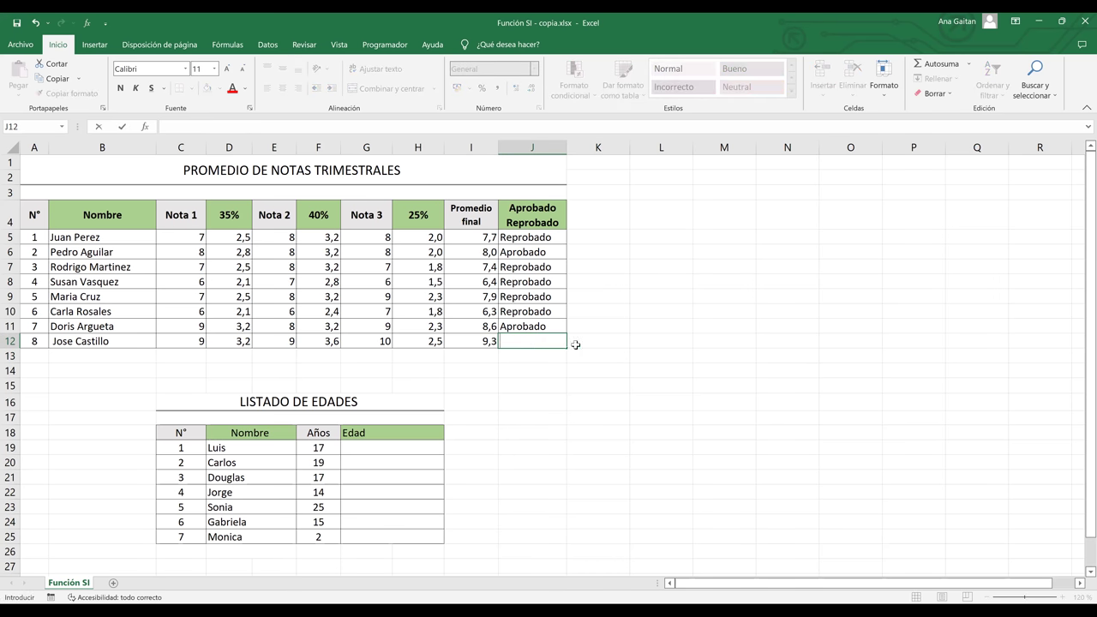
pyautogui.click(547, 326)
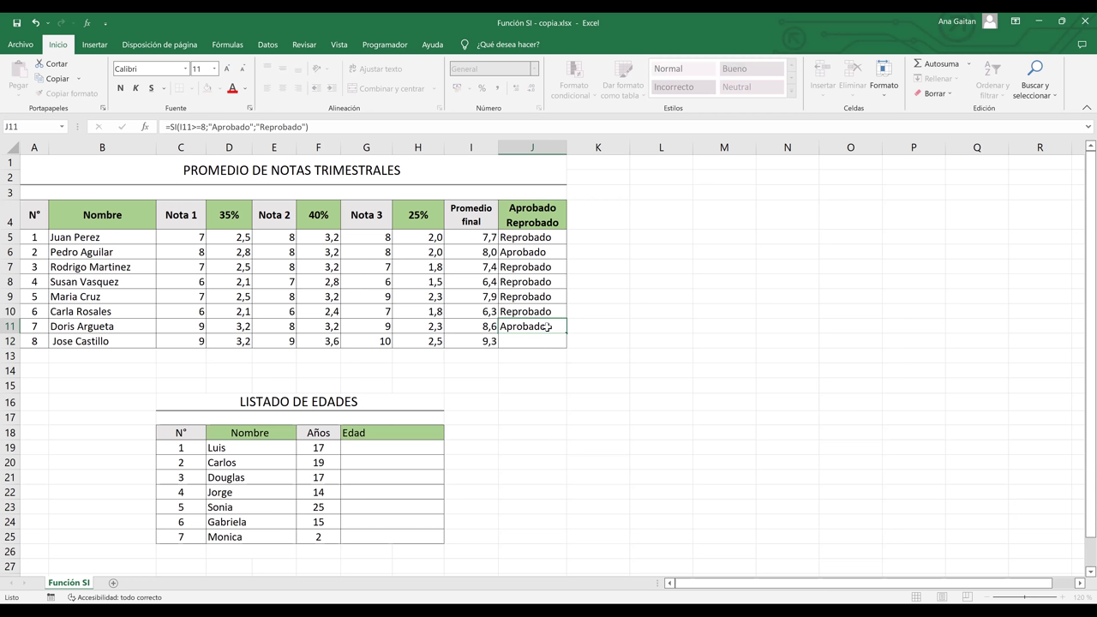
pyautogui.moveTo(568, 333); pyautogui.dragTo(567, 348)
pyautogui.click(200, 341)
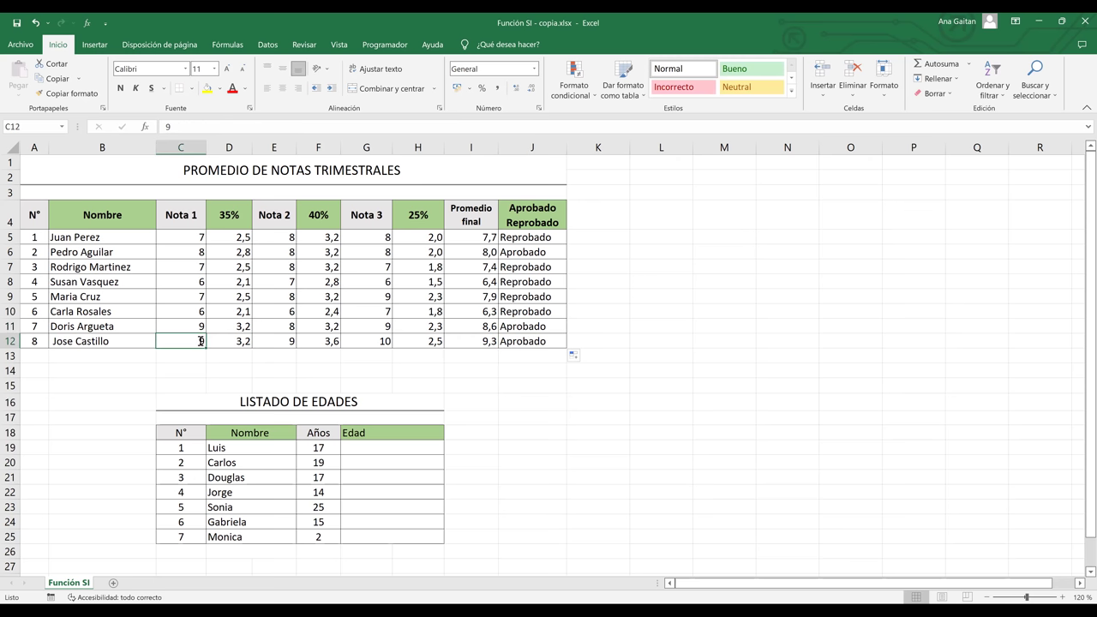
# Set the last student's Nota 1 in C12, Nota 2 in E12 and Nota 3 in G12 to 0.
pyautogui.write('0')
pyautogui.press('Right')
pyautogui.press('Right')
pyautogui.press('Right')
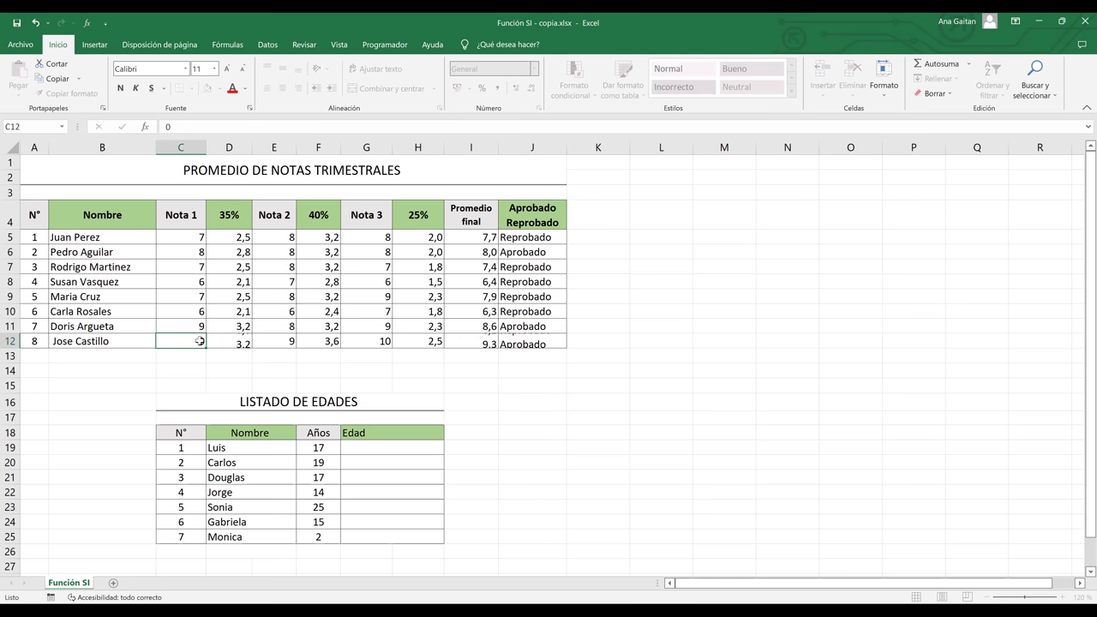
pyautogui.press('Left')
pyautogui.write('0')
pyautogui.press('Right')
pyautogui.press('Right')
pyautogui.press('Right')
pyautogui.press('Left')
pyautogui.write('0')
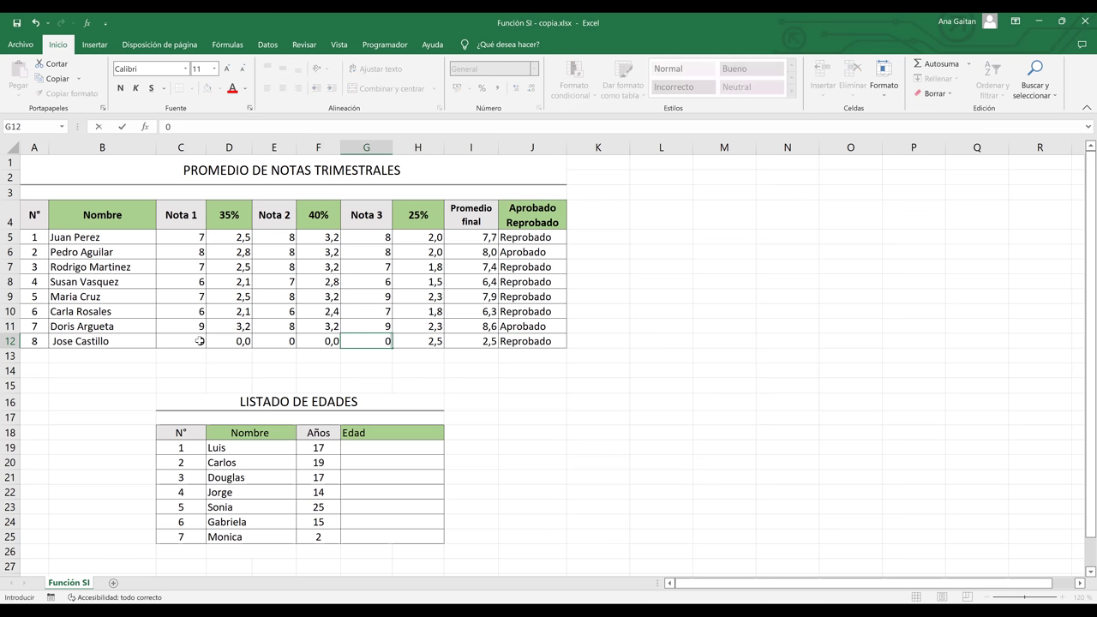
pyautogui.press('Right')
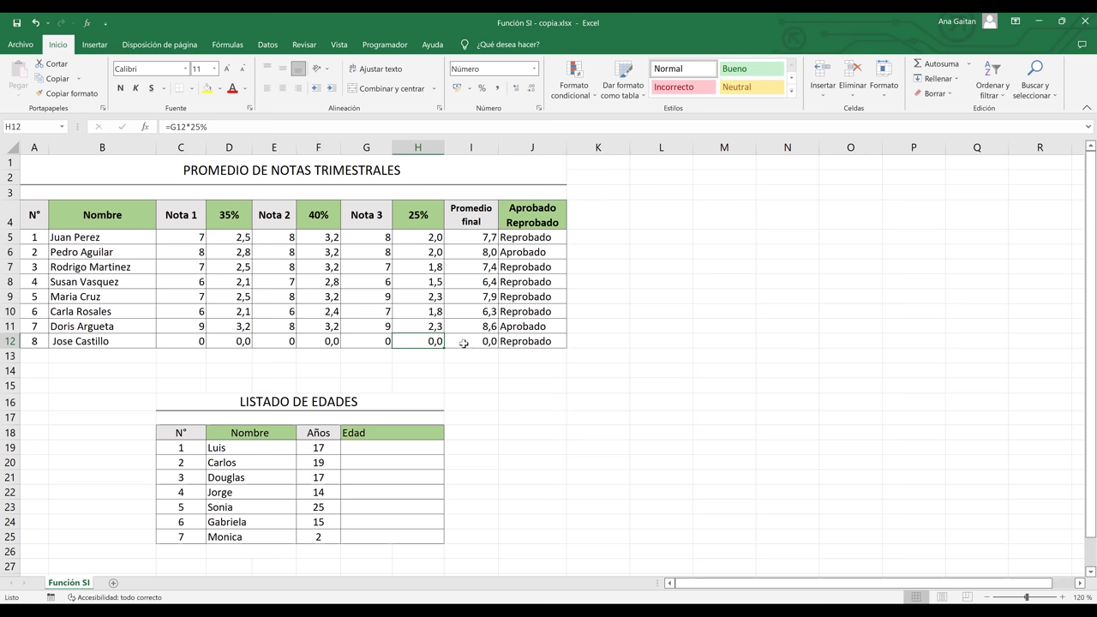
# Inspect the final average formula in I12 and the SI formula in J12 for the last student.
pyautogui.doubleClick(464, 343)
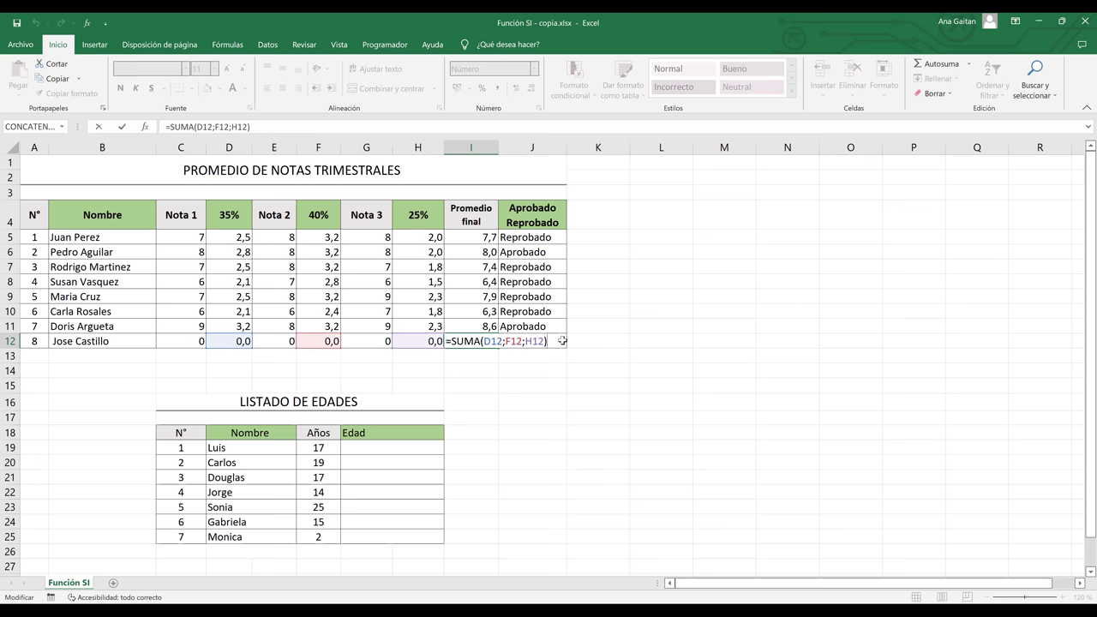
pyautogui.press('Return')
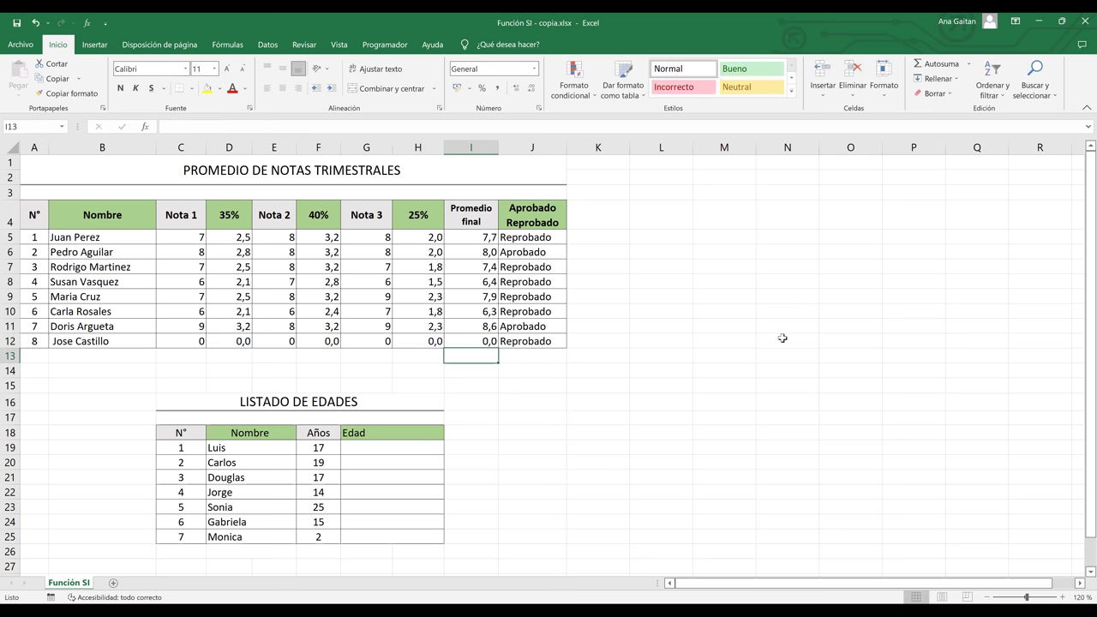
pyautogui.click(530, 342)
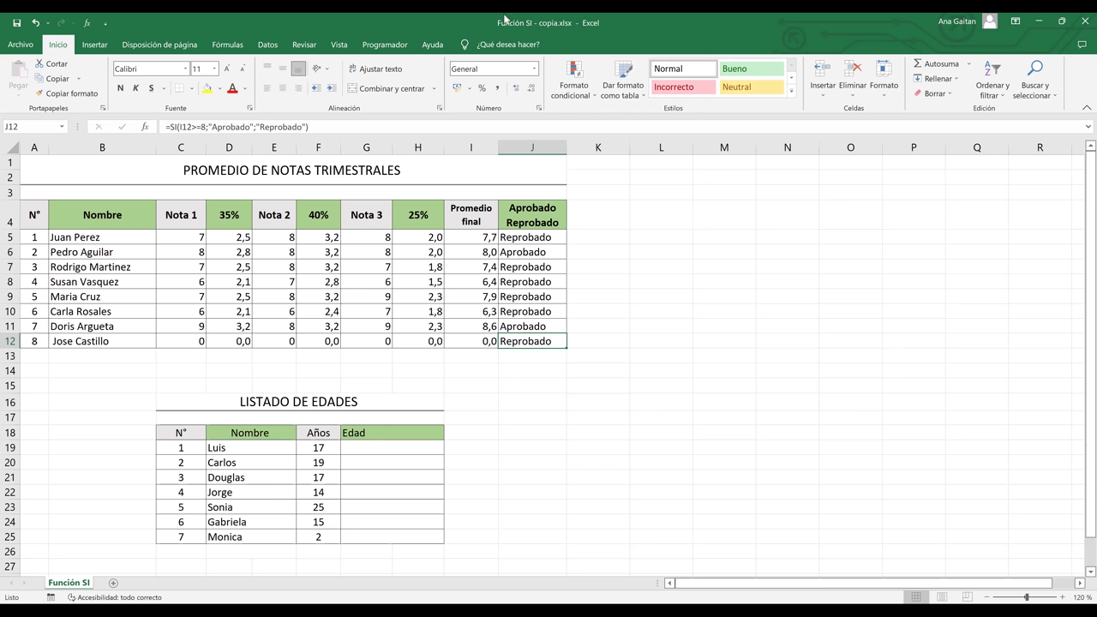
pyautogui.click(507, 402)
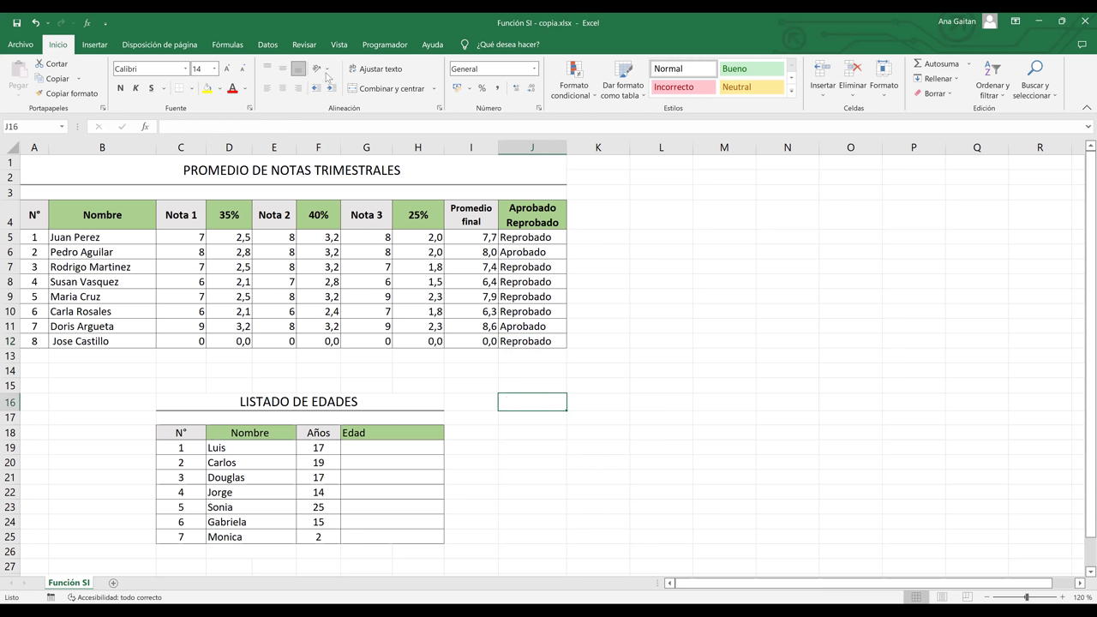
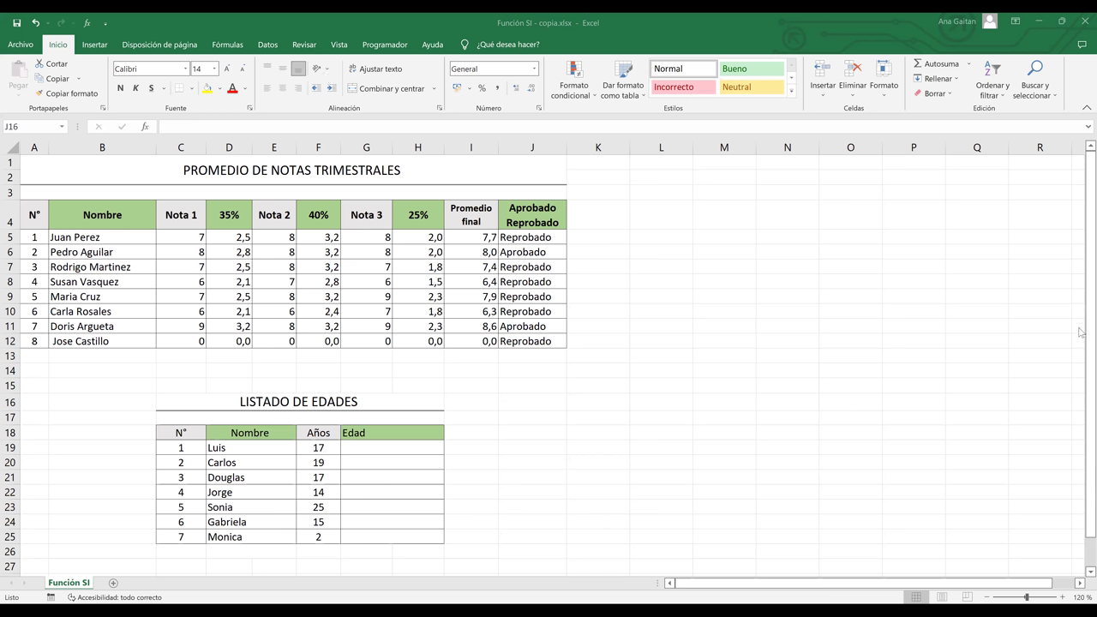
# Examine the names, the Años values and the empty Edad column in the LISTADO DE EDADES table.
pyautogui.scroll(-1, 366, 495)
pyautogui.click(352, 375)
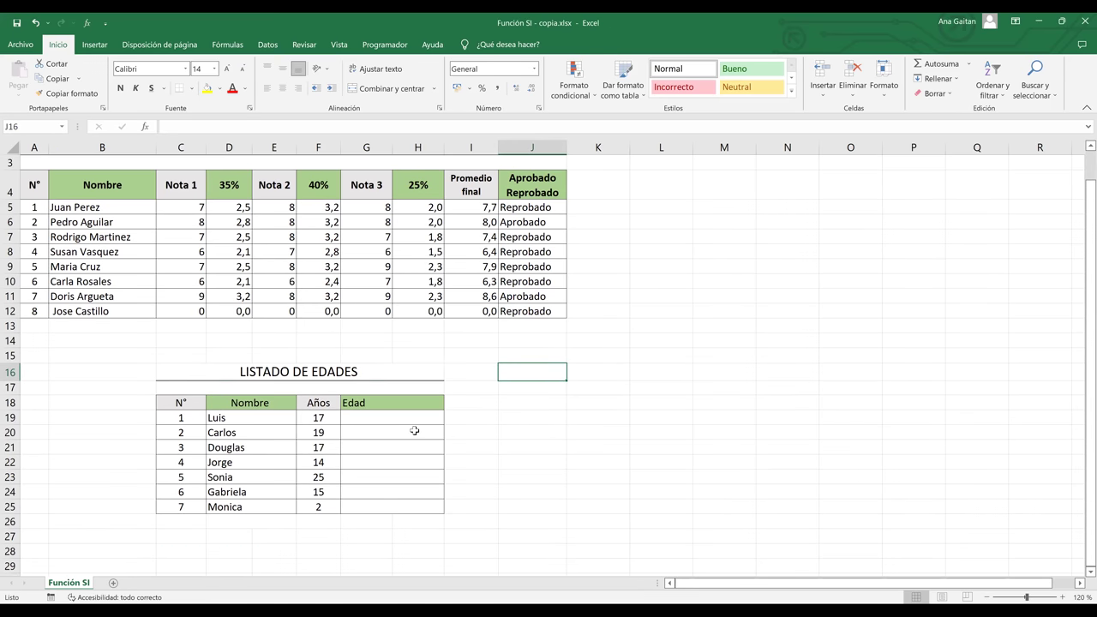
pyautogui.click(417, 432)
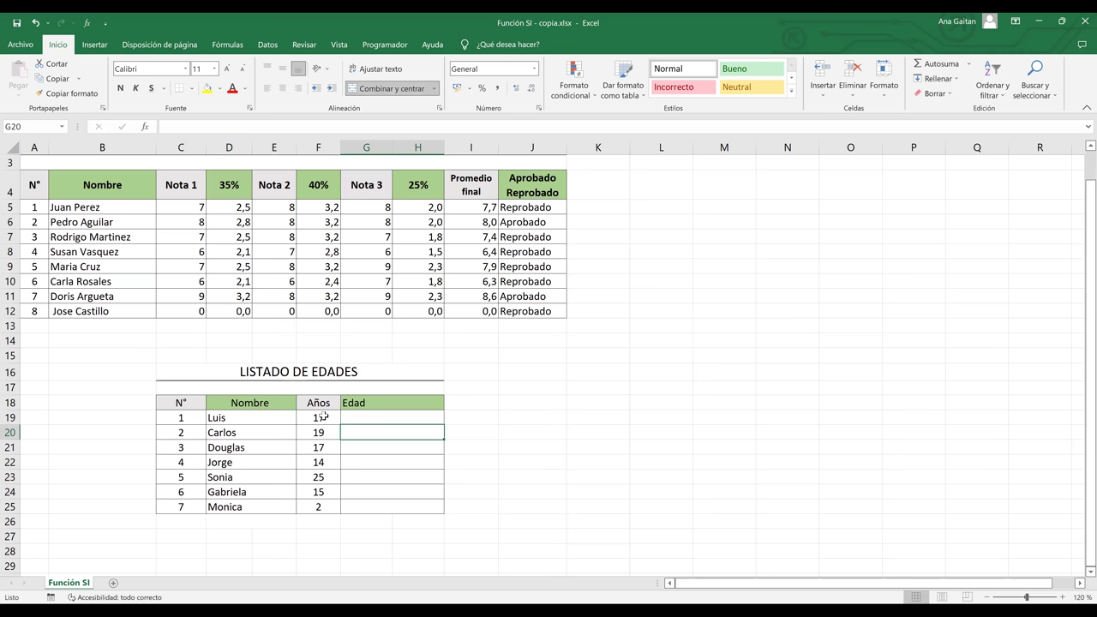
pyautogui.click(229, 420)
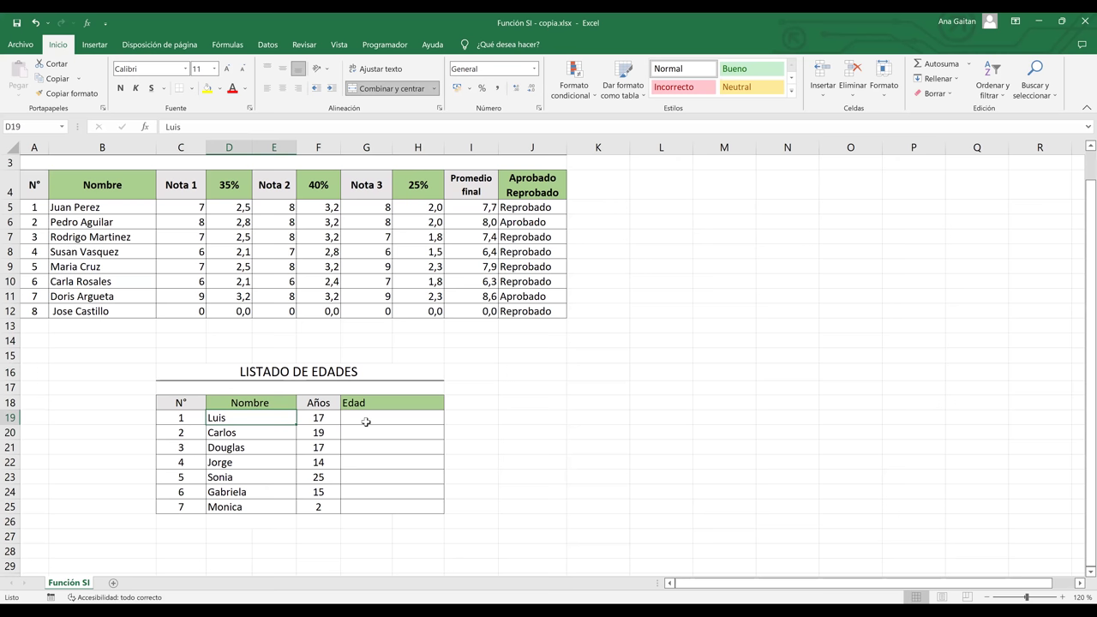
pyautogui.click(321, 421)
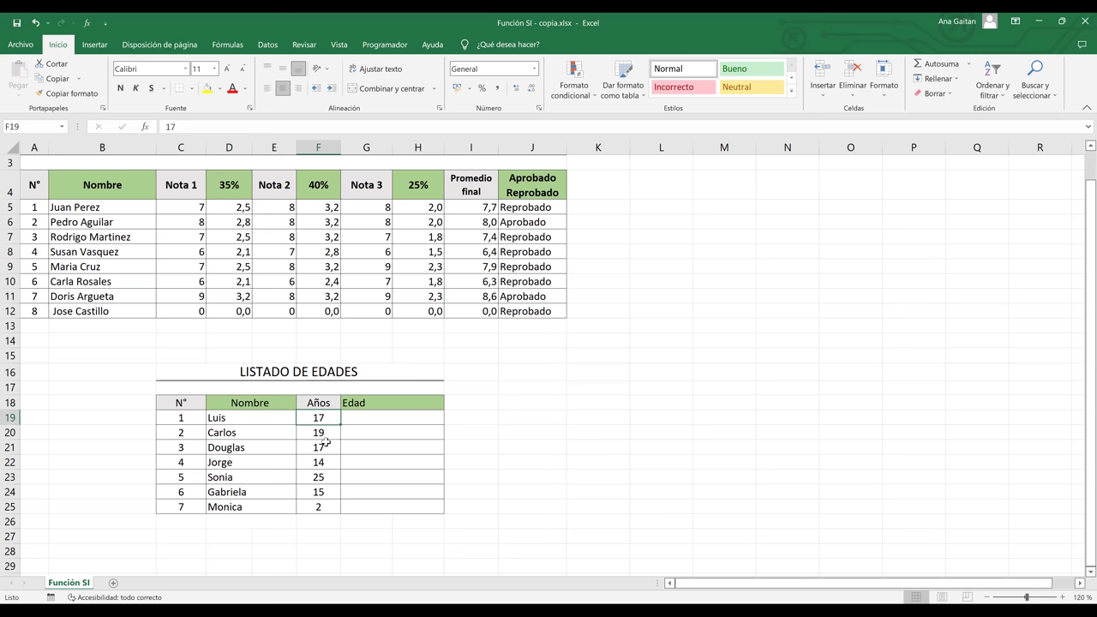
pyautogui.click(324, 466)
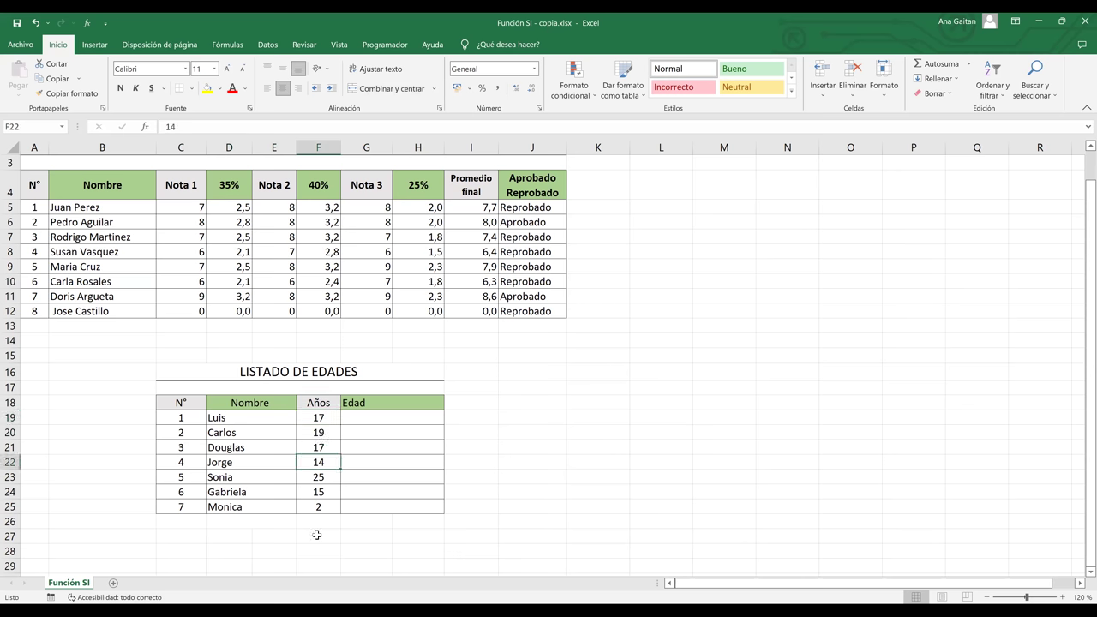
pyautogui.click(537, 388)
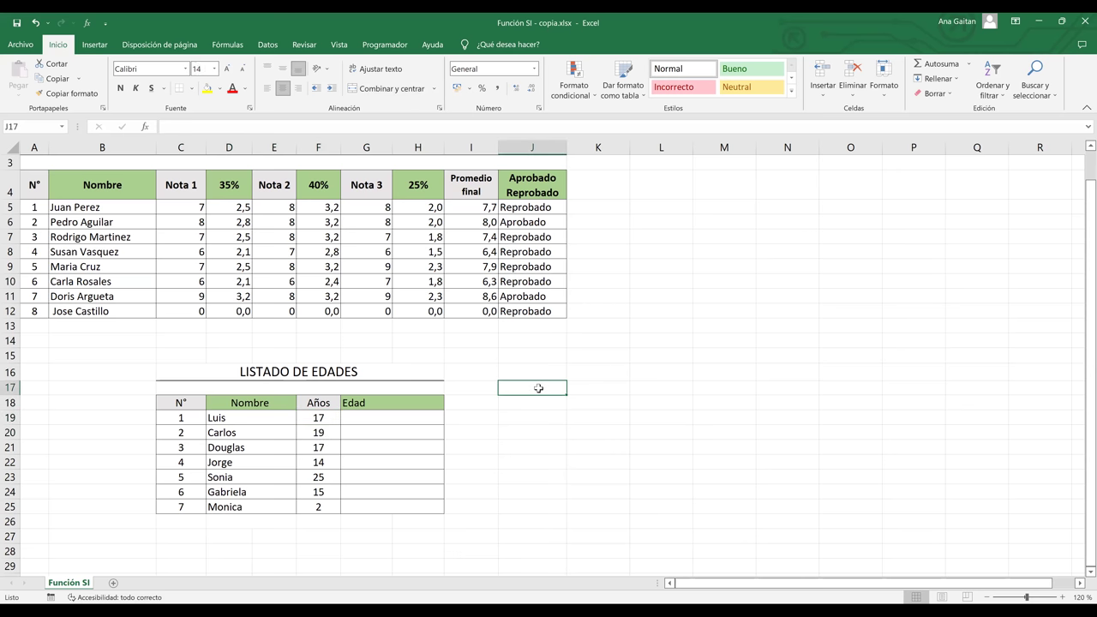
# Start an SI formula in G19, the first Edad cell, with the age in F19 as the tested value.
pyautogui.keyDown('ctrl'); pyautogui.scroll(7, 539, 388); pyautogui.keyUp('ctrl')
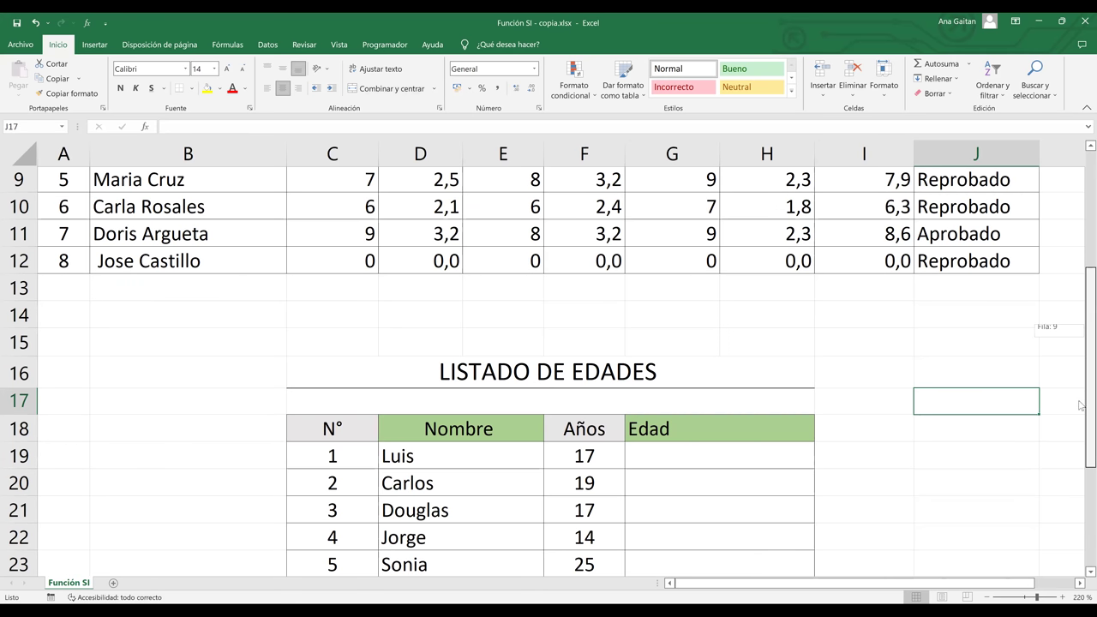
pyautogui.scroll(-2, 948, 417)
pyautogui.click(947, 416)
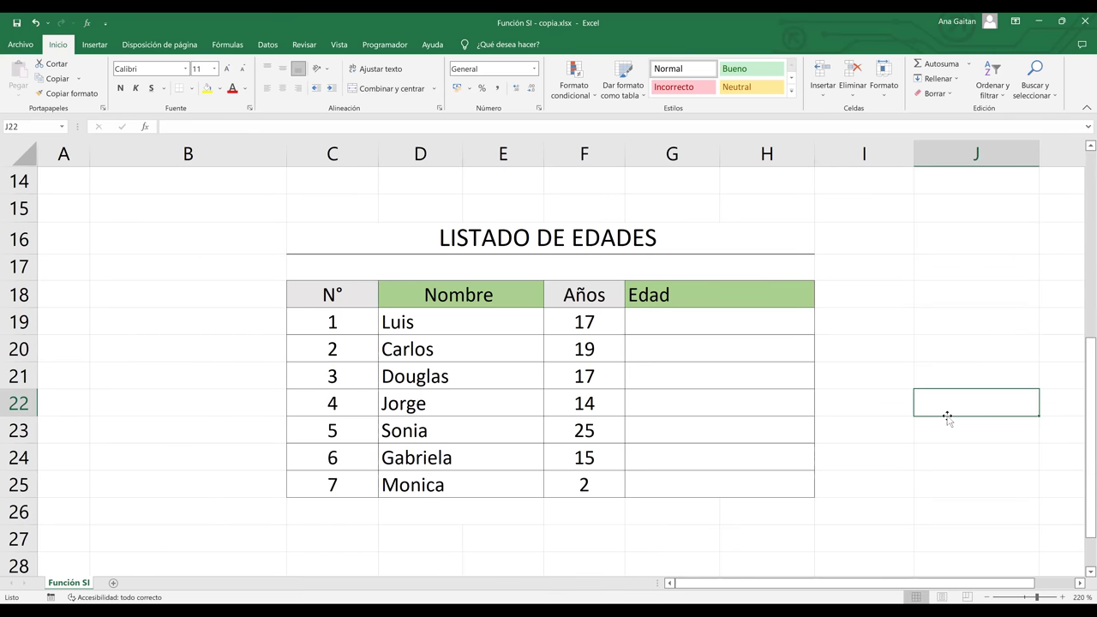
pyautogui.keyDown('ctrl'); pyautogui.scroll(1, 947, 417); pyautogui.keyUp('ctrl')
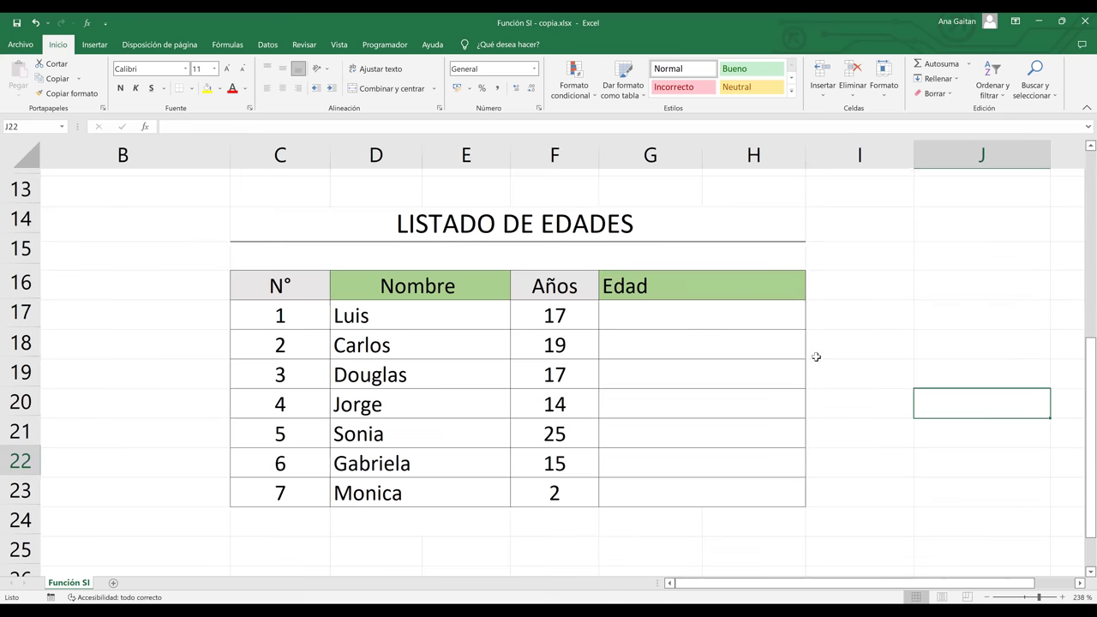
pyautogui.keyDown('ctrl'); pyautogui.scroll(1, 809, 317); pyautogui.keyUp('ctrl')
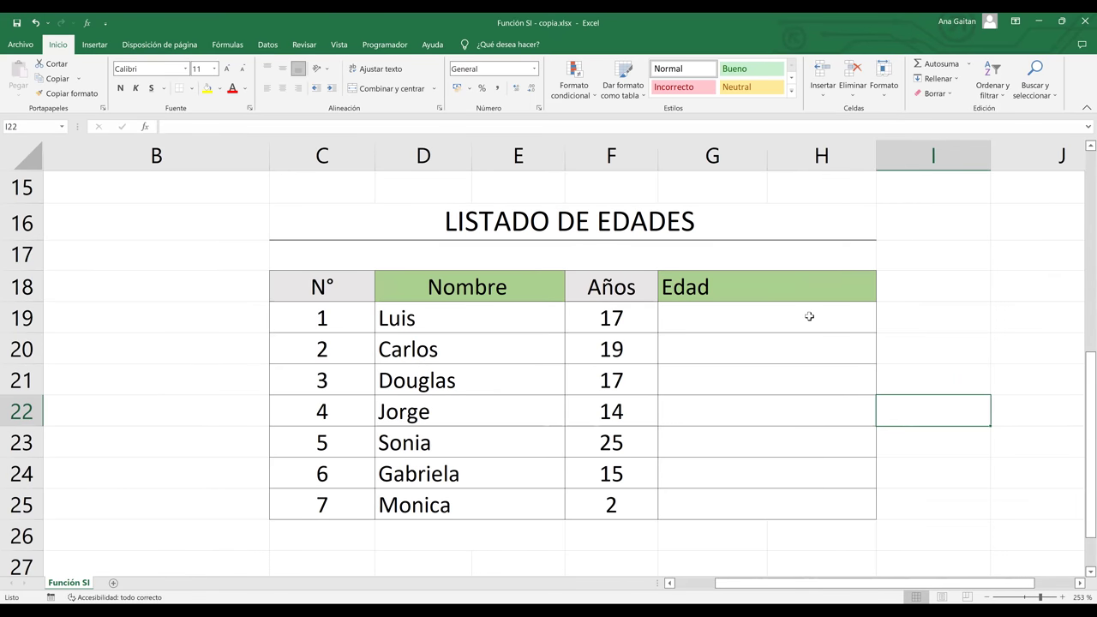
pyautogui.click(809, 316)
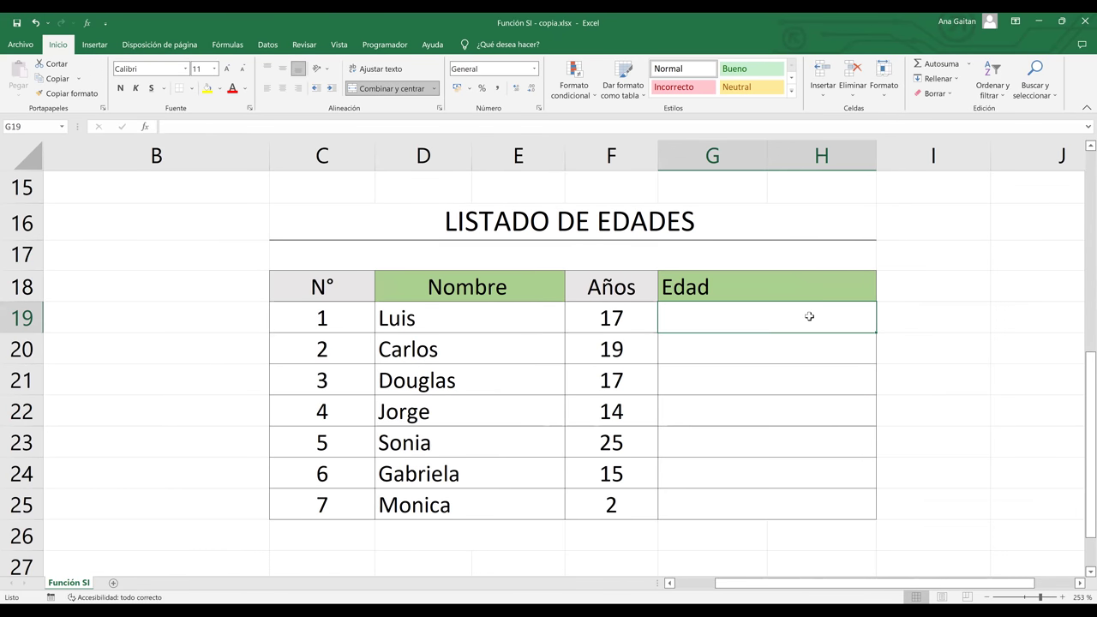
pyautogui.write('=')
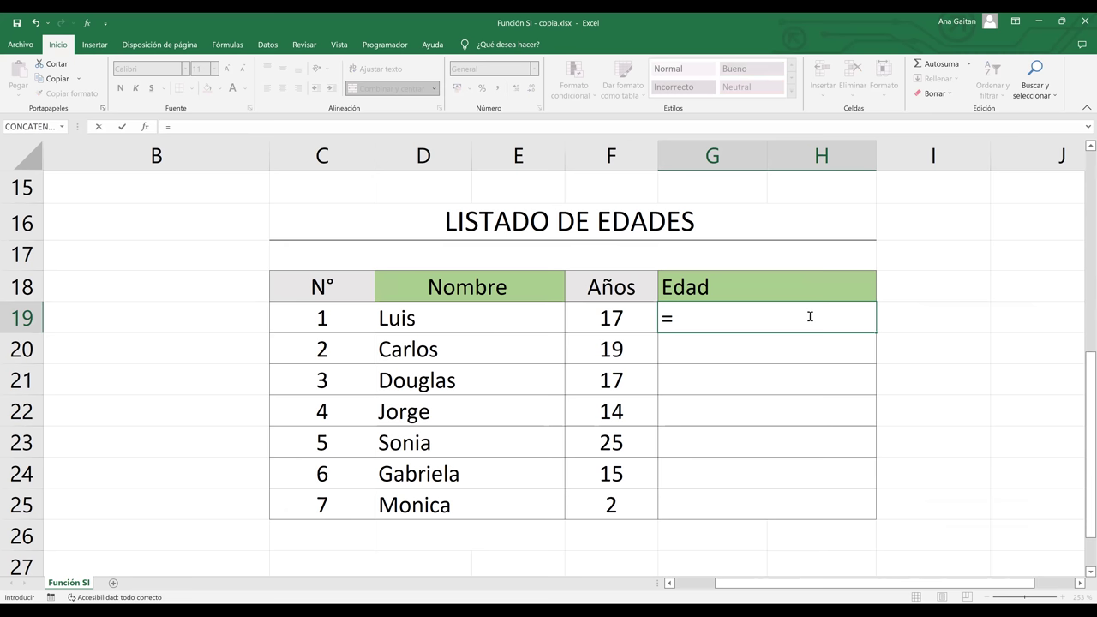
pyautogui.write('si')
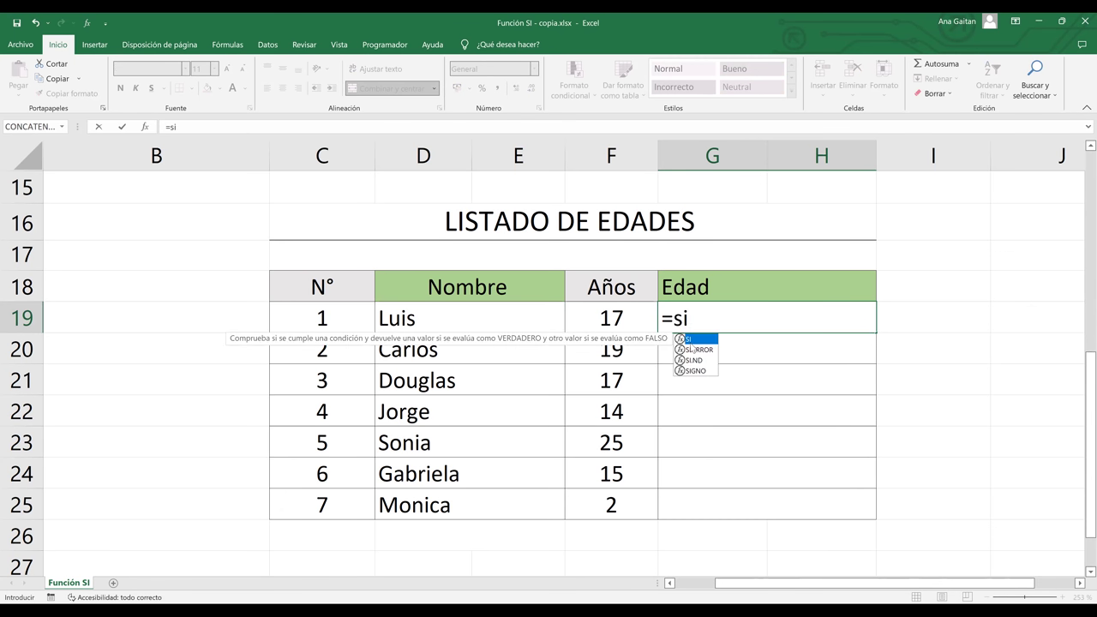
pyautogui.doubleClick(691, 340)
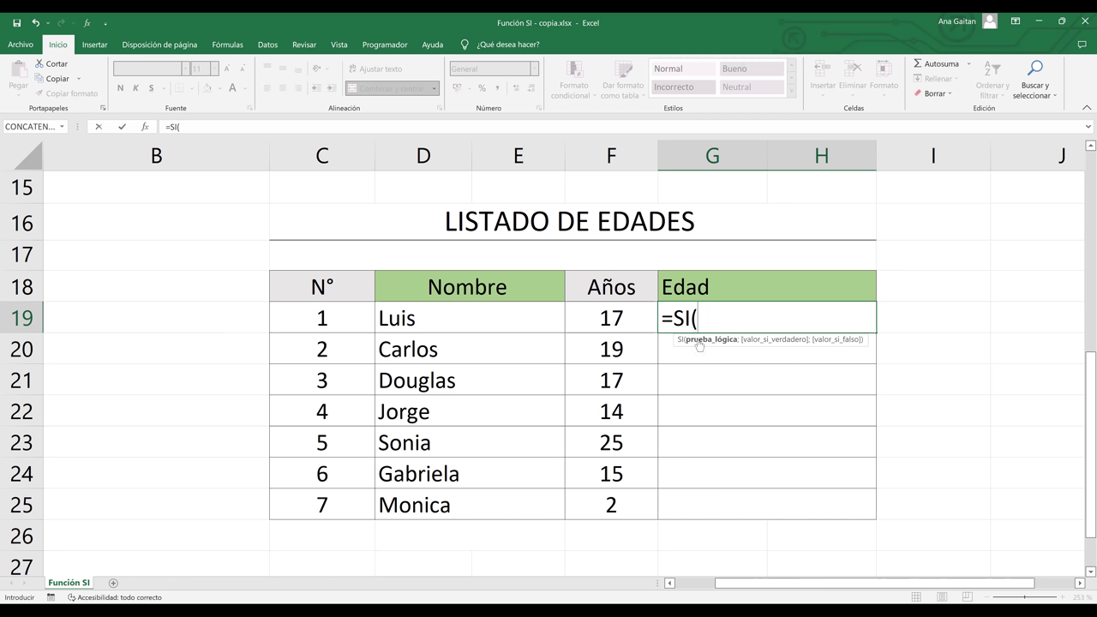
pyautogui.click(619, 318)
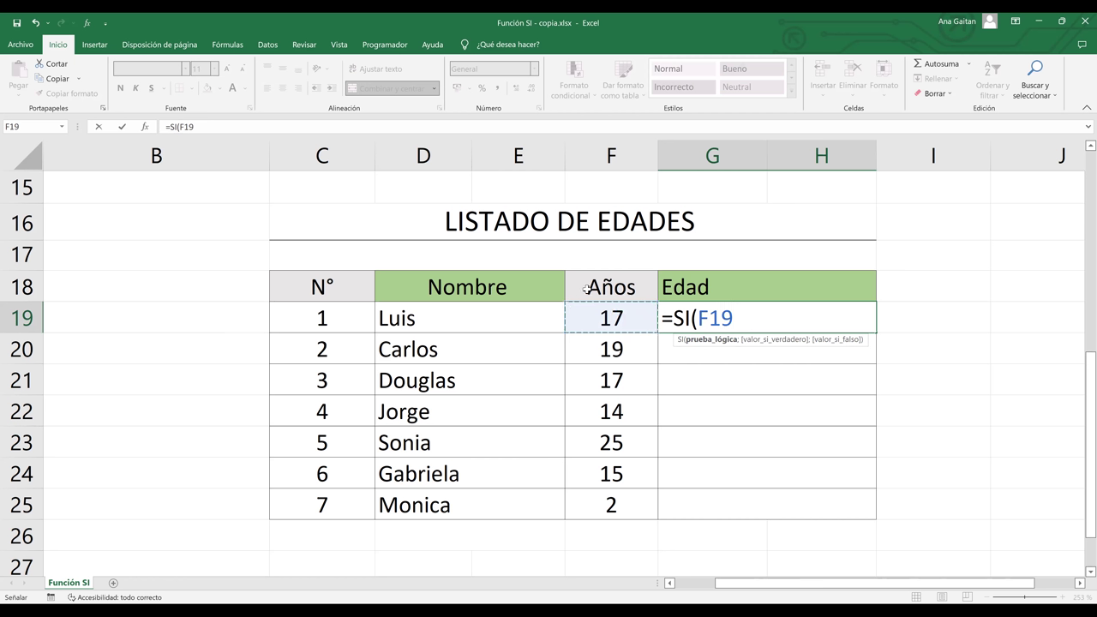
# Complete the logical test of the G19 formula with the condition >=18, ready for the true-value argument.
pyautogui.write('.')
pyautogui.press('BackSpace')
pyautogui.write('>')
pyautogui.write('=')
pyautogui.press('BackSpace')
pyautogui.write('=')
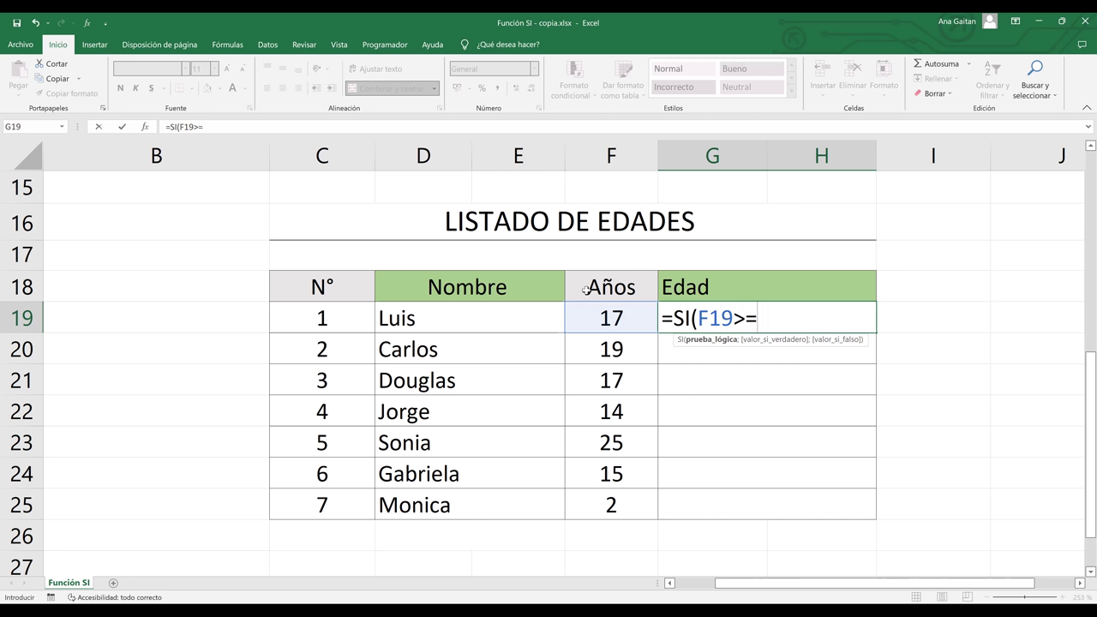
pyautogui.write('18;')
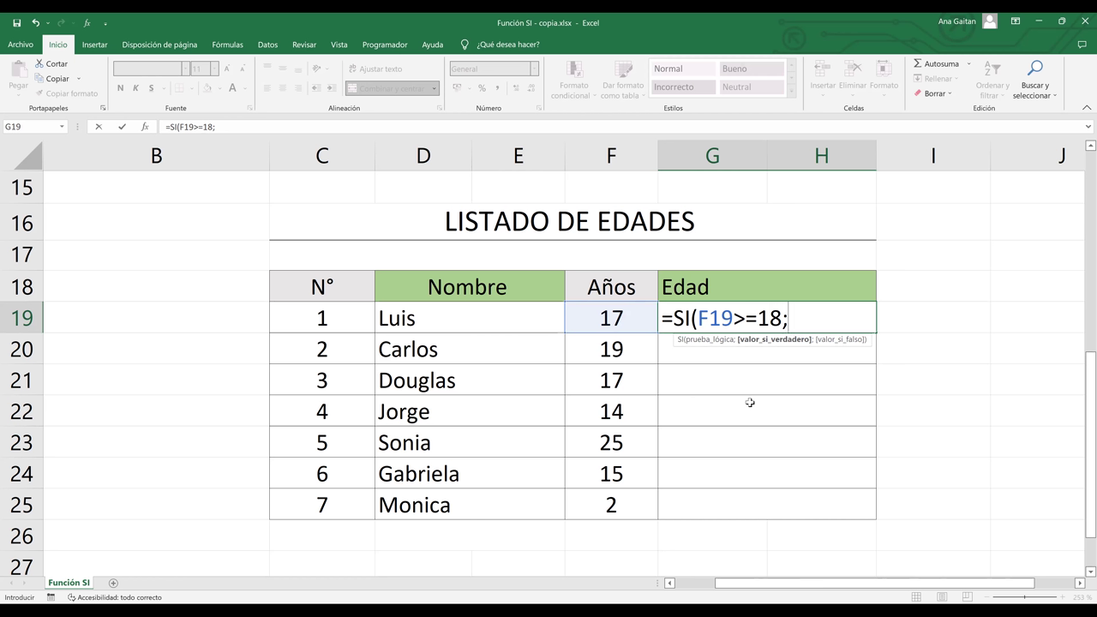
# Finish the G19 formula with "Mayor de edad" as the true value and "Menor de edad" as the false value.
pyautogui.write('Mayor de e')
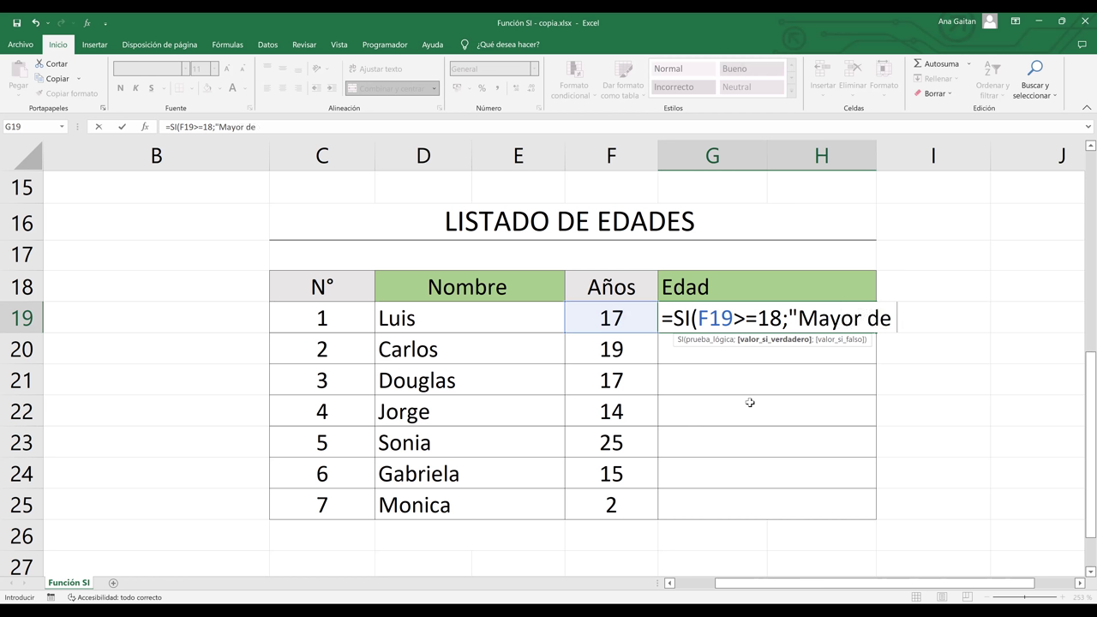
pyautogui.write('edad"')
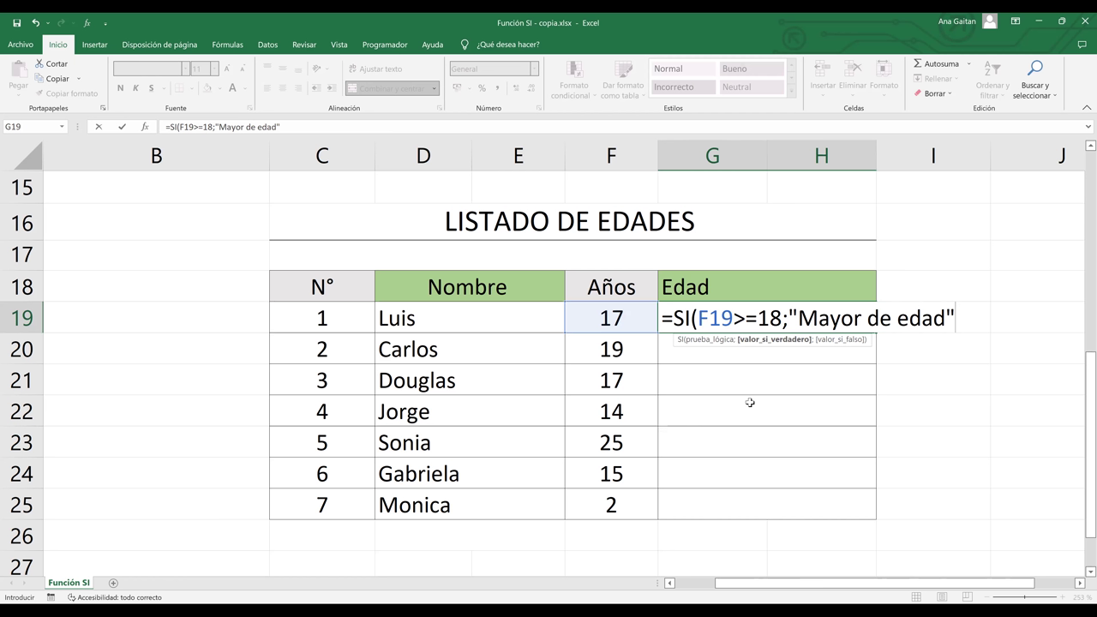
pyautogui.write(';')
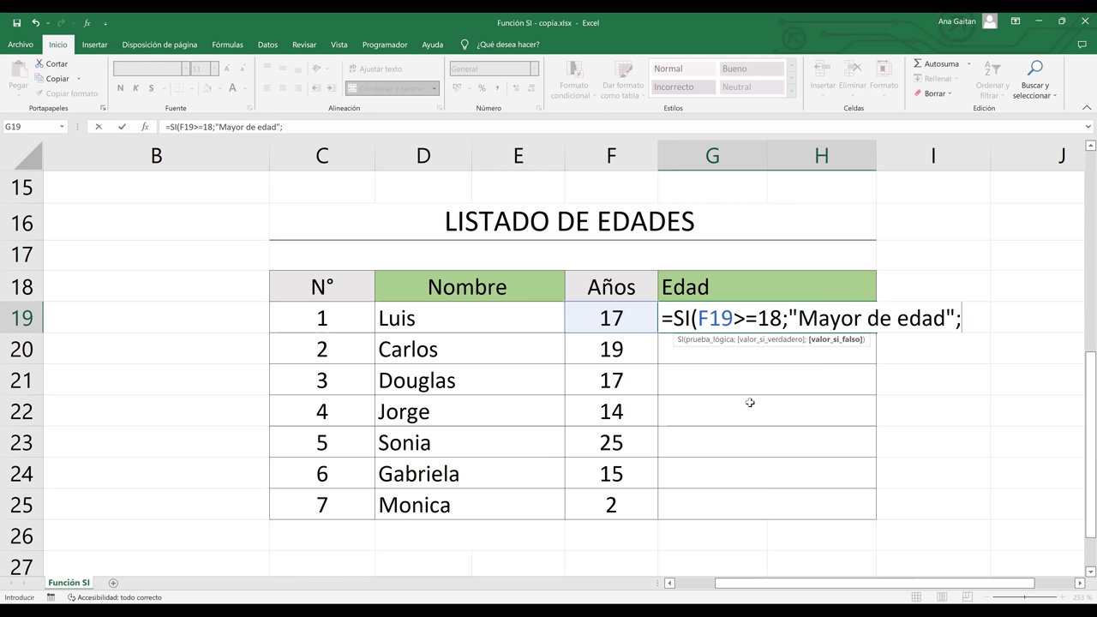
pyautogui.write('"Menor d')
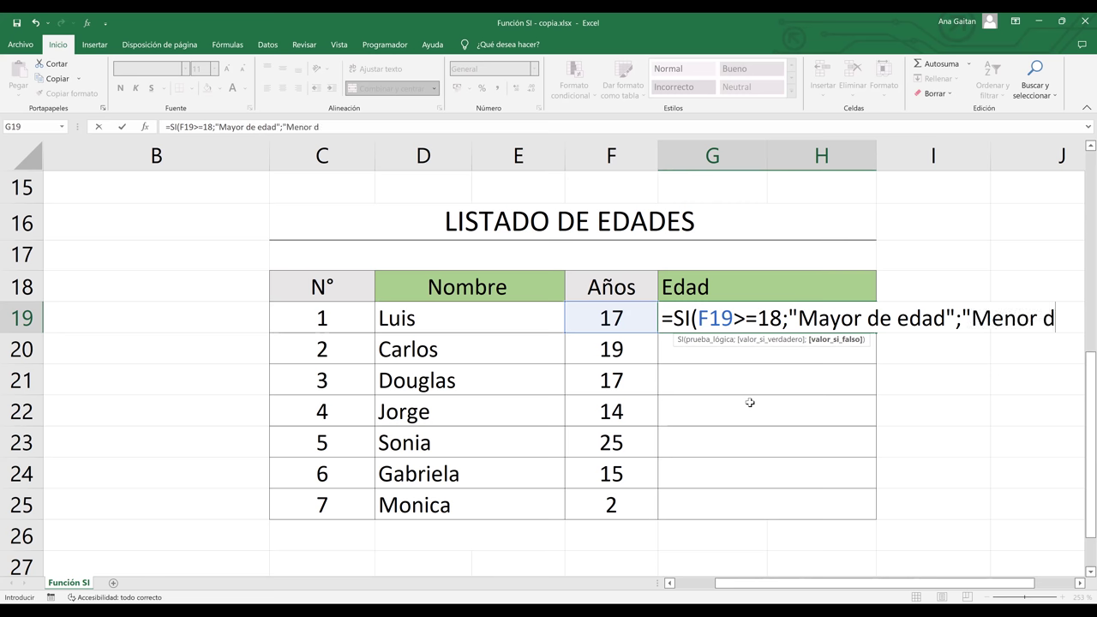
pyautogui.write('e edad')
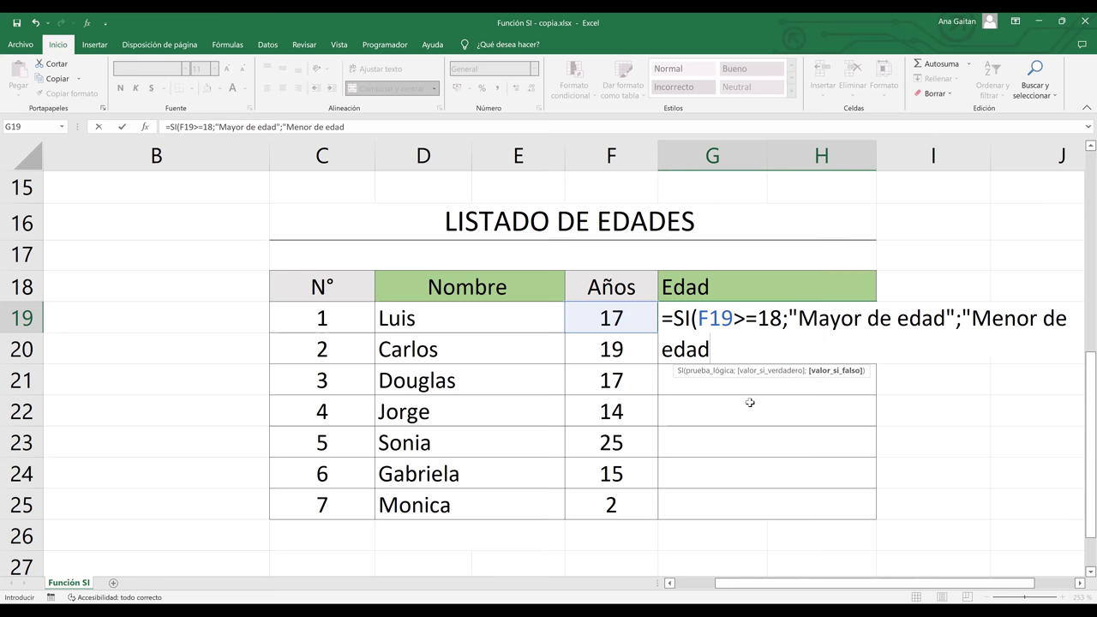
pyautogui.write('"')
pyautogui.write(')')
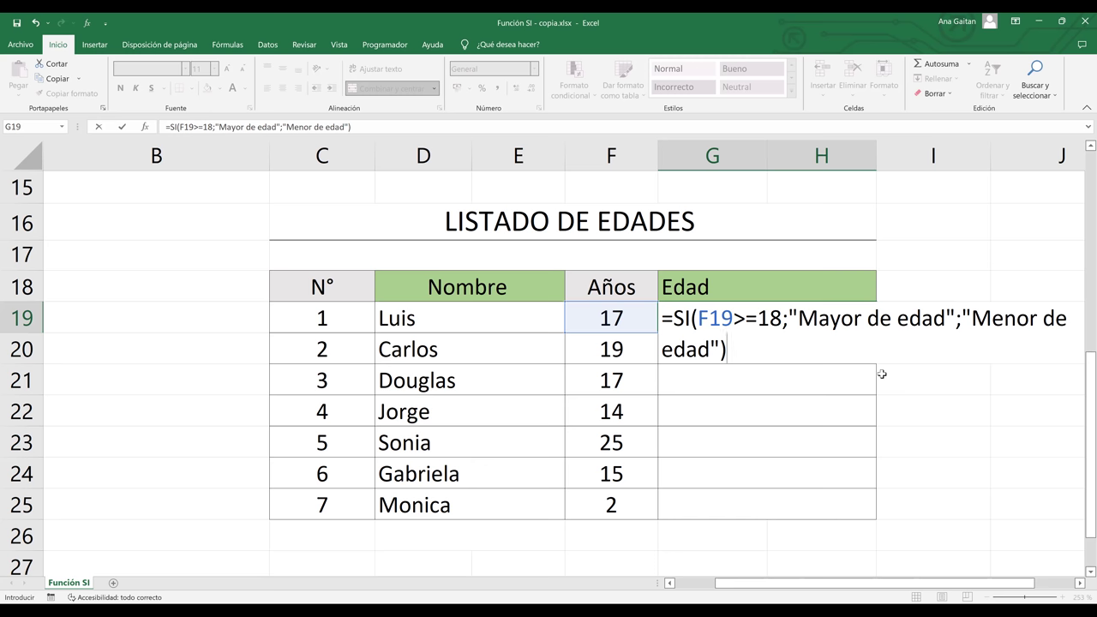
pyautogui.press('Return')
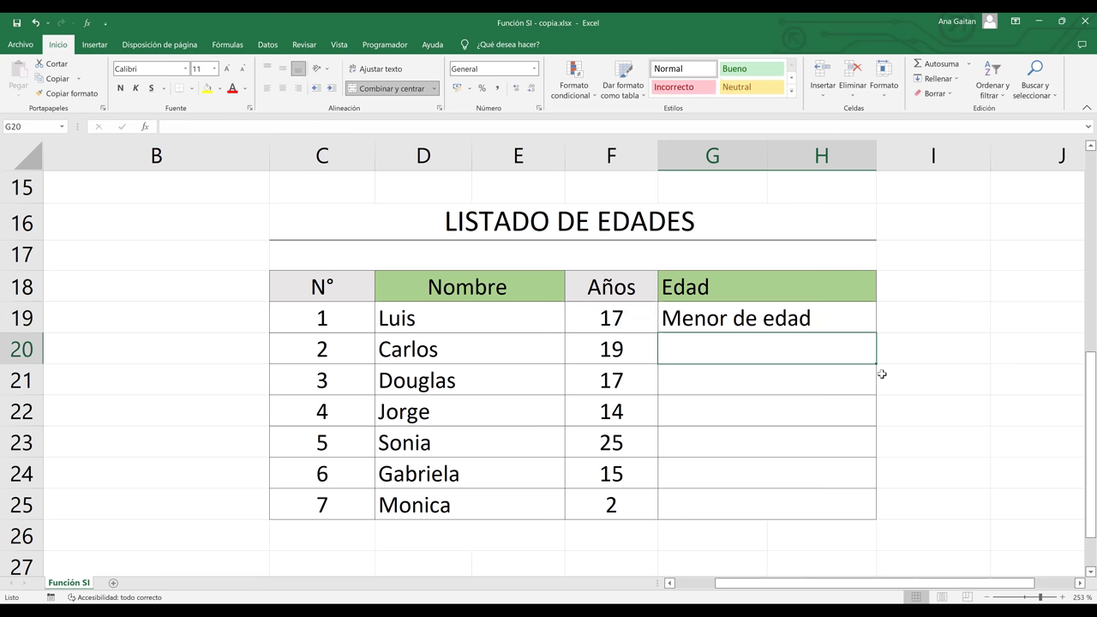
# Check the SI formula and its result in G19 against the age in F19.
pyautogui.click(761, 322)
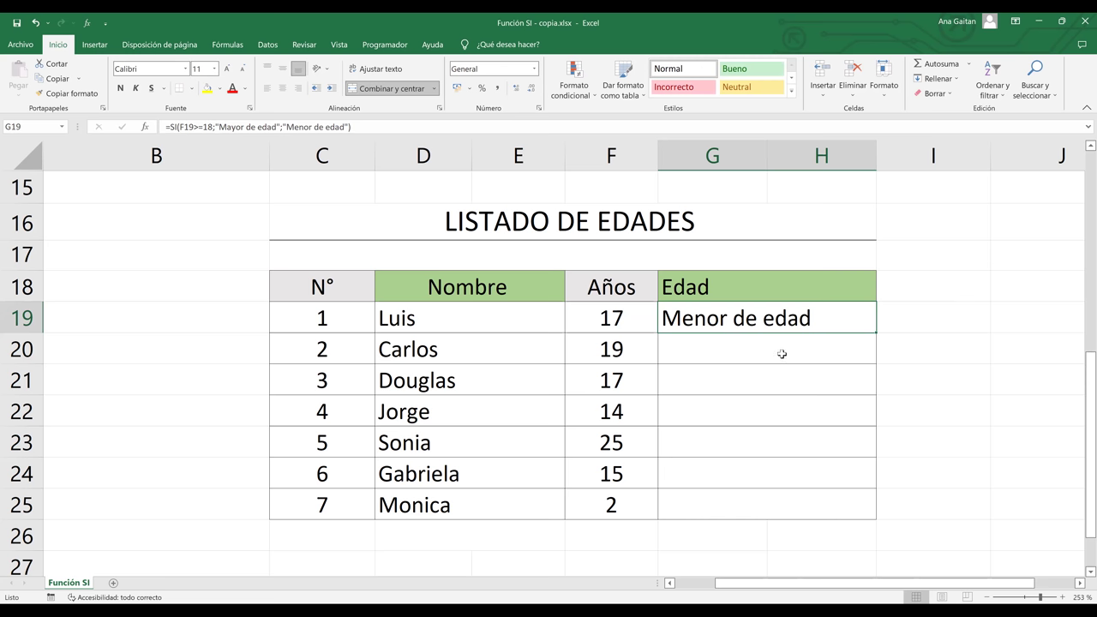
pyautogui.click(624, 317)
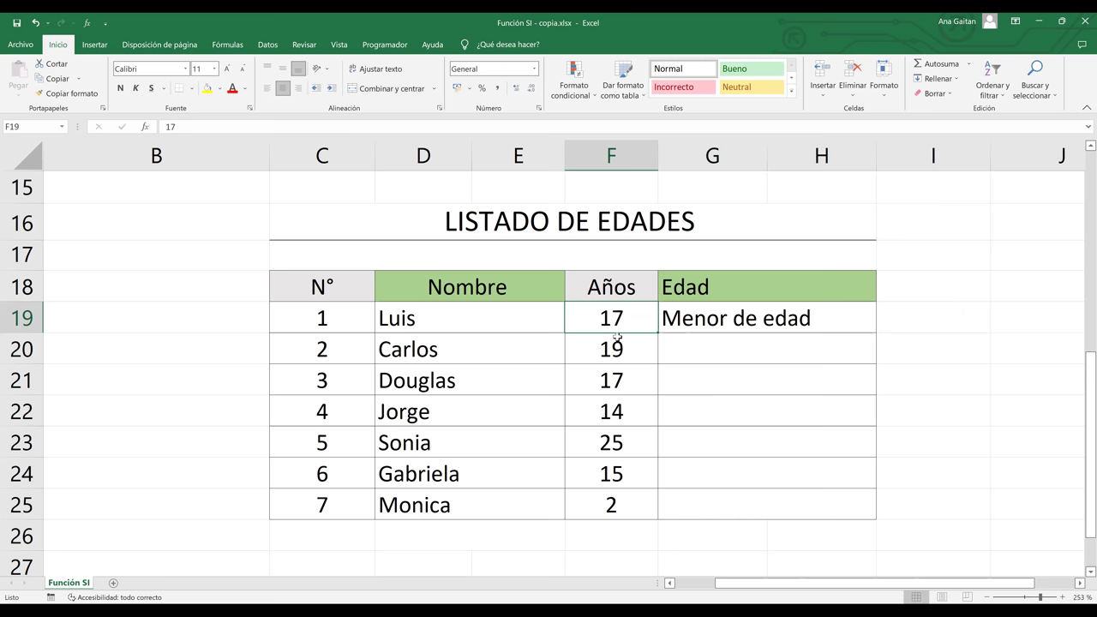
pyautogui.click(775, 314)
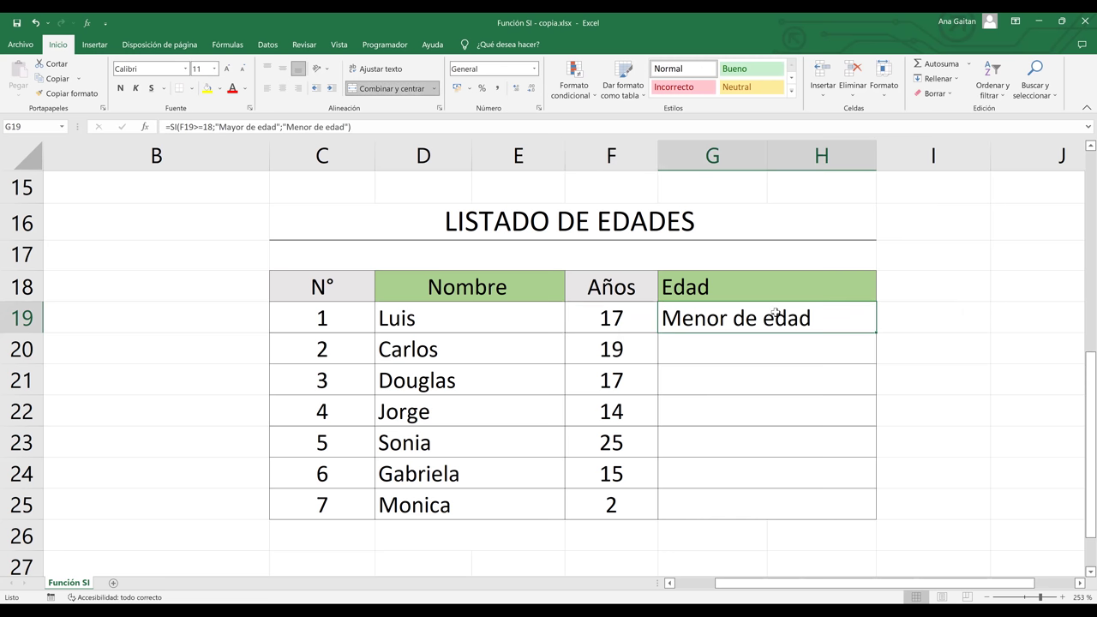
# Copy the SI formula from G19 down through G25 and inspect the copied formula in G25.
pyautogui.click(855, 347)
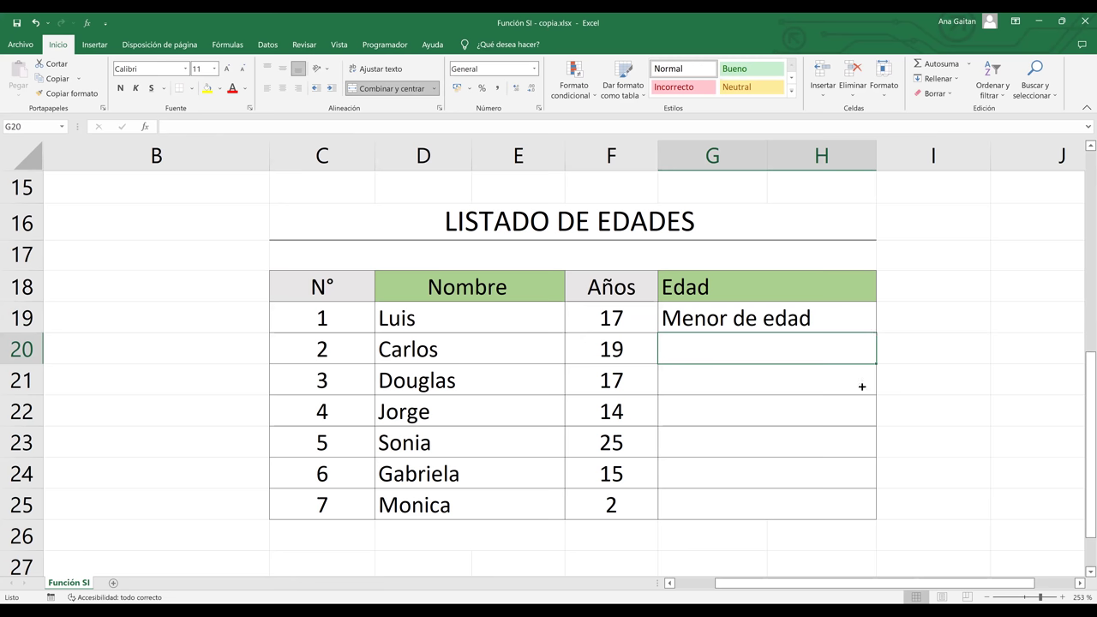
pyautogui.moveTo(852, 463); pyautogui.dragTo(846, 512)
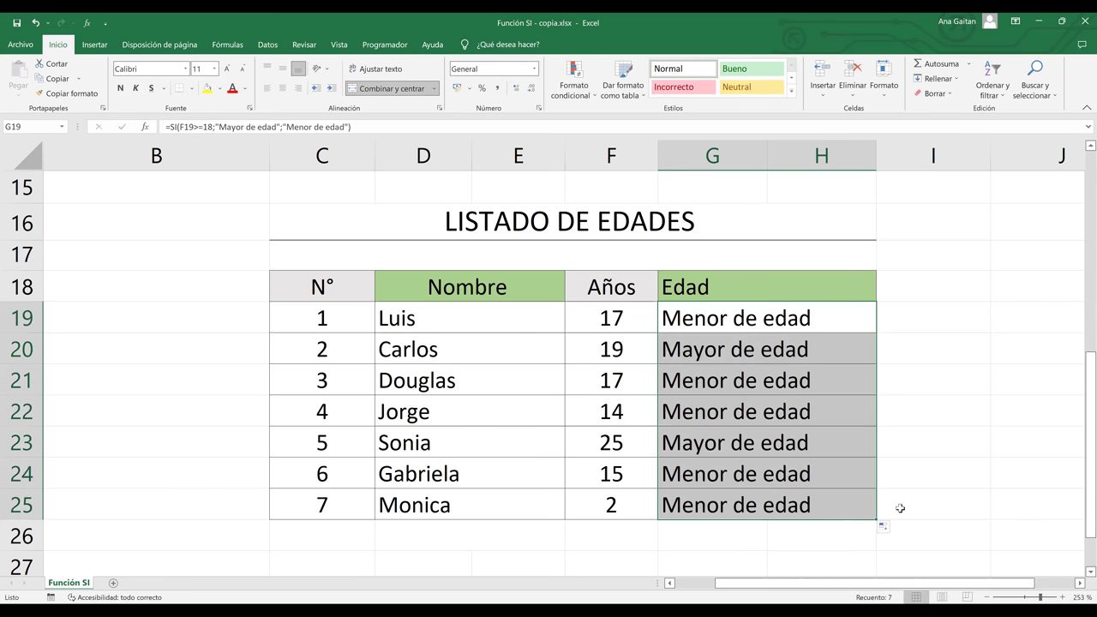
pyautogui.click(789, 503)
pyautogui.doubleClick(790, 504)
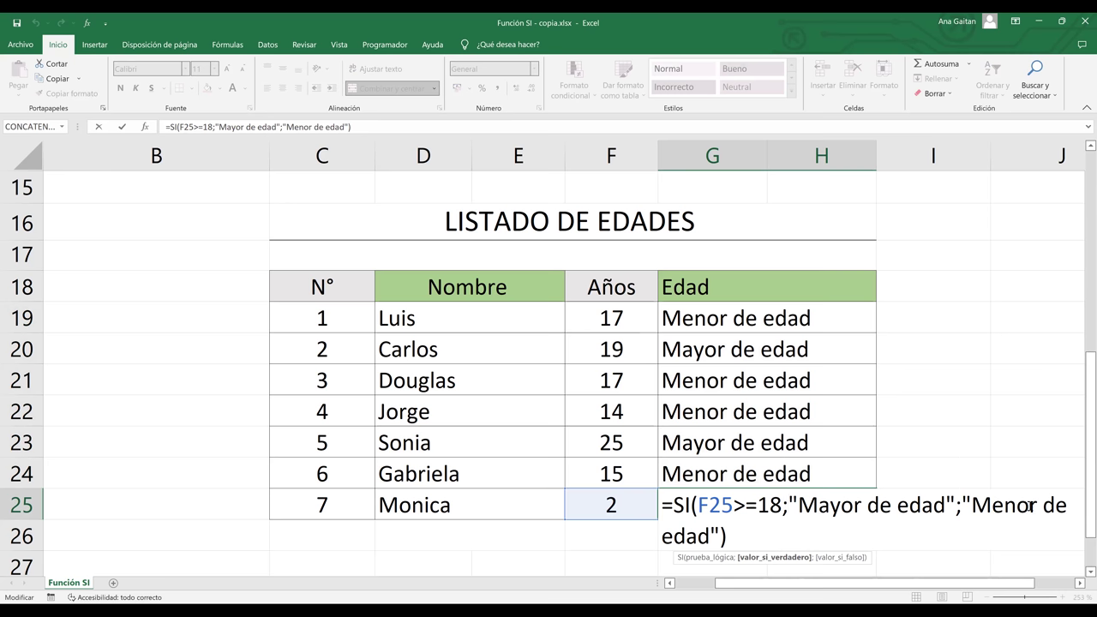
pyautogui.press('Return')
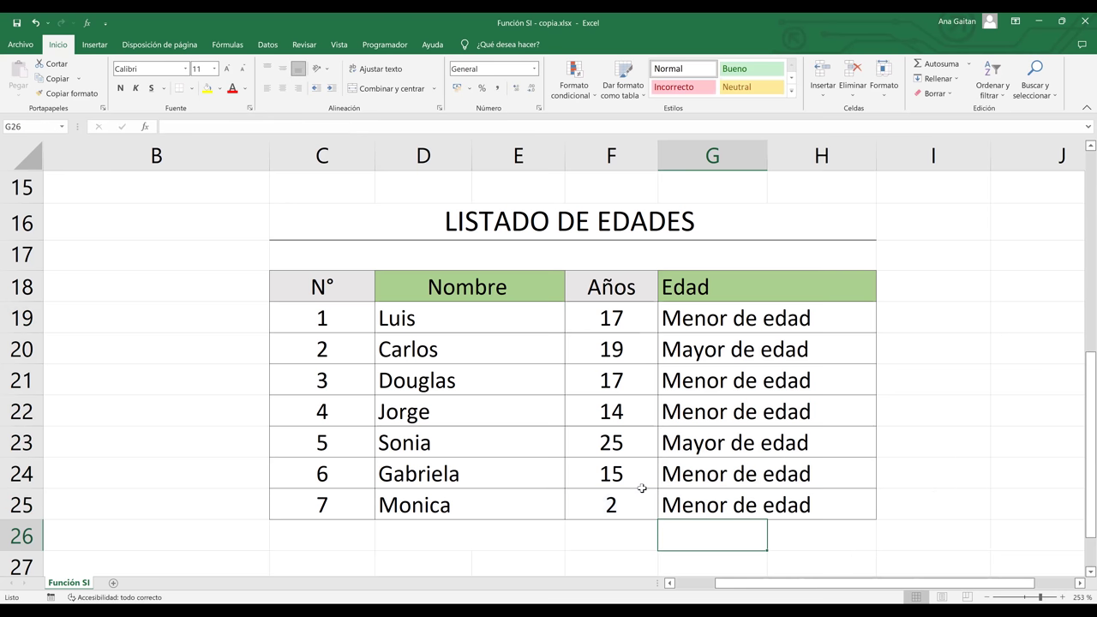
# Set the age in F25 to 20 and check the Edad result in G25.
pyautogui.click(597, 512)
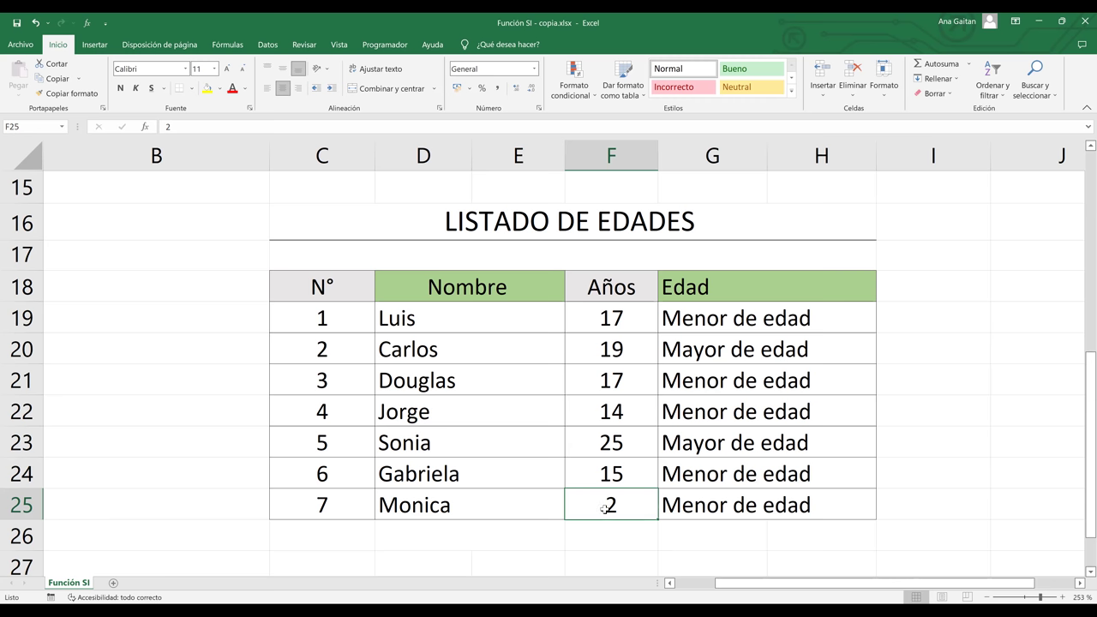
pyautogui.write('2')
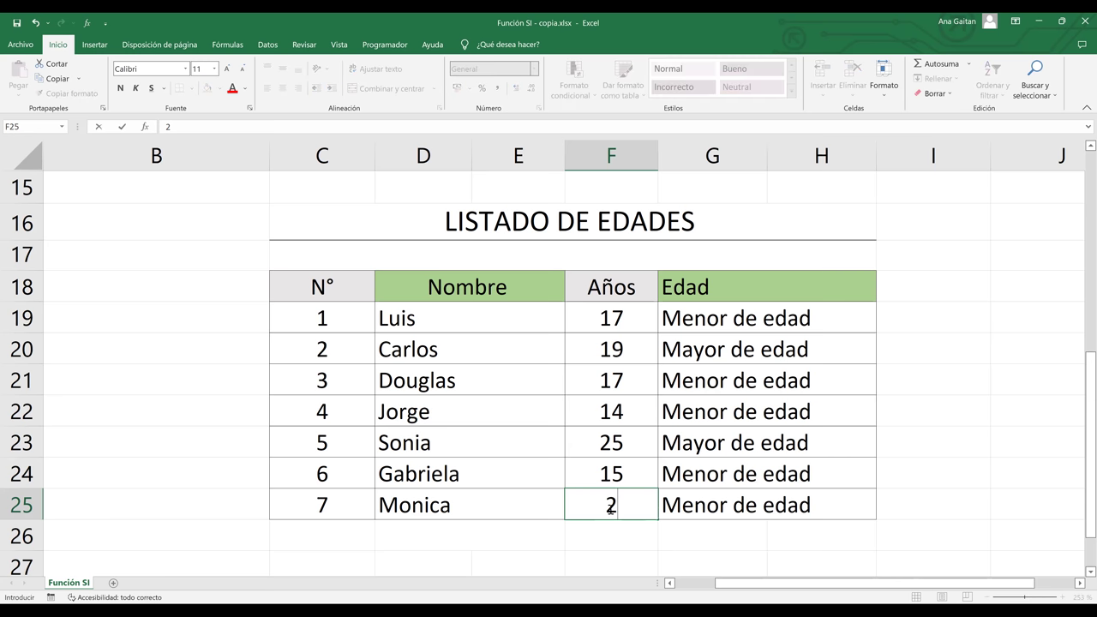
pyautogui.write('0')
pyautogui.press('Return')
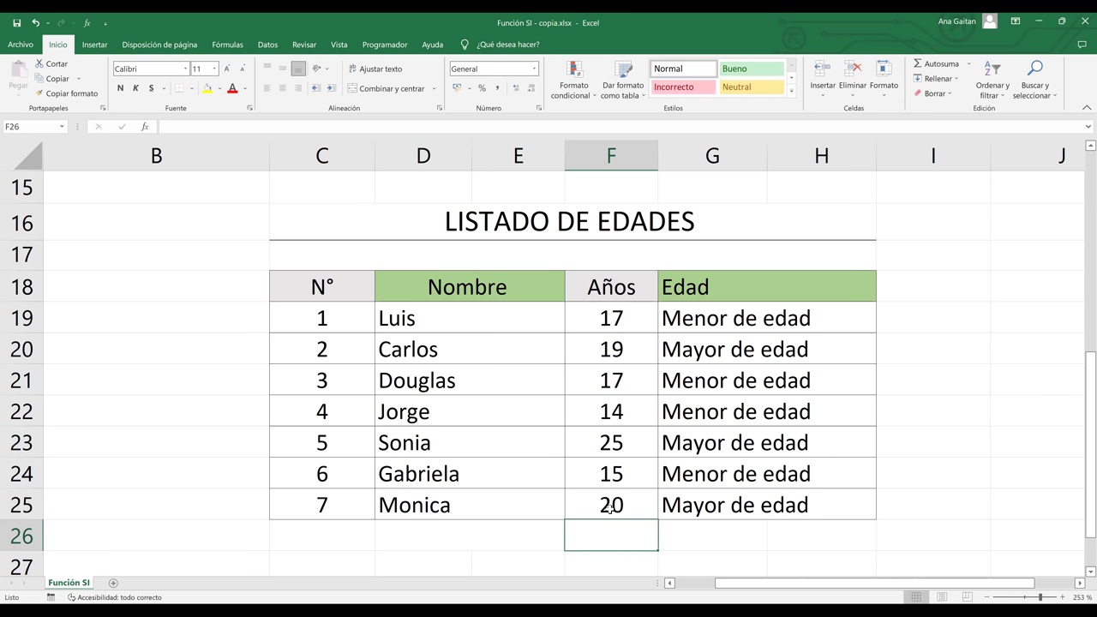
pyautogui.click(727, 510)
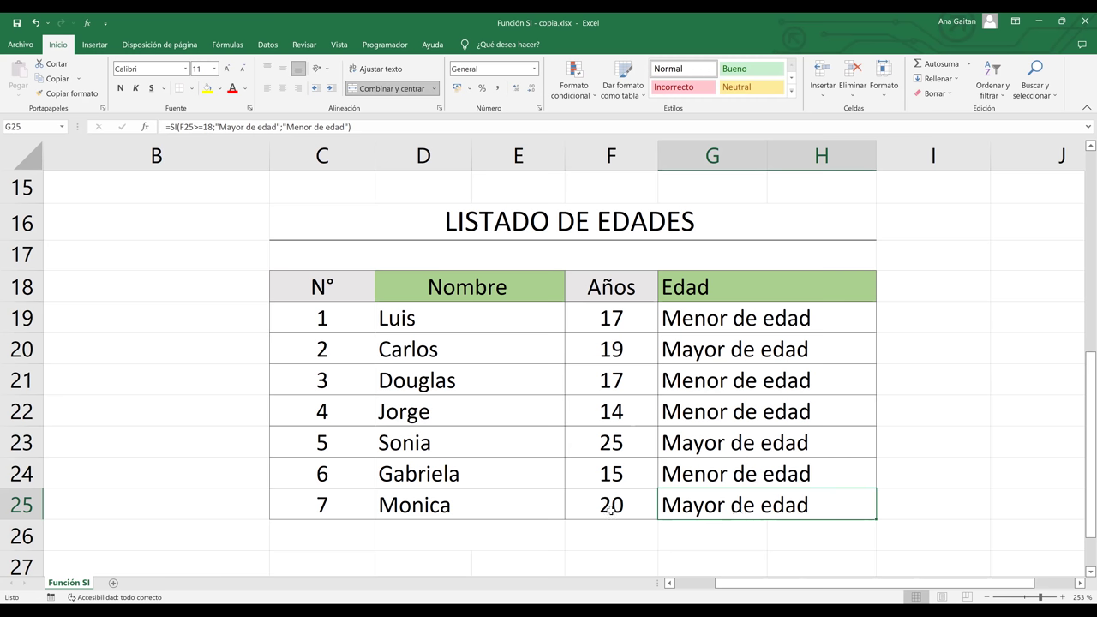
# Set the age in F22 to 4 to test the Edad formula beside it.
pyautogui.click(611, 322)
pyautogui.click(604, 412)
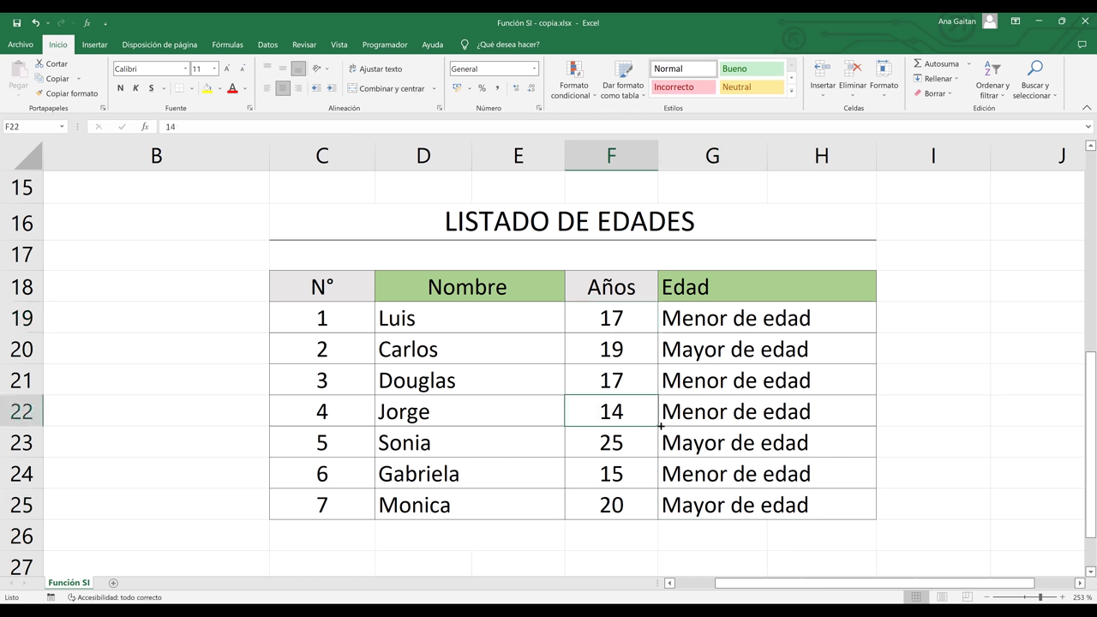
pyautogui.write('4')
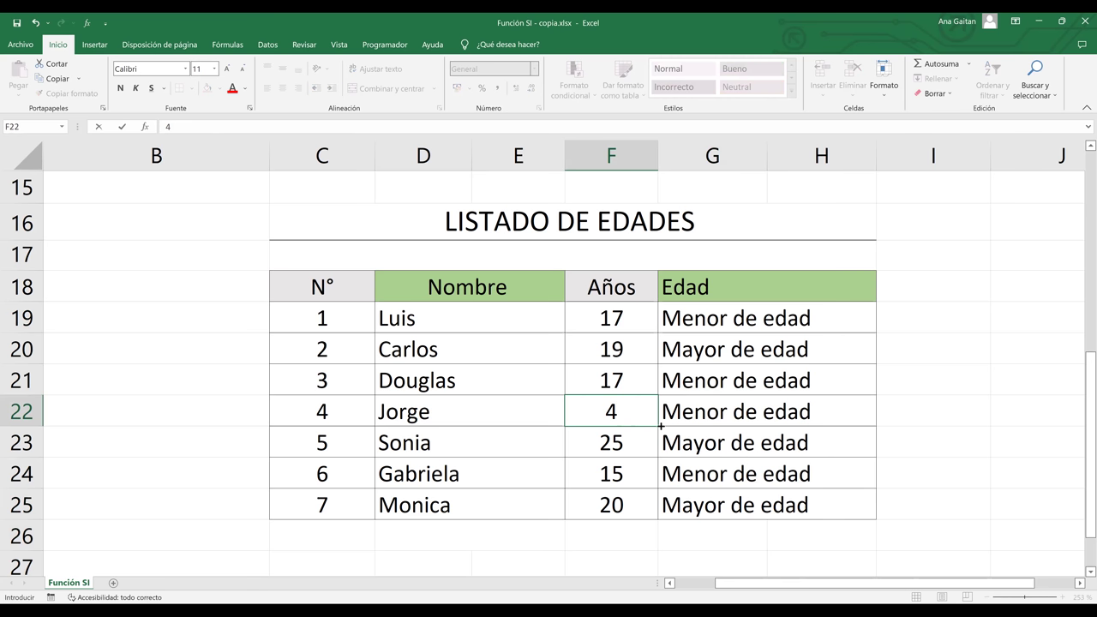
pyautogui.press('Return')
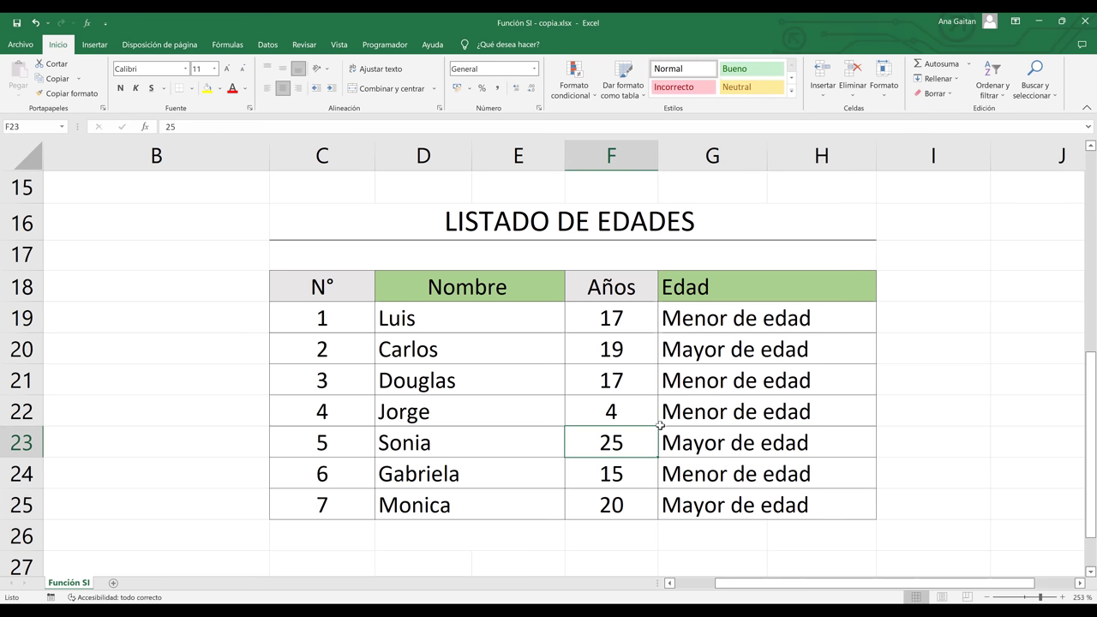
# Set the age in F22 to 67 and check the Edad result in G22.
pyautogui.click(619, 413)
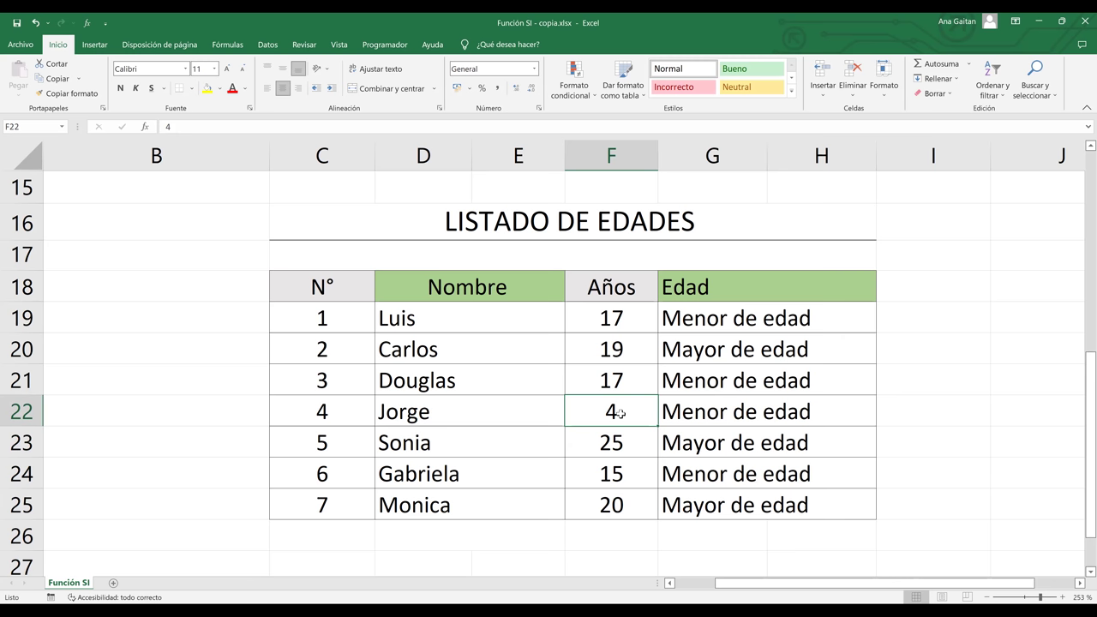
pyautogui.write('67')
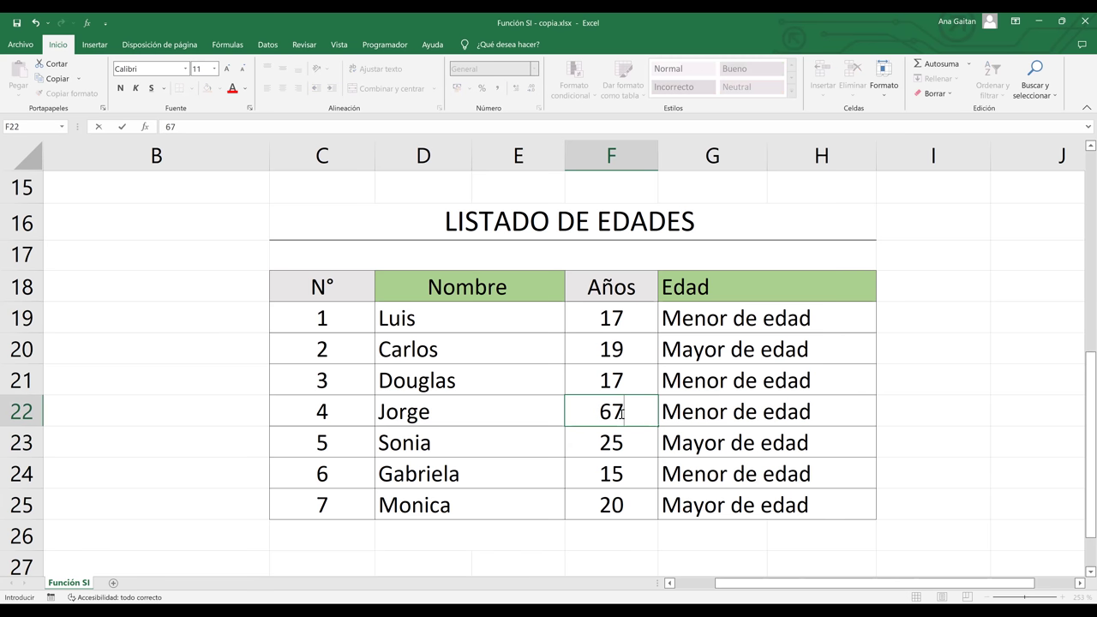
pyautogui.press('Return')
pyautogui.click(725, 409)
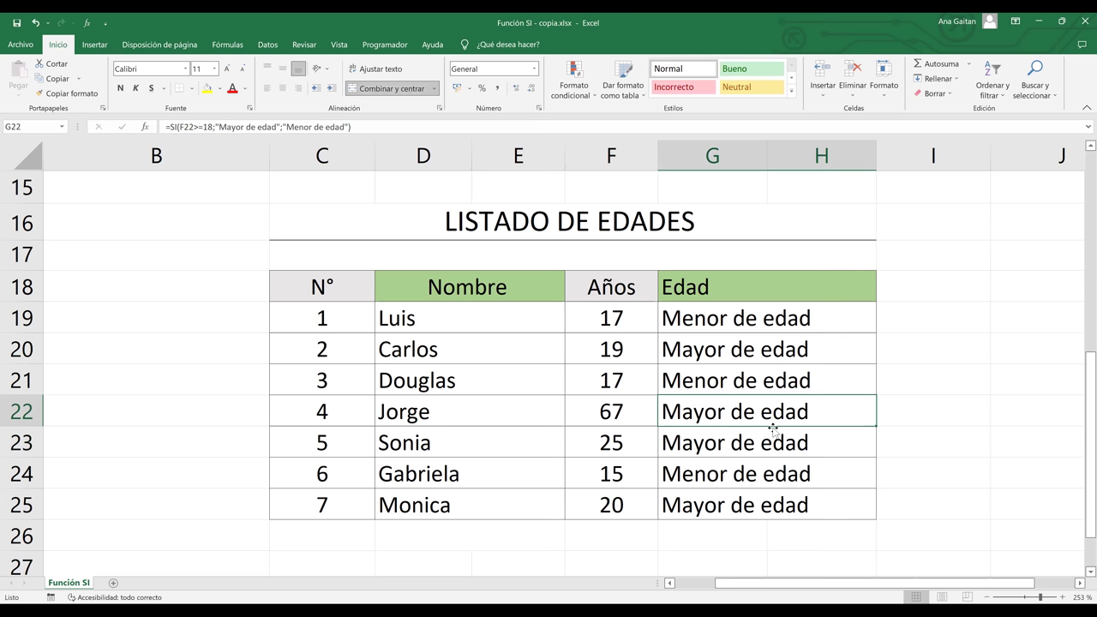
pyautogui.click(800, 447)
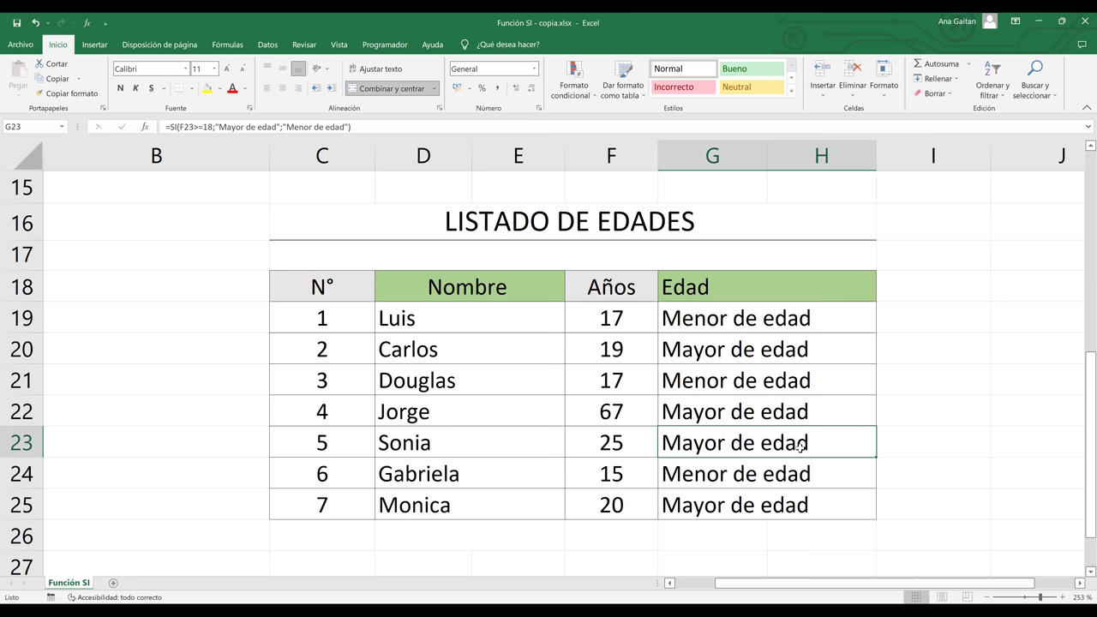
pyautogui.click(980, 463)
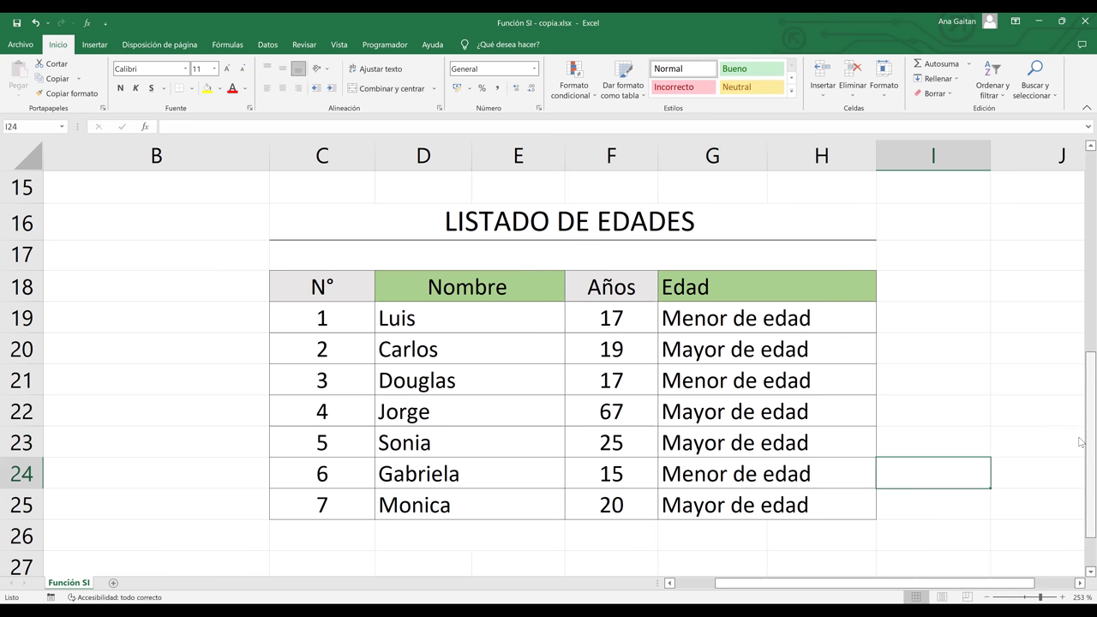
# Copy the Nombre column of the age list with its header, D18:E25.
pyautogui.moveTo(1081, 369); pyautogui.dragTo(1081, 433)
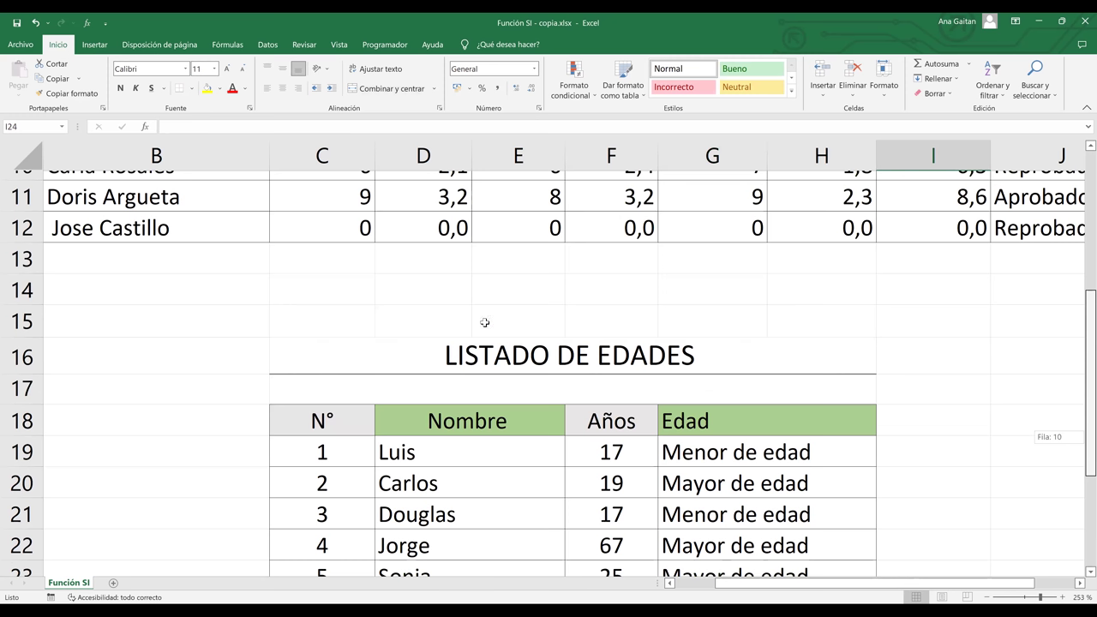
pyautogui.scroll(-1, 485, 323)
pyautogui.moveTo(468, 323); pyautogui.dragTo(488, 523)
pyautogui.hotkey('ctrl', 'c')
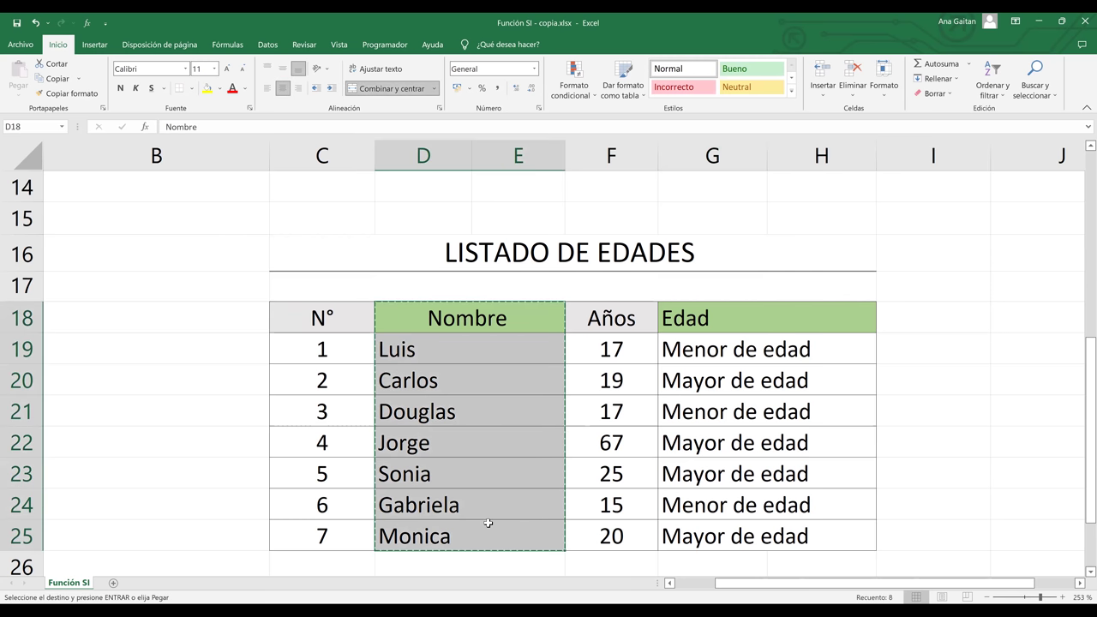
pyautogui.click(120, 347)
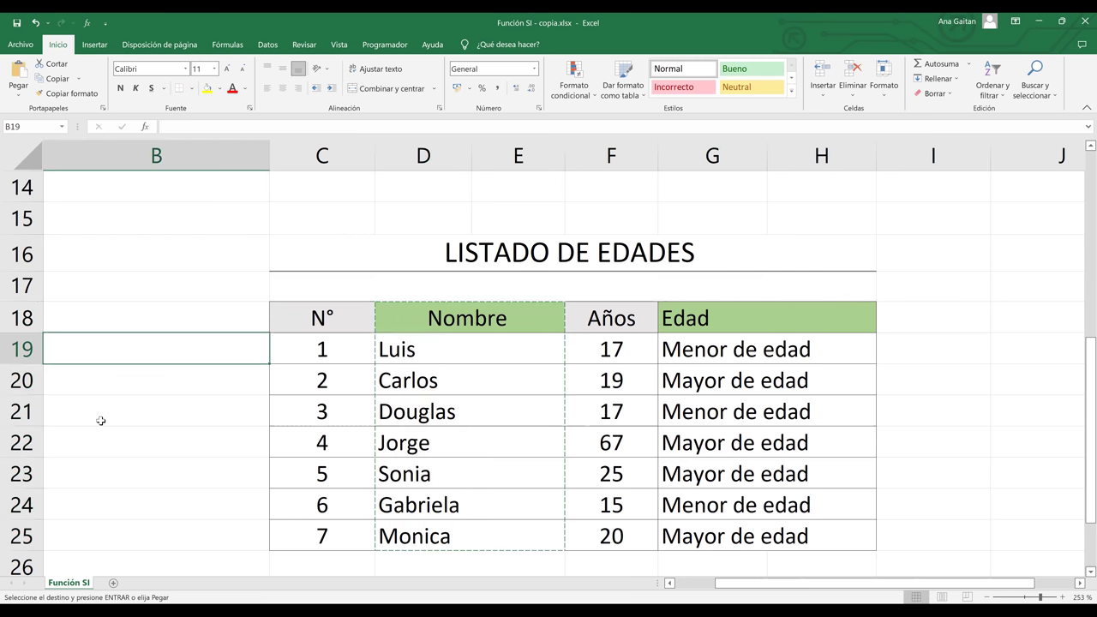
# Paste the copied names at B3 of a new sheet and unmerge the pasted cells.
pyautogui.click(114, 584)
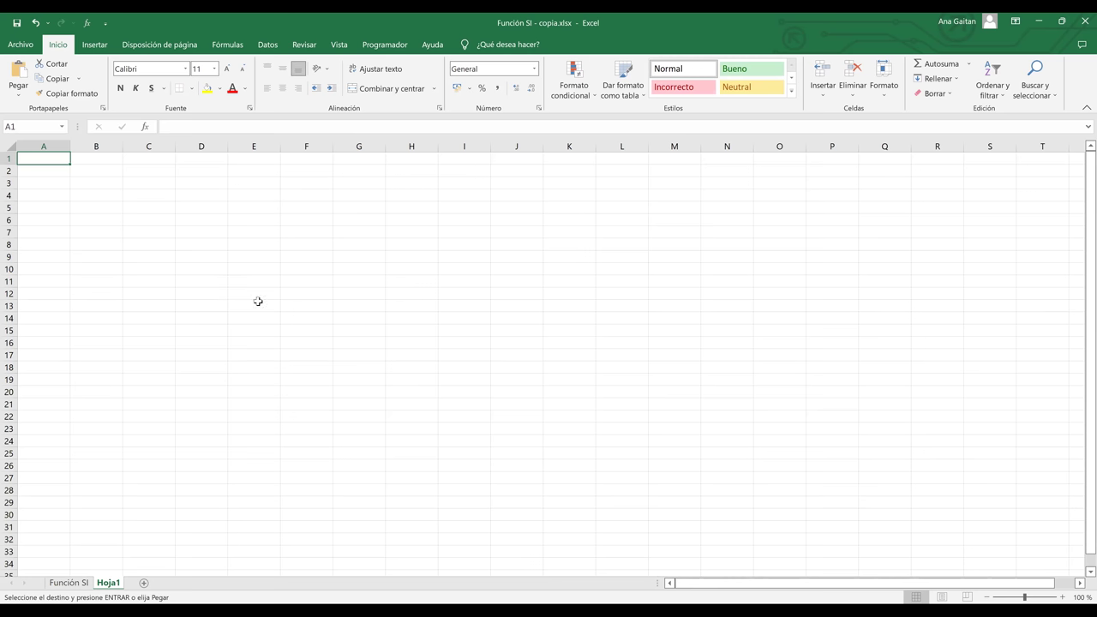
pyautogui.scroll(4, 258, 302)
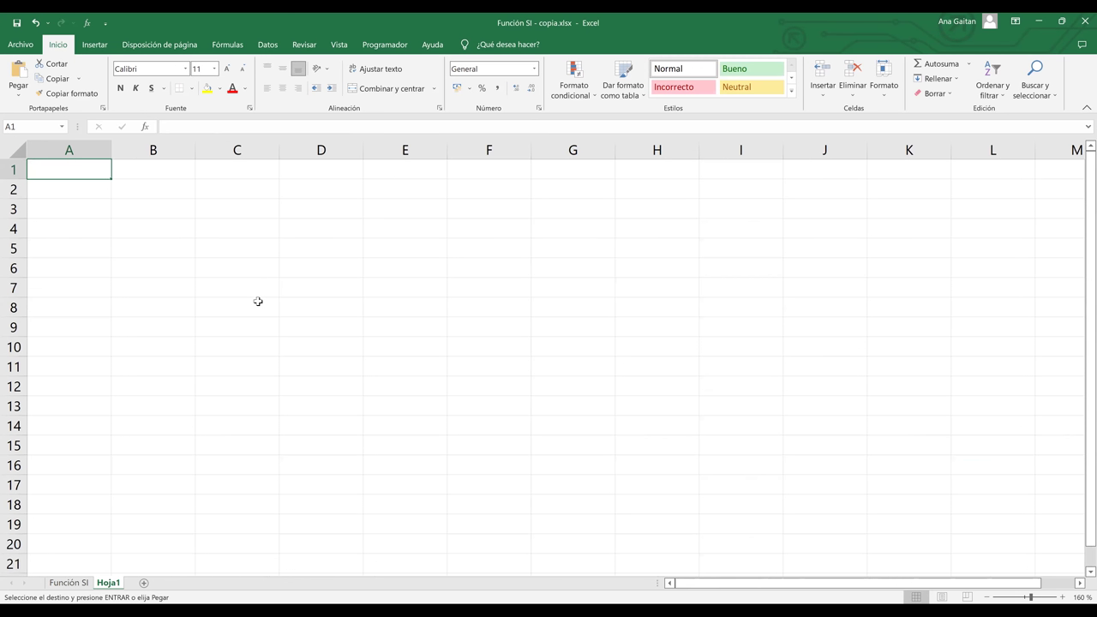
pyautogui.scroll(3, 258, 302)
pyautogui.click(165, 227)
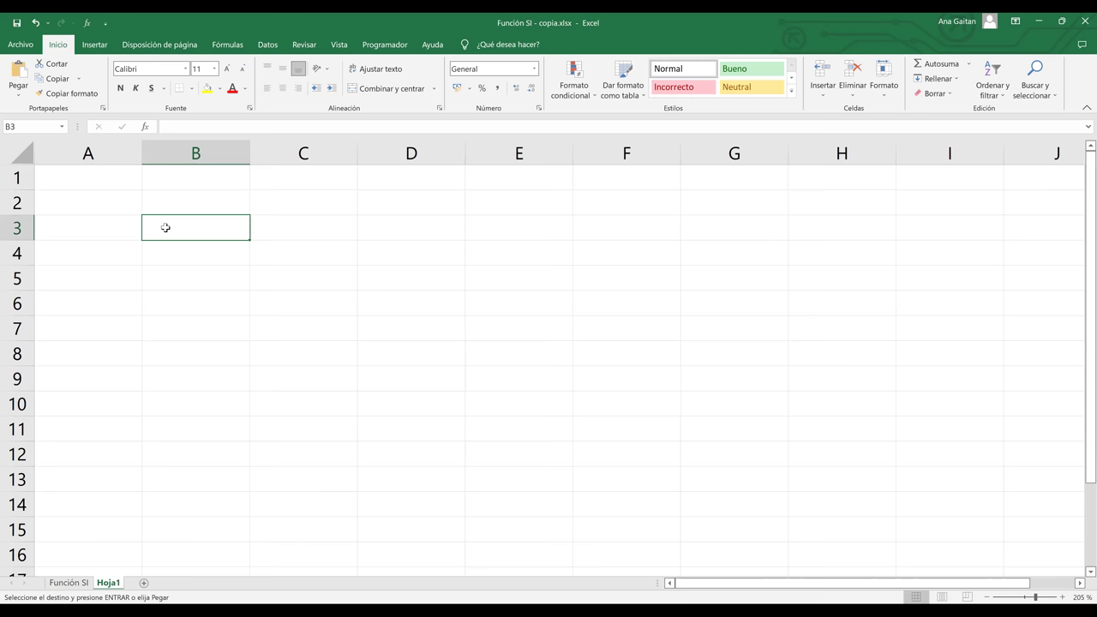
pyautogui.hotkey('ctrl', 'v')
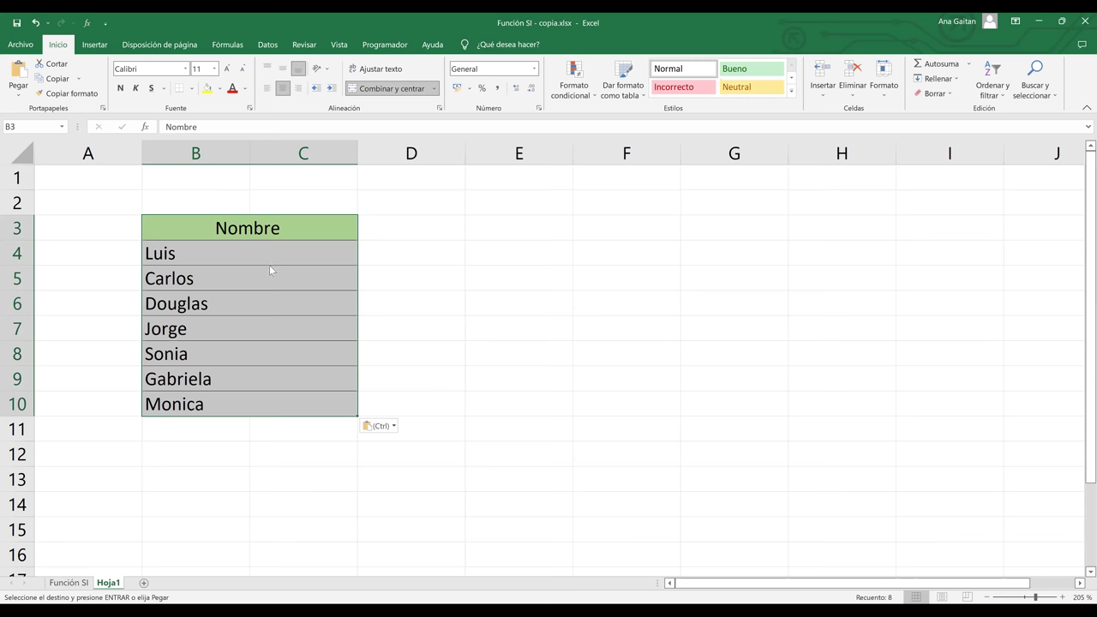
pyautogui.click(385, 89)
pyautogui.click(430, 295)
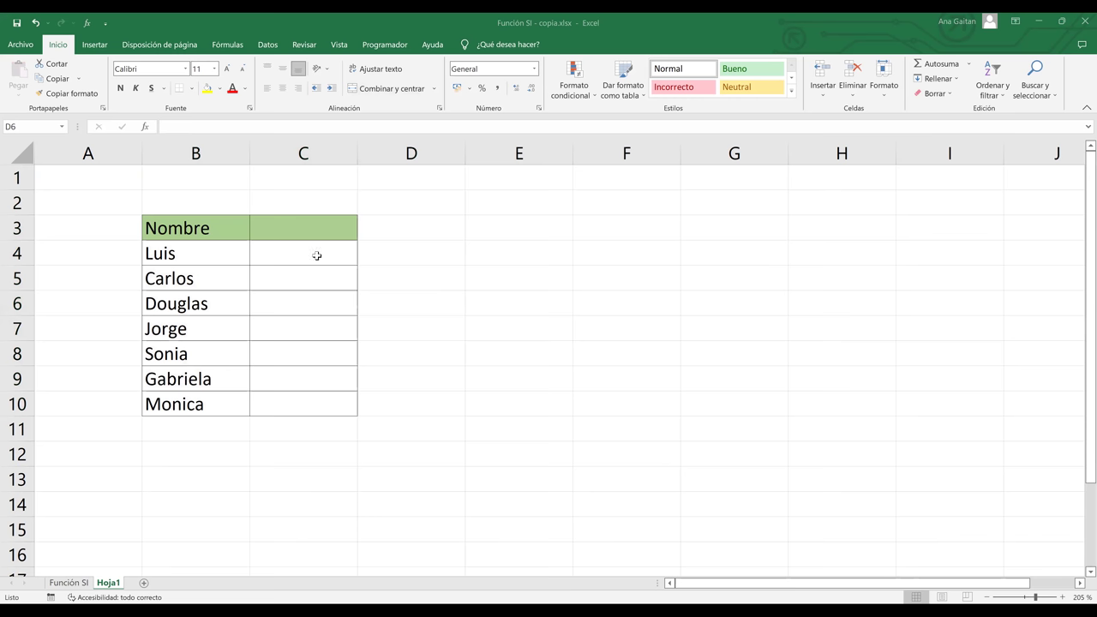
# Replace the header in B3 with "Vendedores".
pyautogui.click(196, 222)
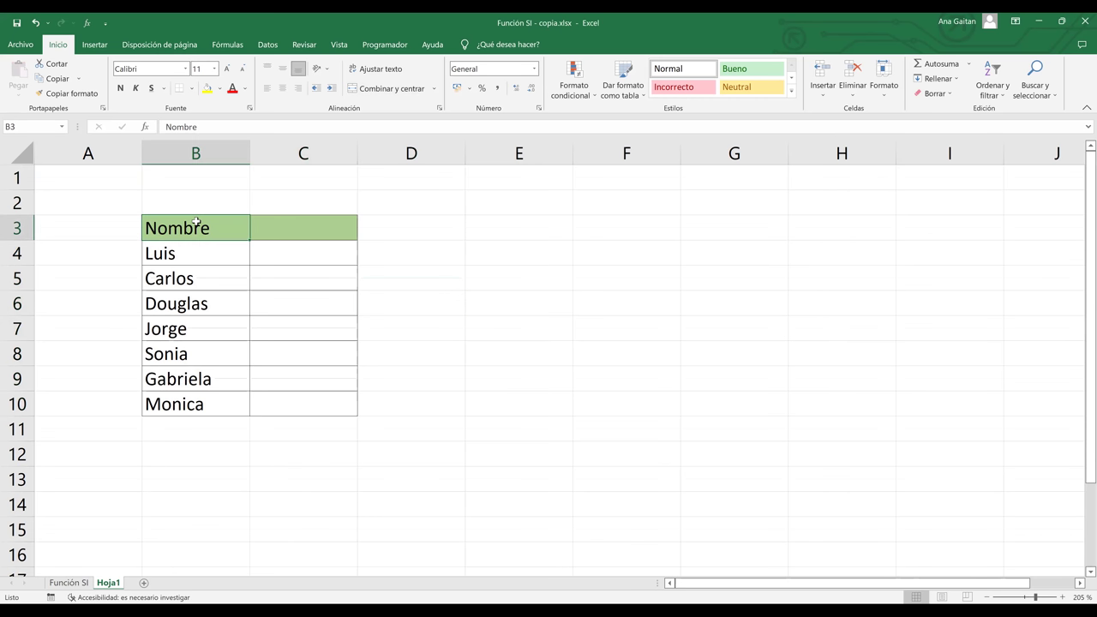
pyautogui.press('BackSpace')
pyautogui.write('Vend')
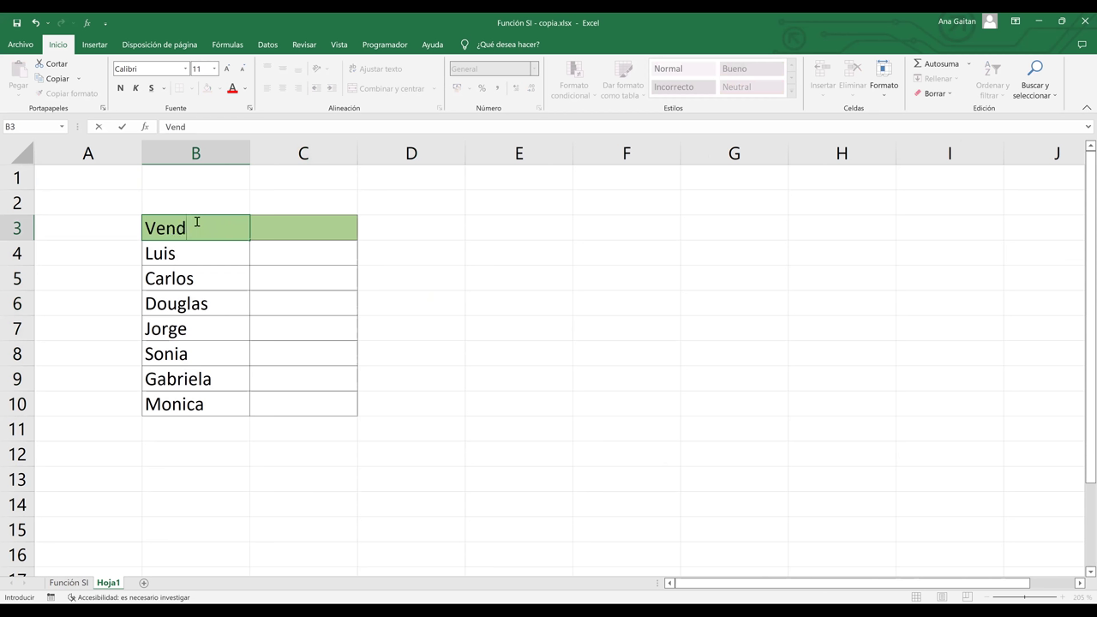
pyautogui.write('edores')
pyautogui.press('Return')
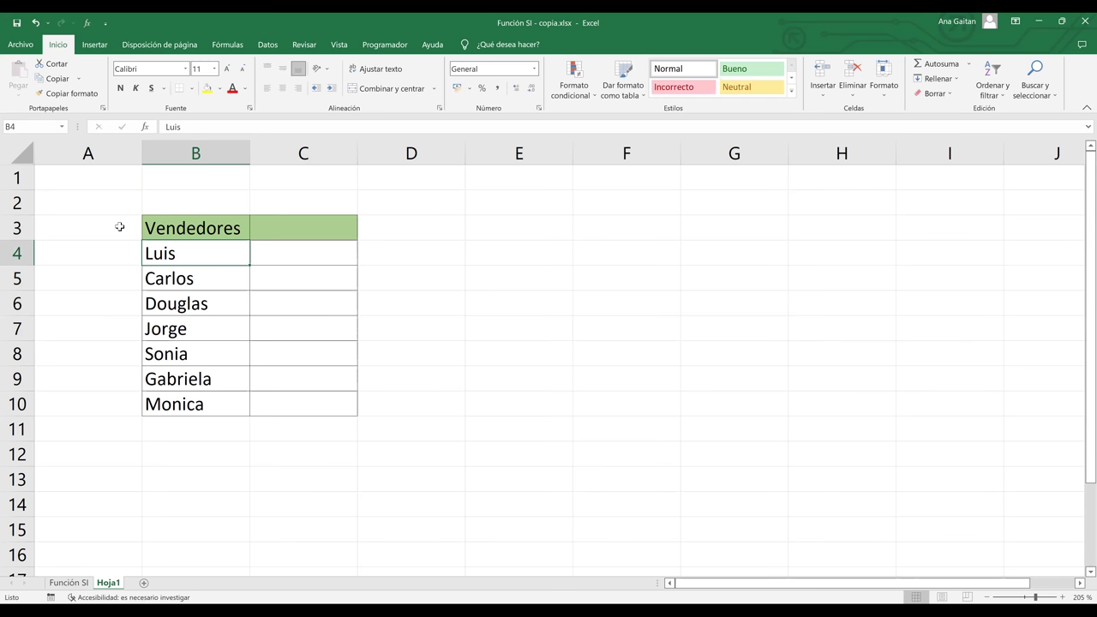
# Enter the header "N°" in A3 and start the numbering with 1 in A4 and 2 in A5.
pyautogui.click(120, 227)
pyautogui.write('N')
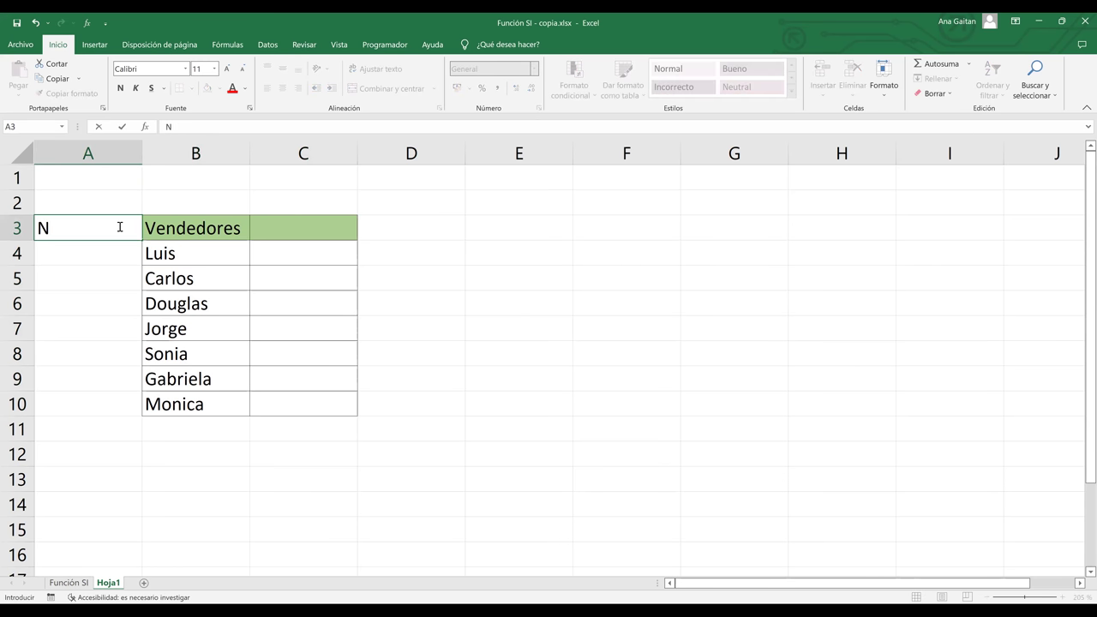
pyautogui.write('`')
pyautogui.press('BackSpace')
pyautogui.write('~')
pyautogui.press('BackSpace')
pyautogui.press('Return')
pyautogui.write('1')
pyautogui.press('Return')
pyautogui.write('2')
pyautogui.press('Return')
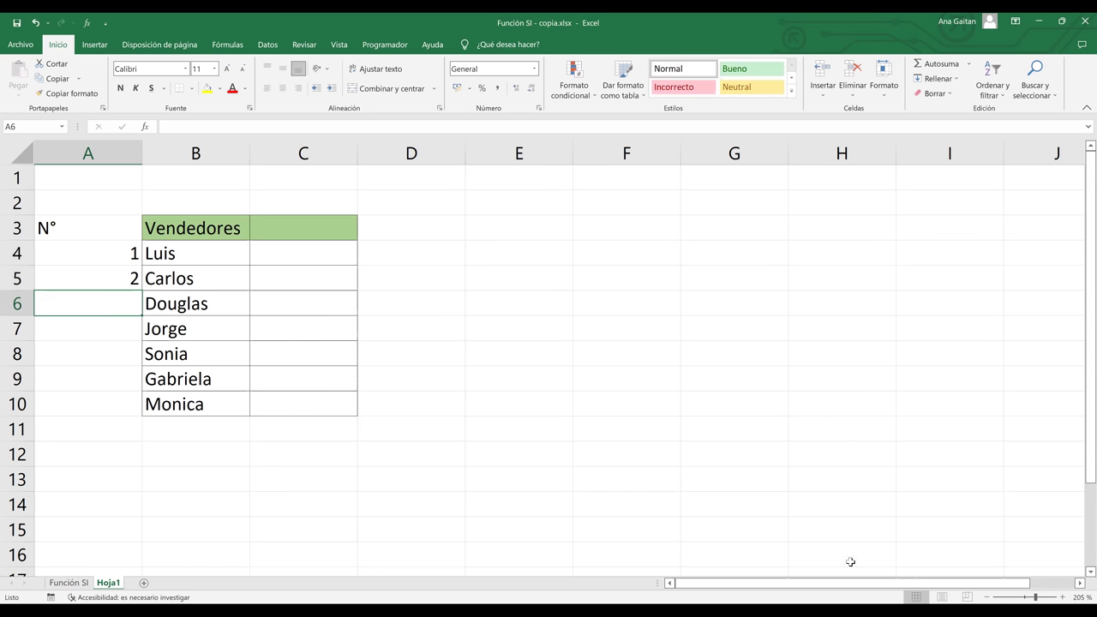
# Extend the numbering in column A down to 7 in A10 and narrow the column to fit its contents.
pyautogui.moveTo(121, 250); pyautogui.dragTo(63, 163)
pyautogui.click(56, 225)
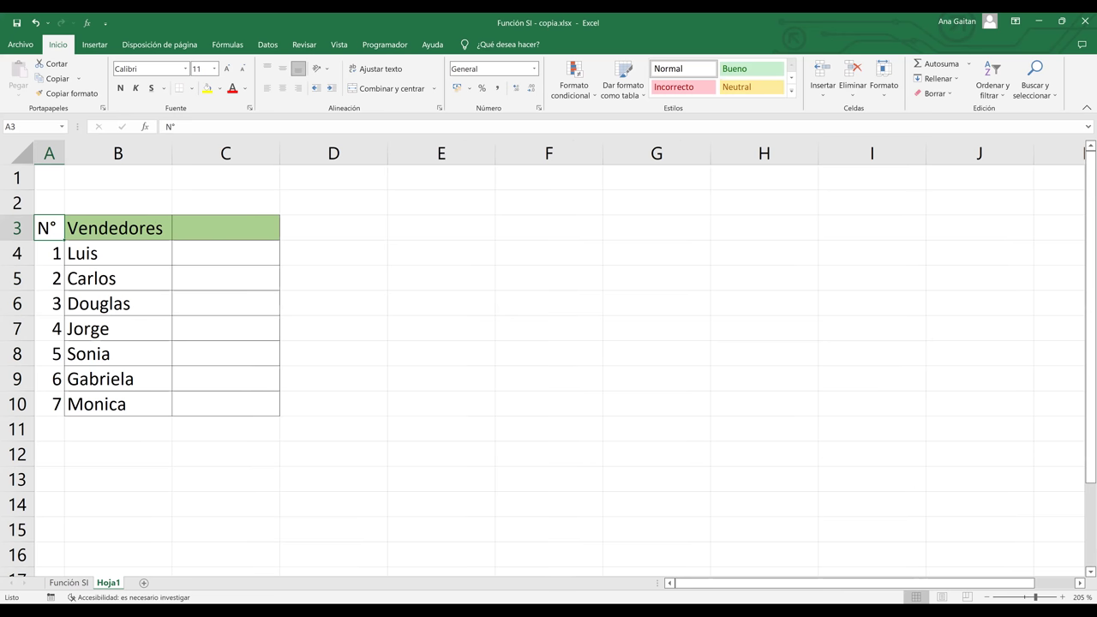
pyautogui.press('Right')
pyautogui.press('Right')
pyautogui.press('Down')
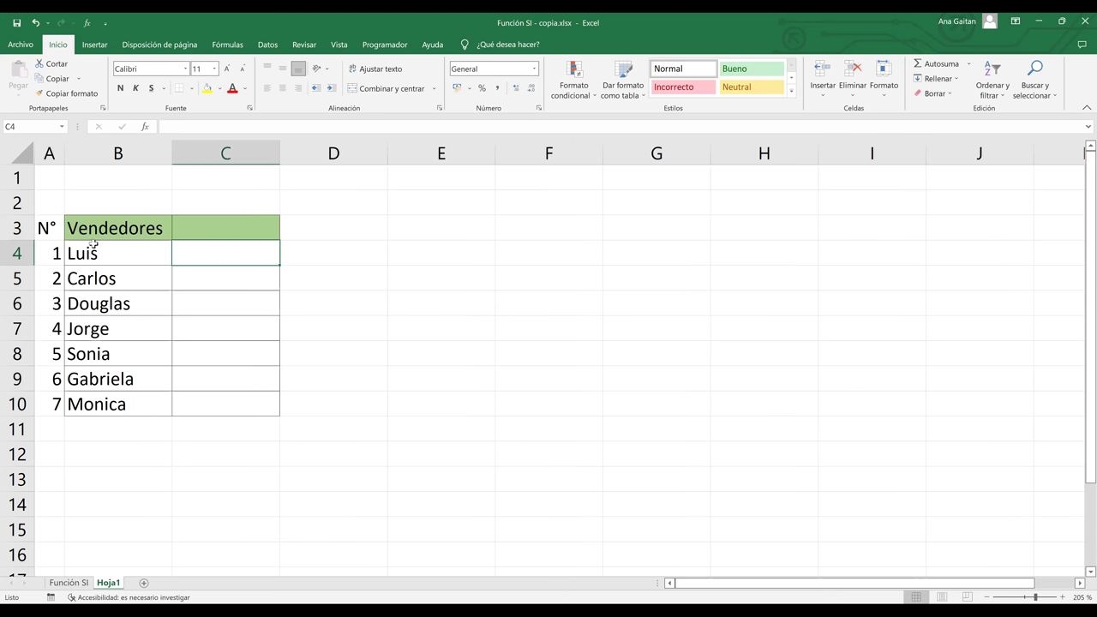
# Enter "Enero" as the header in C3 and fill the month series across to Junio in H3.
pyautogui.click(220, 224)
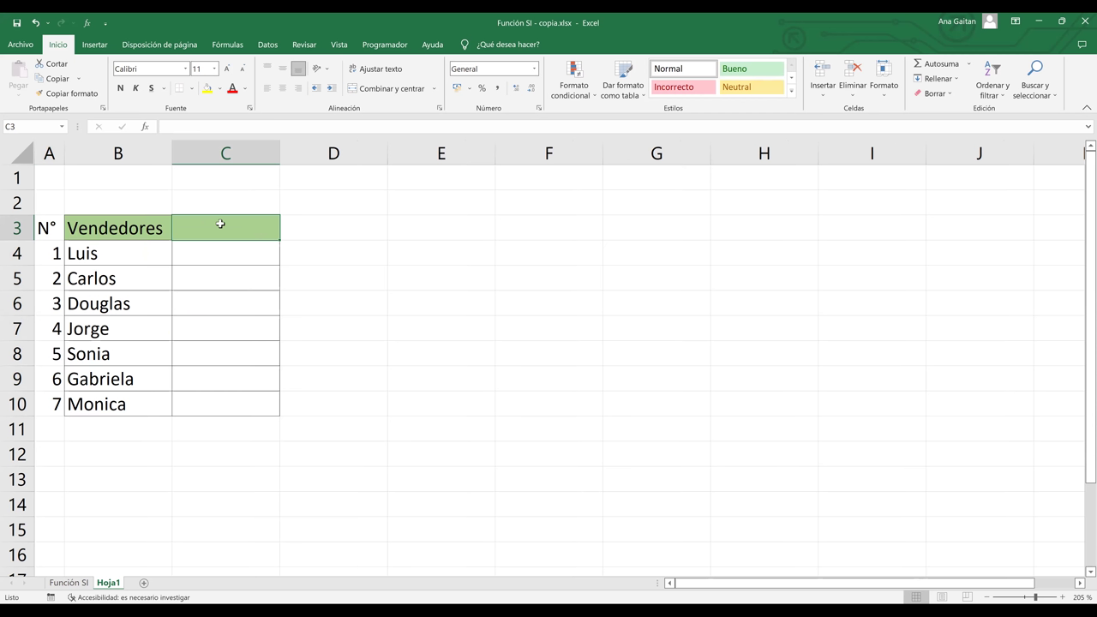
pyautogui.write('E')
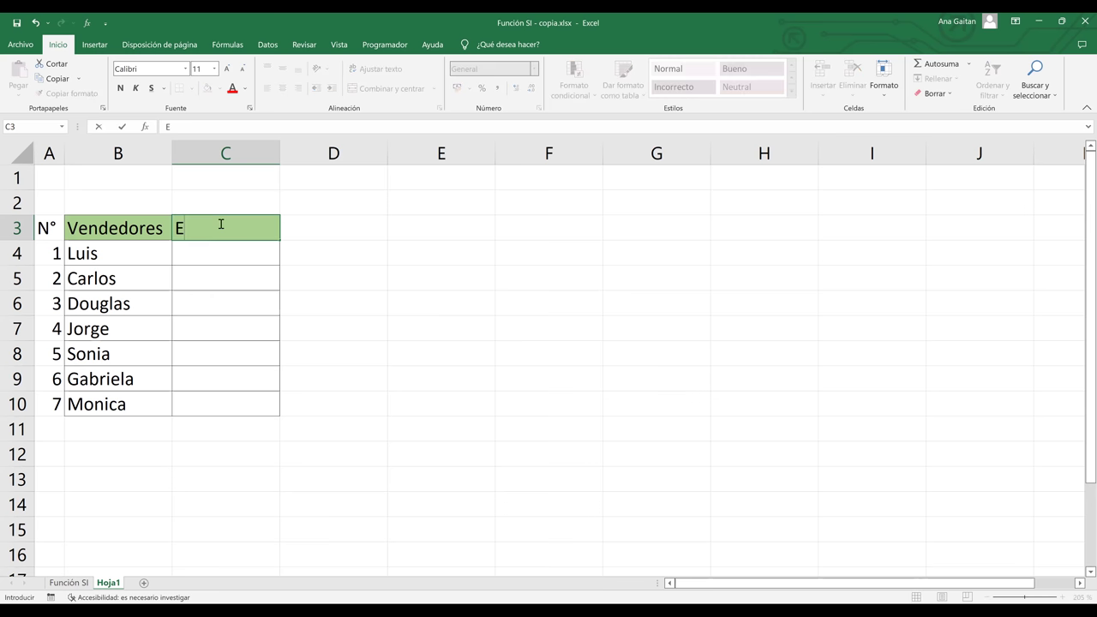
pyautogui.write('nero')
pyautogui.click(354, 285)
pyautogui.click(251, 224)
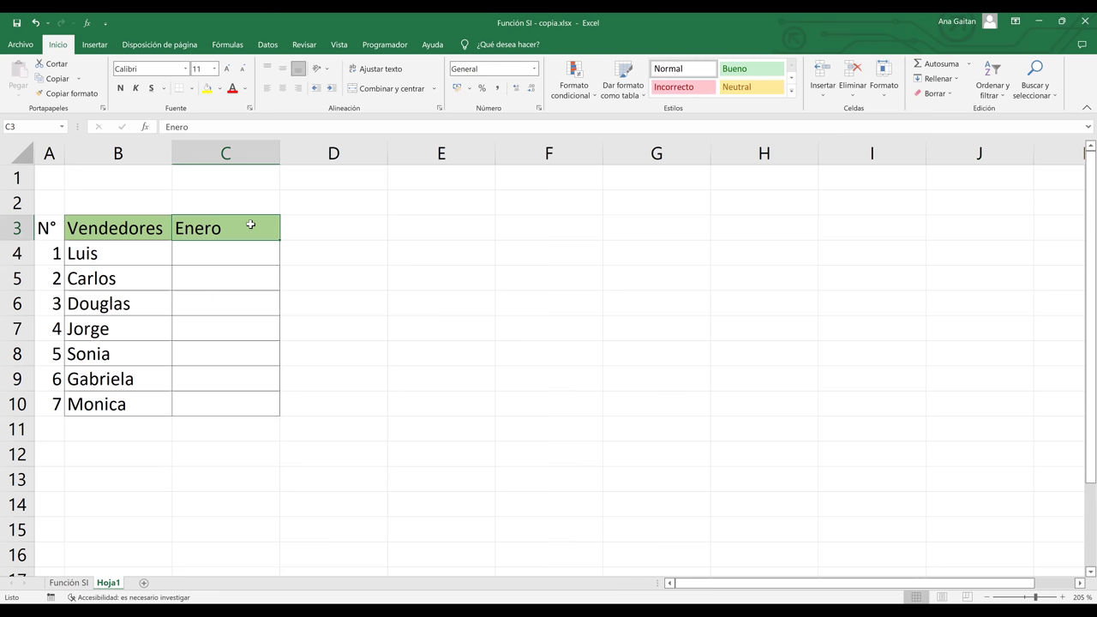
pyautogui.moveTo(280, 241); pyautogui.dragTo(774, 226)
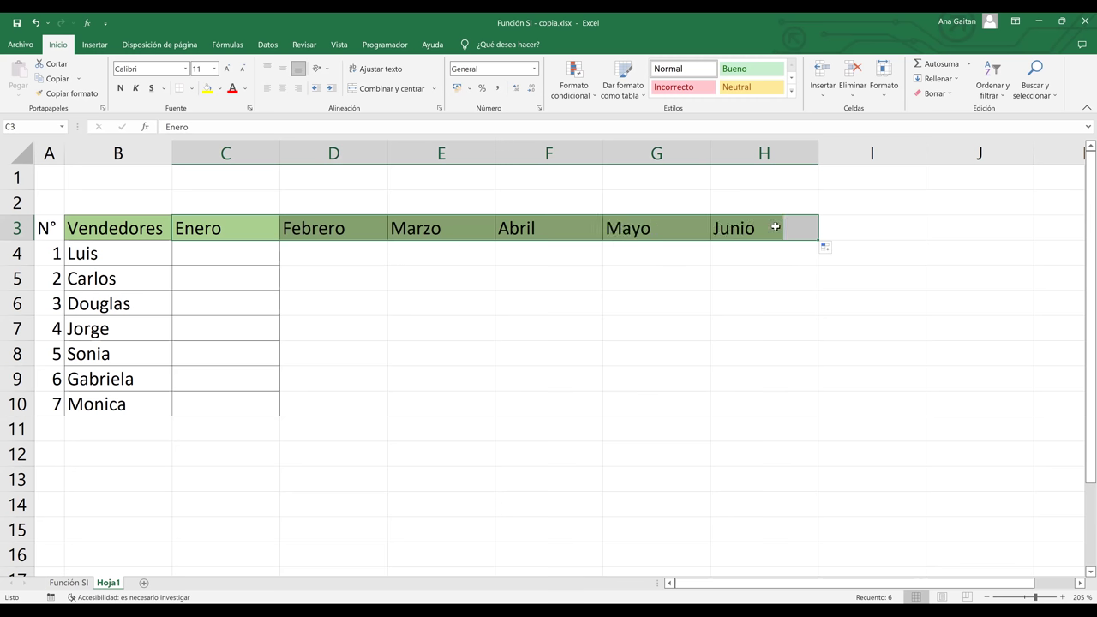
# Enter 100 in C4 and 150 in D4, then fill the series across the row to 350 in H4.
pyautogui.click(774, 256)
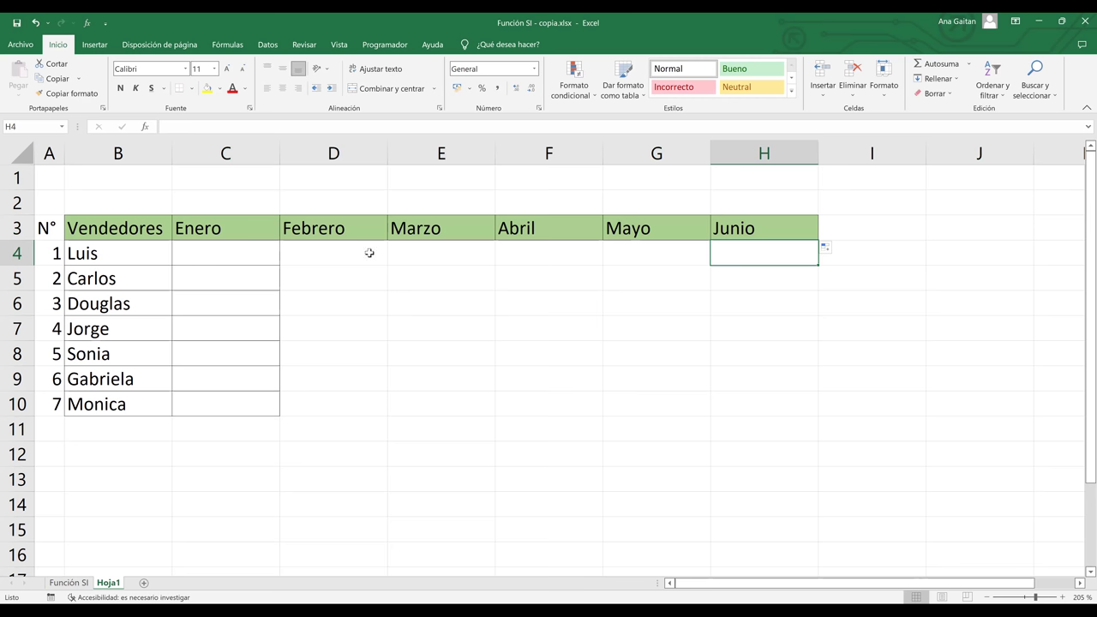
pyautogui.click(211, 258)
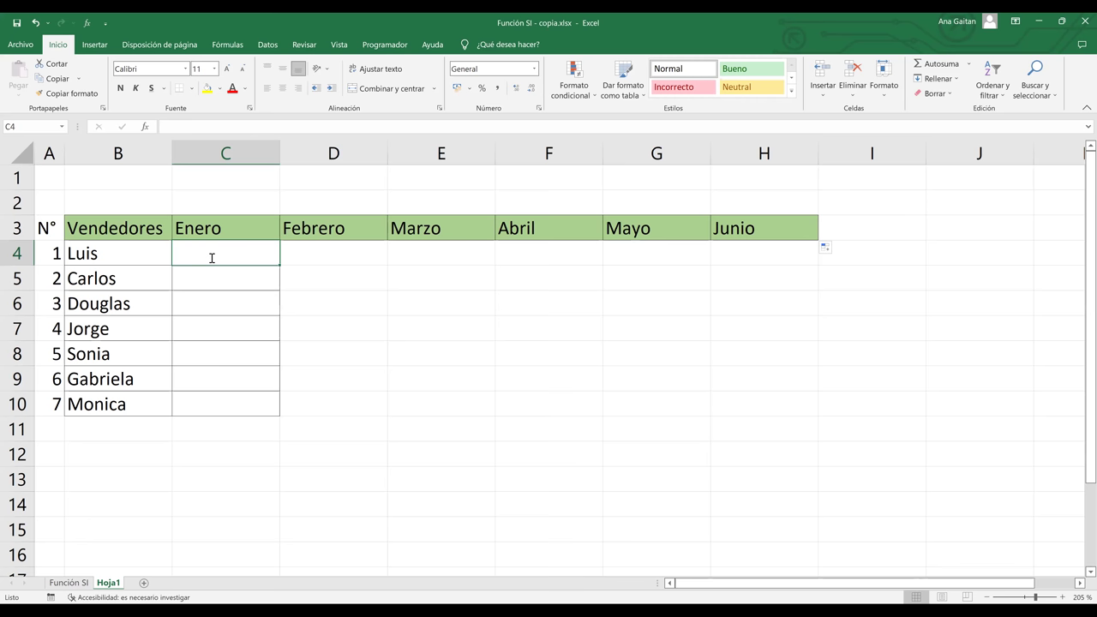
pyautogui.write('100')
pyautogui.press('Tab')
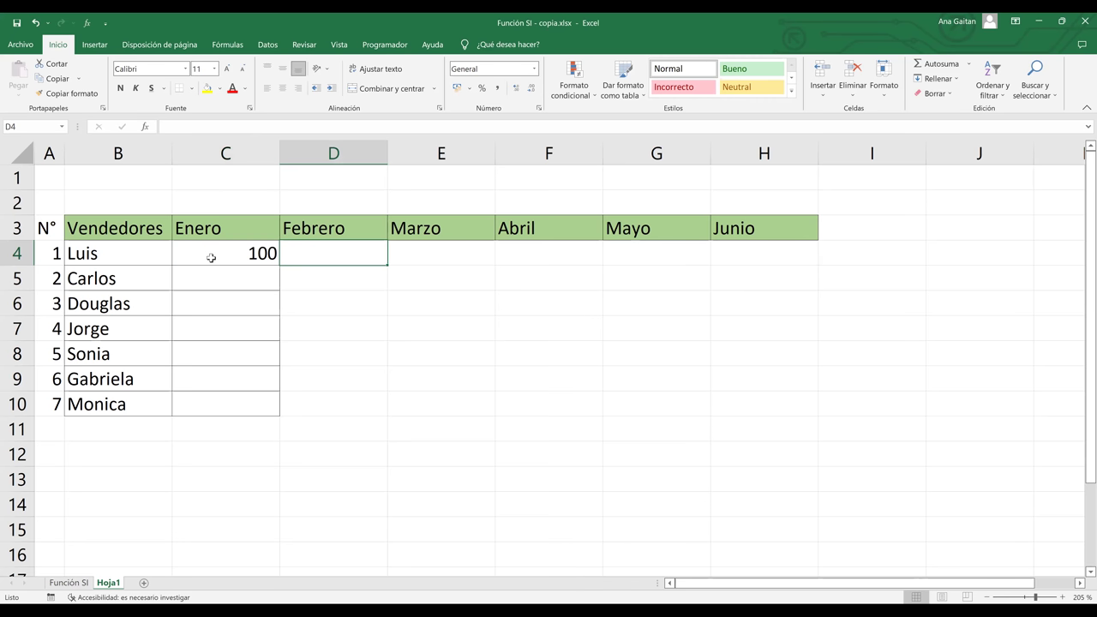
pyautogui.write('15')
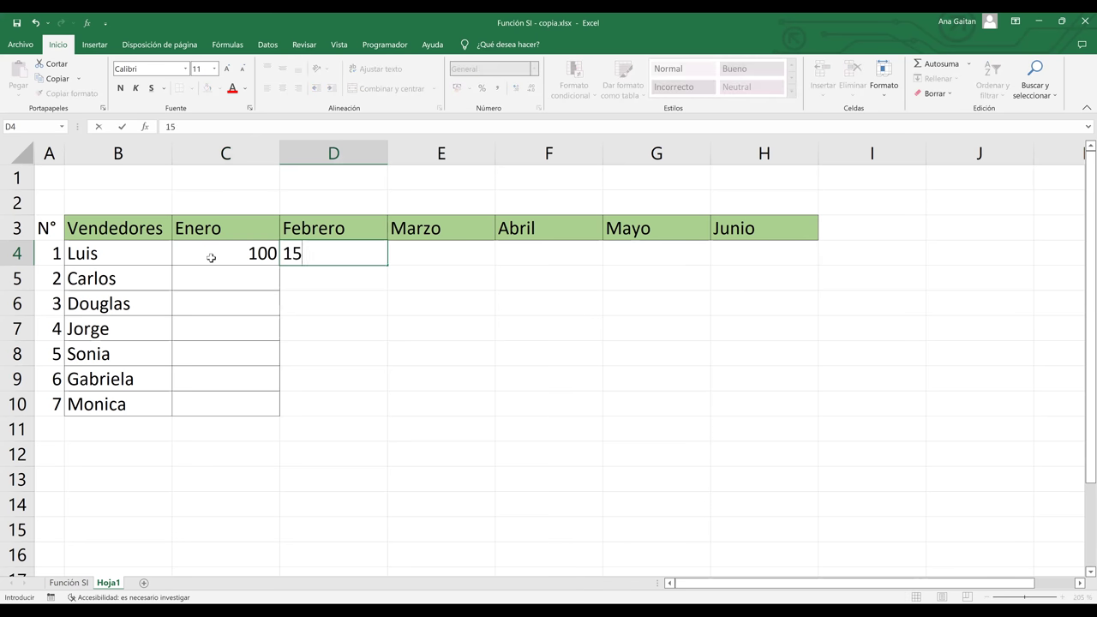
pyautogui.write('0')
pyautogui.moveTo(225, 253); pyautogui.dragTo(788, 254)
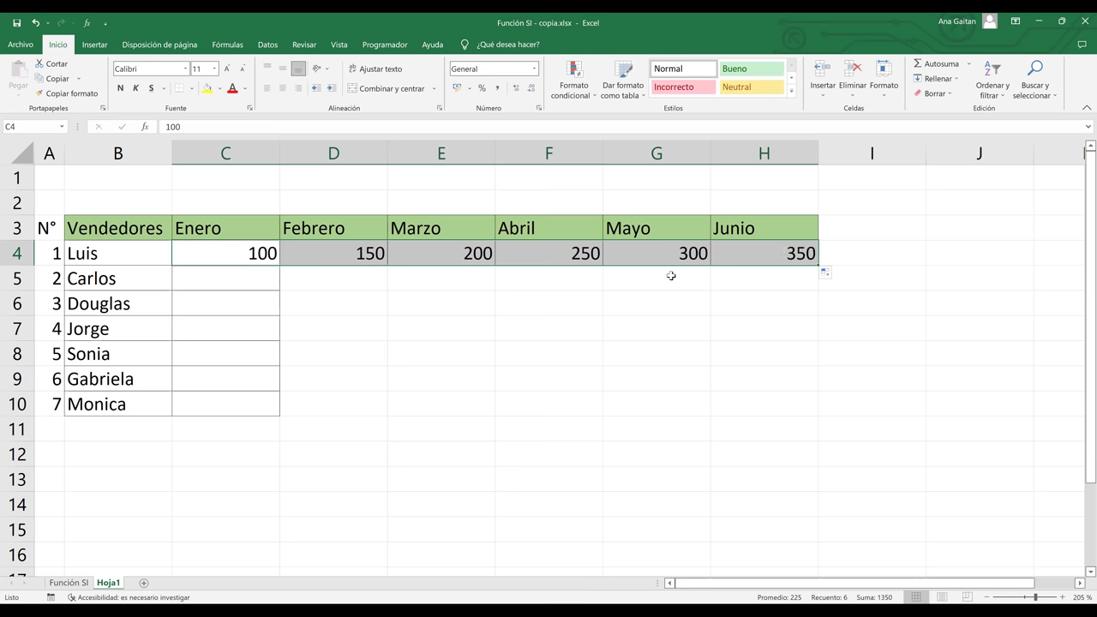
# Enter 125 in C5 and extend the Enero series from C4:C5 down to 250 in C10.
pyautogui.click(224, 281)
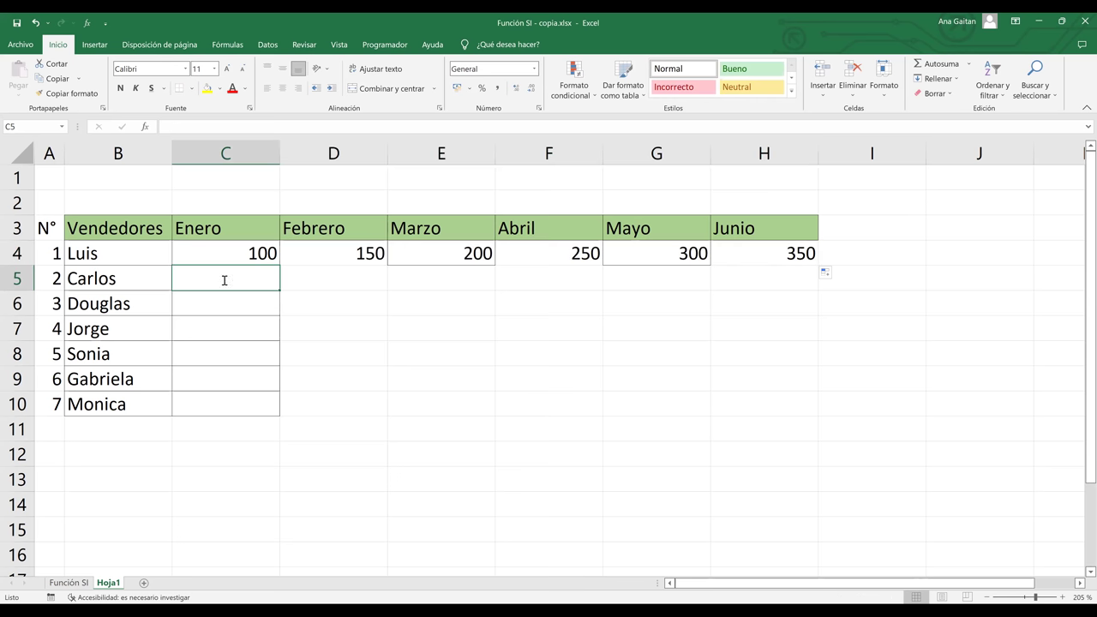
pyautogui.write('125')
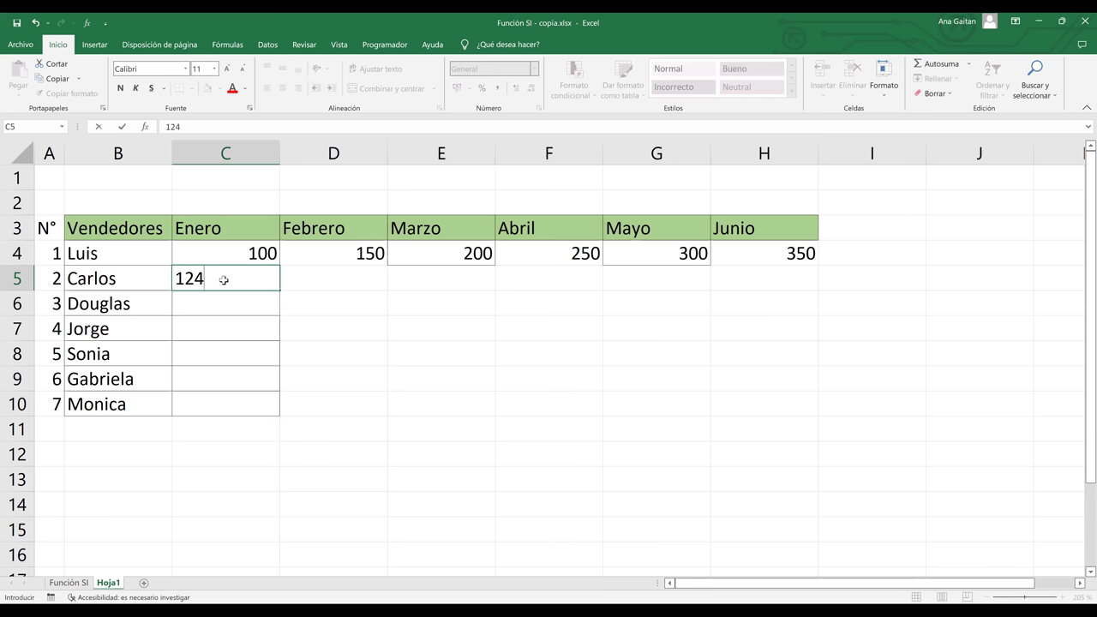
pyautogui.click(224, 257)
pyautogui.keyDown('shift'); pyautogui.click(265, 279); pyautogui.keyUp('shift')
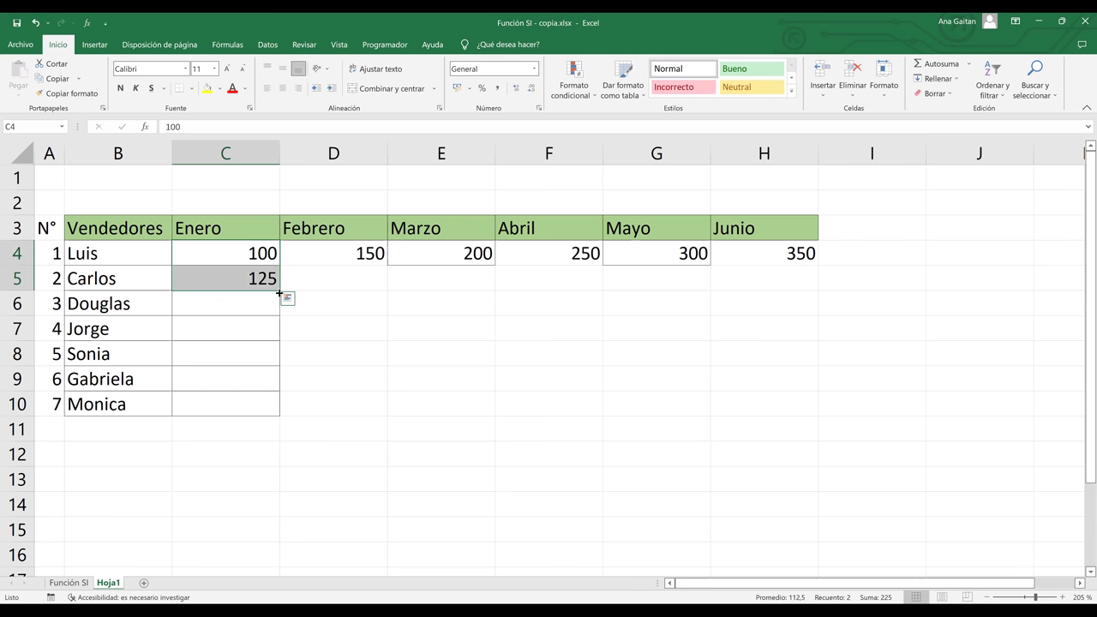
pyautogui.moveTo(274, 330); pyautogui.dragTo(273, 420)
# Enter 175 in D5 and extend the Febrero series from D4:D5 down to 300 in D10.
pyautogui.click(328, 286)
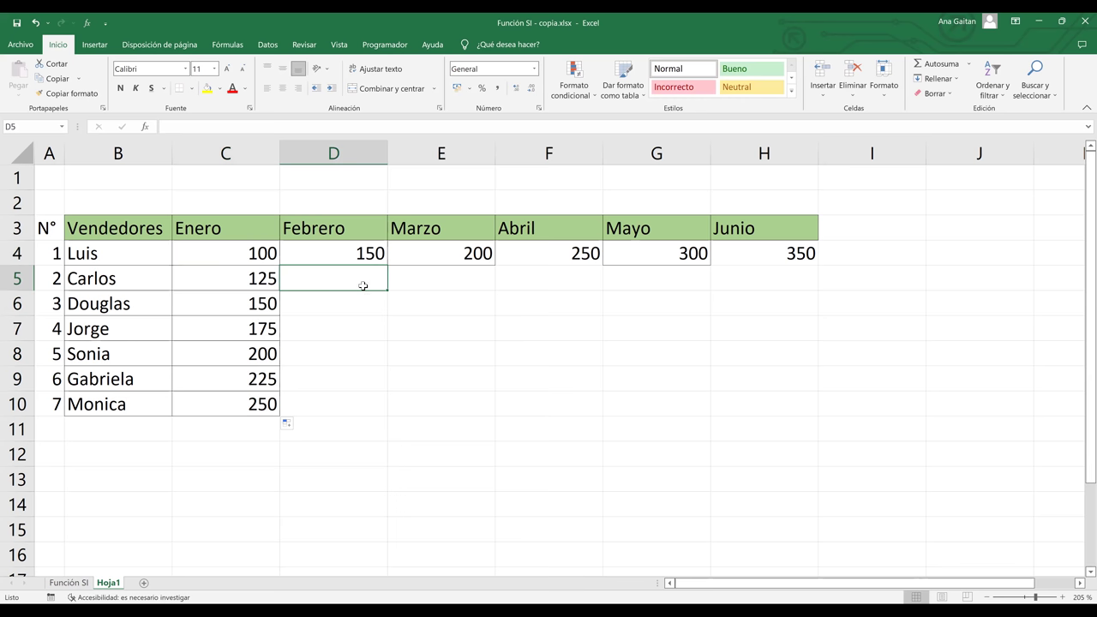
pyautogui.write('1')
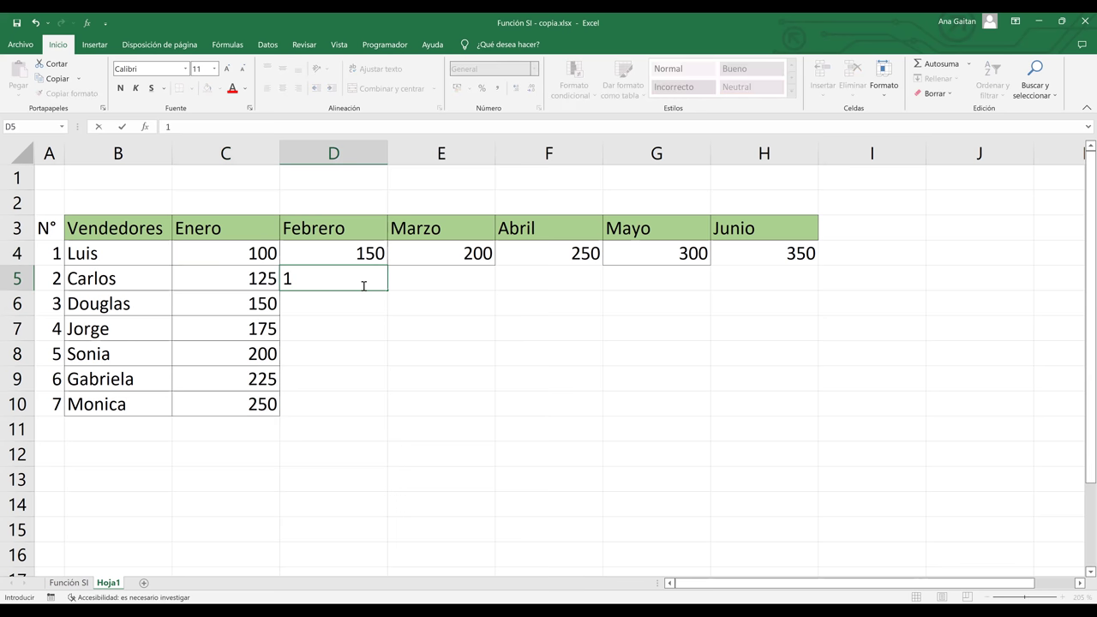
pyautogui.write('75')
pyautogui.press('Return')
pyautogui.click(361, 250)
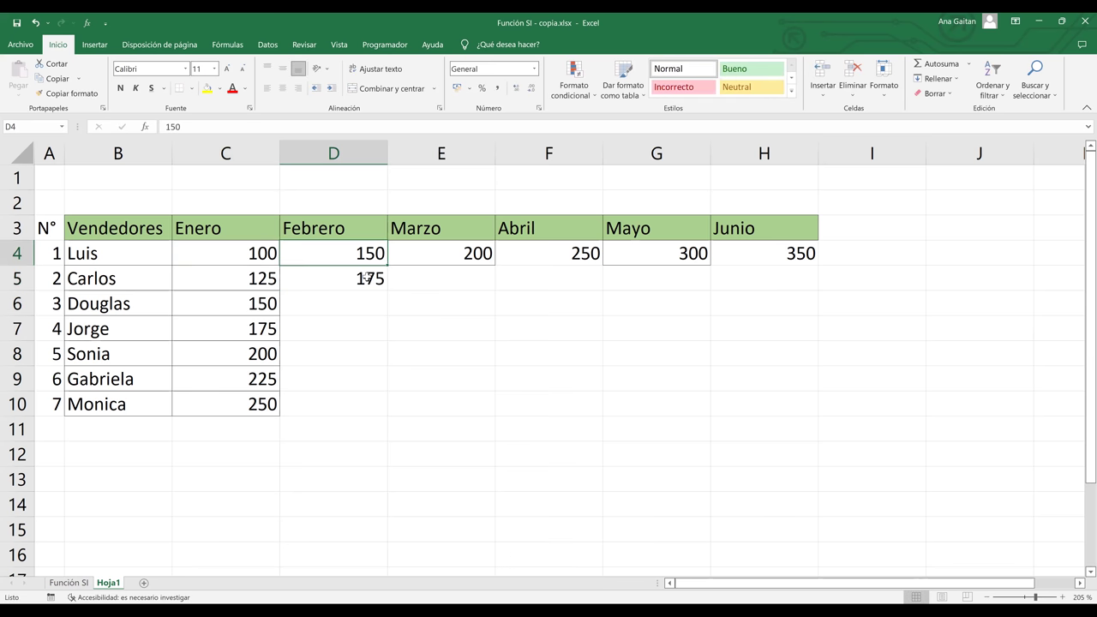
pyautogui.keyDown('shift'); pyautogui.click(366, 278); pyautogui.keyUp('shift')
pyautogui.moveTo(386, 294); pyautogui.dragTo(372, 413)
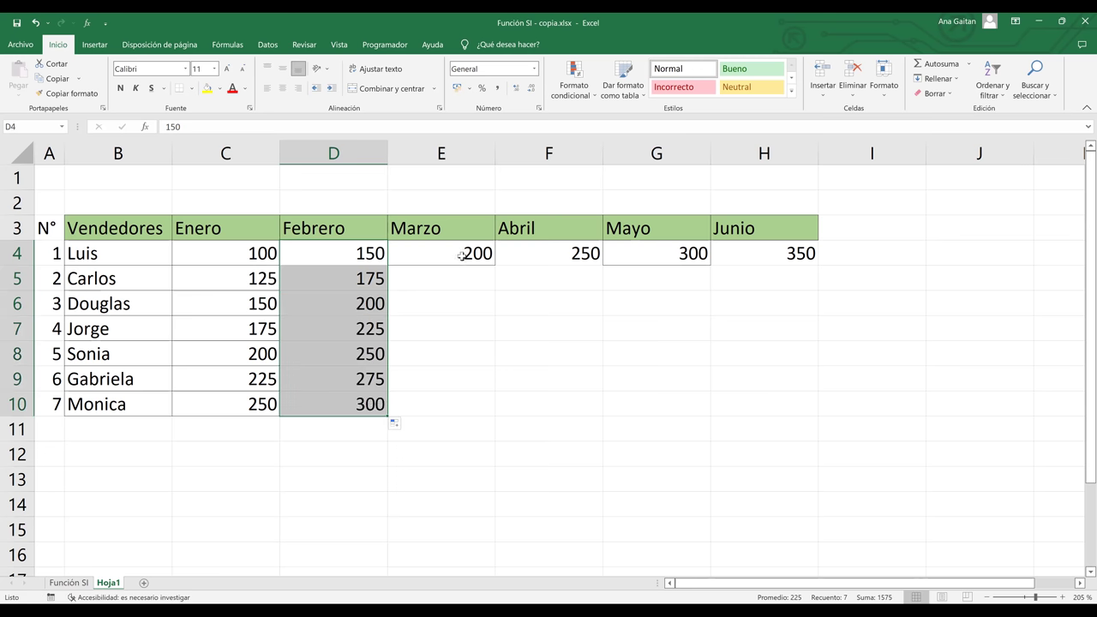
# Enter 225 in E5 and extend the Marzo series from E4:E5 down to 350 in E10.
pyautogui.click(462, 257)
pyautogui.click(473, 287)
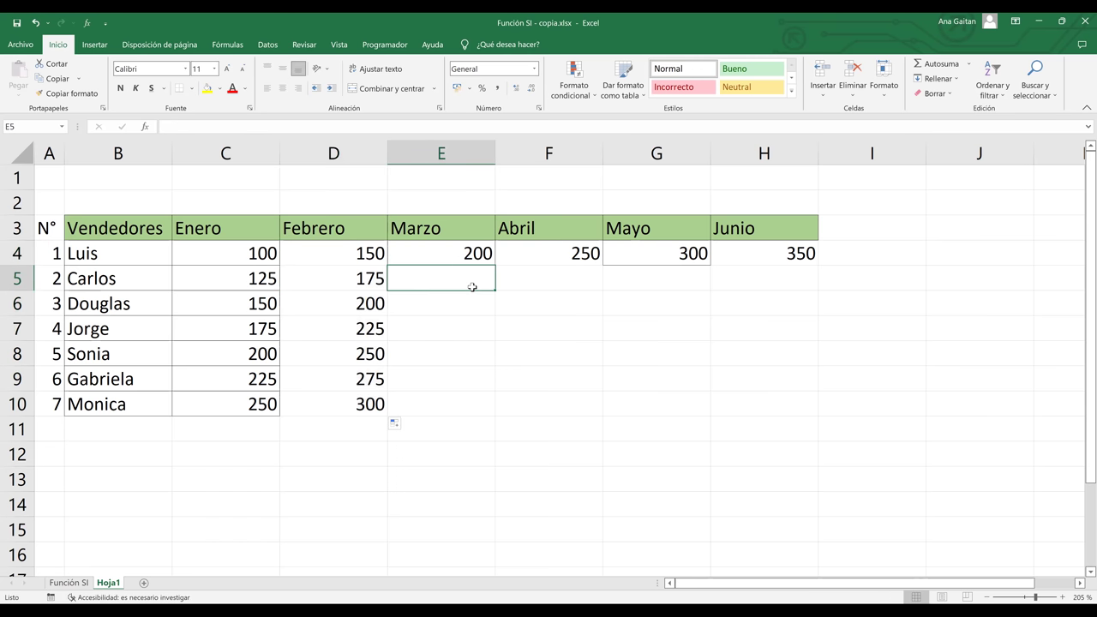
pyautogui.write('225')
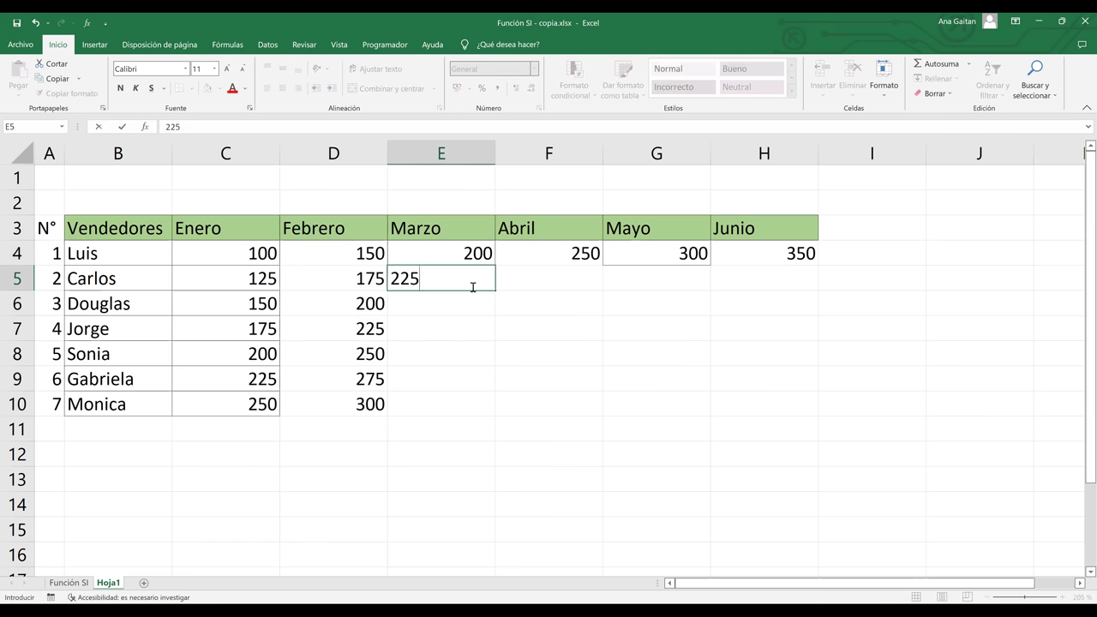
pyautogui.press('Return')
pyautogui.moveTo(473, 255); pyautogui.dragTo(472, 409)
# Enter 255 in F5 and extend the Abril series from F4:F5 down to 280 in F10.
pyautogui.click(542, 277)
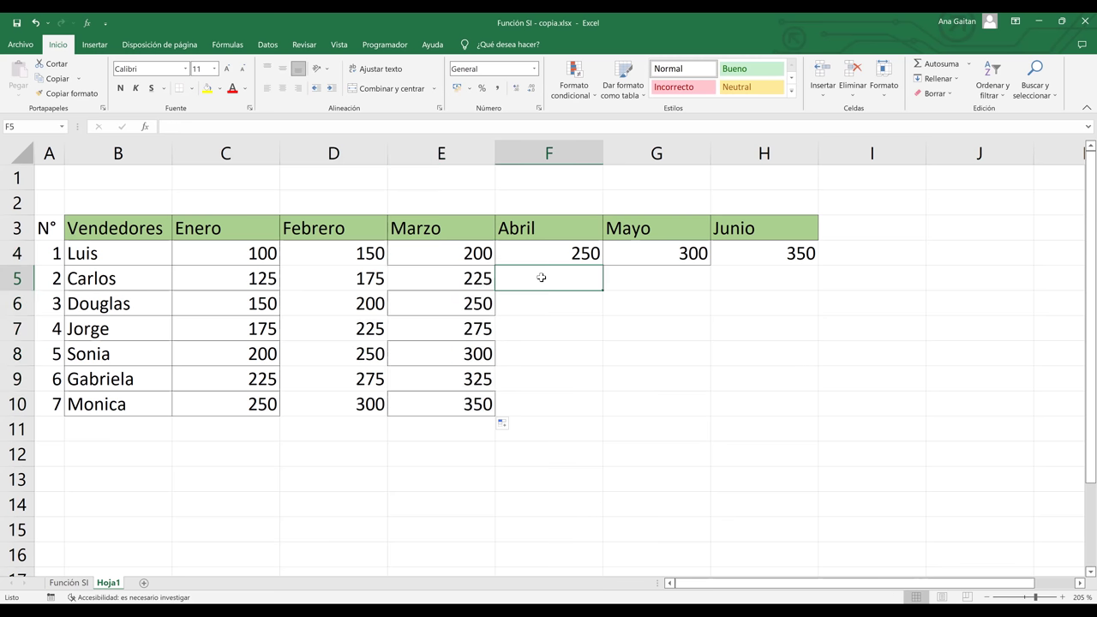
pyautogui.write('1')
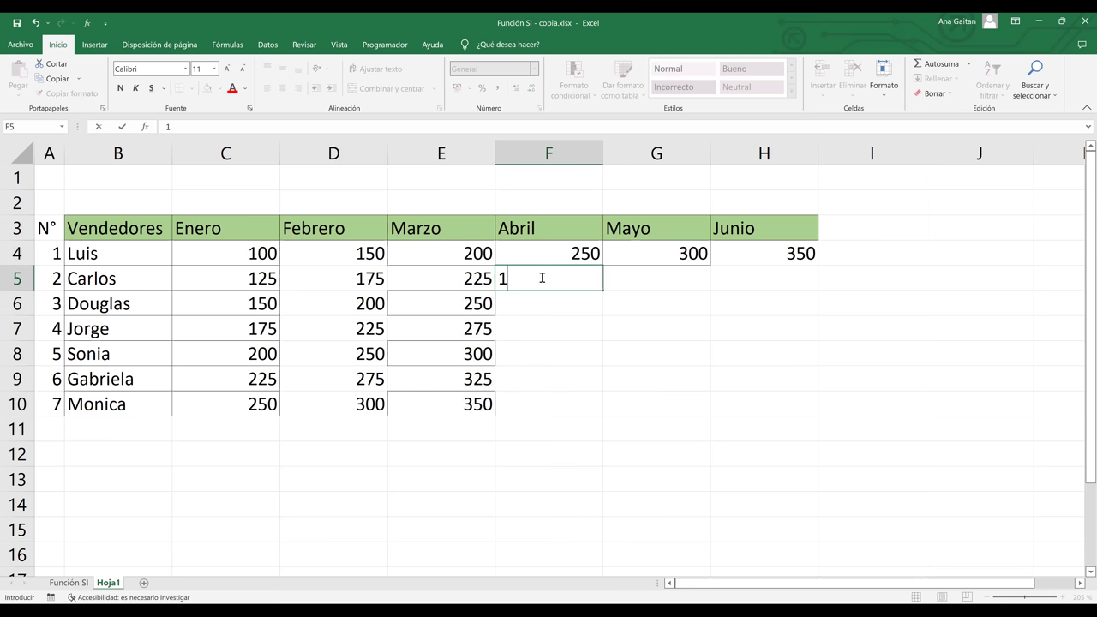
pyautogui.write('55')
pyautogui.press('BackSpace')
pyautogui.press('BackSpace')
pyautogui.press('BackSpace')
pyautogui.write('255')
pyautogui.click(565, 255)
pyautogui.moveTo(564, 267); pyautogui.dragTo(566, 416)
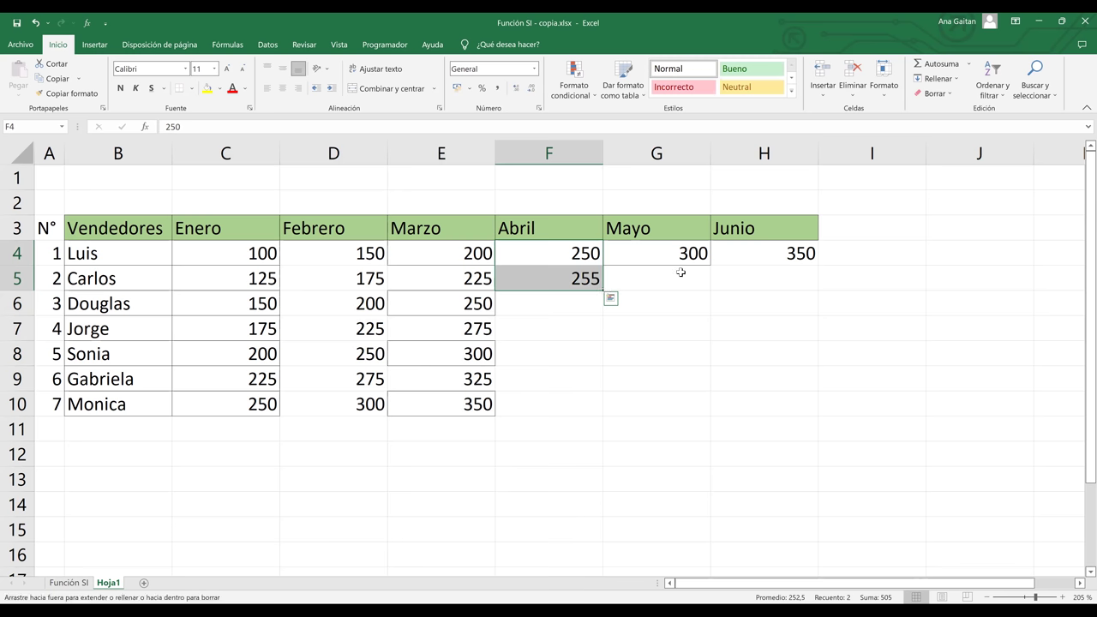
# Enter 325 in G5 and extend the Mayo series from G4:G5 down to 450 in G10.
pyautogui.click(679, 271)
pyautogui.write('1')
pyautogui.press('BackSpace')
pyautogui.write('35')
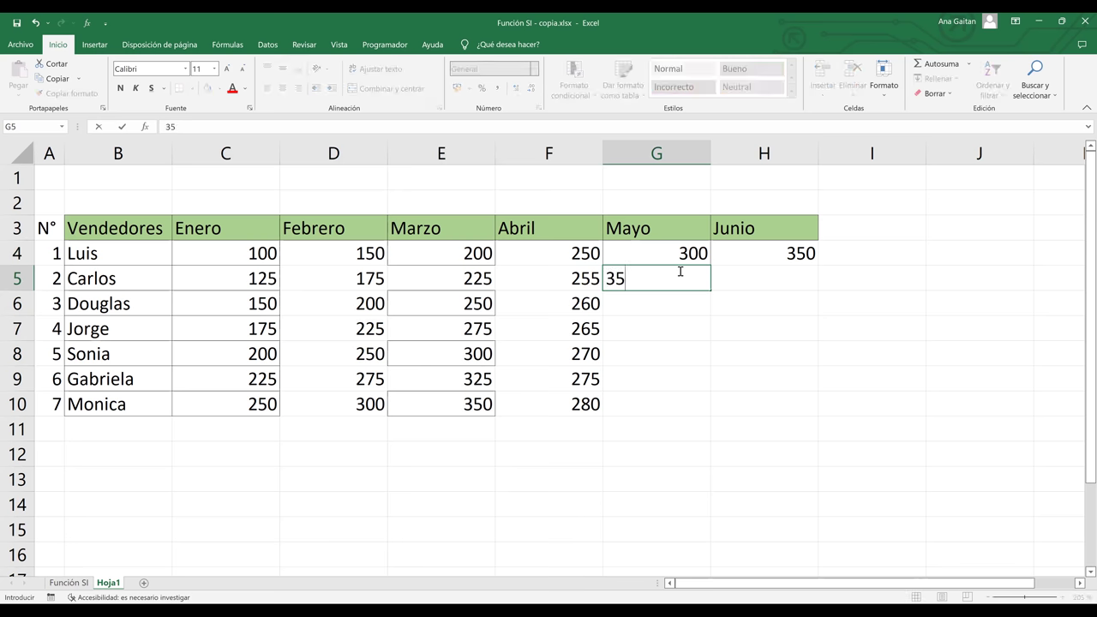
pyautogui.press('BackSpace')
pyautogui.write('22')
pyautogui.press('BackSpace')
pyautogui.write('5')
pyautogui.press('Return')
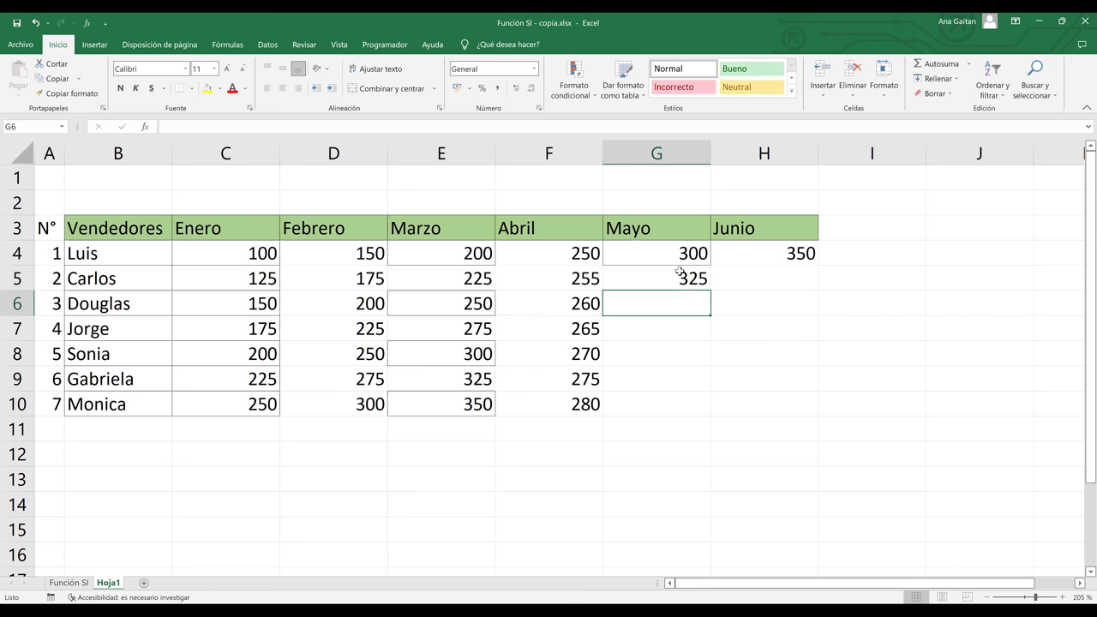
pyautogui.moveTo(682, 257); pyautogui.dragTo(754, 283)
# Enter 375 in H5 and extend the Junio series from H4:H5 down to 500 in H10.
pyautogui.click(755, 283)
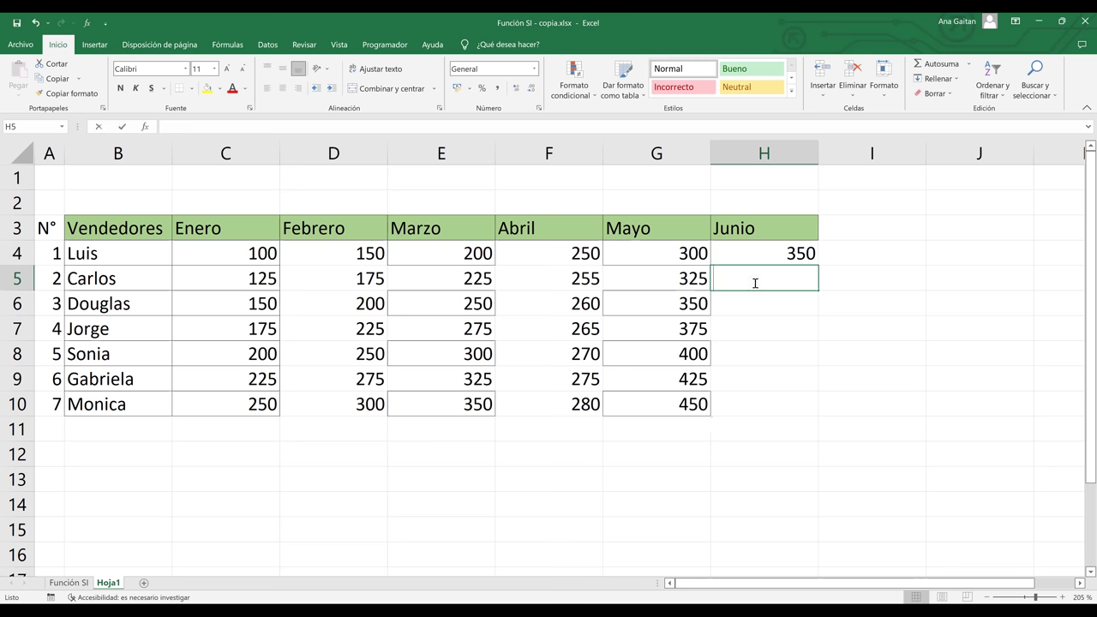
pyautogui.write('376')
pyautogui.press('BackSpace')
pyautogui.write('5')
pyautogui.press('Return')
pyautogui.moveTo(778, 253); pyautogui.dragTo(781, 279)
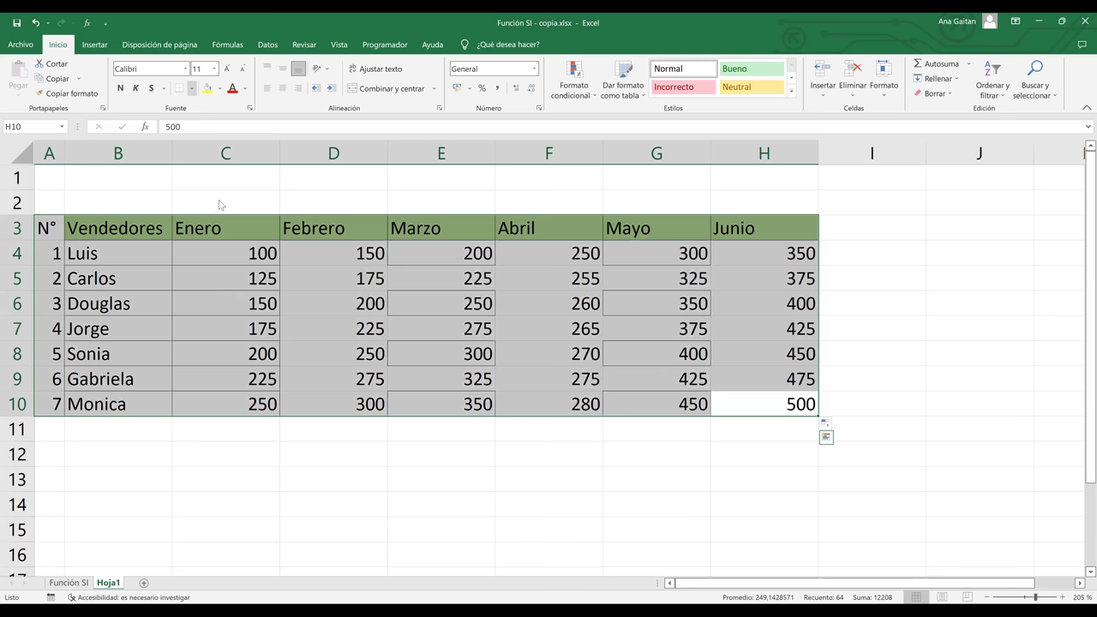
# Apply all borders to the table A3:H10 and give the N° header the same green fill as the other headers.
pyautogui.hotkey('alt', 'o')
pyautogui.press('b')
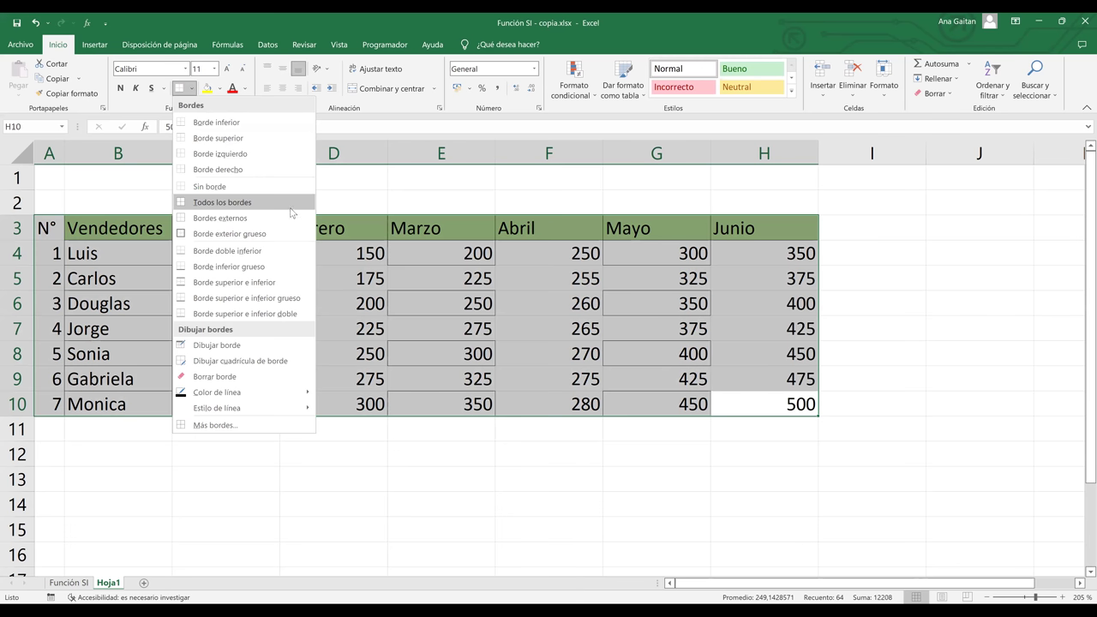
pyautogui.press('Return')
pyautogui.click(245, 237)
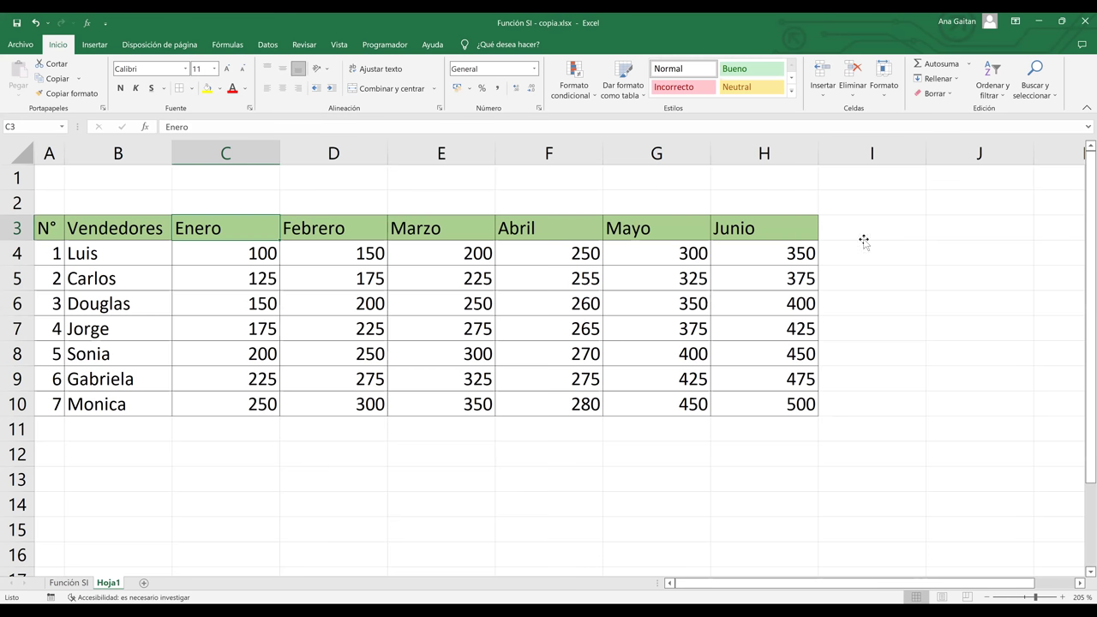
# Add the header "Ventas Totales" in I3 with the Junio header's formatting and widen column I to fit it.
pyautogui.rightClick(801, 226)
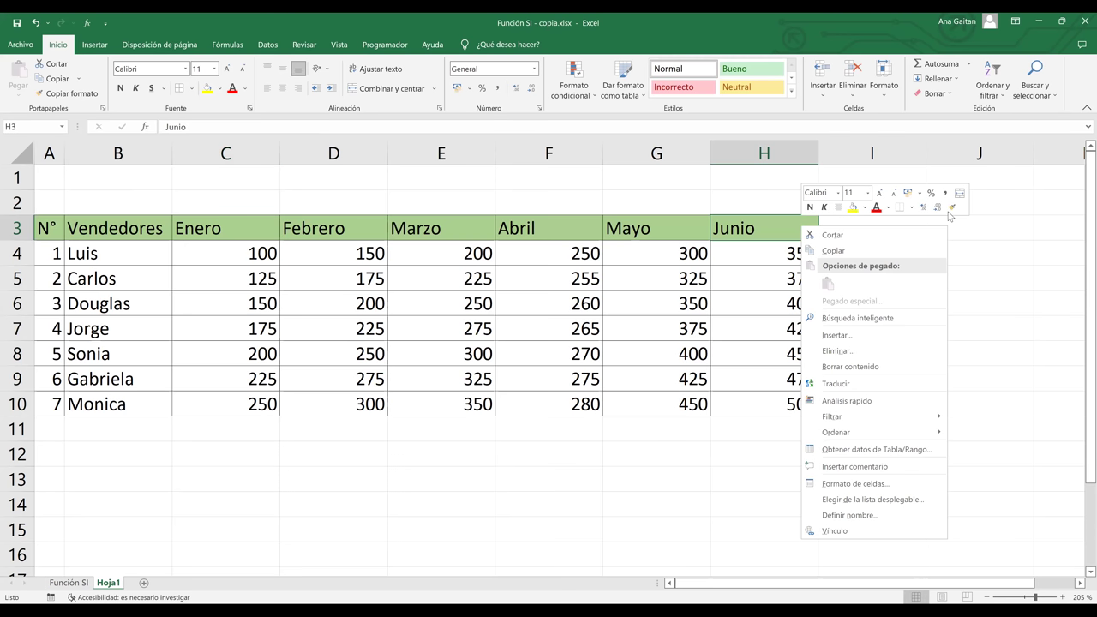
pyautogui.click(874, 231)
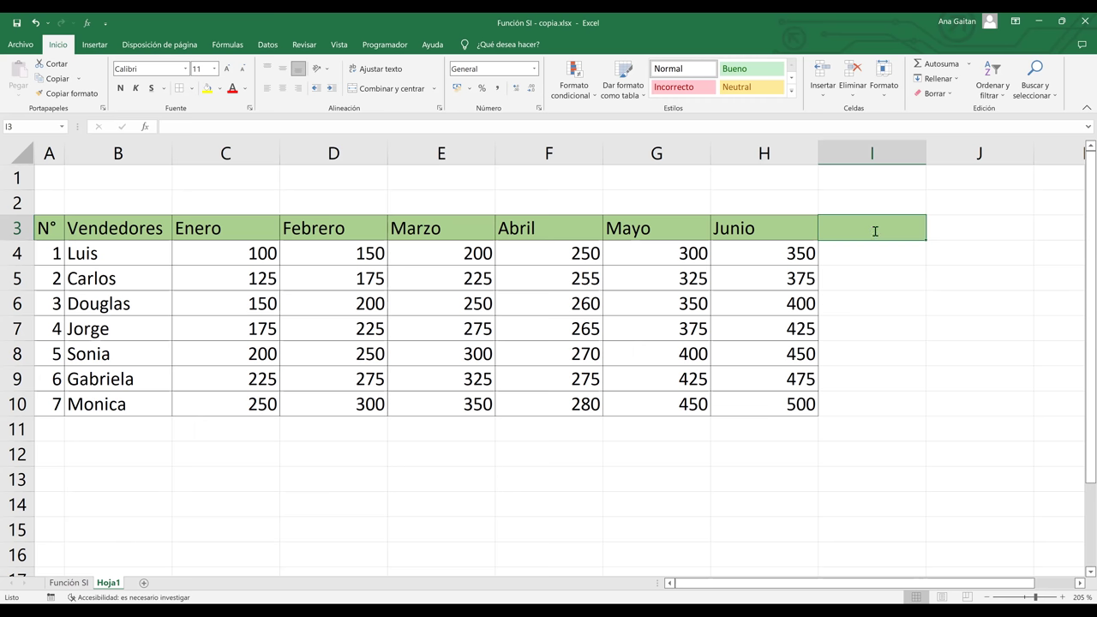
pyautogui.write('Ve')
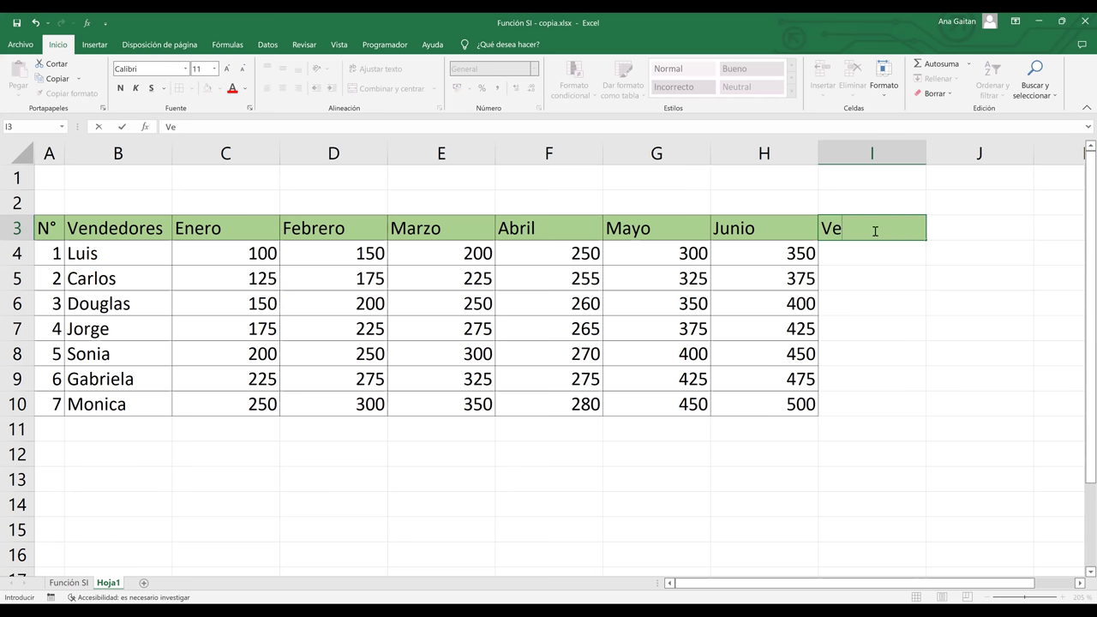
pyautogui.write('ntas Totales')
pyautogui.click(905, 297)
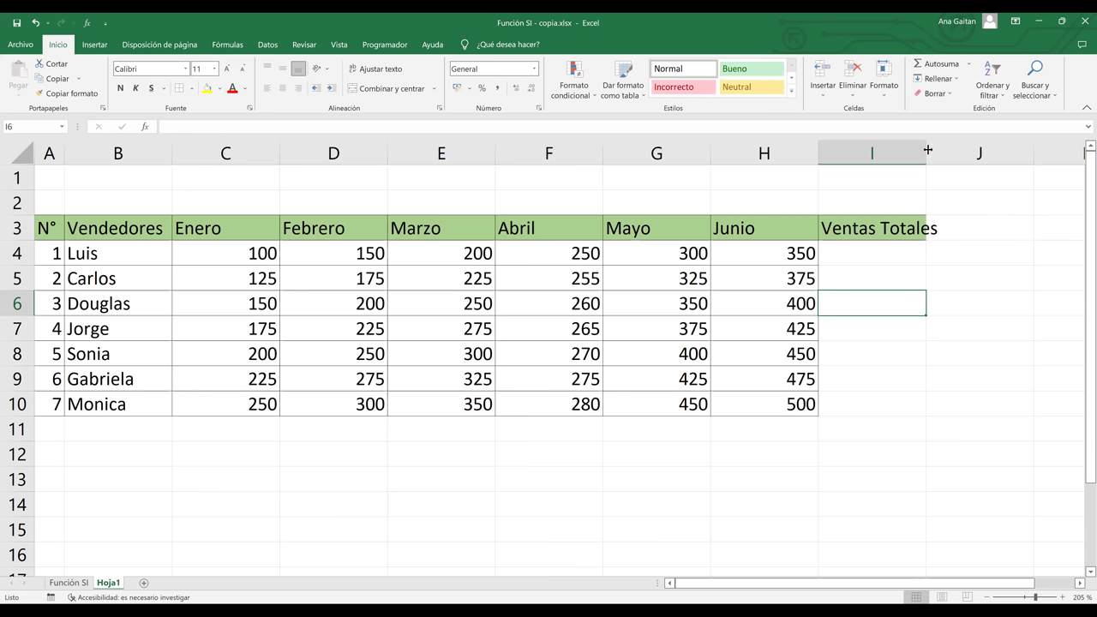
pyautogui.moveTo(961, 150); pyautogui.dragTo(959, 151)
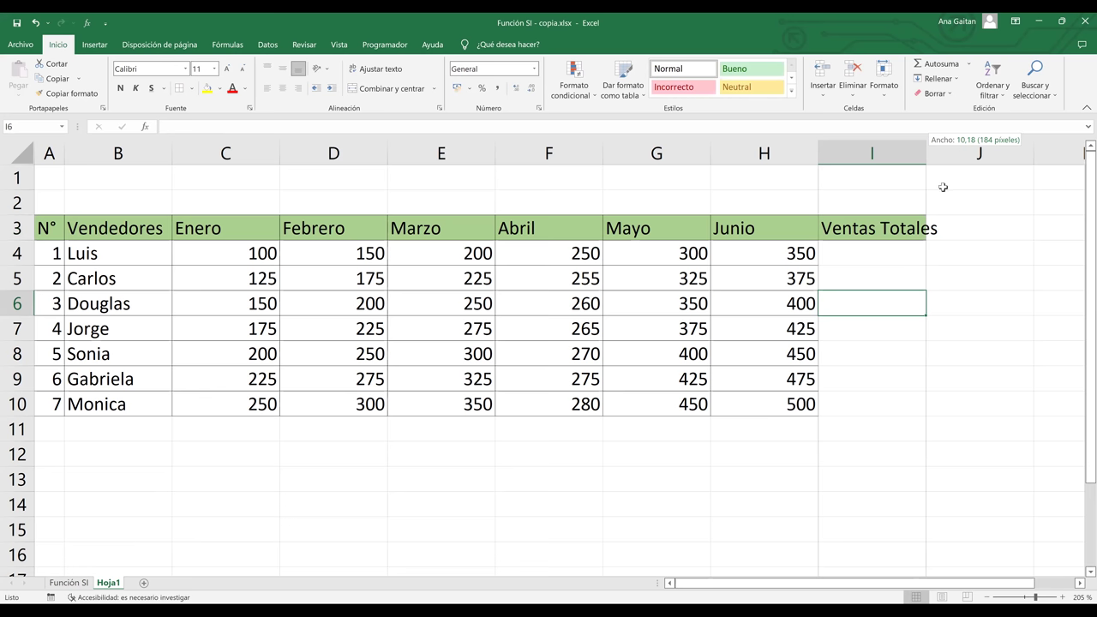
# Total the first seller's monthly sales in I4 with the formula =SUMA(C4:H4).
pyautogui.click(903, 254)
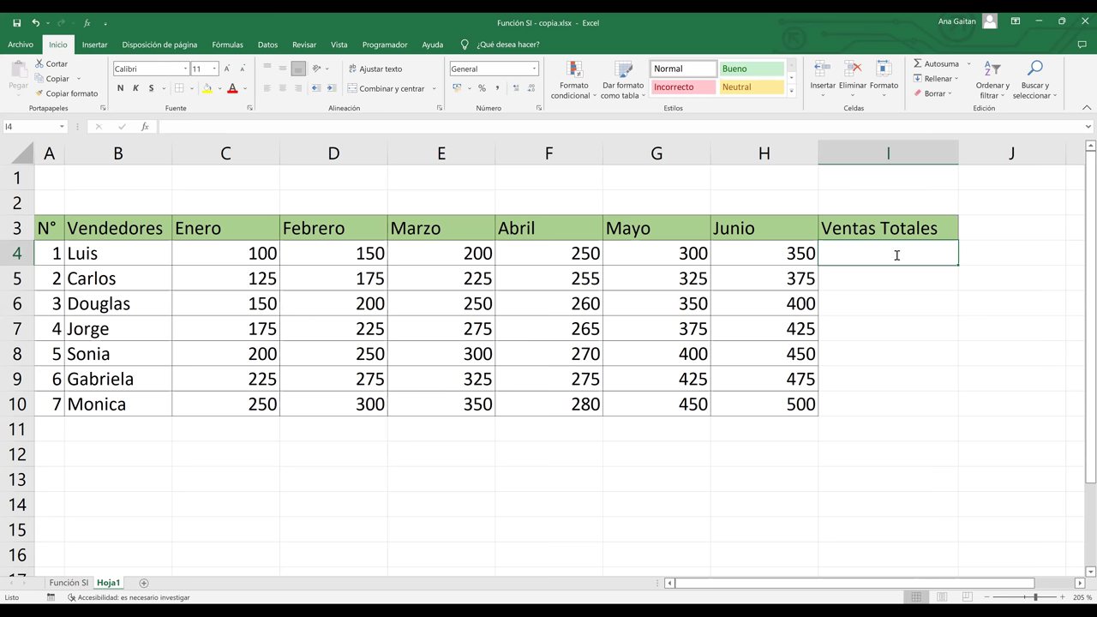
pyautogui.write('i')
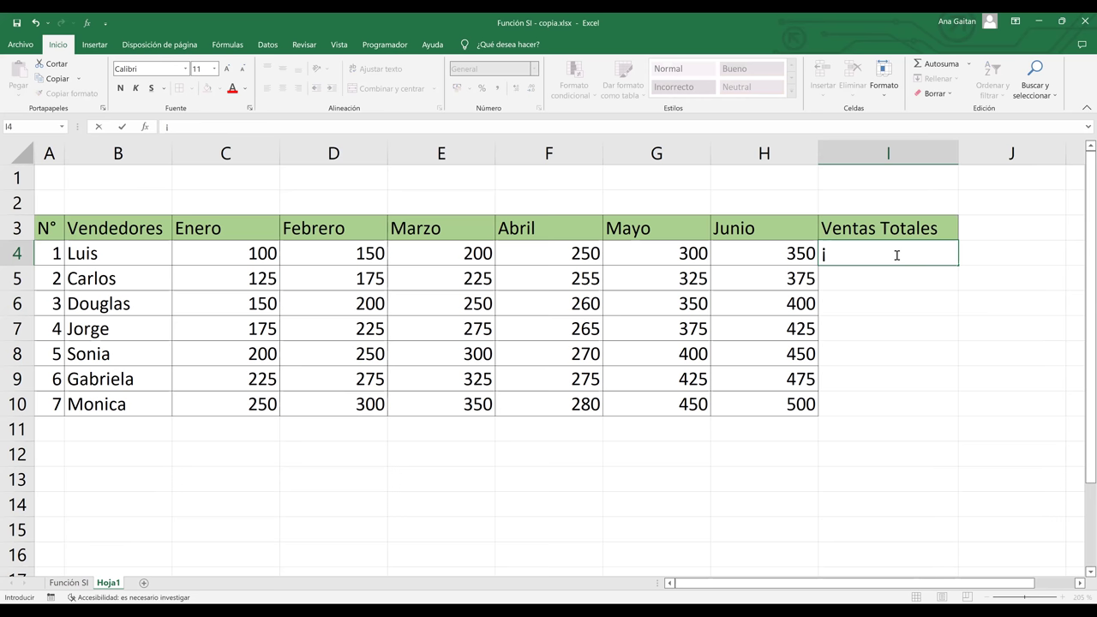
pyautogui.press('BackSpace')
pyautogui.write('=suma')
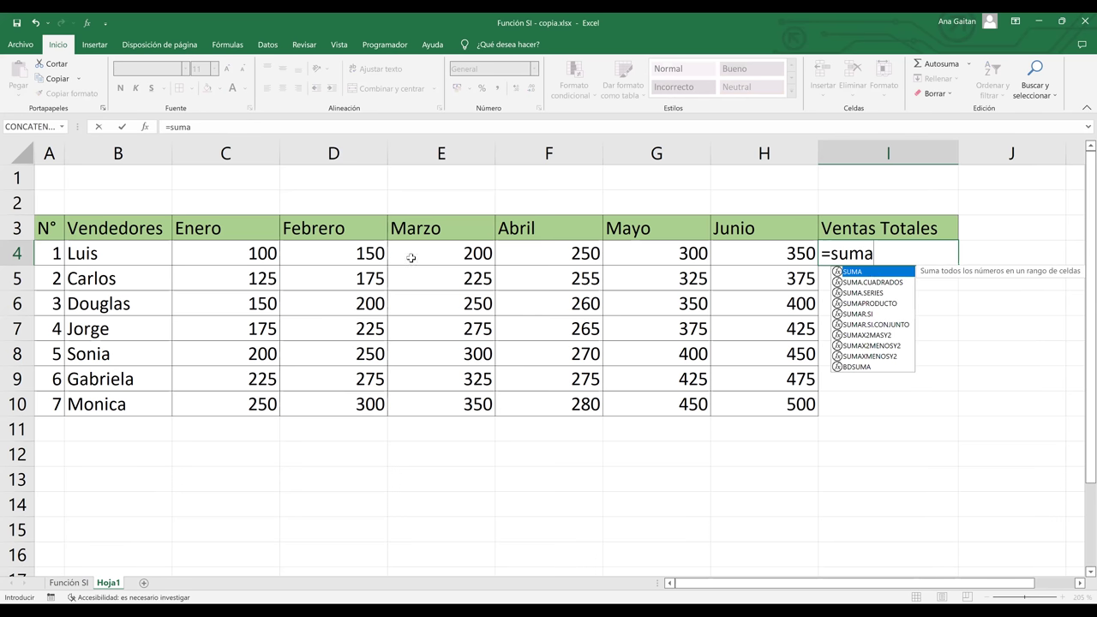
pyautogui.press('Tab')
pyautogui.moveTo(245, 253); pyautogui.dragTo(457, 254)
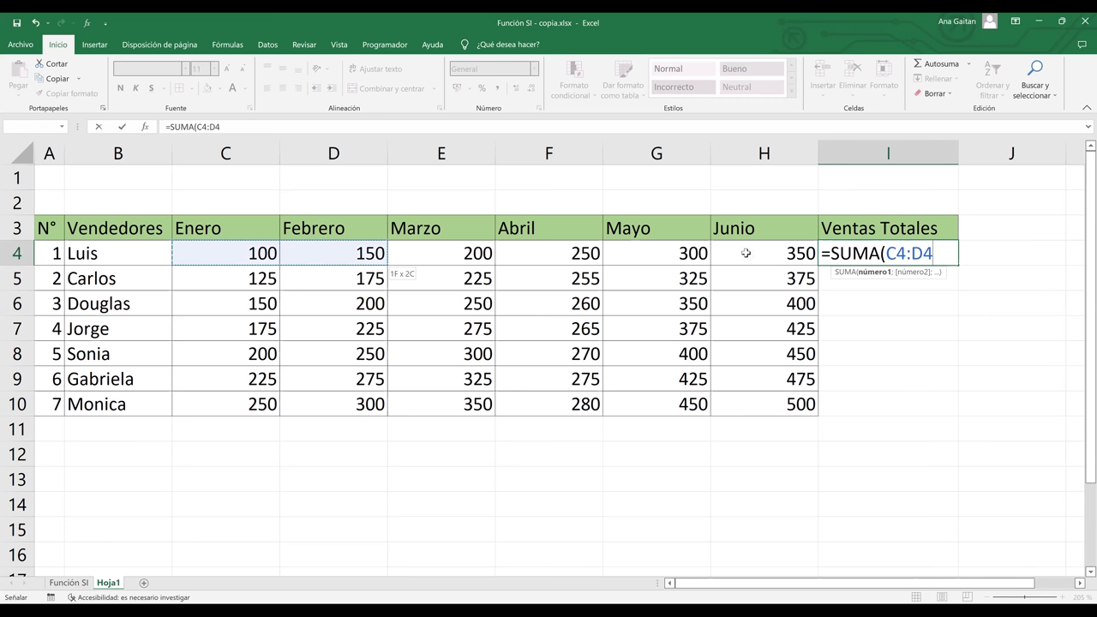
pyautogui.moveTo(746, 253); pyautogui.dragTo(746, 253)
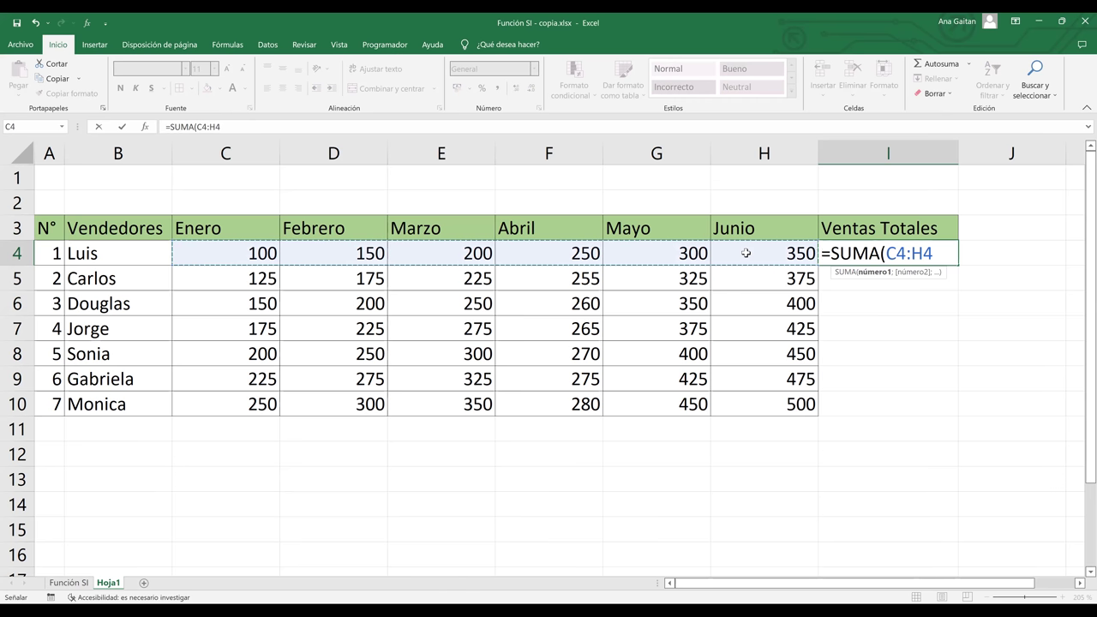
pyautogui.write(')')
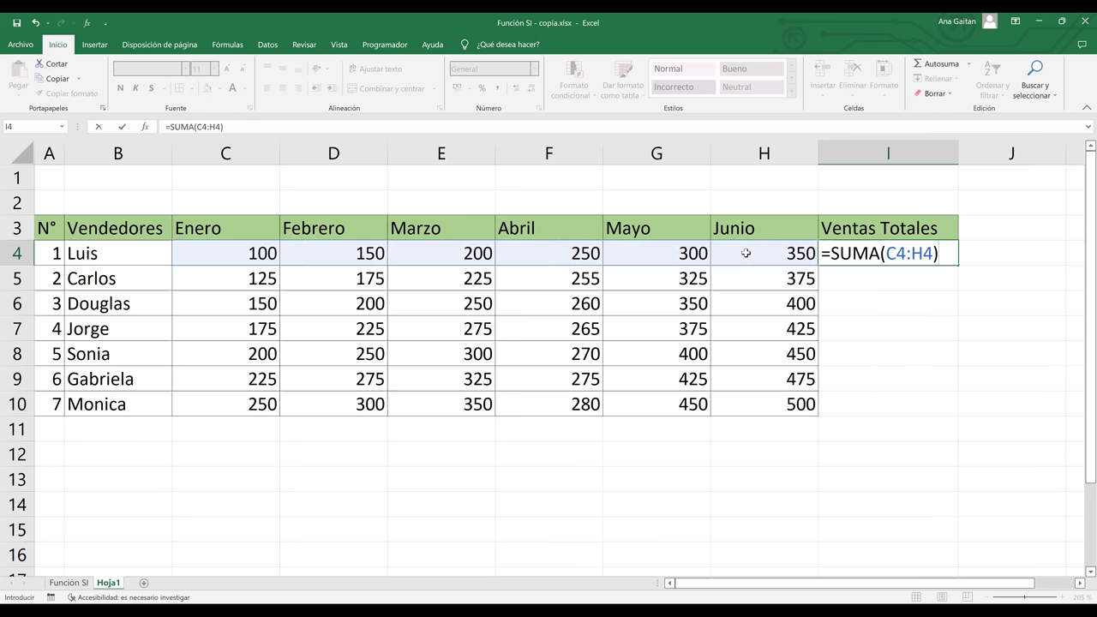
pyautogui.press('Return')
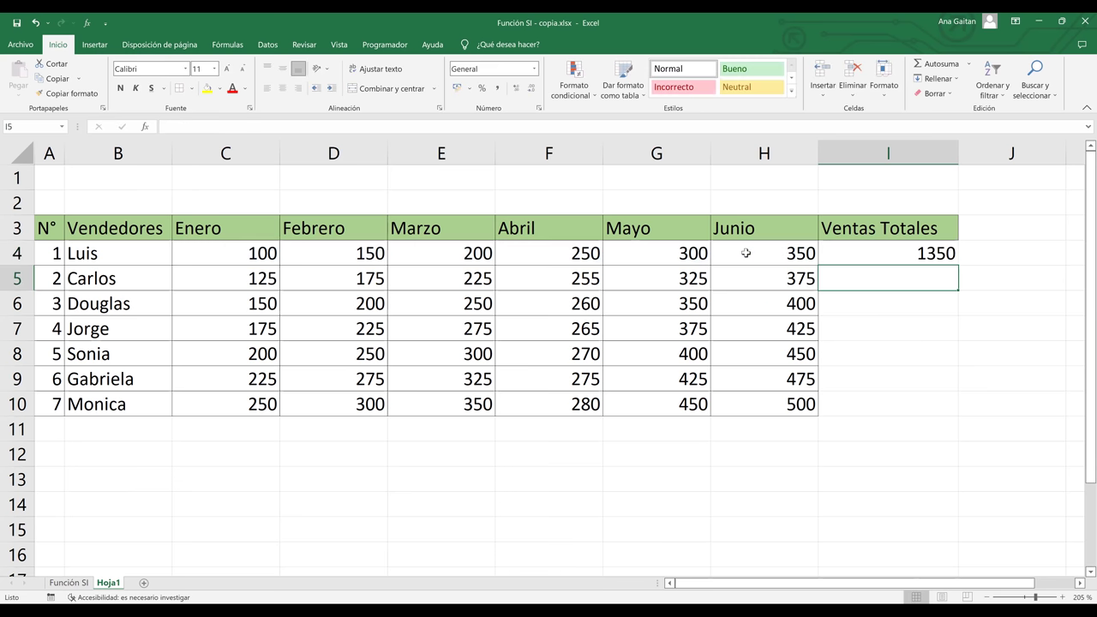
# Fill the Ventas Totales formula from I4 down to I10 and check the copied formulas.
pyautogui.click(867, 257)
pyautogui.moveTo(959, 266); pyautogui.dragTo(932, 411)
pyautogui.click(926, 276)
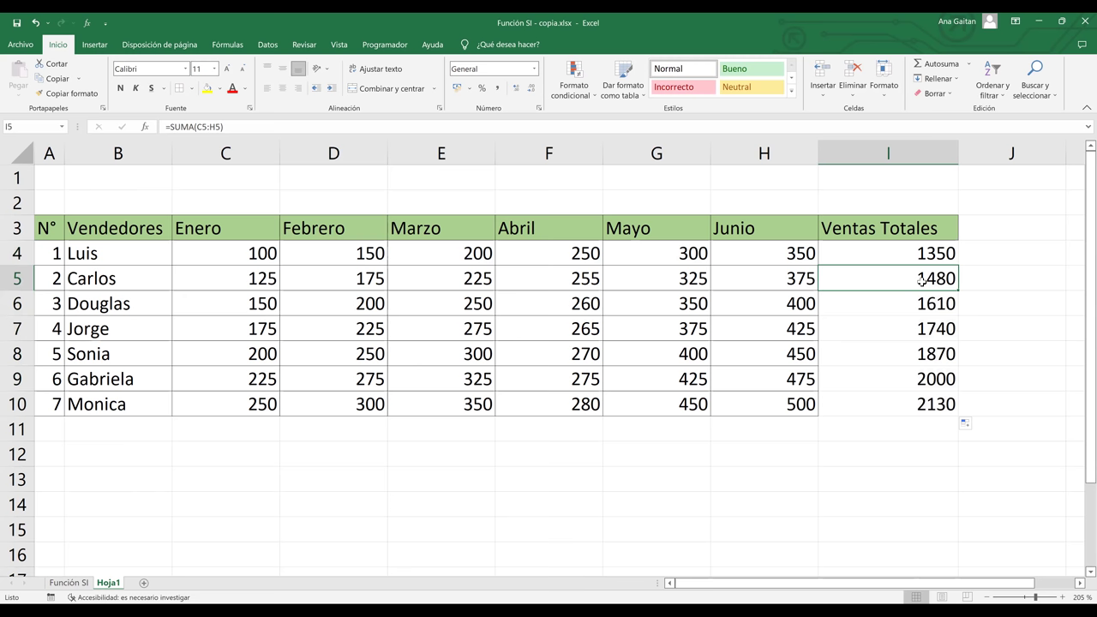
pyautogui.click(923, 324)
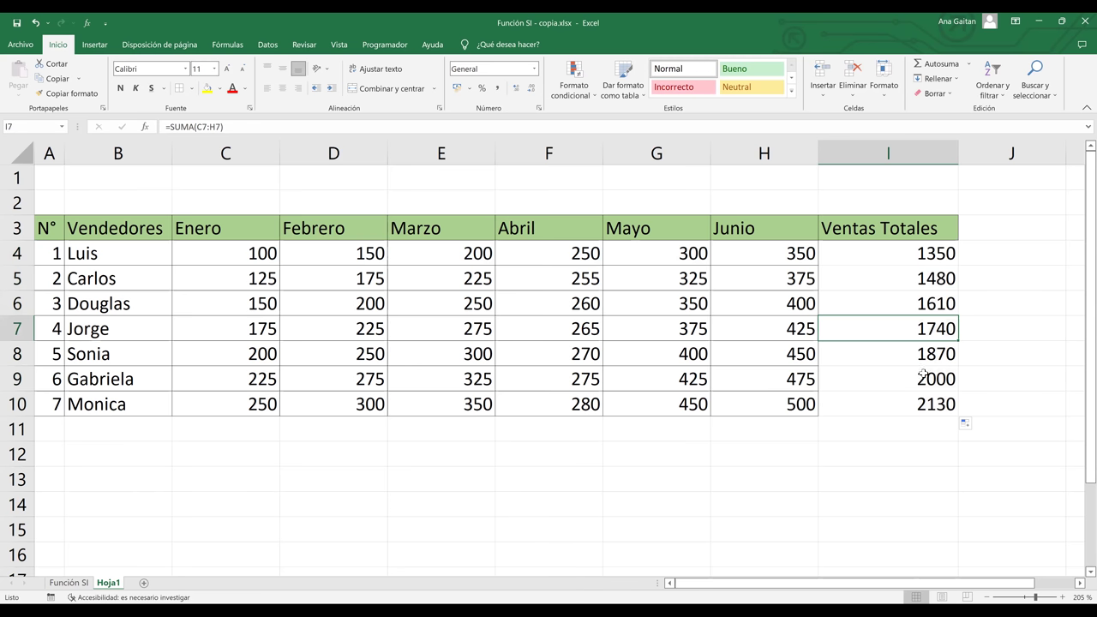
pyautogui.press('Down')
pyautogui.click(923, 403)
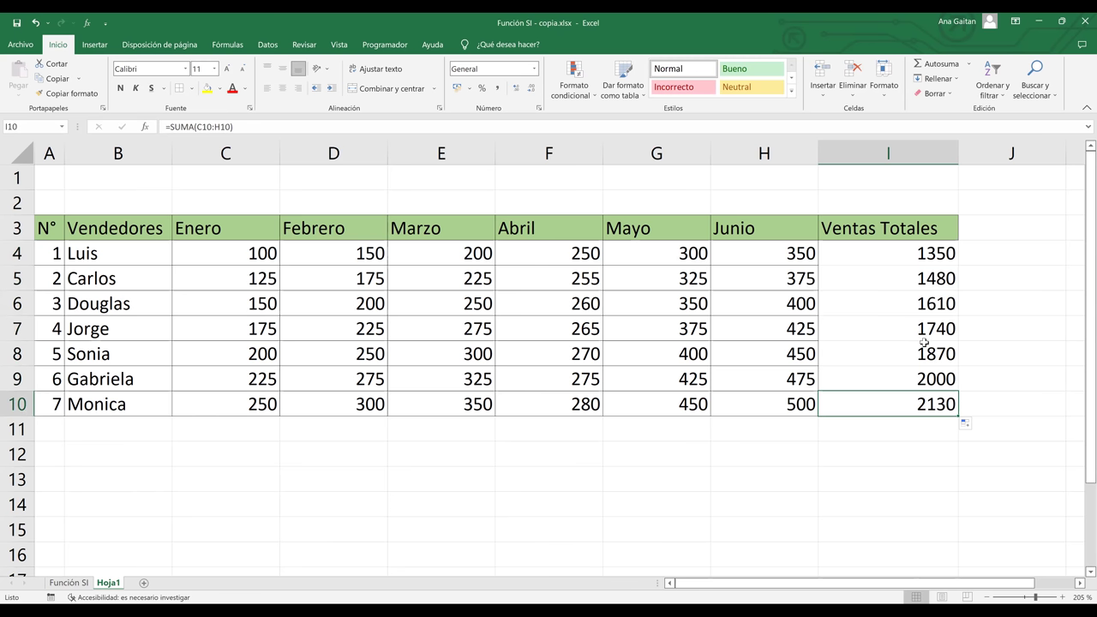
pyautogui.click(903, 301)
# Format the sales and totals in C4:I10 as Contabilidad with the symbol $ Español (El Salvador).
pyautogui.moveTo(233, 249); pyautogui.dragTo(947, 410)
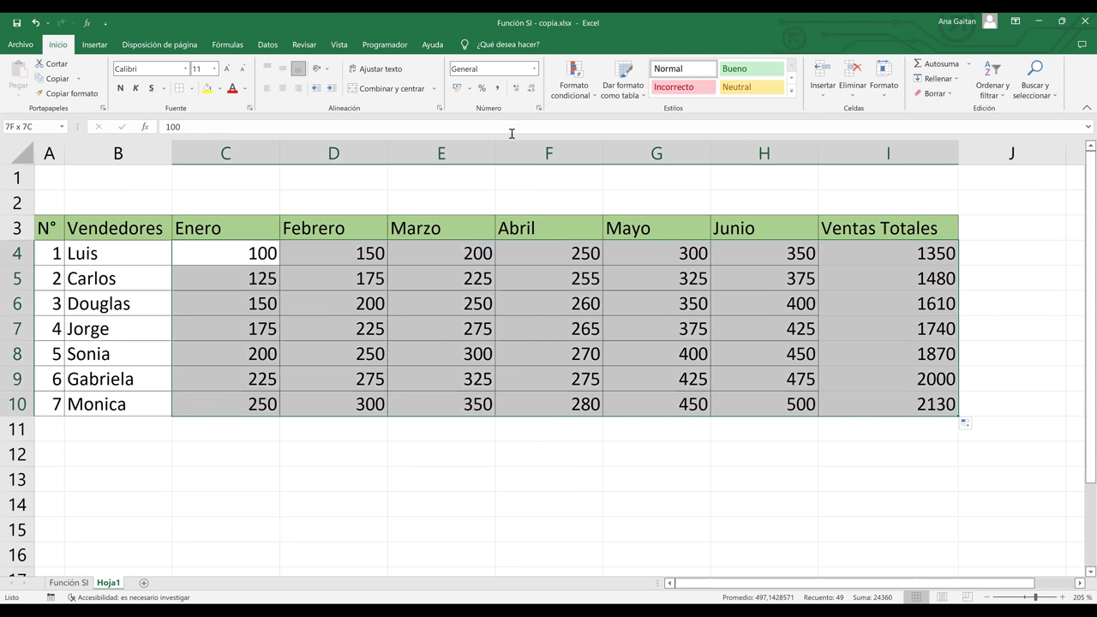
pyautogui.click(534, 68)
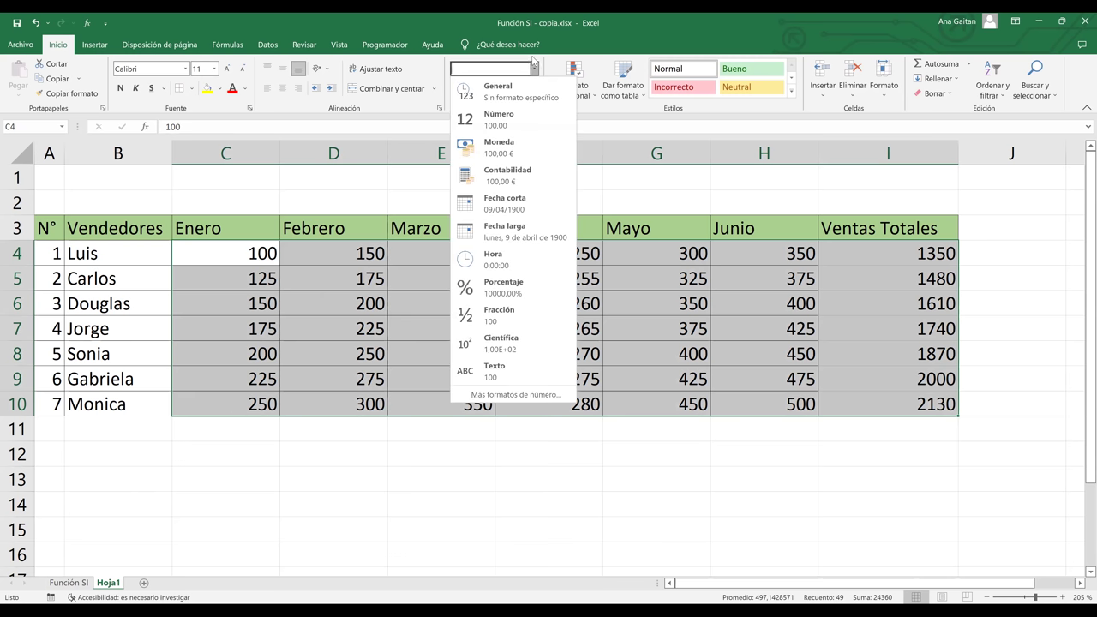
pyautogui.click(520, 181)
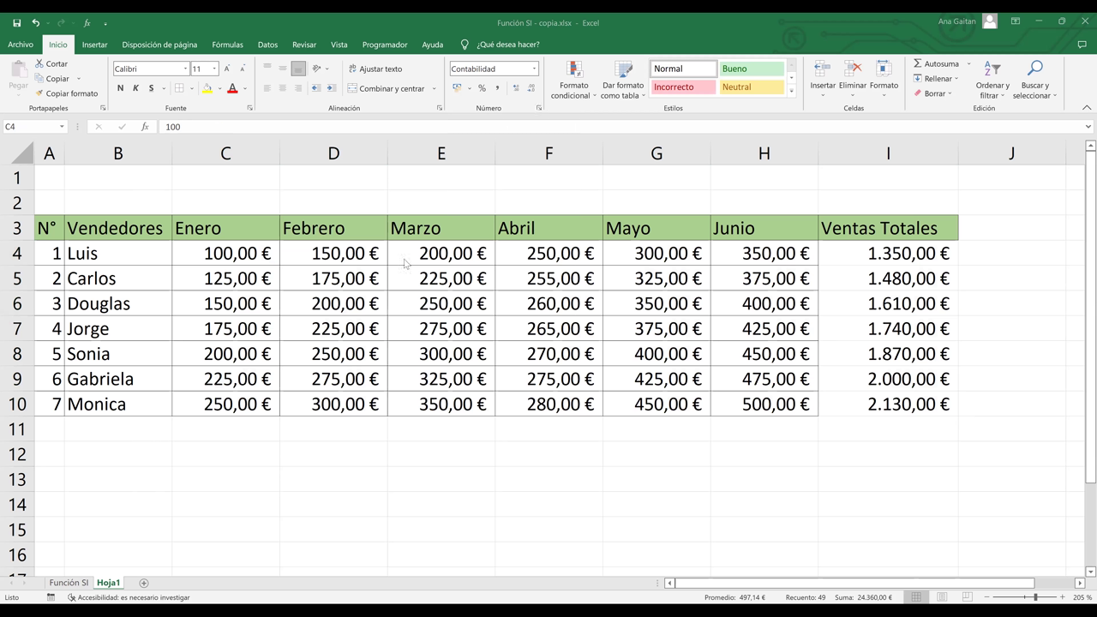
pyautogui.click(540, 110)
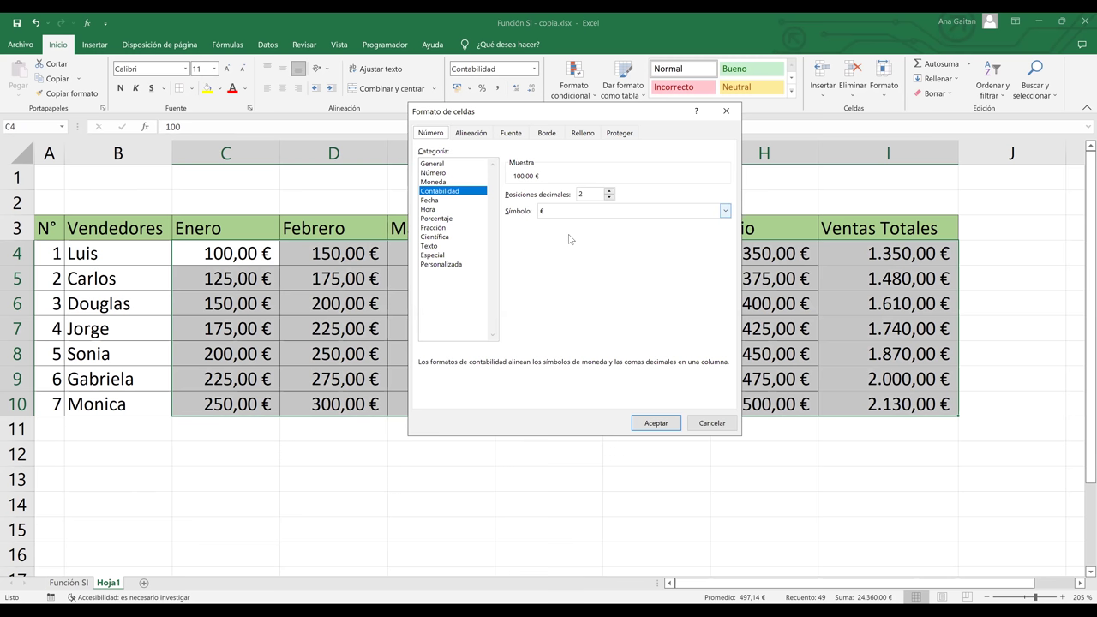
pyautogui.click(569, 211)
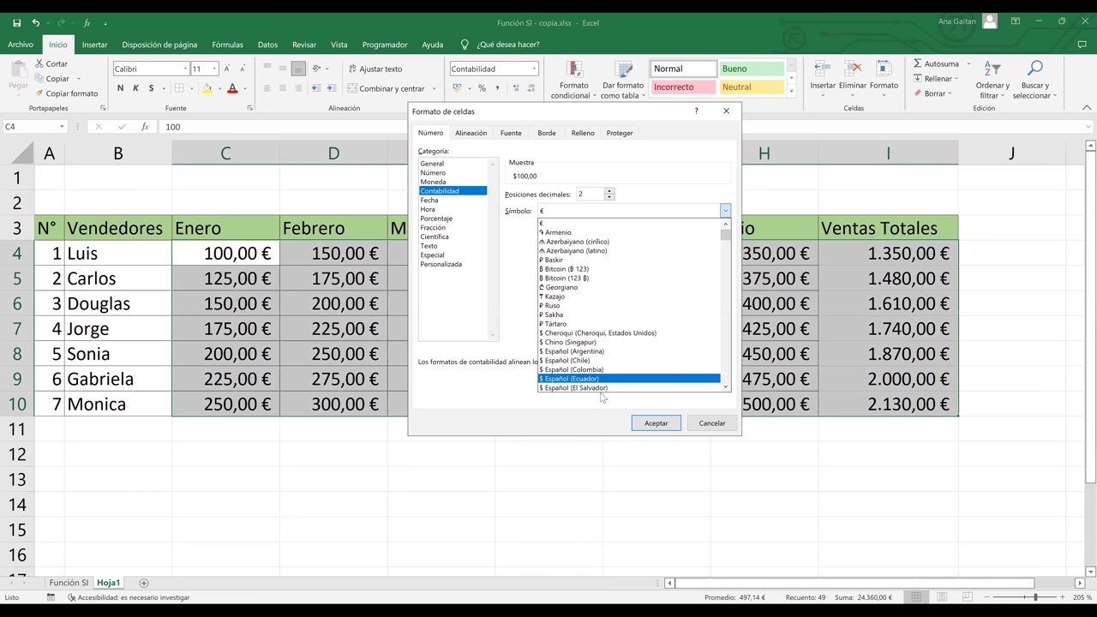
pyautogui.click(602, 389)
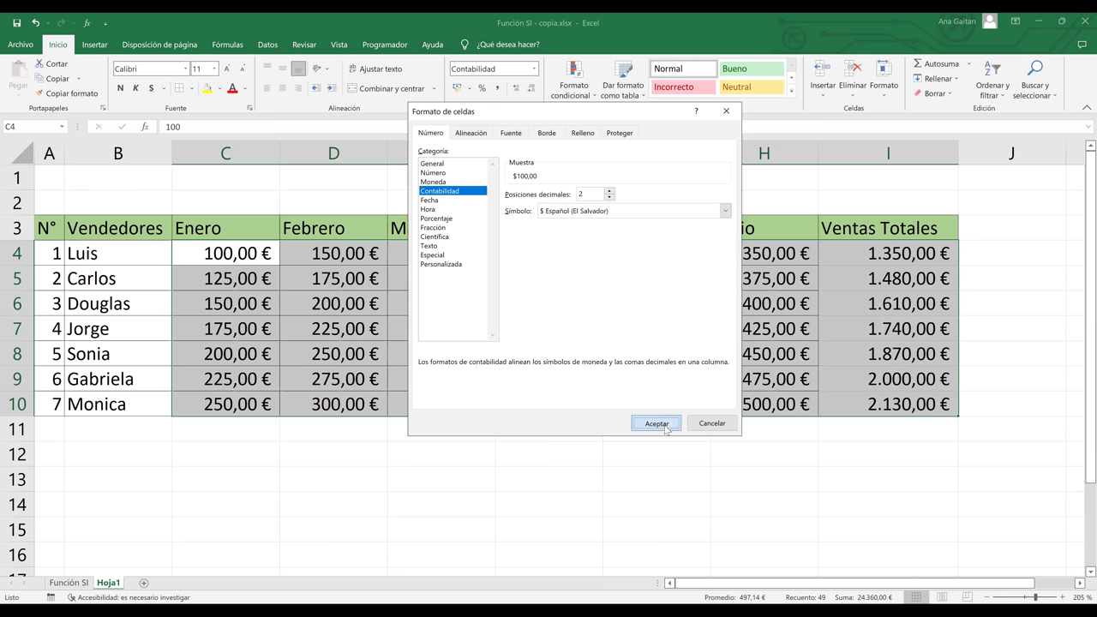
pyautogui.click(657, 424)
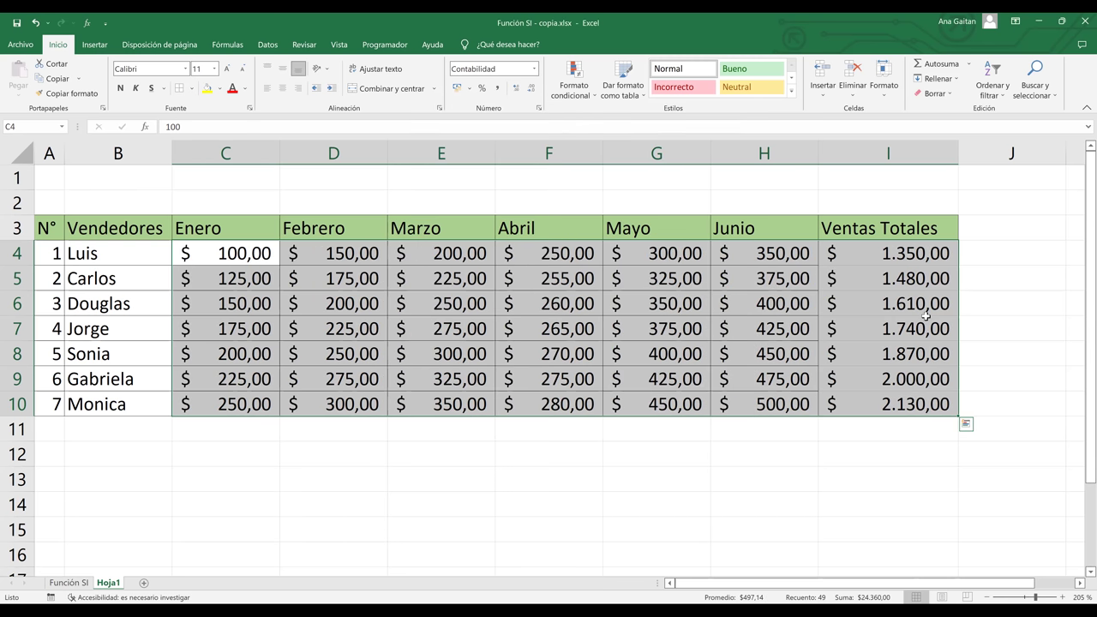
pyautogui.click(897, 323)
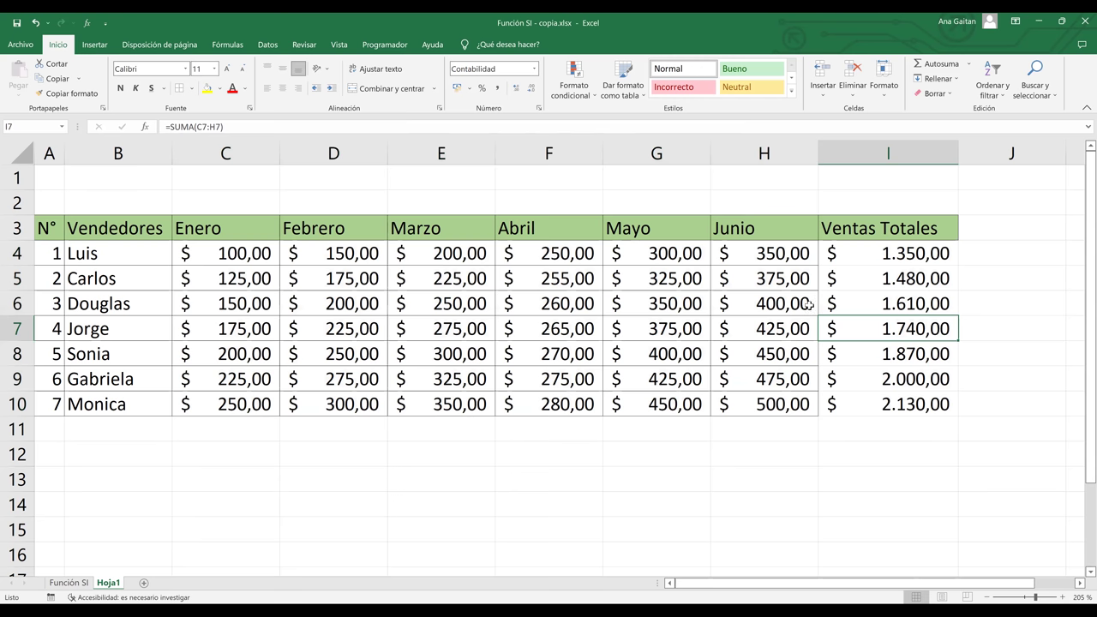
# Enter the label "Meta" in K1, above and beyond the sales table.
pyautogui.press('Up')
pyautogui.press('Right')
pyautogui.press('Right')
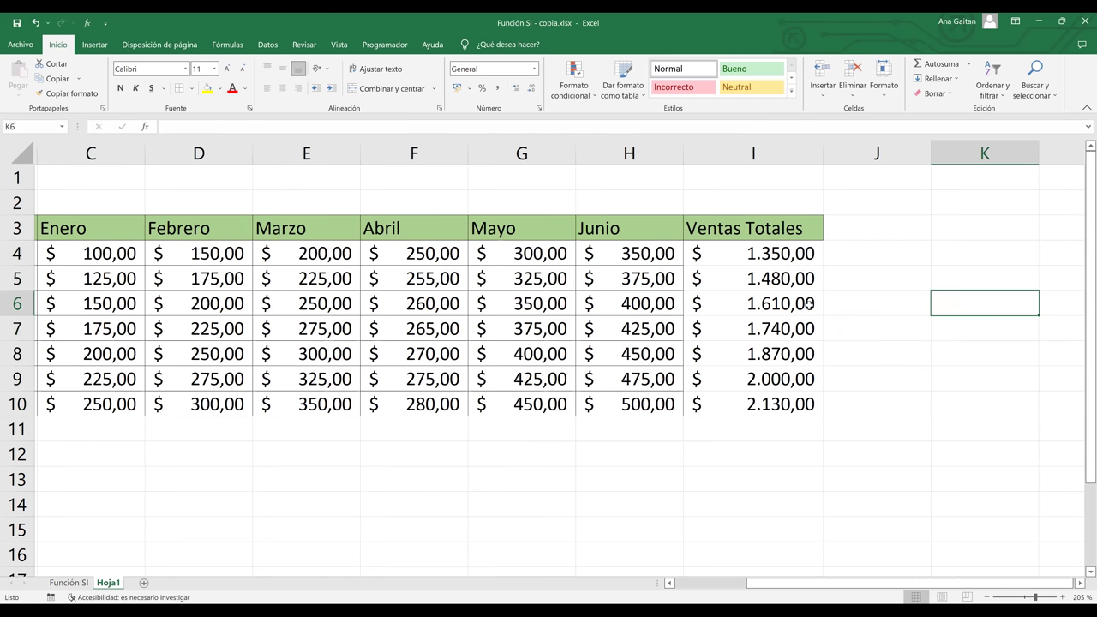
pyautogui.hscroll(1, 756, 230)
pyautogui.click(757, 229)
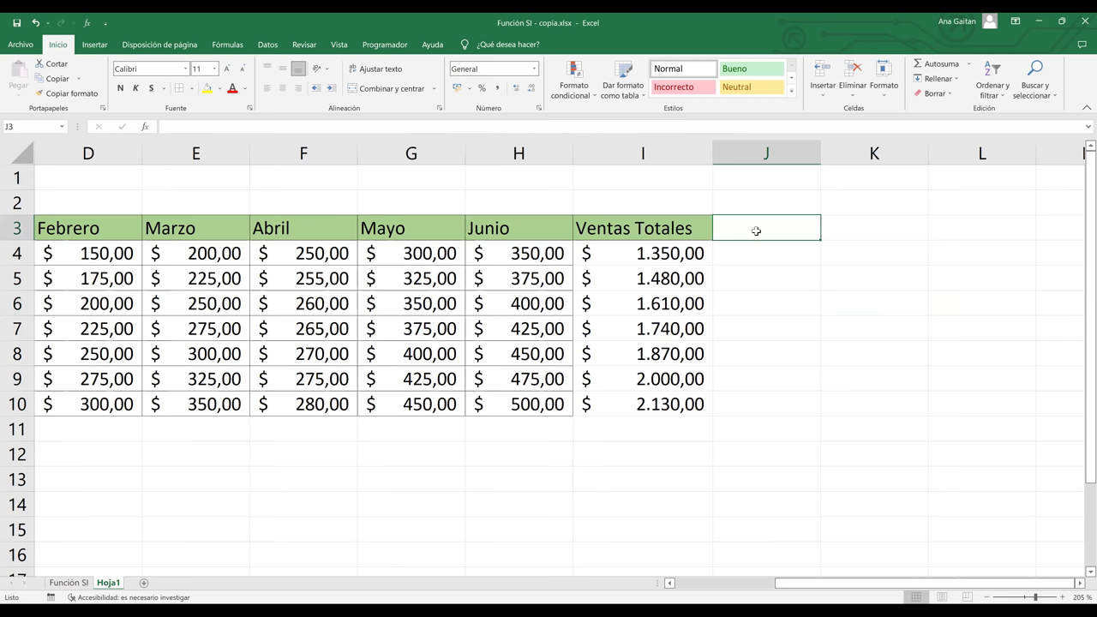
pyautogui.press('Up')
pyautogui.press('Up')
pyautogui.press('Right')
pyautogui.write('M')
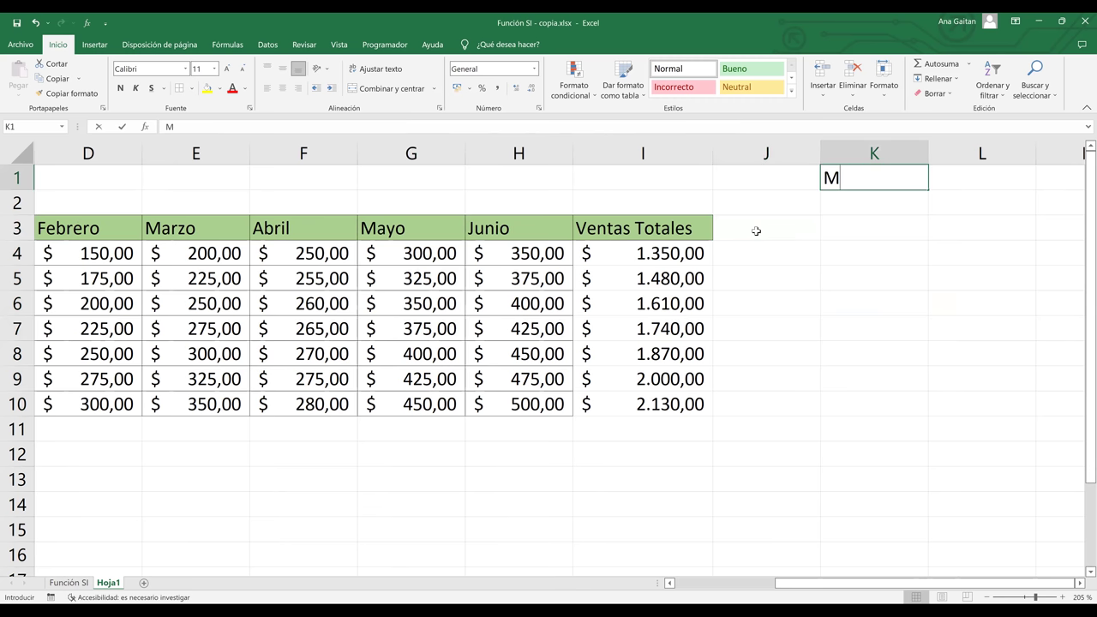
pyautogui.write('eta')
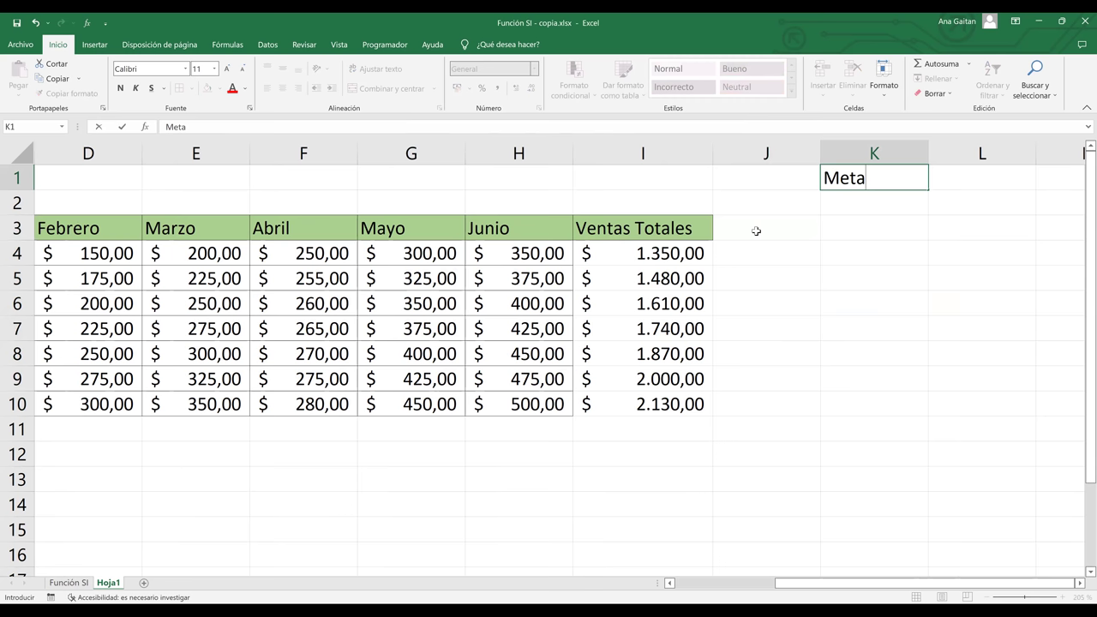
pyautogui.press('Tab')
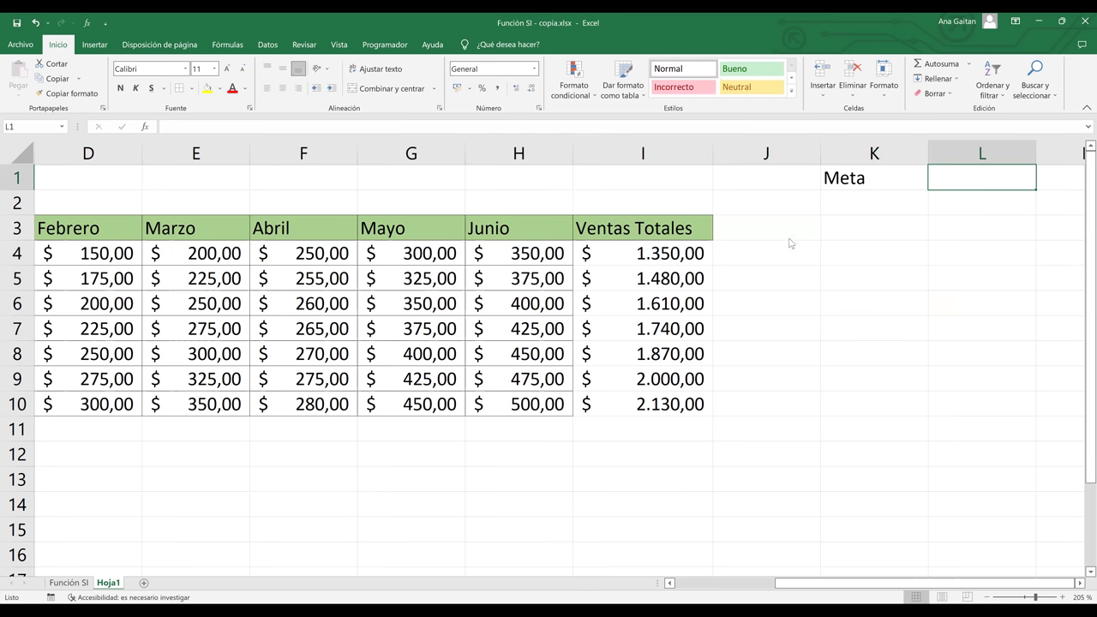
# Copy the accounting format of I4 to L1 and enter 2000 there as the Meta value.
pyautogui.rightClick(636, 256)
pyautogui.click(962, 177)
pyautogui.write('2000')
pyautogui.press('Return')
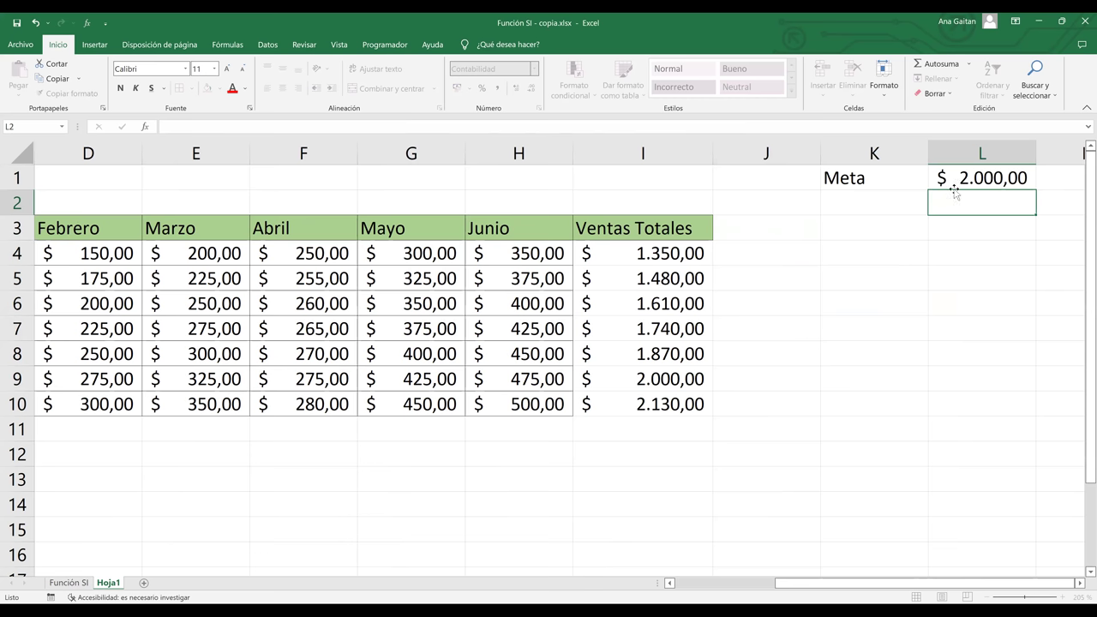
pyautogui.click(972, 176)
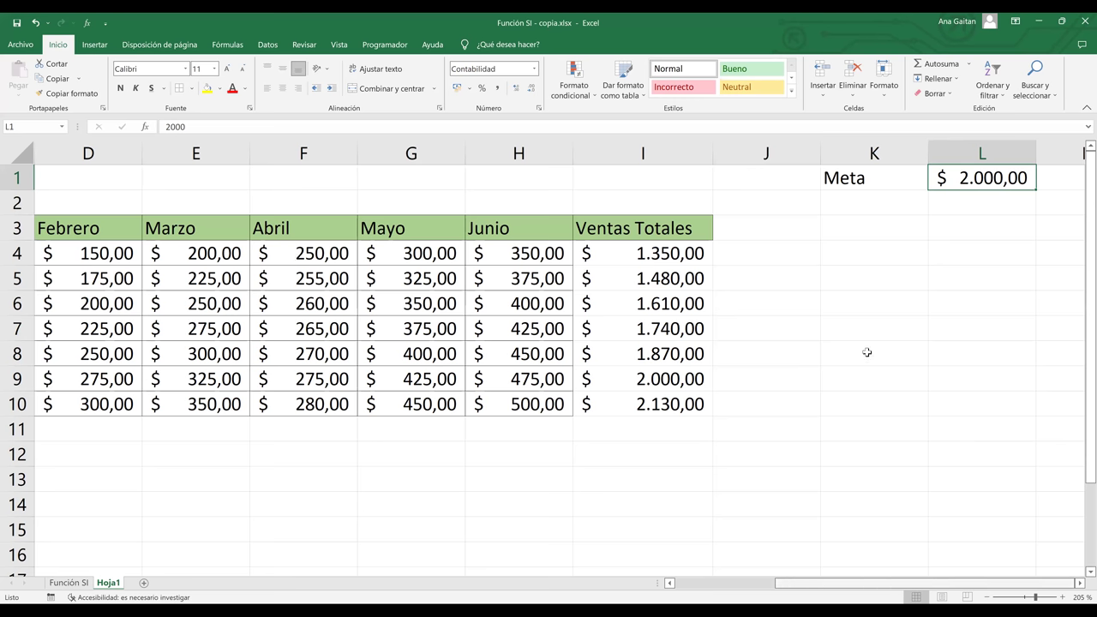
# Add the header "Estado" in J3, next to Ventas Totales.
pyautogui.hscroll(-3, 866, 351)
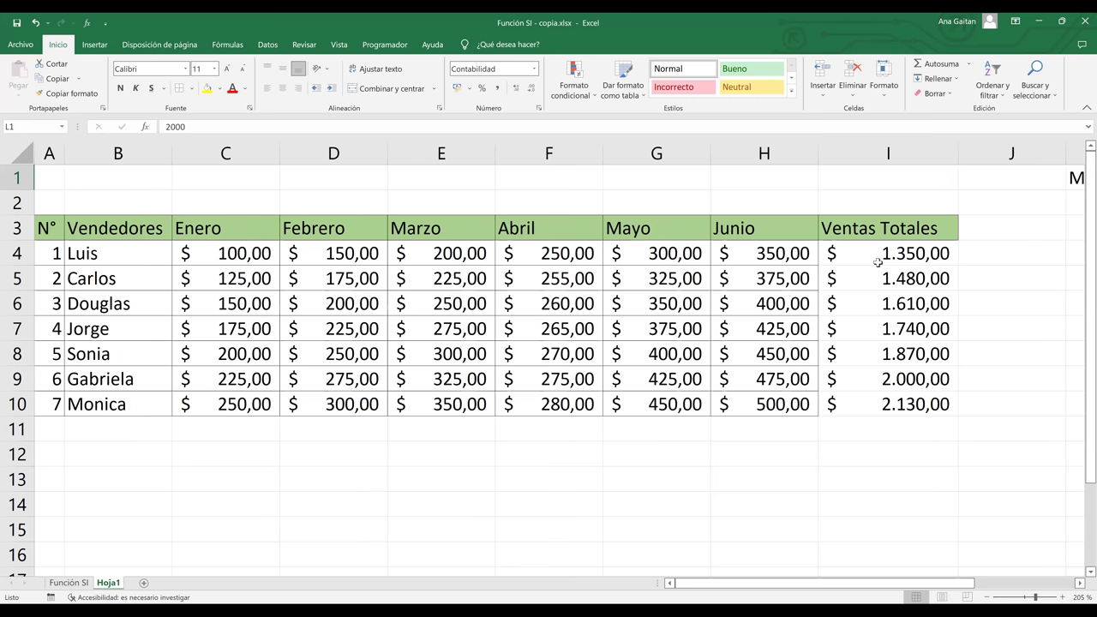
pyautogui.click(878, 262)
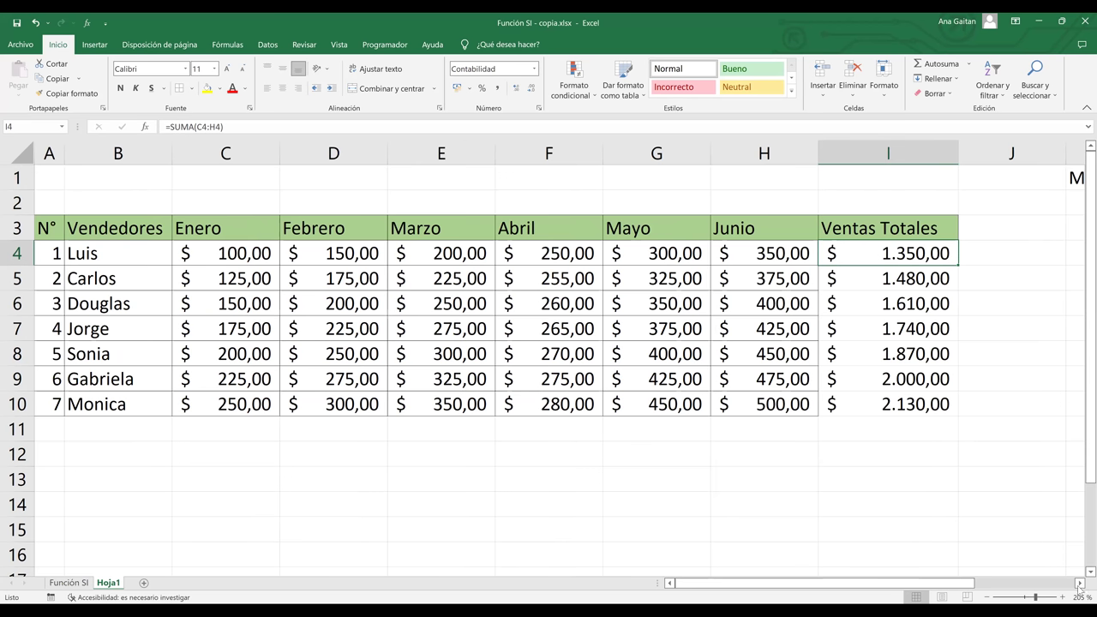
pyautogui.hscroll(3, 1056, 343)
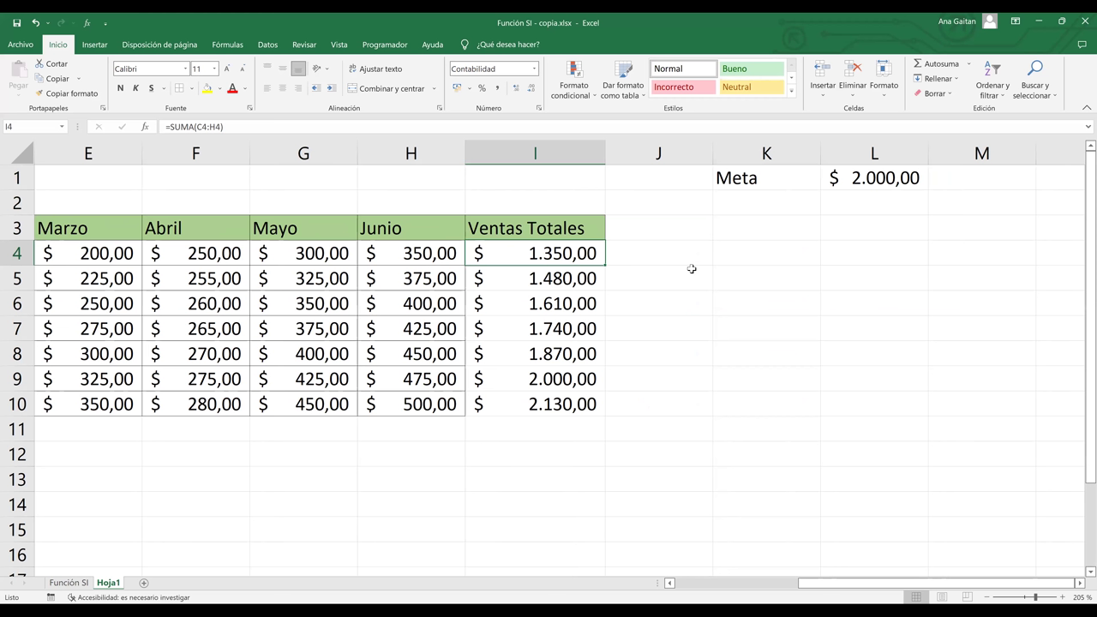
pyautogui.click(661, 239)
pyautogui.write('Es')
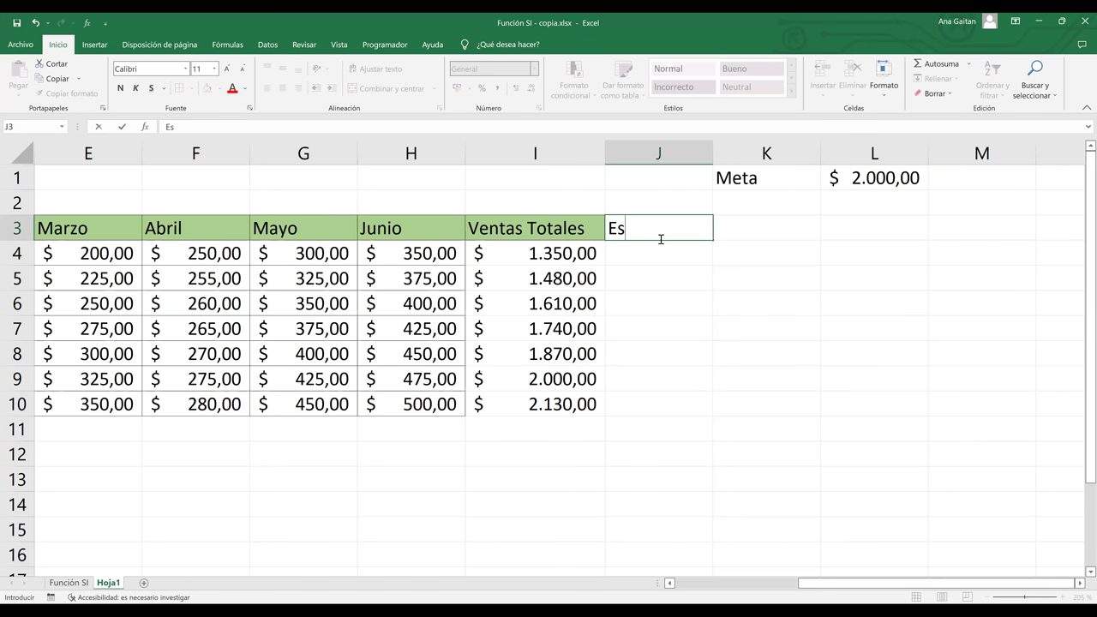
pyautogui.write('tado')
pyautogui.press('Return')
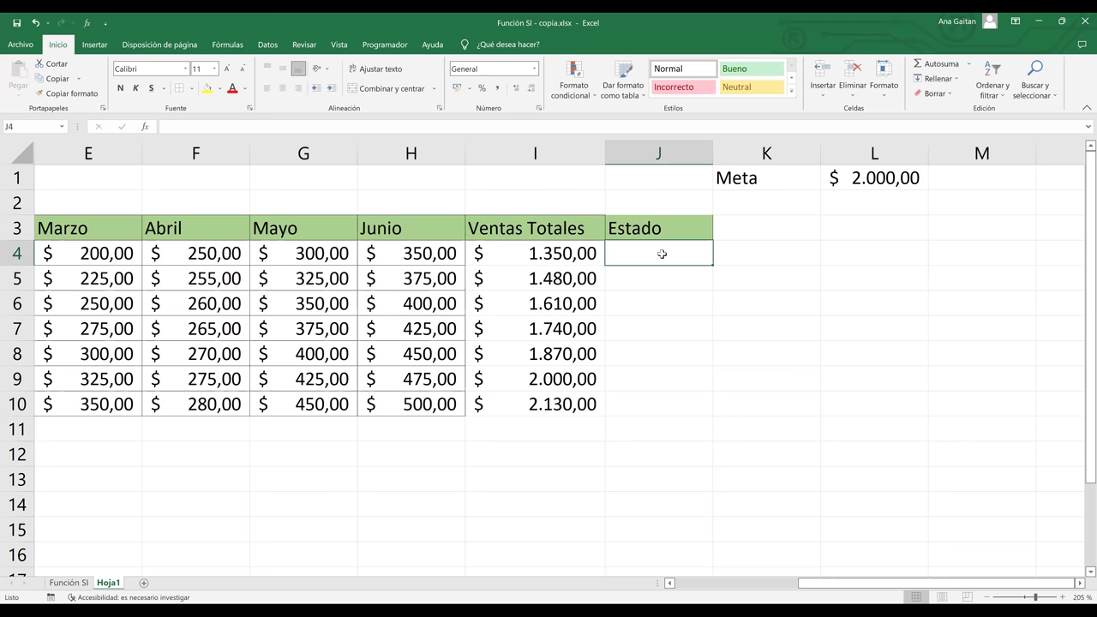
pyautogui.click(676, 337)
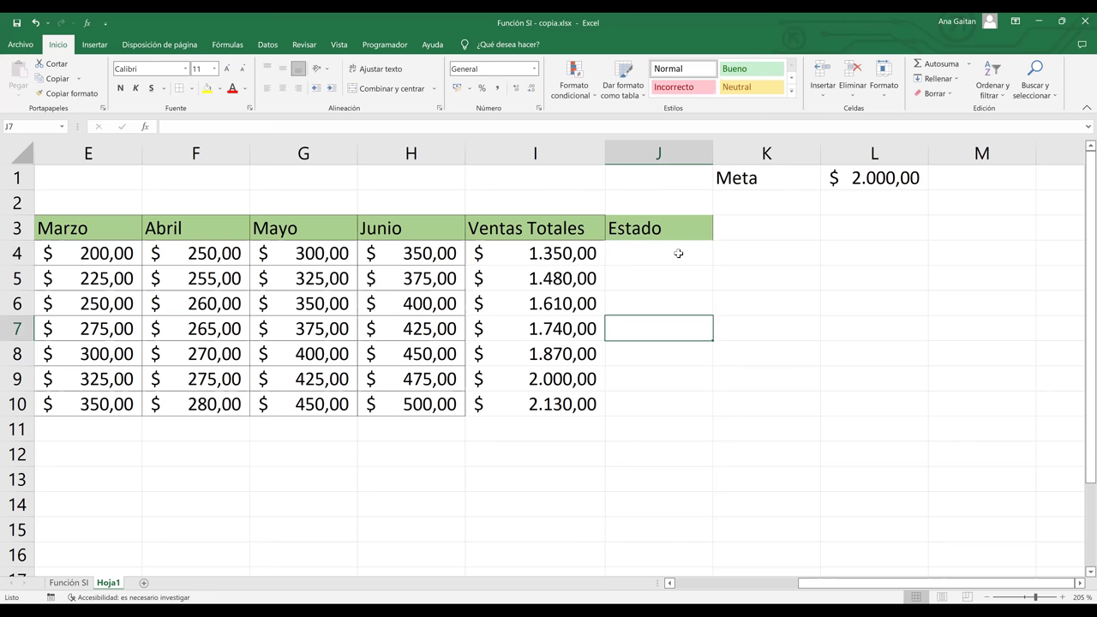
pyautogui.click(678, 253)
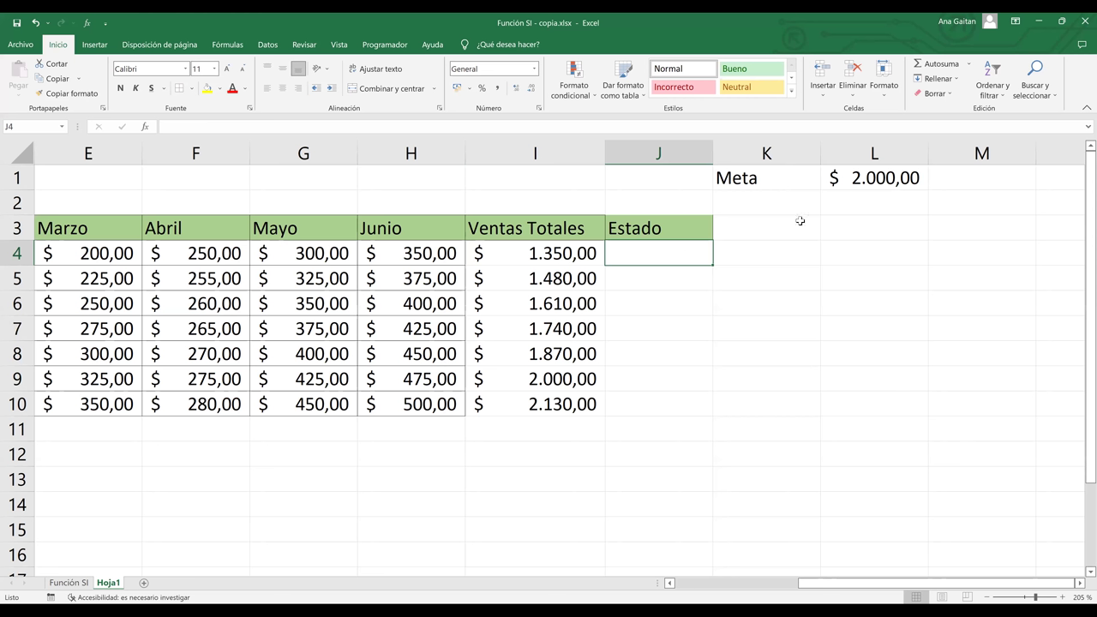
pyautogui.click(878, 187)
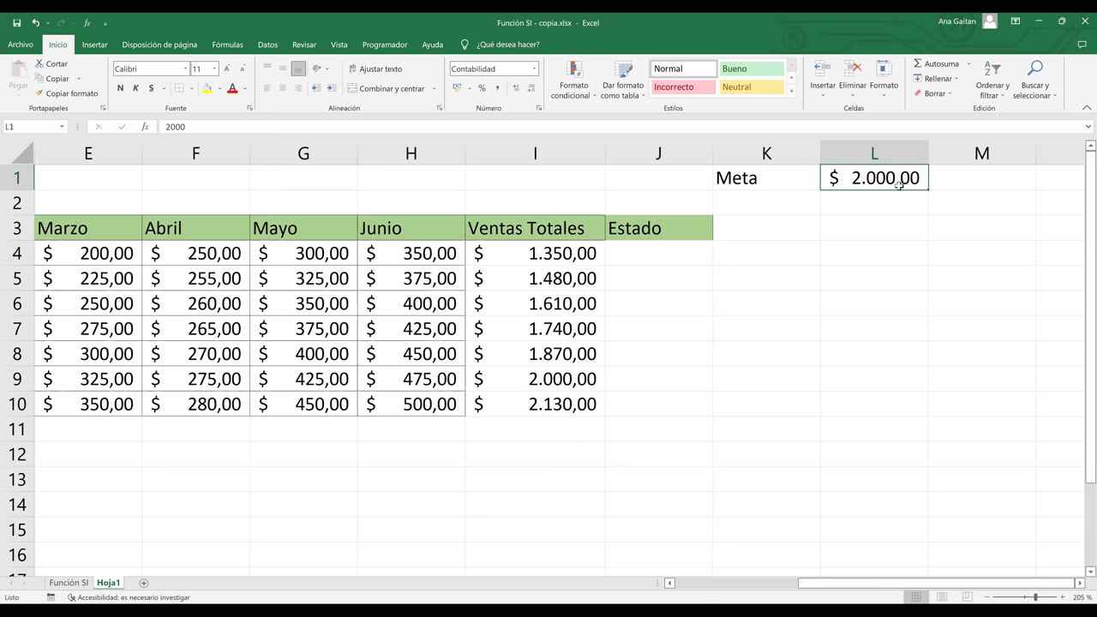
pyautogui.click(824, 147)
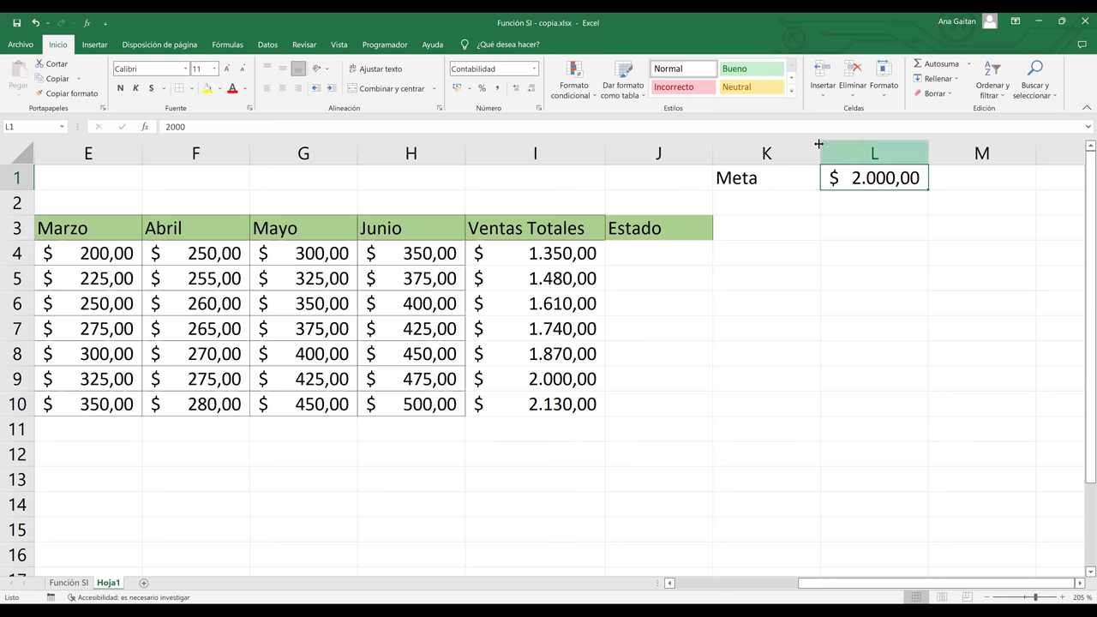
pyautogui.click(637, 255)
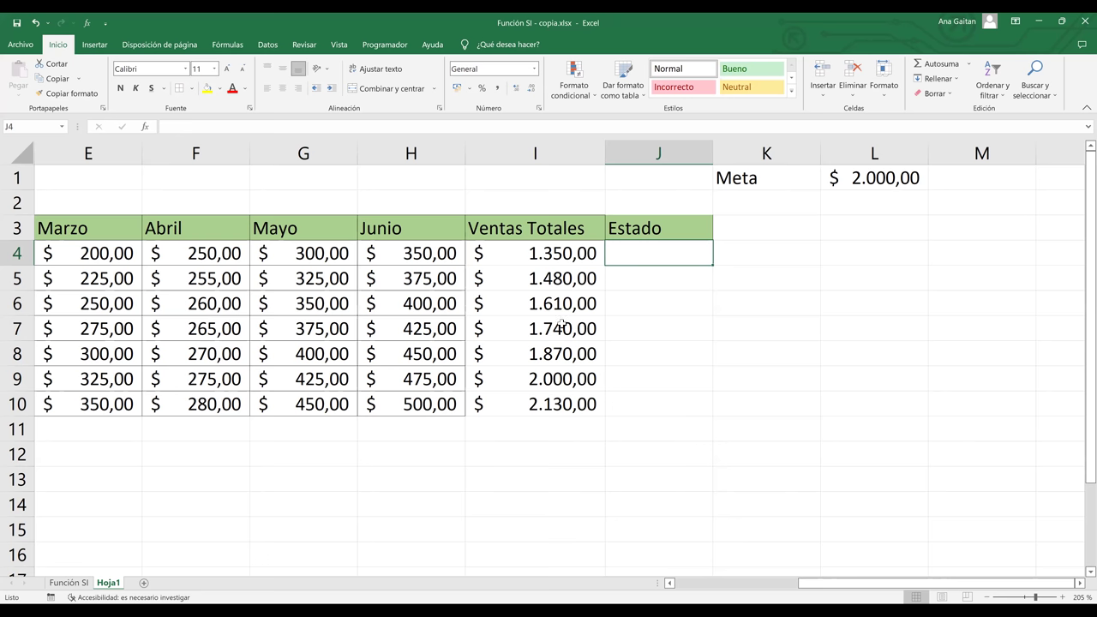
pyautogui.write('=')
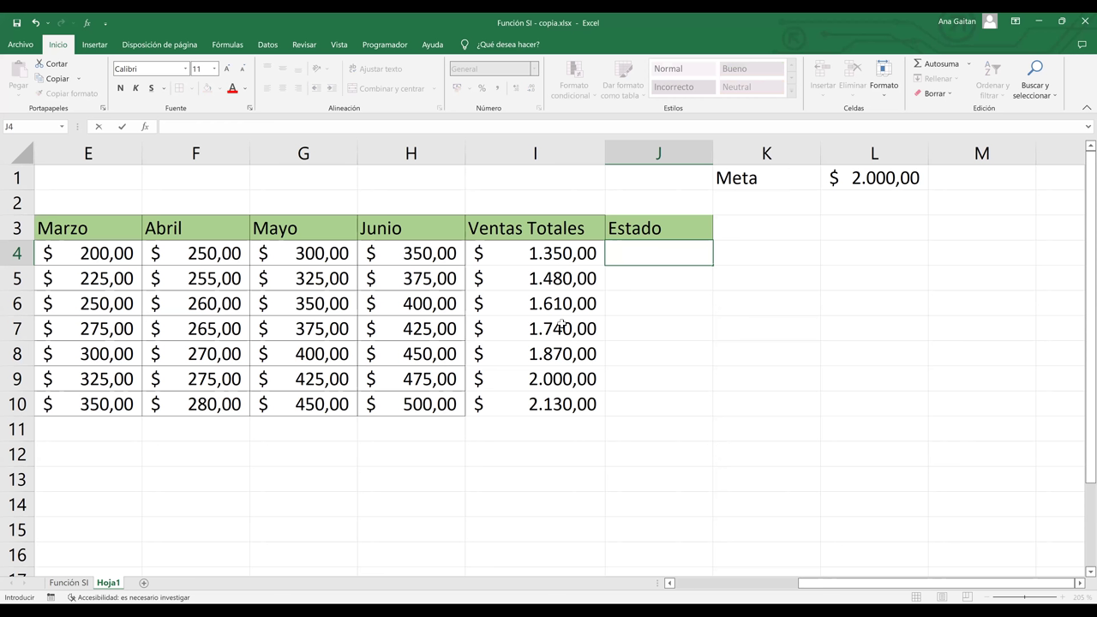
pyautogui.press('Escape')
pyautogui.click(657, 293)
# Start an SI formula in J4 whose logical test is I4>=2000, ready for its true value.
pyautogui.click(655, 259)
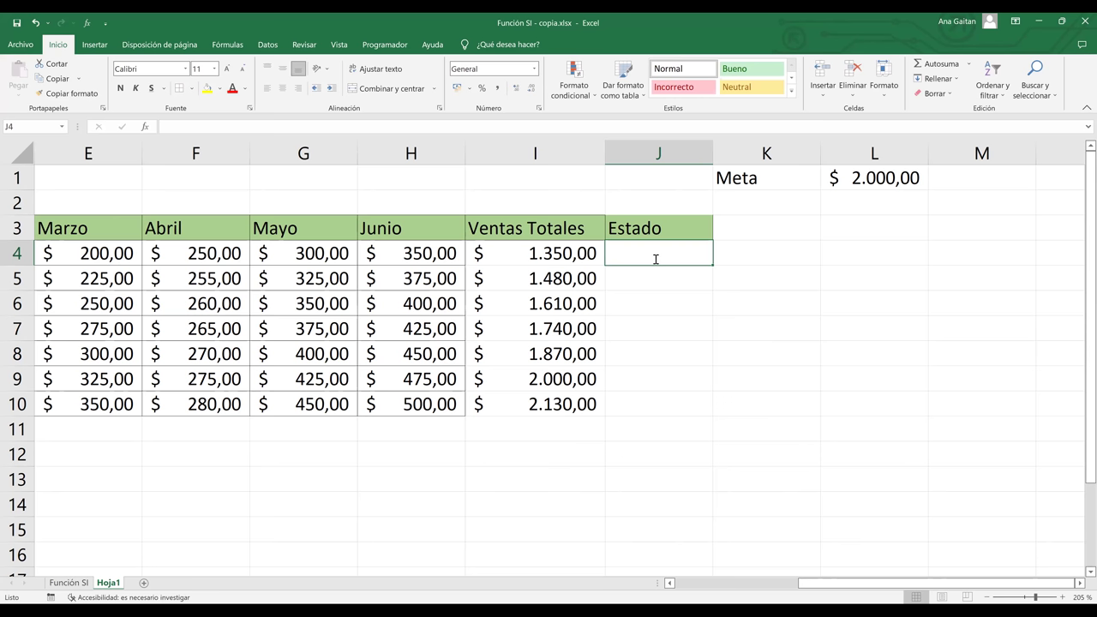
pyautogui.write('=')
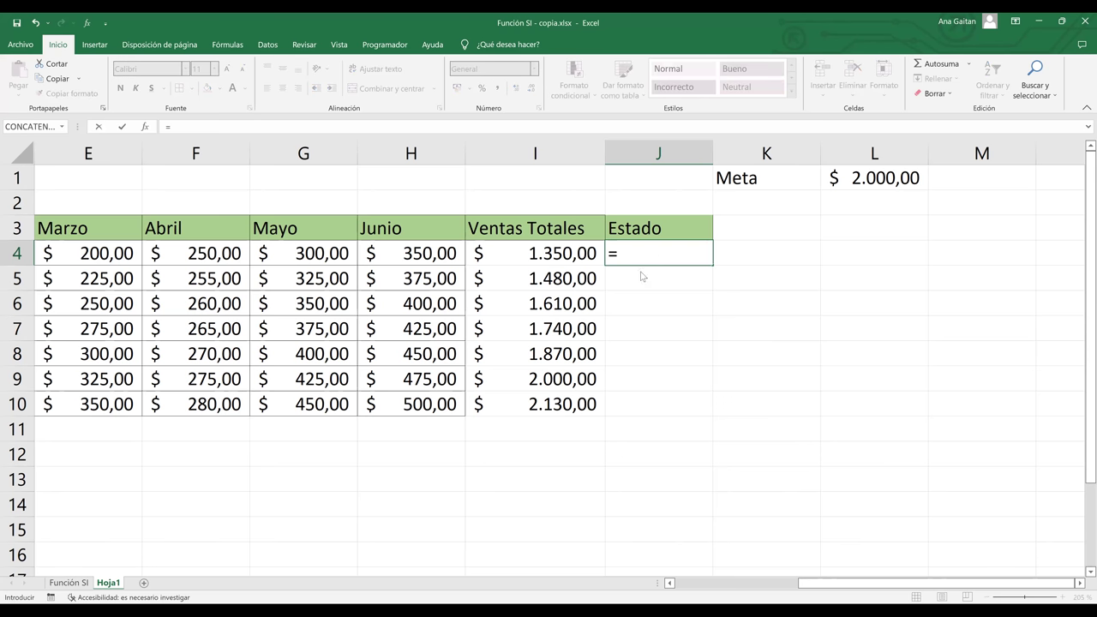
pyautogui.write('SI(')
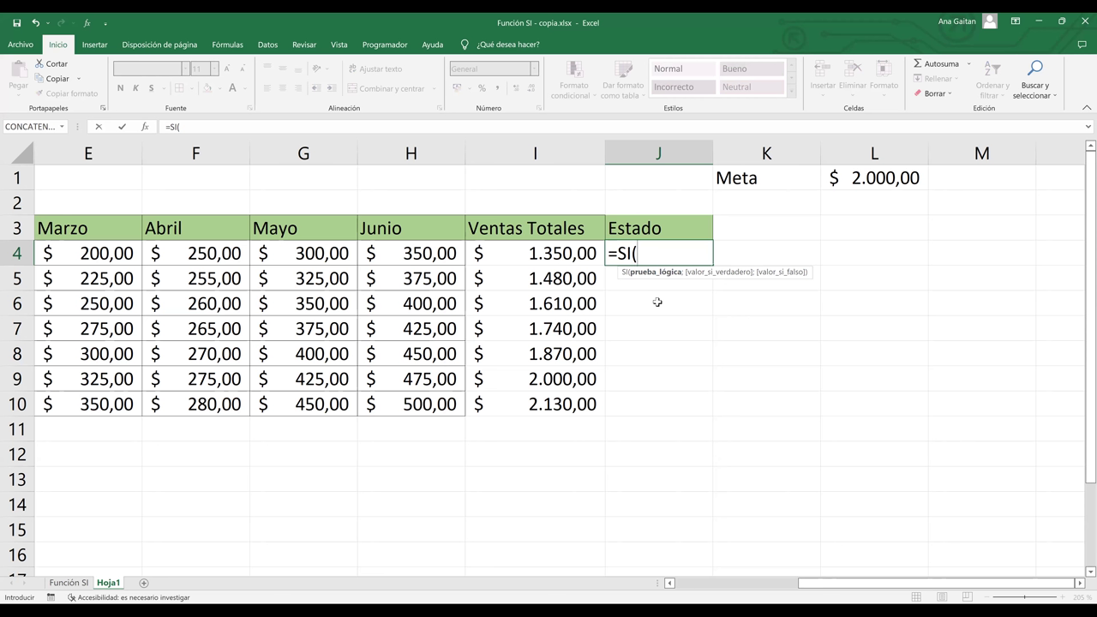
pyautogui.click(558, 254)
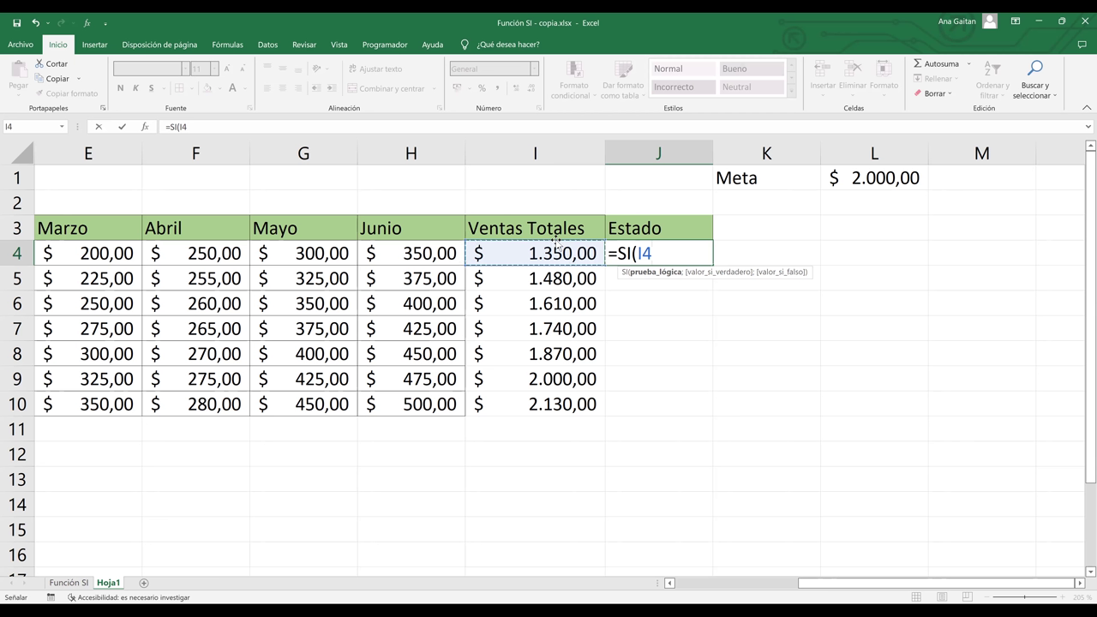
pyautogui.write(',')
pyautogui.press('BackSpace')
pyautogui.write('>=2000')
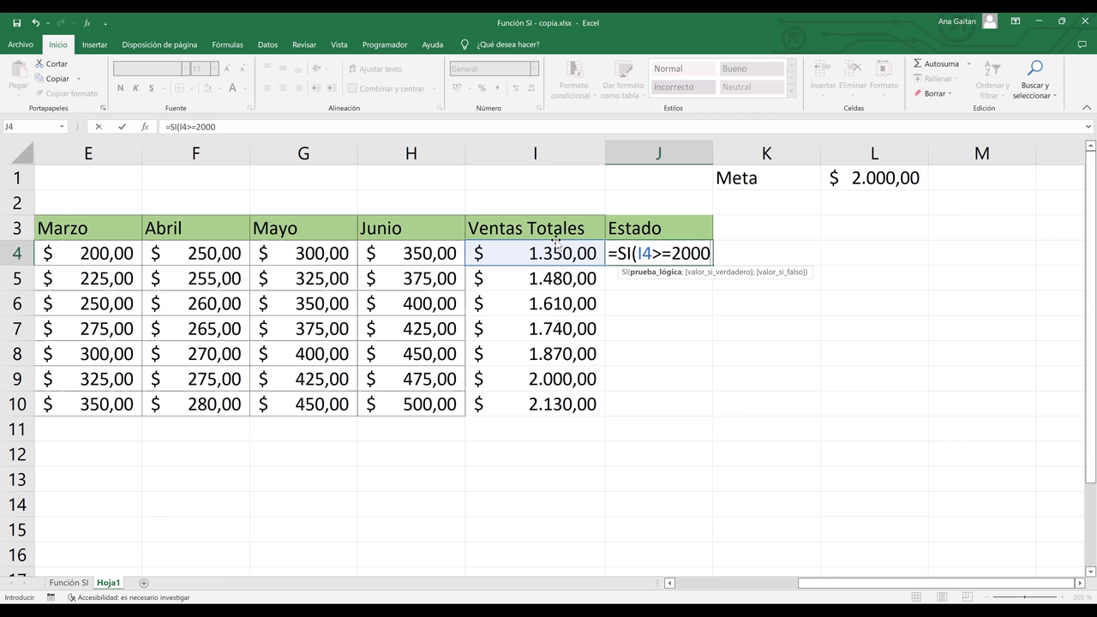
pyautogui.write(';')
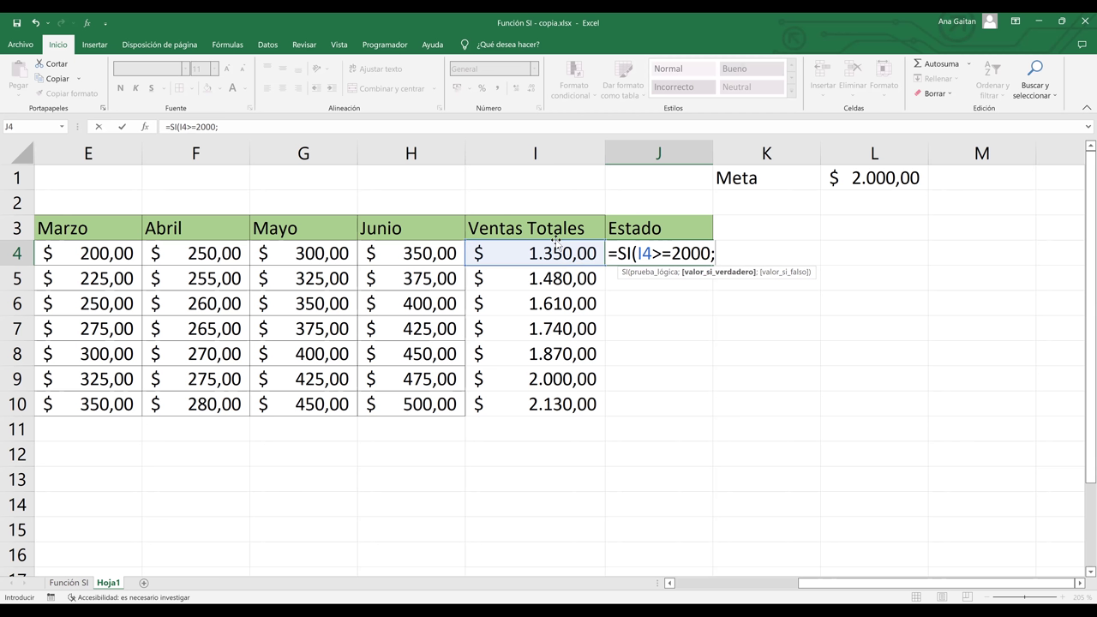
# Give the SI formula in J4 the true value "Cumplio la meta", with a capital C.
pyautogui.write('"')
pyautogui.write('cumplio la meta')
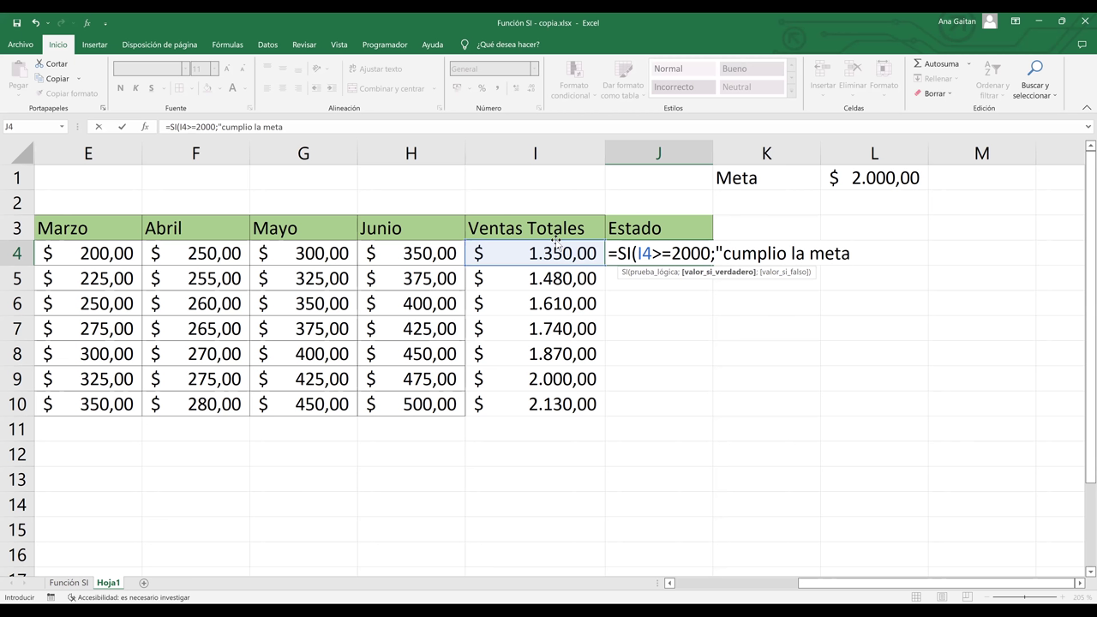
pyautogui.write('"')
pyautogui.click(731, 254)
pyautogui.press('Delete')
pyautogui.write('C')
pyautogui.click(866, 252)
pyautogui.write(';"')
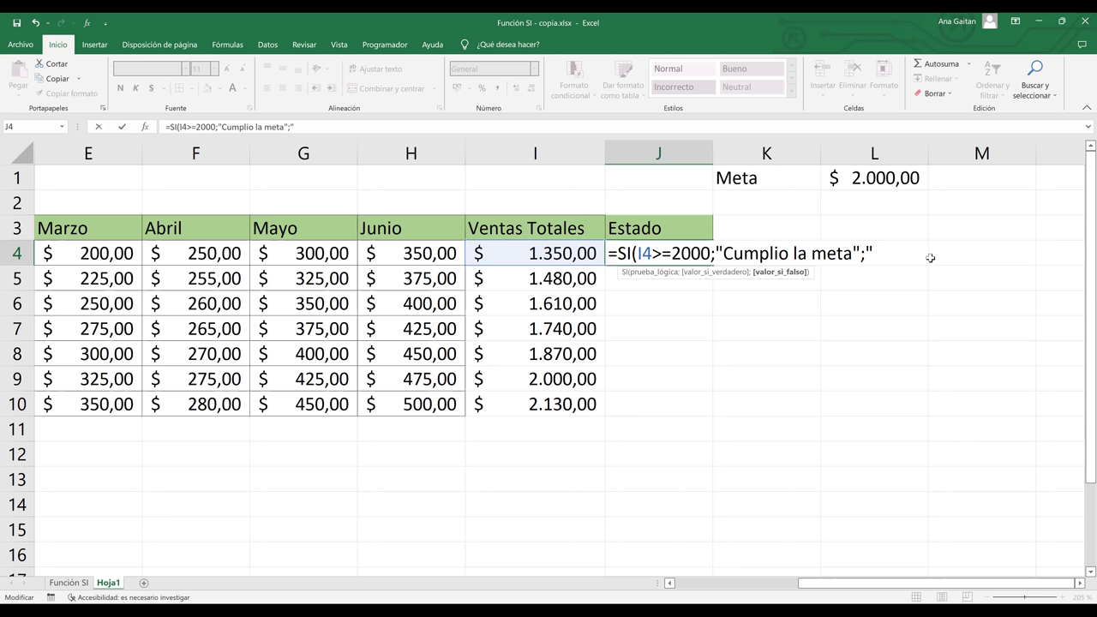
# Complete the SI formula in J4 with the false value "No cumplio" and enter it.
pyautogui.write('No ci')
pyautogui.press('BackSpace')
pyautogui.write('umplio la')
pyautogui.press('BackSpace')
pyautogui.press('BackSpace')
pyautogui.press('BackSpace')
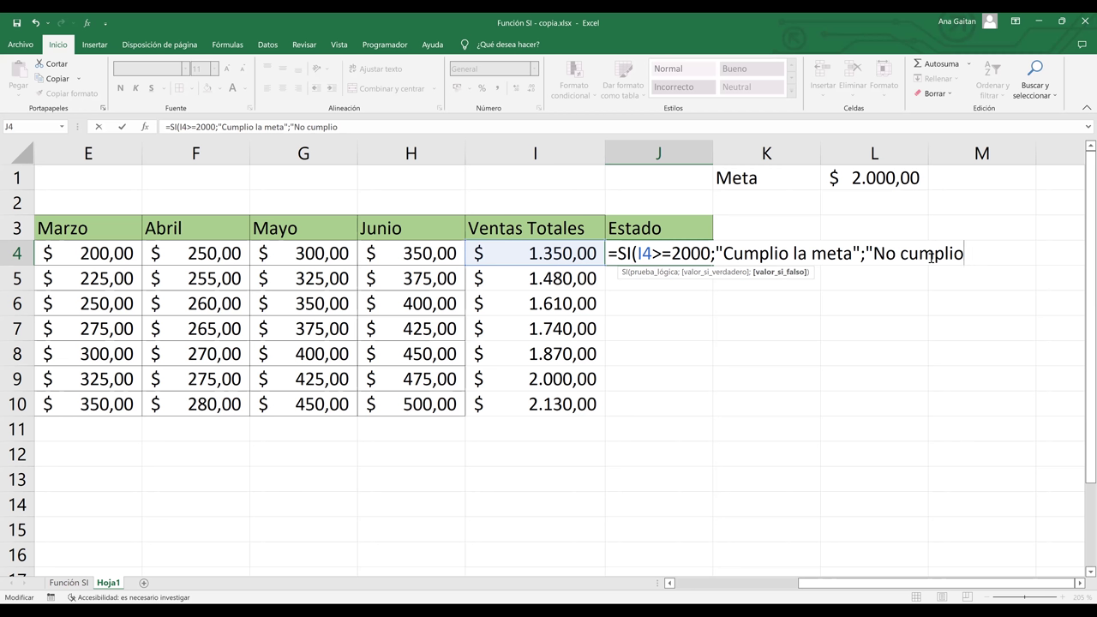
pyautogui.write('")')
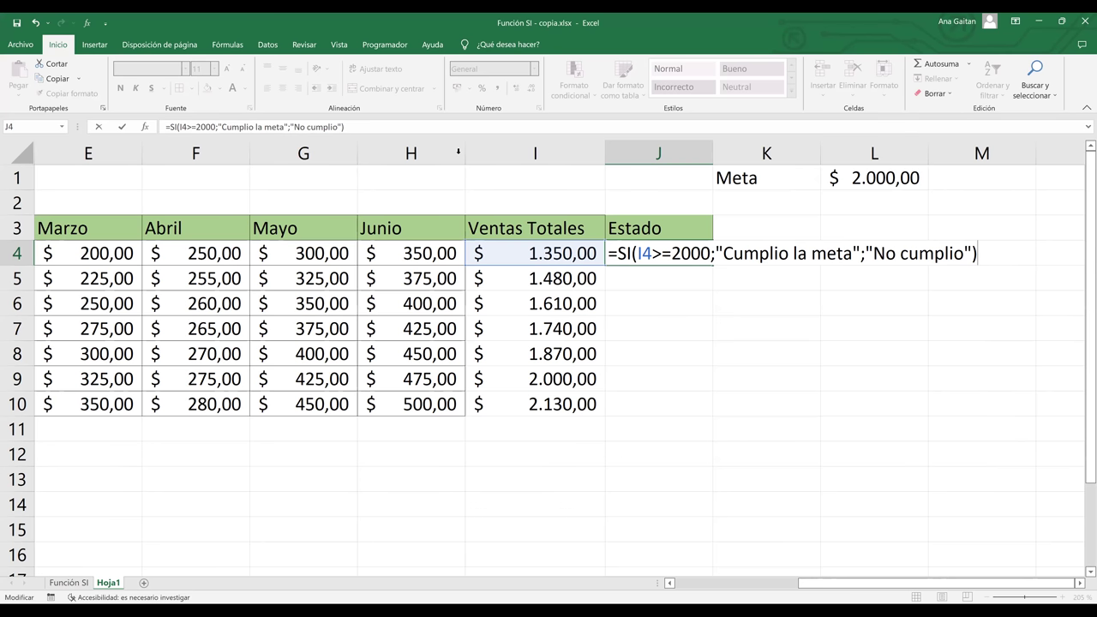
pyautogui.press('Return')
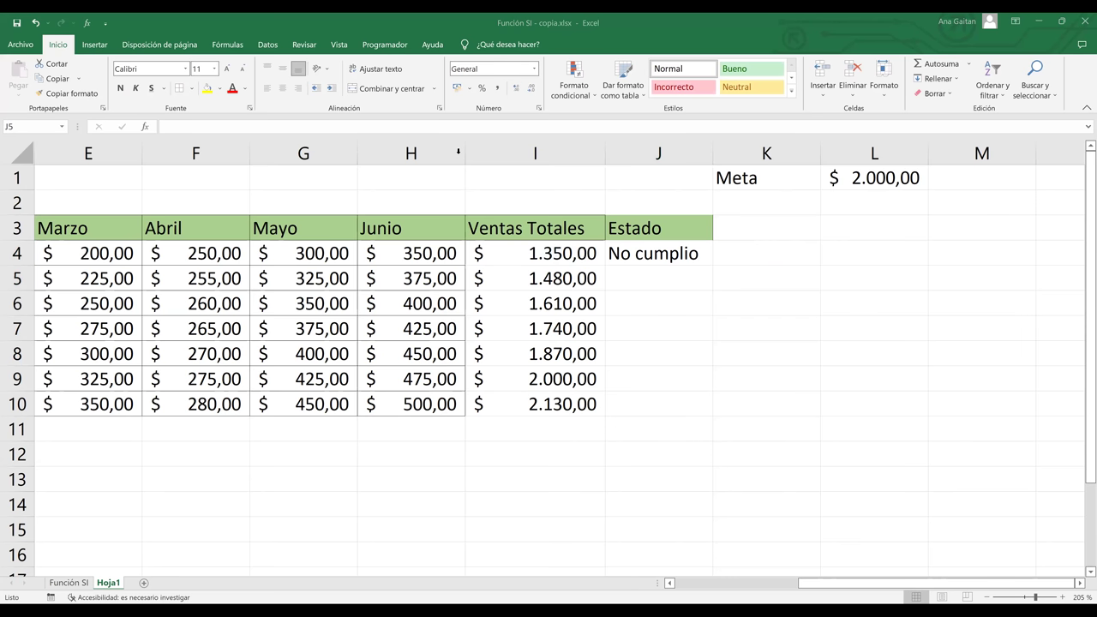
# Fill the J4 formula down to J10 and widen column J to fit the Estado texts.
pyautogui.click(638, 253)
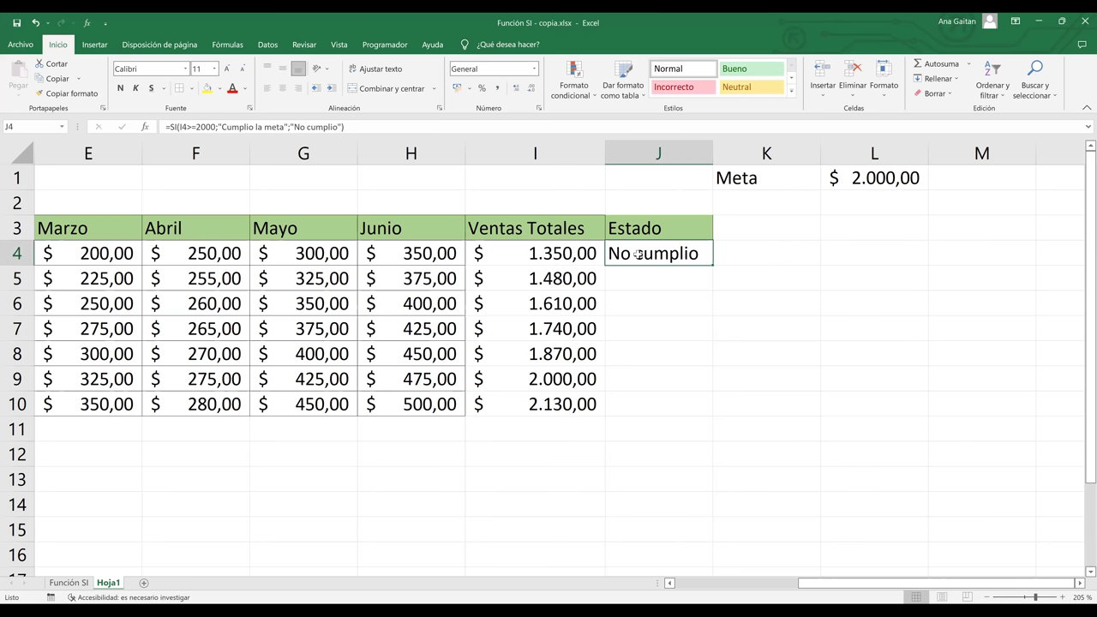
pyautogui.click(543, 263)
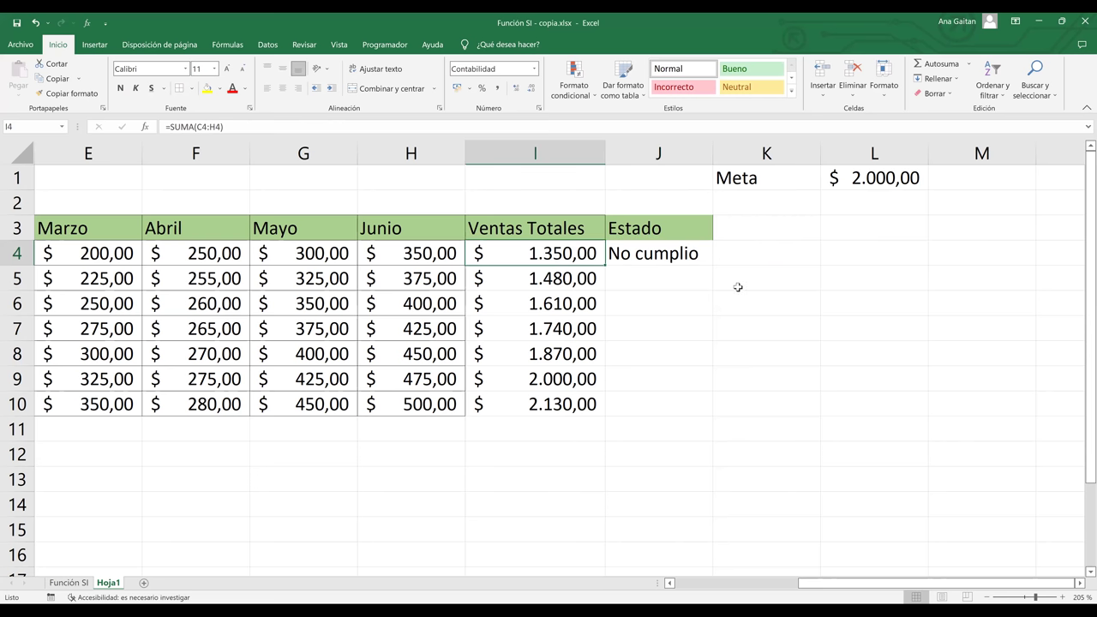
pyautogui.click(665, 263)
pyautogui.moveTo(714, 267); pyautogui.dragTo(708, 409)
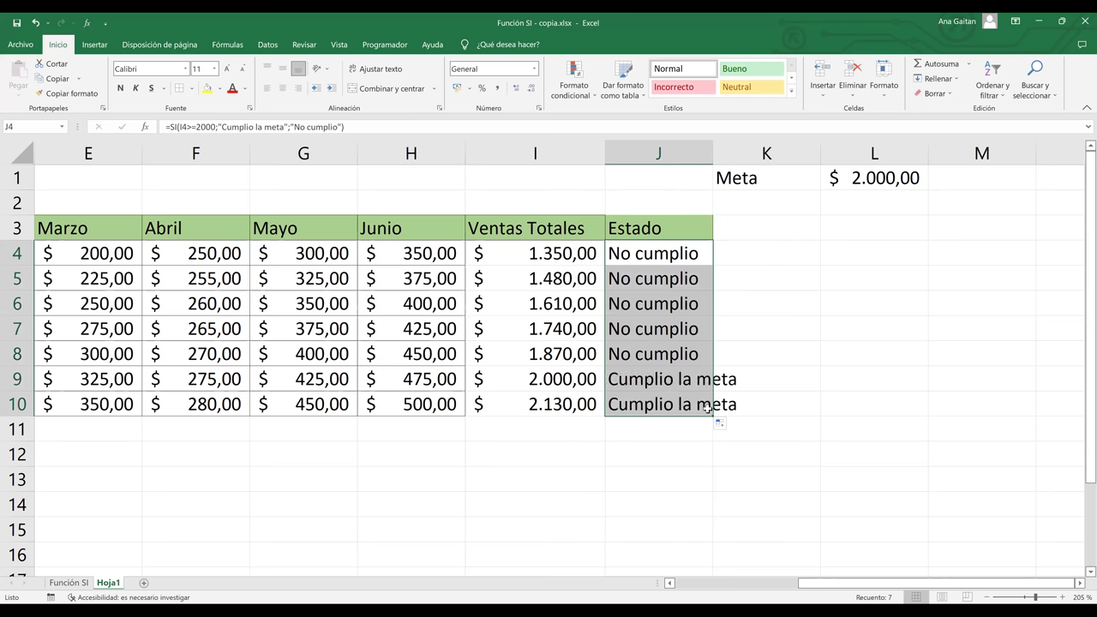
pyautogui.moveTo(713, 150); pyautogui.dragTo(756, 150)
pyautogui.moveTo(680, 383); pyautogui.dragTo(682, 405)
pyautogui.click(783, 406)
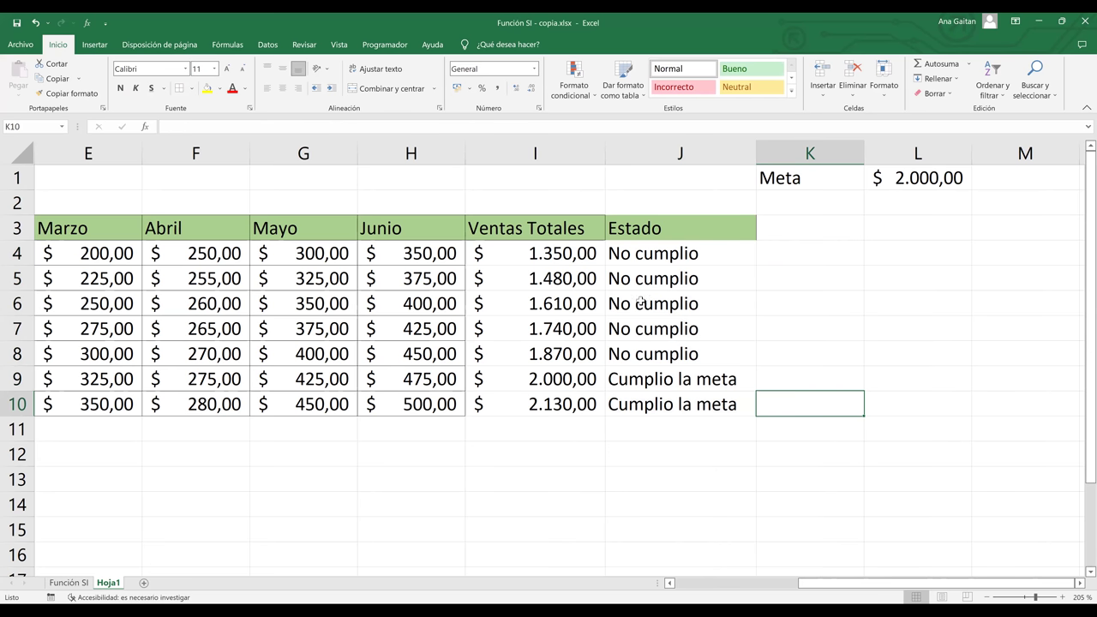
# Check the threshold in J4's formula, and set the Meta in L1 to 1500.
pyautogui.doubleClick(648, 256)
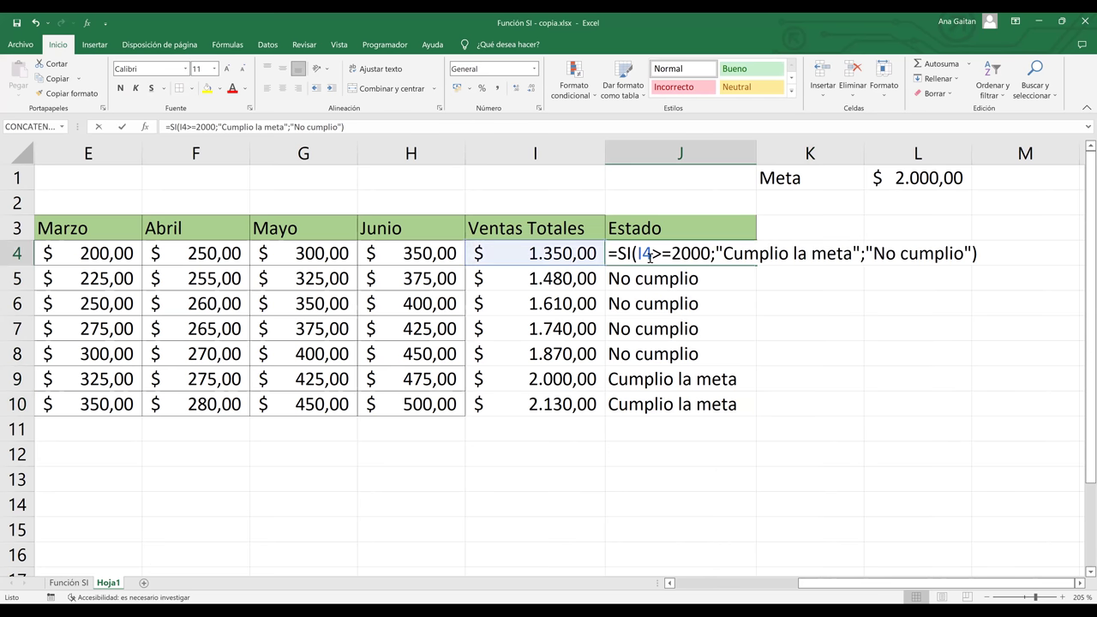
pyautogui.click(711, 257)
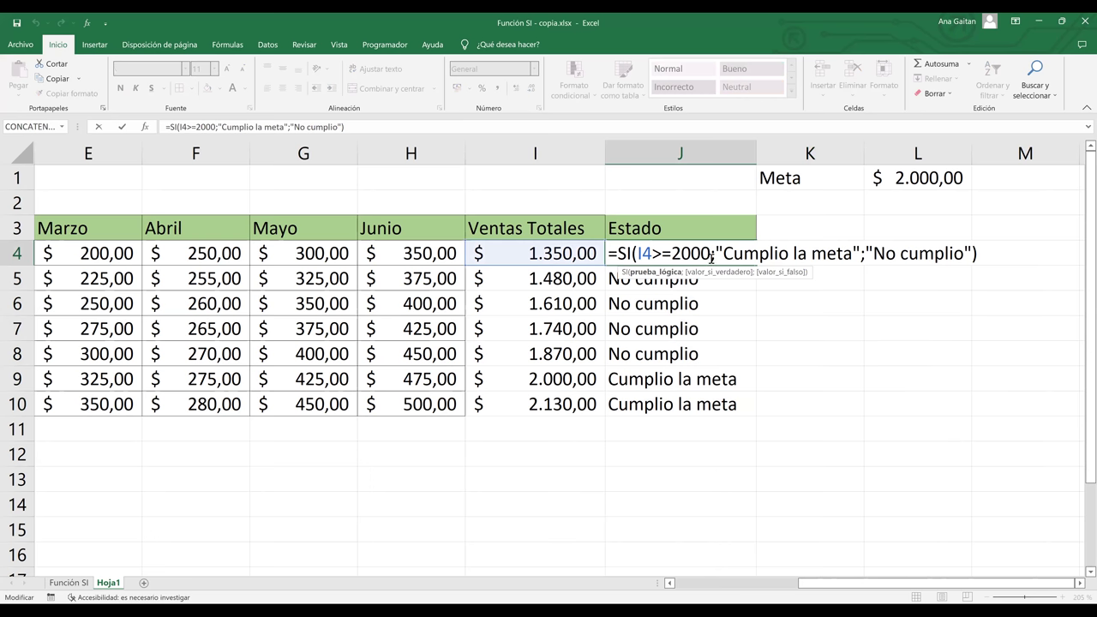
pyautogui.press('Return')
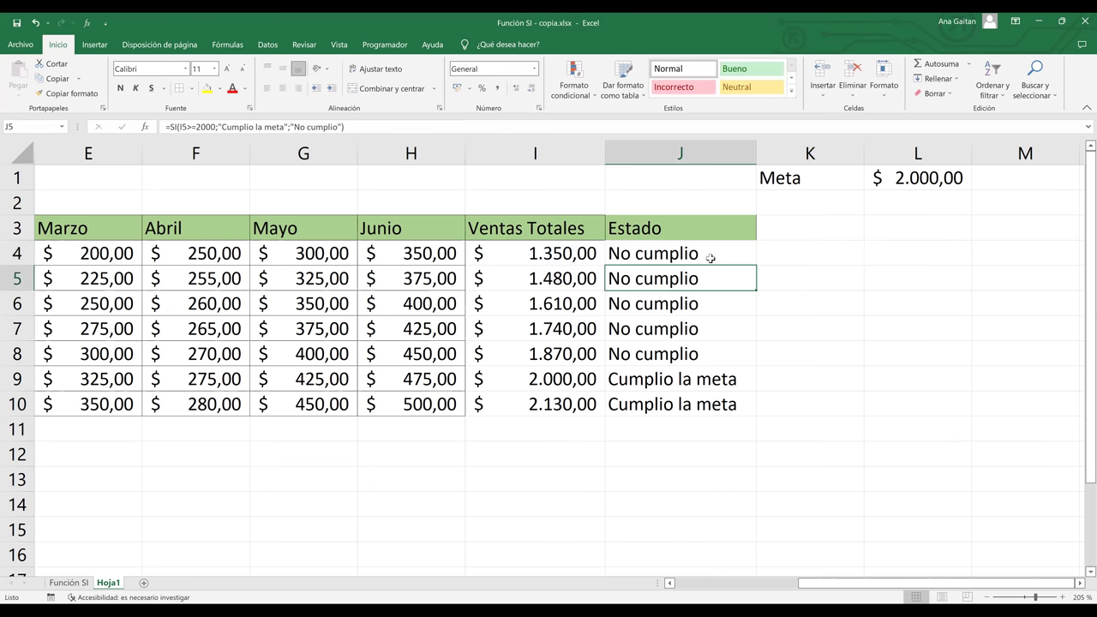
pyautogui.moveTo(1083, 259); pyautogui.dragTo(1081, 234)
pyautogui.click(913, 180)
pyautogui.write('1500')
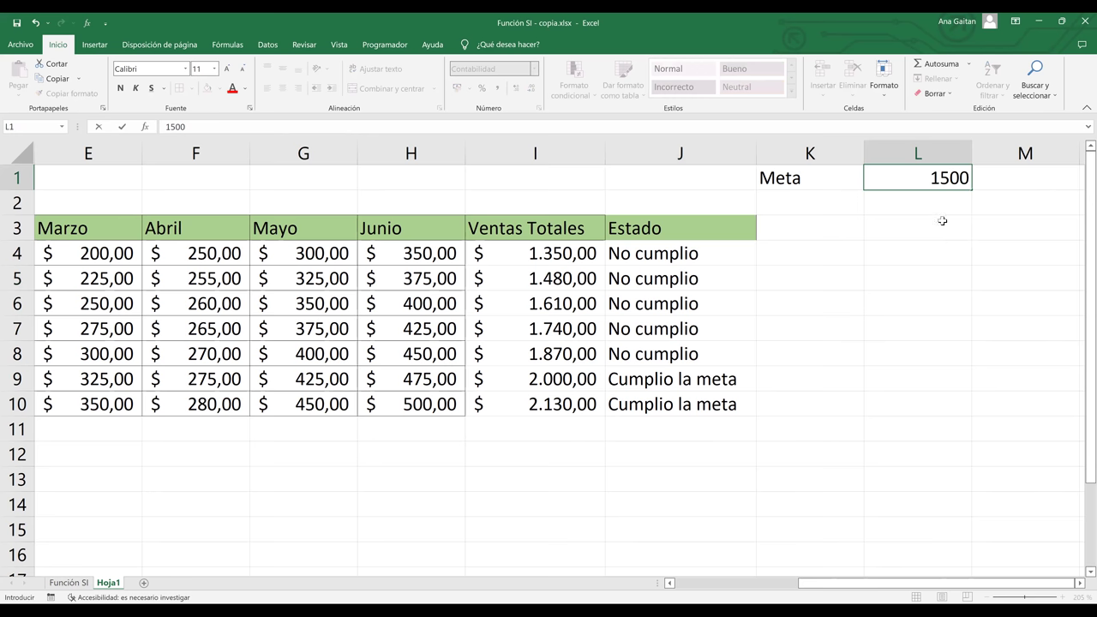
pyautogui.click(917, 252)
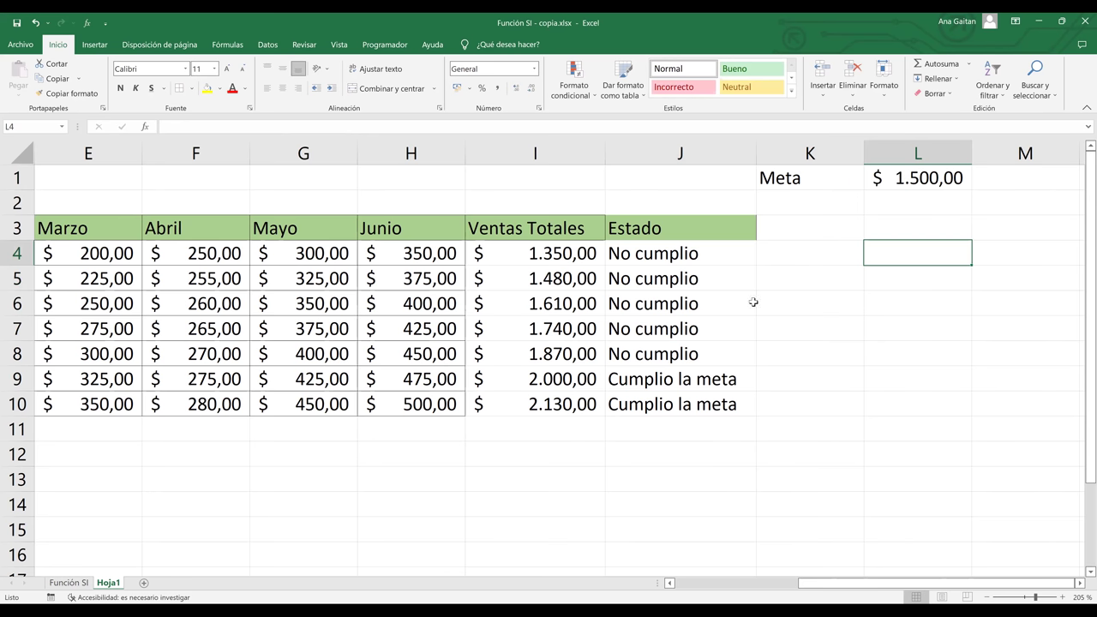
# Replace the fixed 2000 in J4's formula with a reference to L1 and fill it down to J10.
pyautogui.click(673, 257)
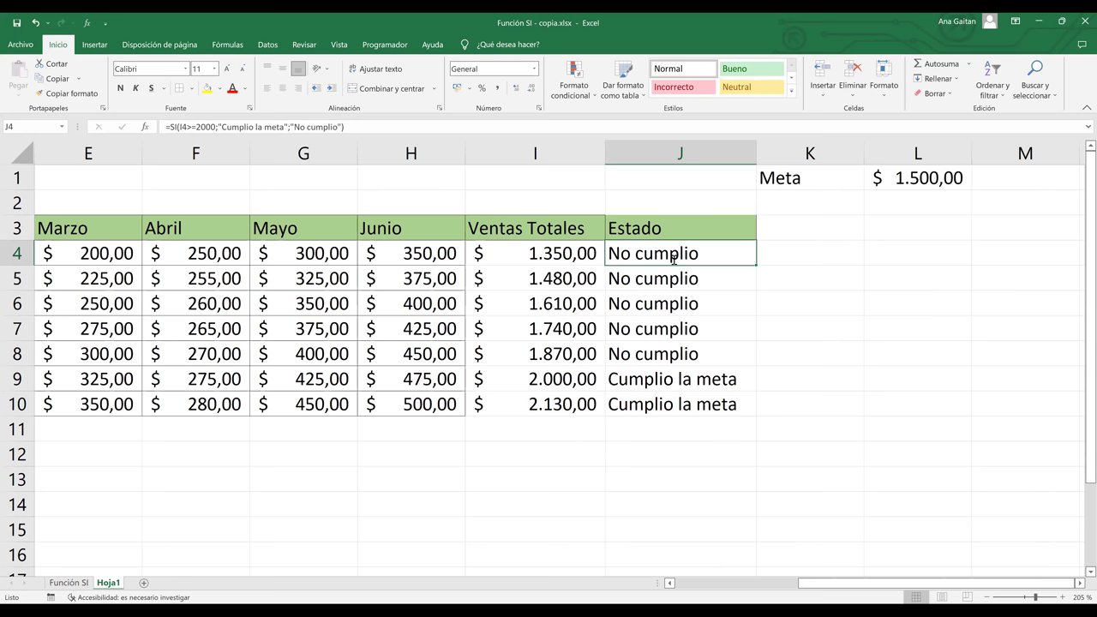
pyautogui.doubleClick(673, 258)
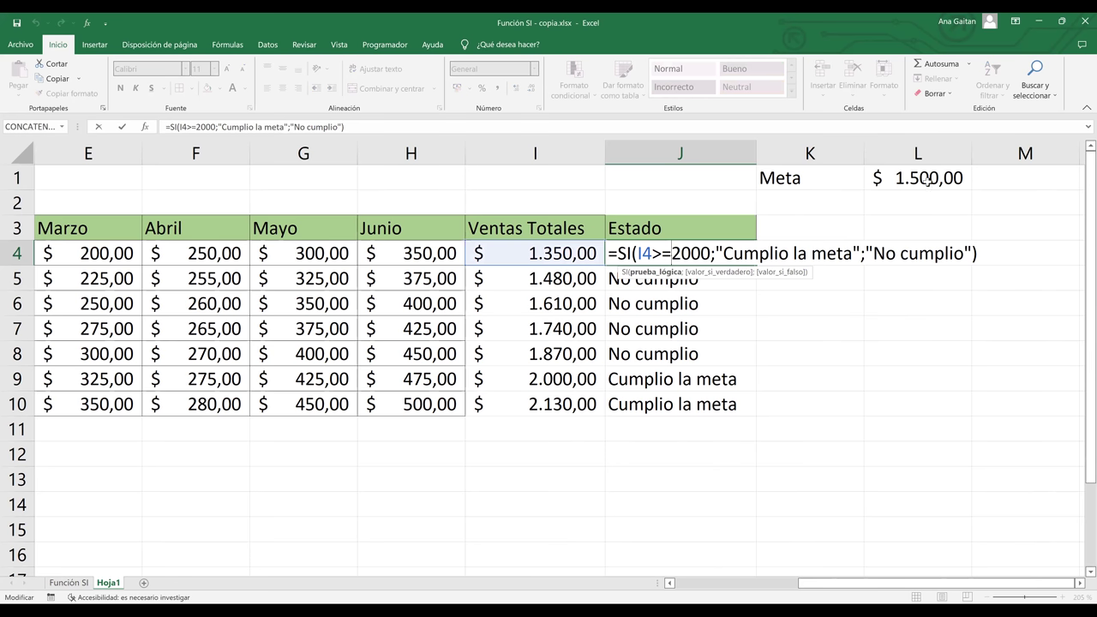
pyautogui.click(712, 253)
pyautogui.press('BackSpace')
pyautogui.press('BackSpace')
pyautogui.press('BackSpace')
pyautogui.press('BackSpace')
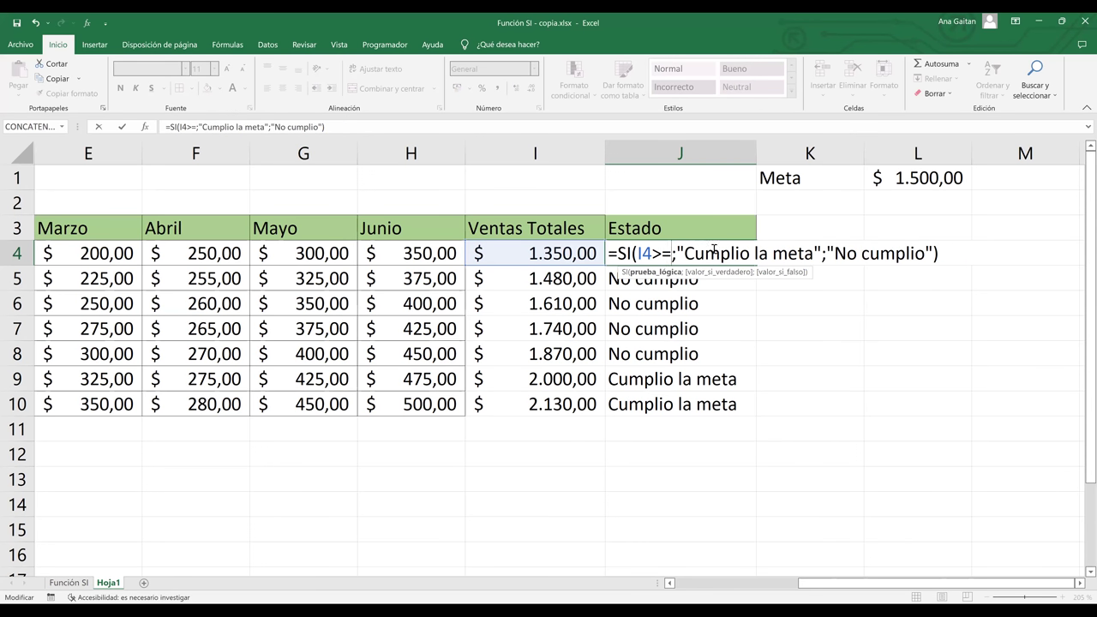
pyautogui.click(921, 180)
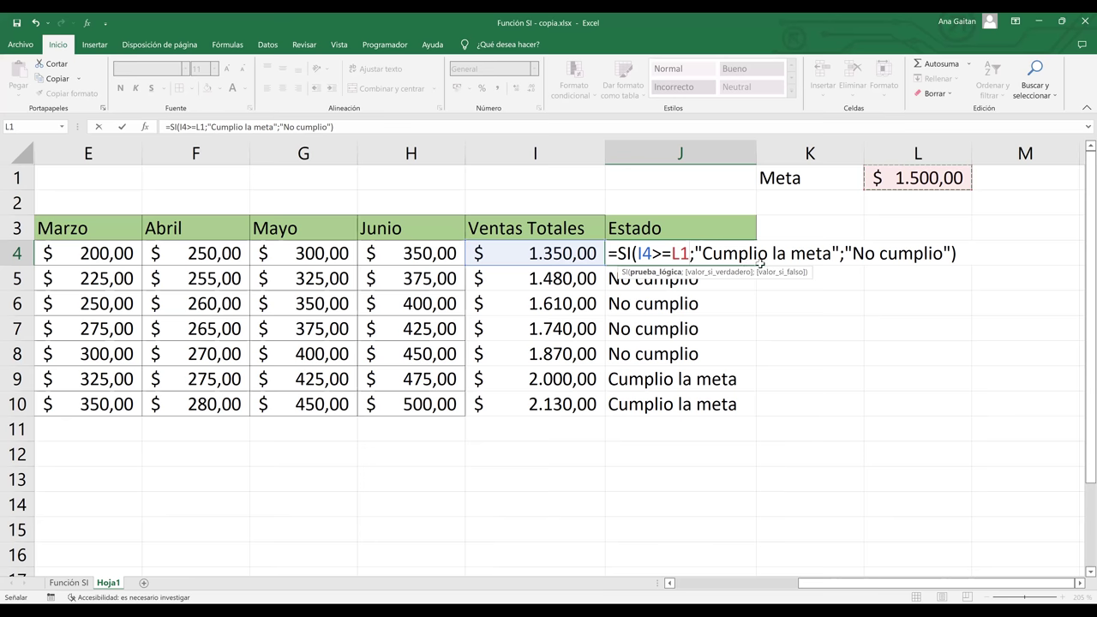
pyautogui.hotkey('ctrl', 'Return')
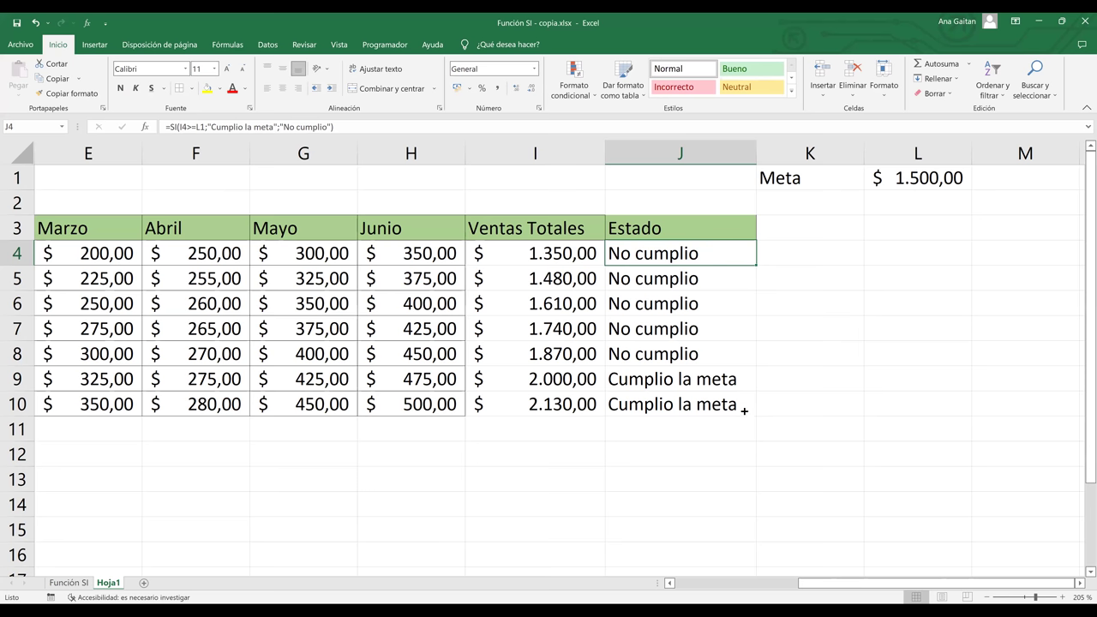
pyautogui.click(729, 485)
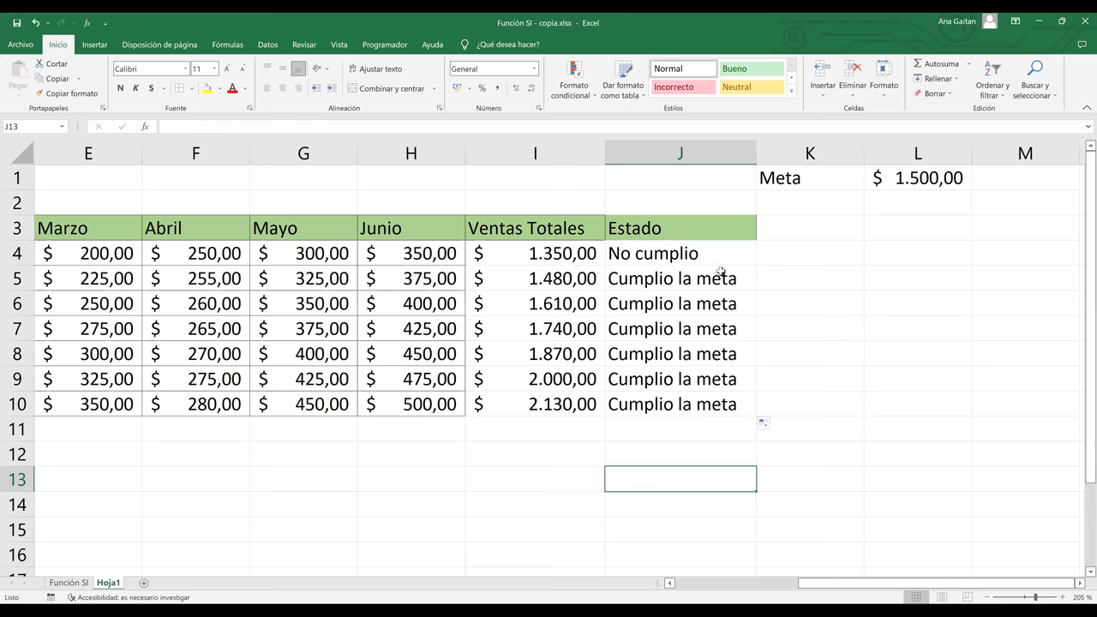
# Set the Meta in L1 to 1700.
pyautogui.click(941, 182)
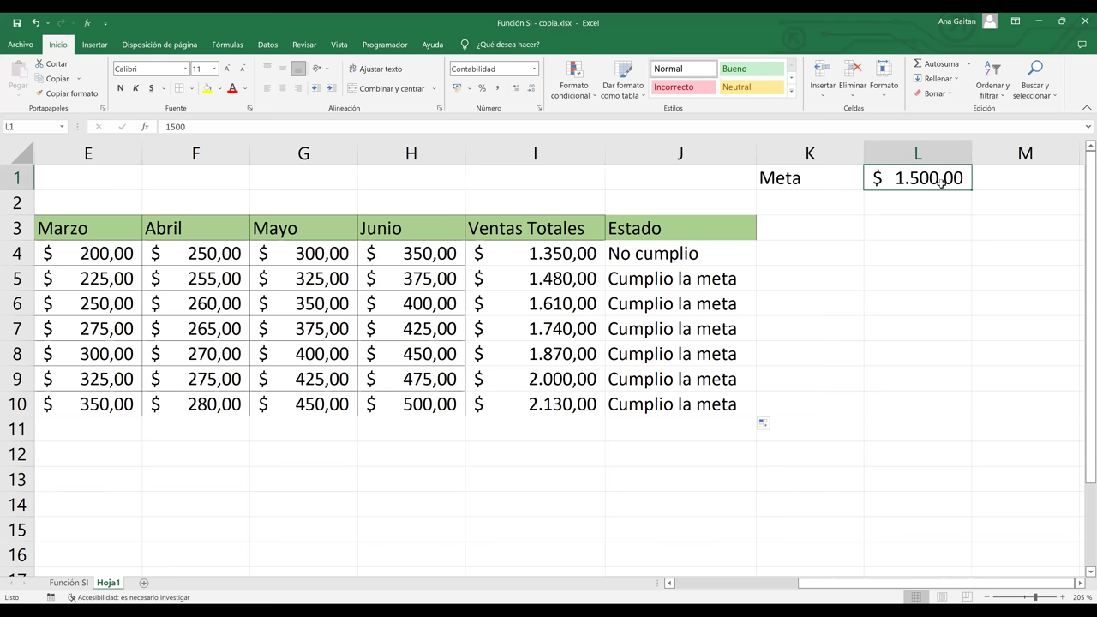
pyautogui.write('1.7')
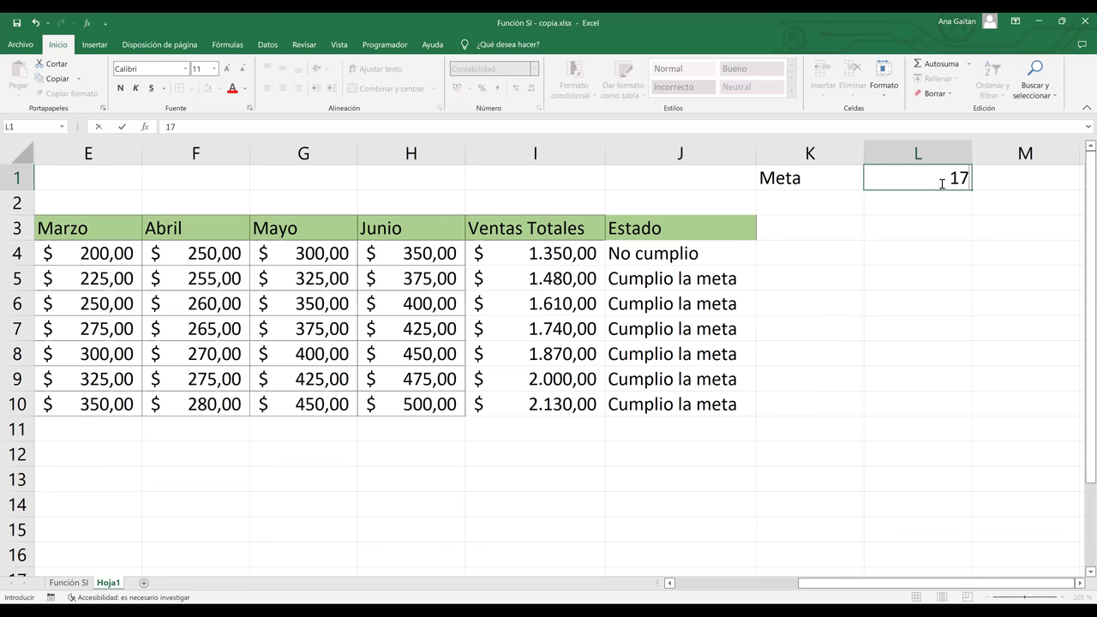
pyautogui.write('00')
pyautogui.press('Return')
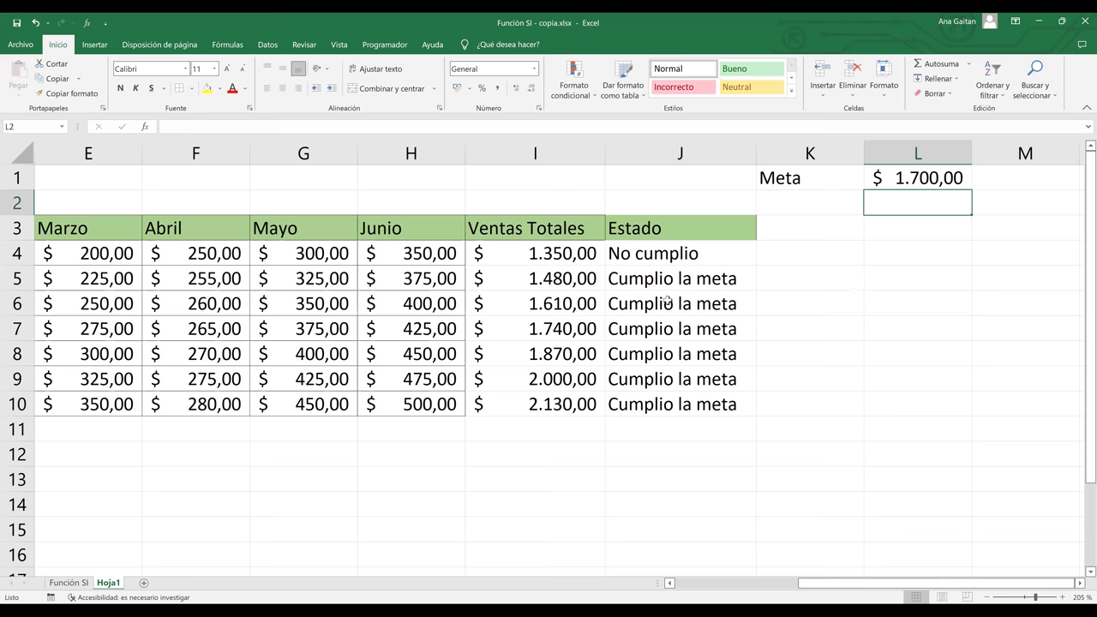
# Examine the formulas in J4, J5 and J6 to compare which cell each one uses as the Meta.
pyautogui.click(668, 303)
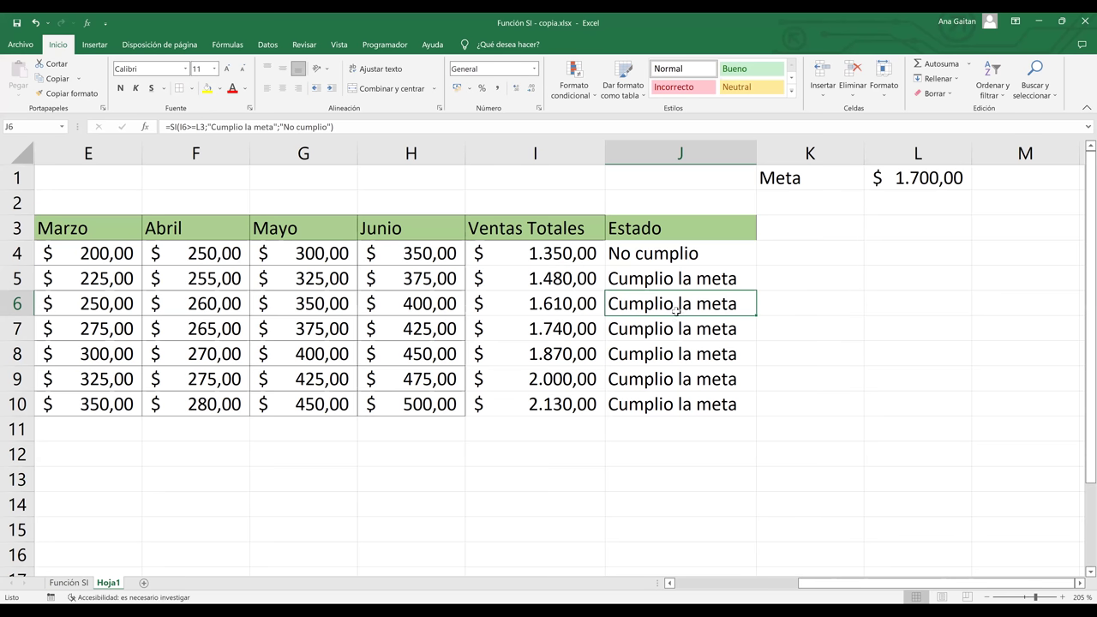
pyautogui.doubleClick(687, 255)
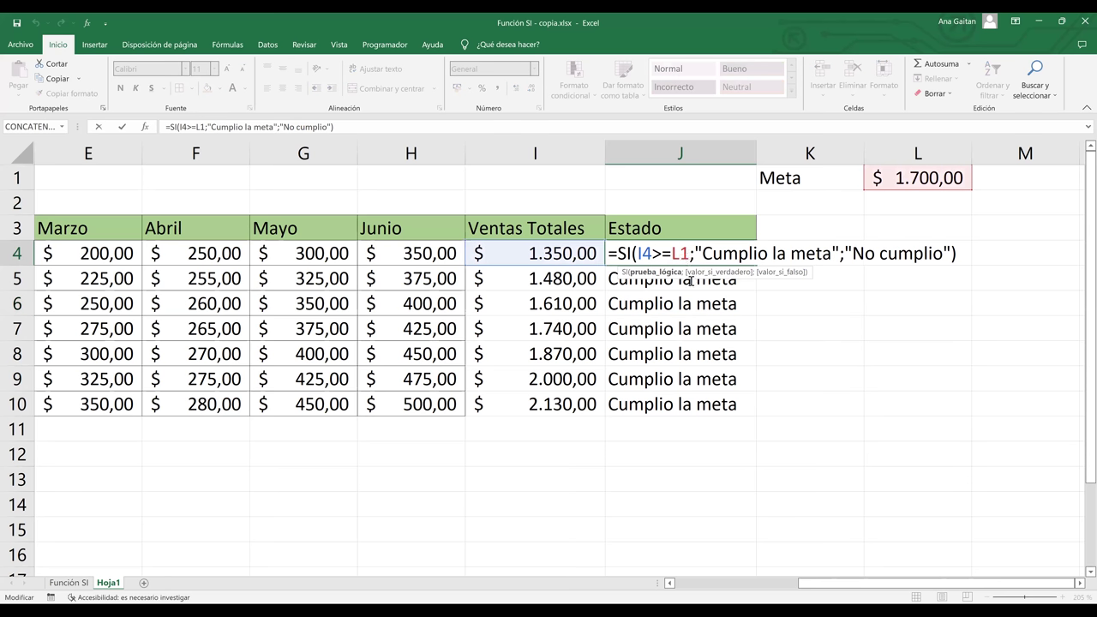
pyautogui.press('Return')
pyautogui.doubleClick(691, 280)
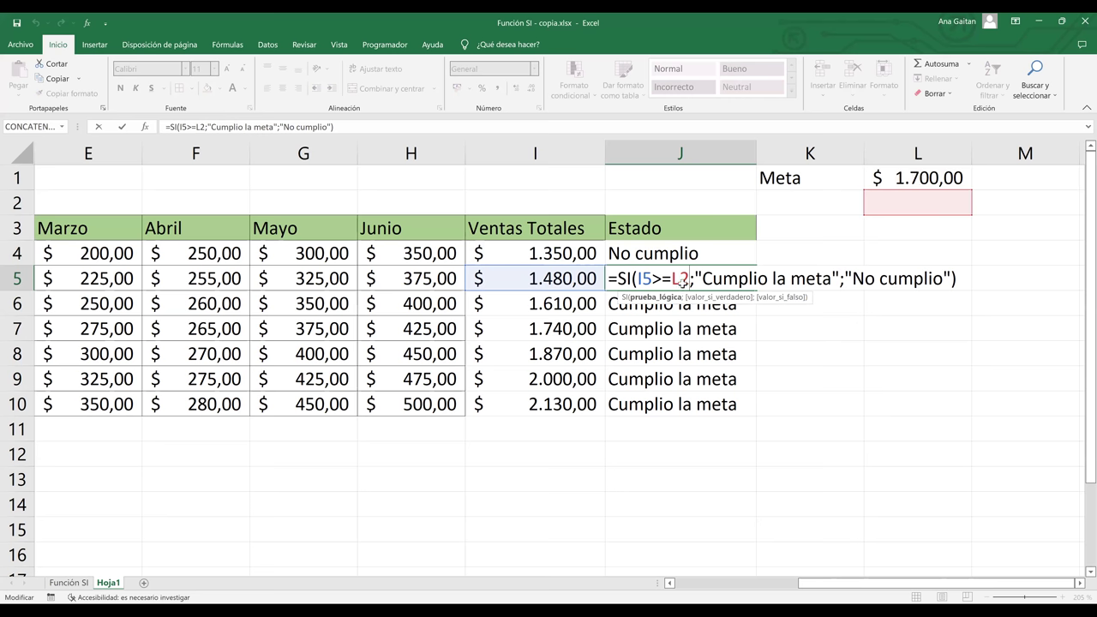
pyautogui.hotkey('ctrl', 'Return')
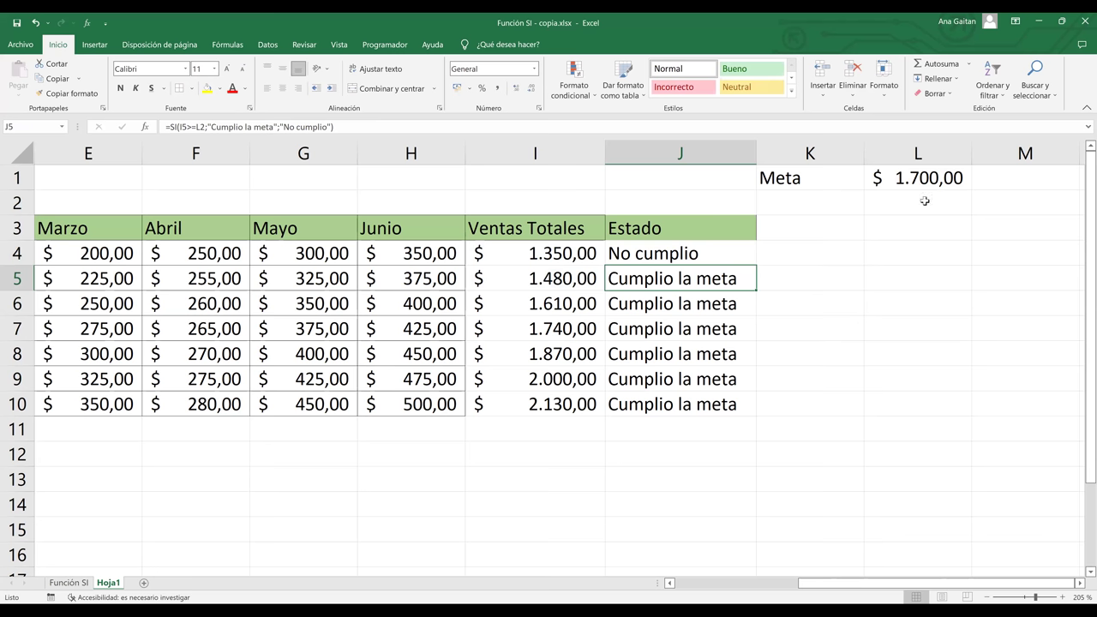
pyautogui.press('F2')
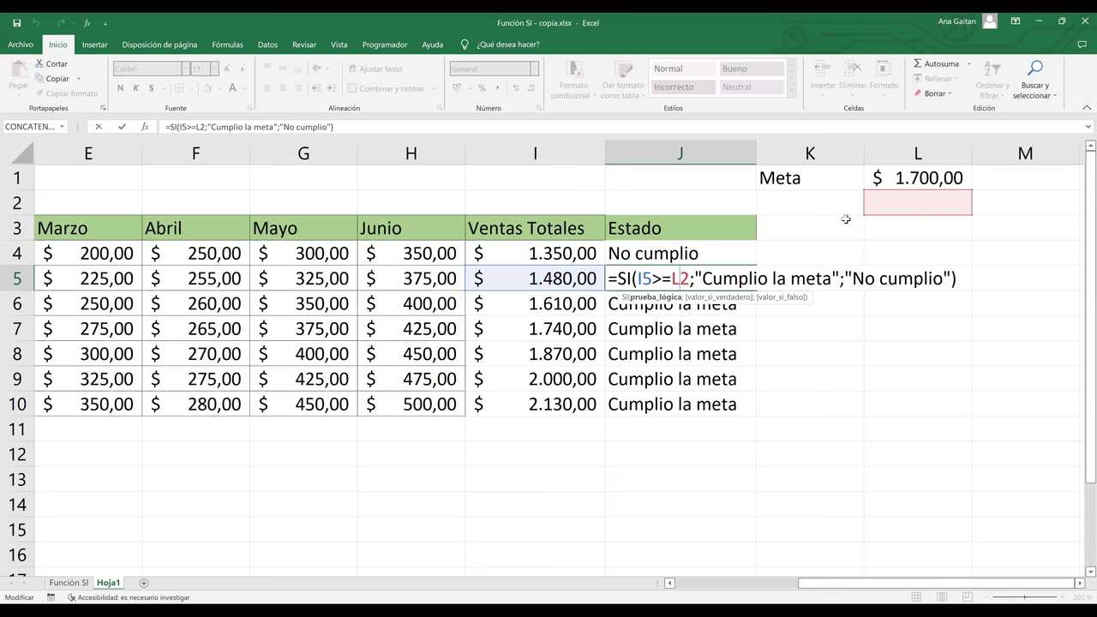
pyautogui.press('Return')
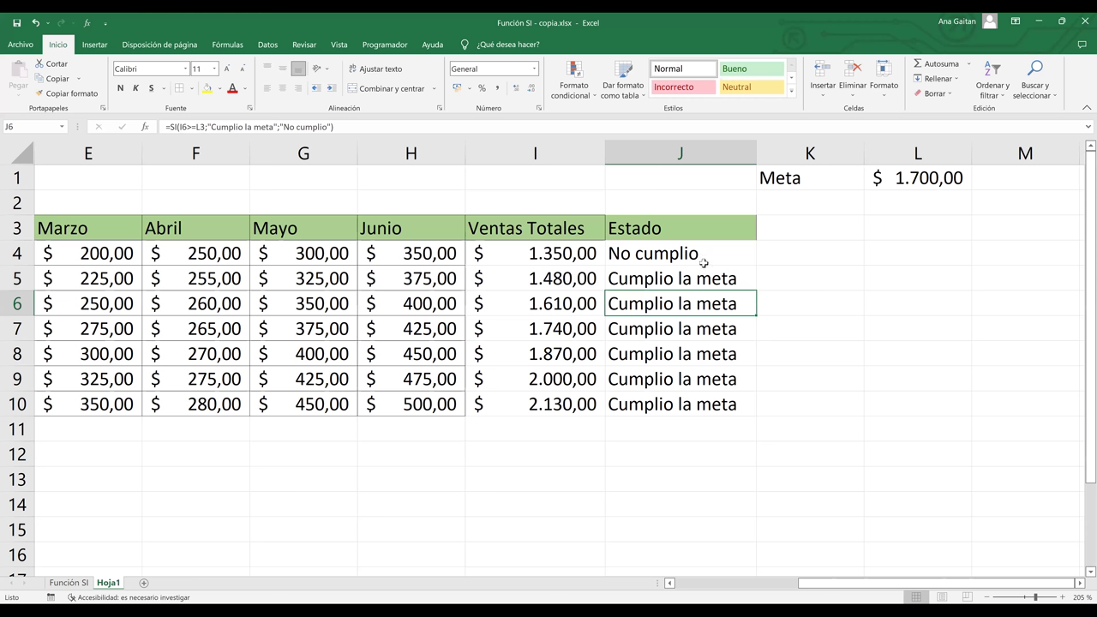
# Check which cell the Estado formulas in J4, J6, J8 and J9 compare with Ventas Totales.
pyautogui.press('Up')
pyautogui.press('Up')
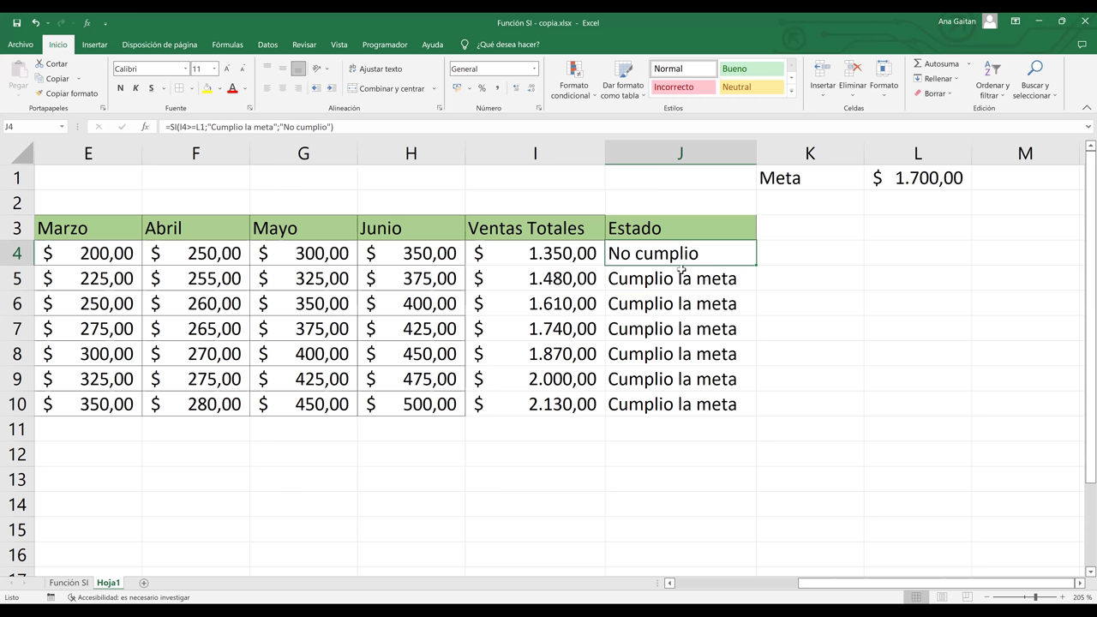
pyautogui.click(669, 310)
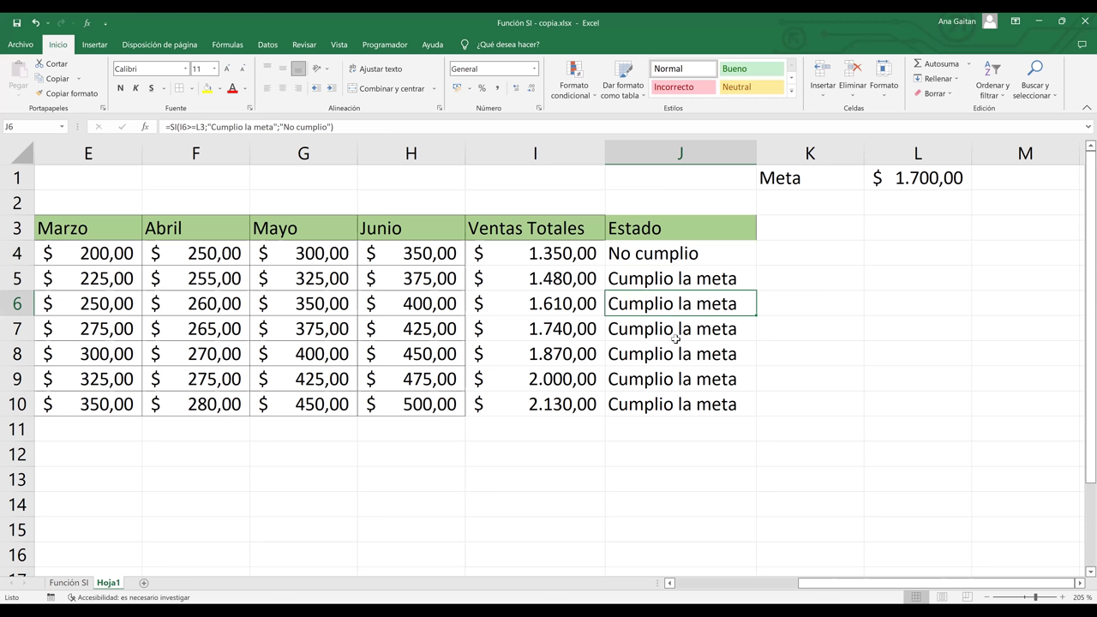
pyautogui.click(676, 352)
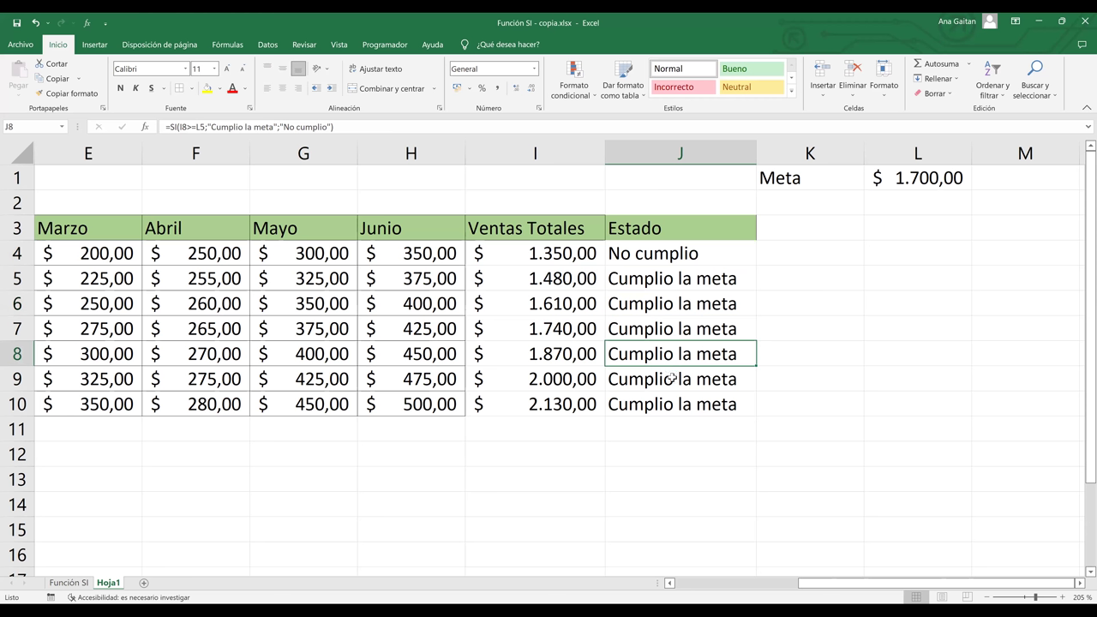
pyautogui.click(672, 379)
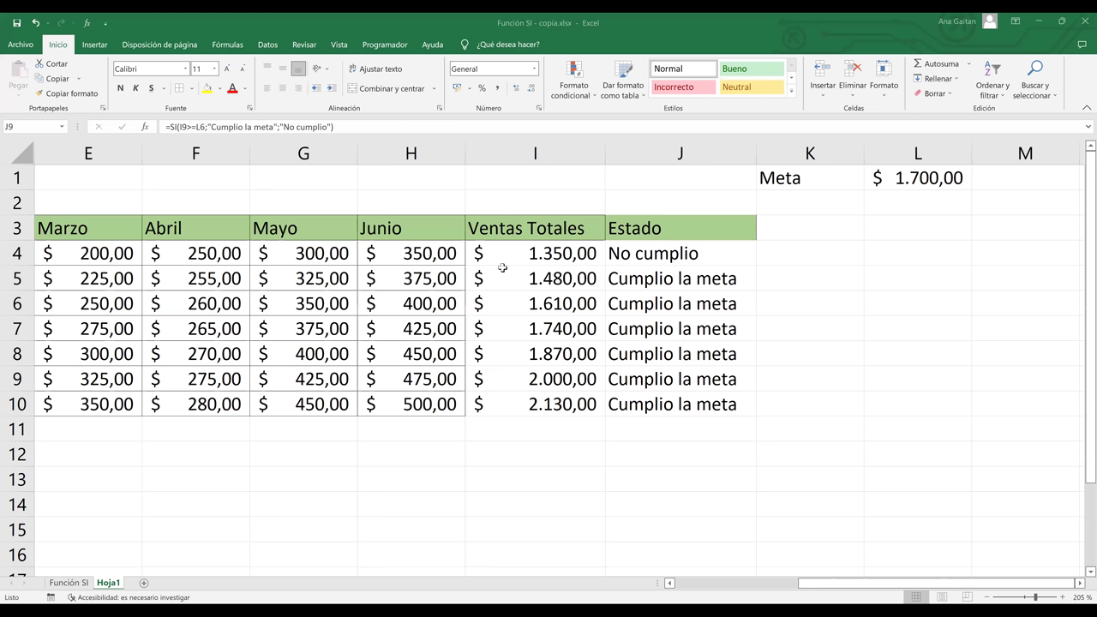
# Make the L1 reference in J4's SI formula absolute as $L$1 and fill the formula down to J10.
pyautogui.click(700, 255)
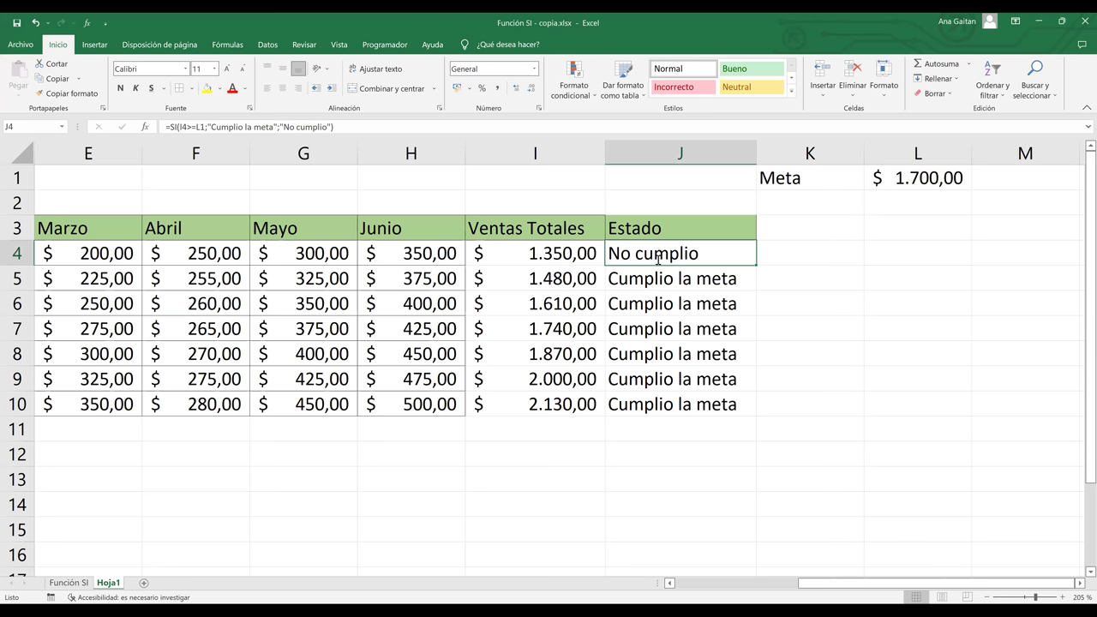
pyautogui.doubleClick(659, 258)
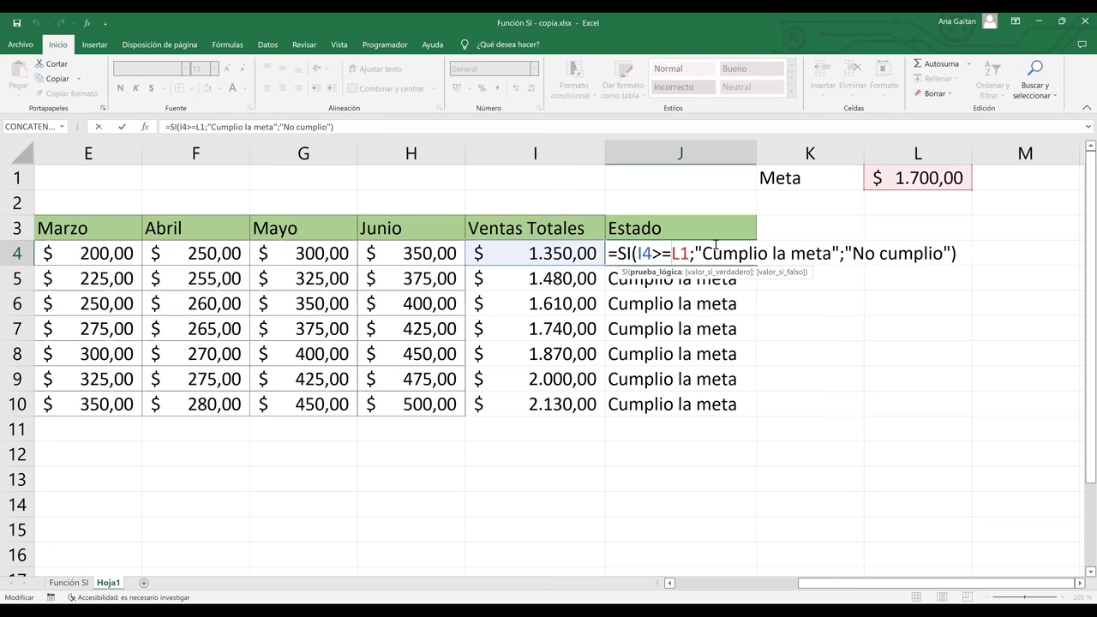
pyautogui.press('F4')
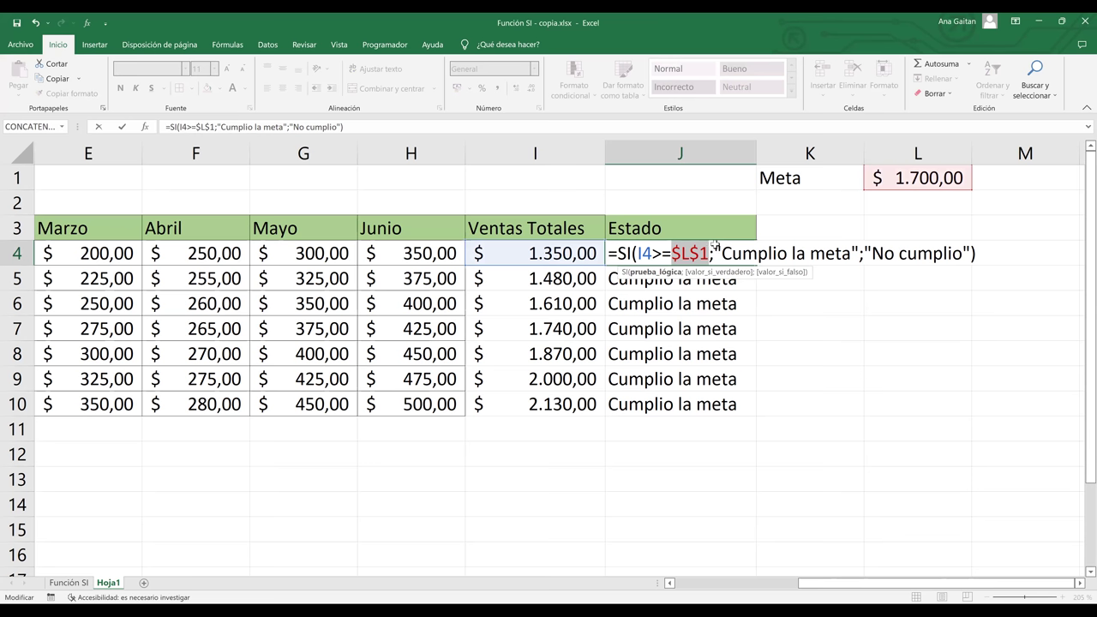
pyautogui.hotkey('ctrl', 'Return')
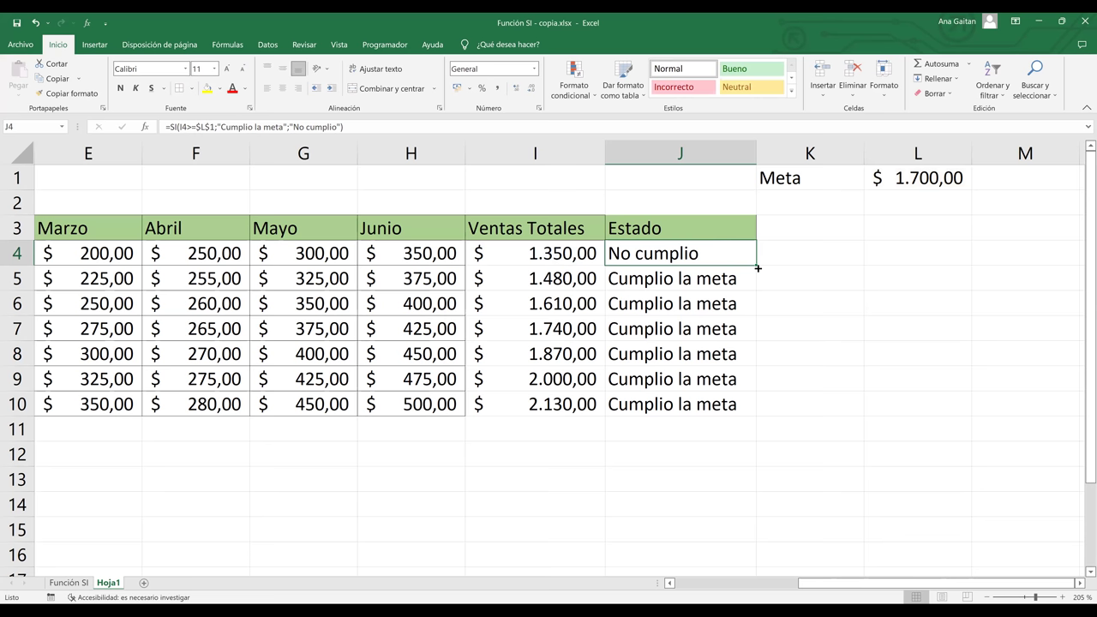
pyautogui.moveTo(757, 264); pyautogui.dragTo(749, 407)
pyautogui.click(837, 384)
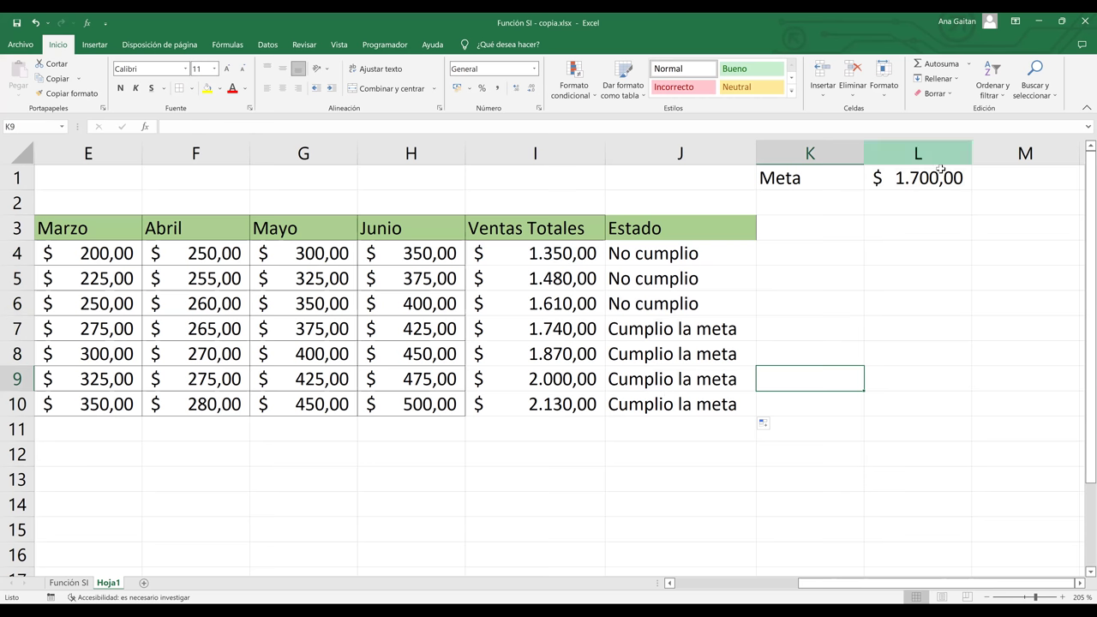
# Compare the Ventas Totales in I6, I7, I8 and I10 with the Meta, and inspect the references in J10's formula.
pyautogui.click(569, 307)
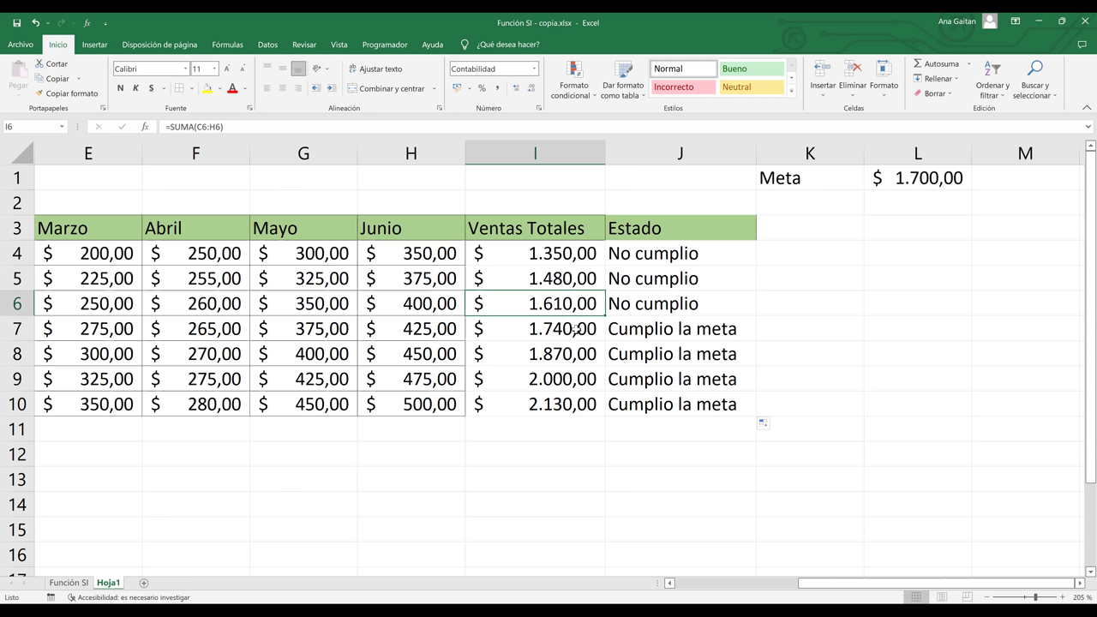
pyautogui.click(576, 329)
pyautogui.click(569, 355)
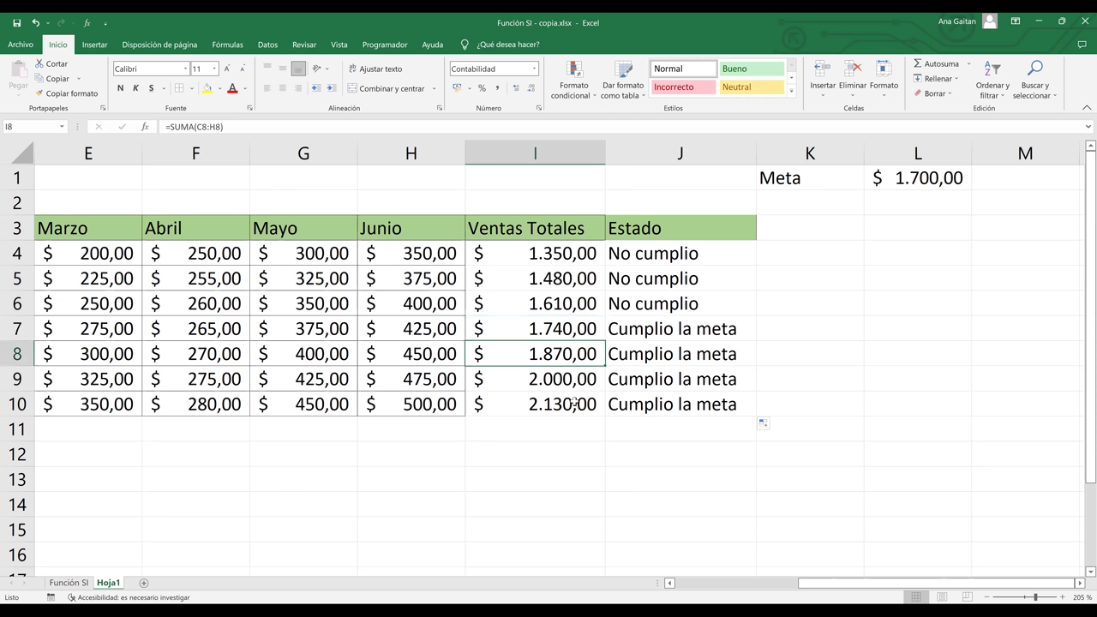
pyautogui.click(574, 404)
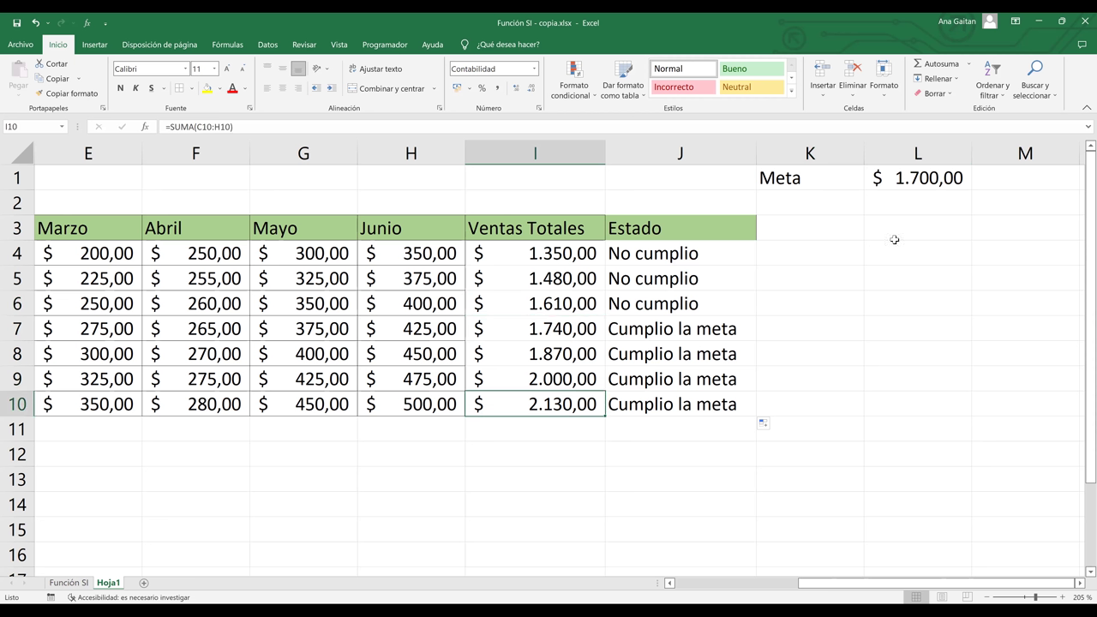
pyautogui.click(710, 404)
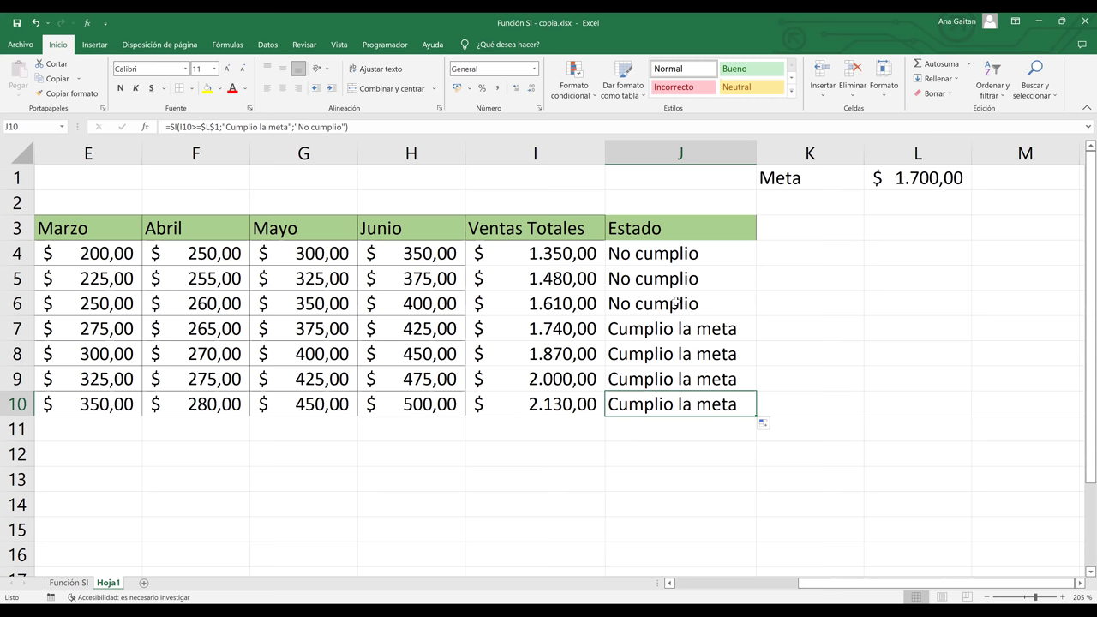
pyautogui.press('F2')
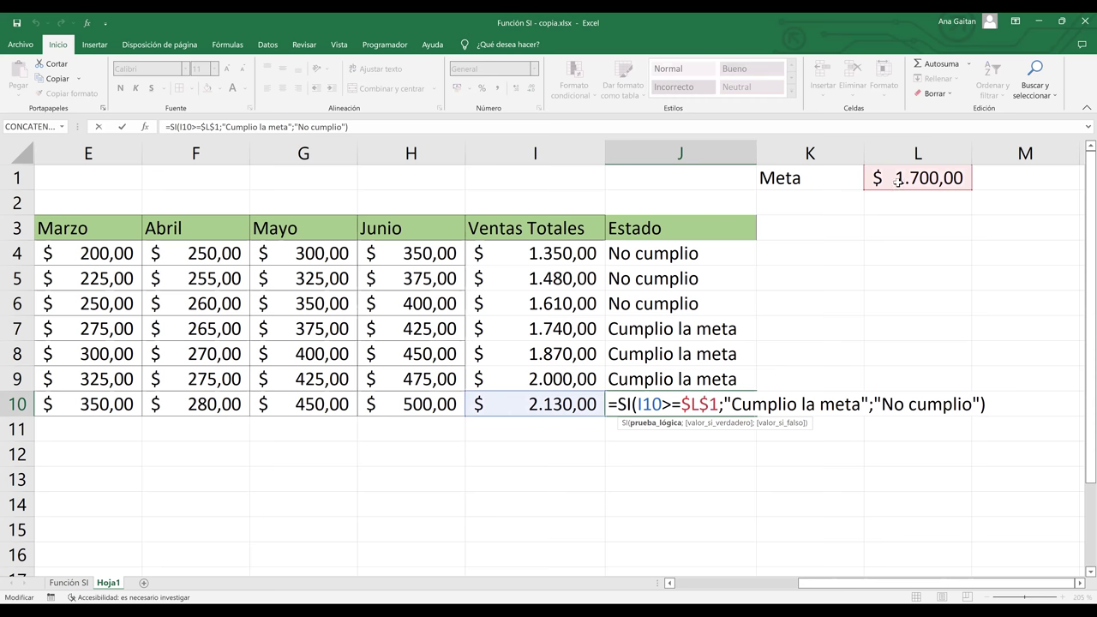
pyautogui.press('Return')
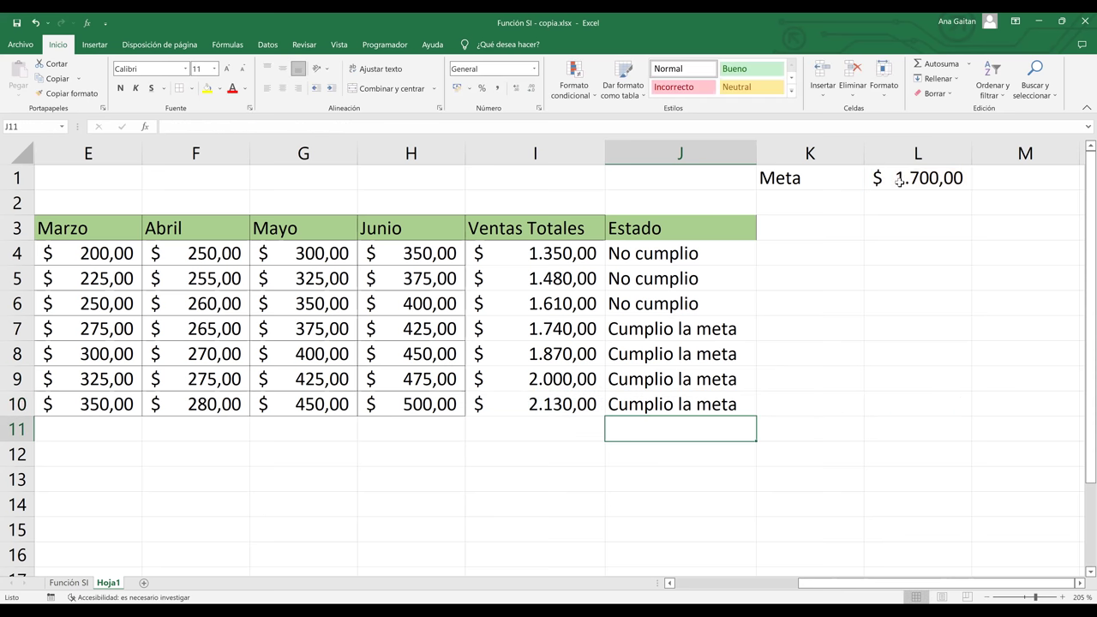
# Set the Meta in L1 to 2000.
pyautogui.click(898, 180)
pyautogui.write('2')
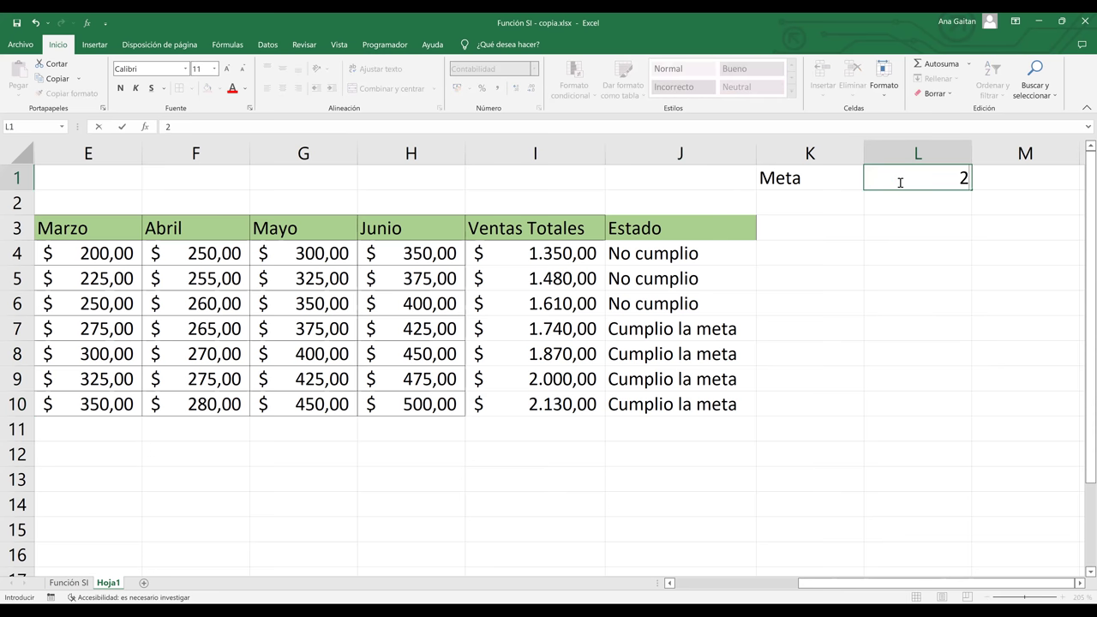
pyautogui.write('000')
pyautogui.hotkey('ctrl', 'Return')
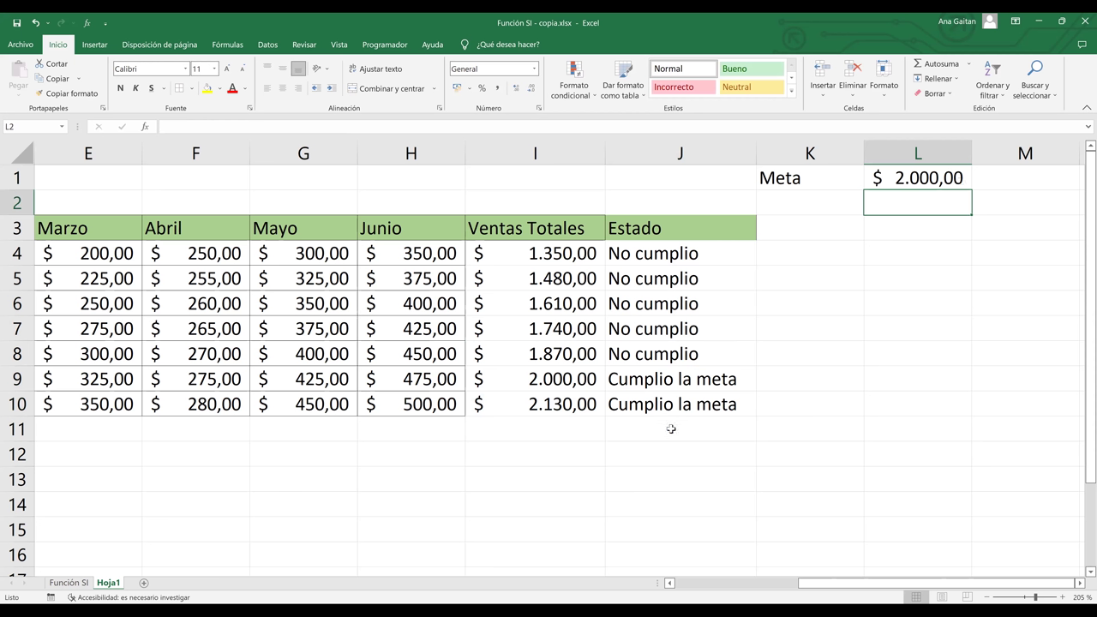
# Review the Meta in L1 and the absolute $L$1 reference in J4's formula, leaving the formula as it is.
pyautogui.click(935, 177)
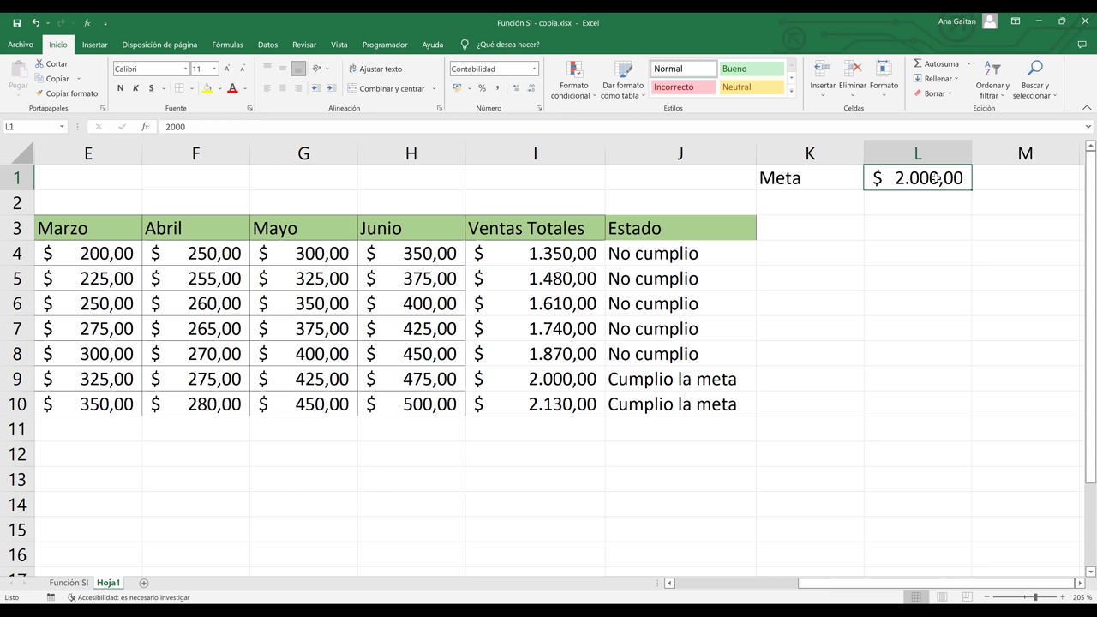
pyautogui.click(702, 259)
pyautogui.doubleClick(698, 256)
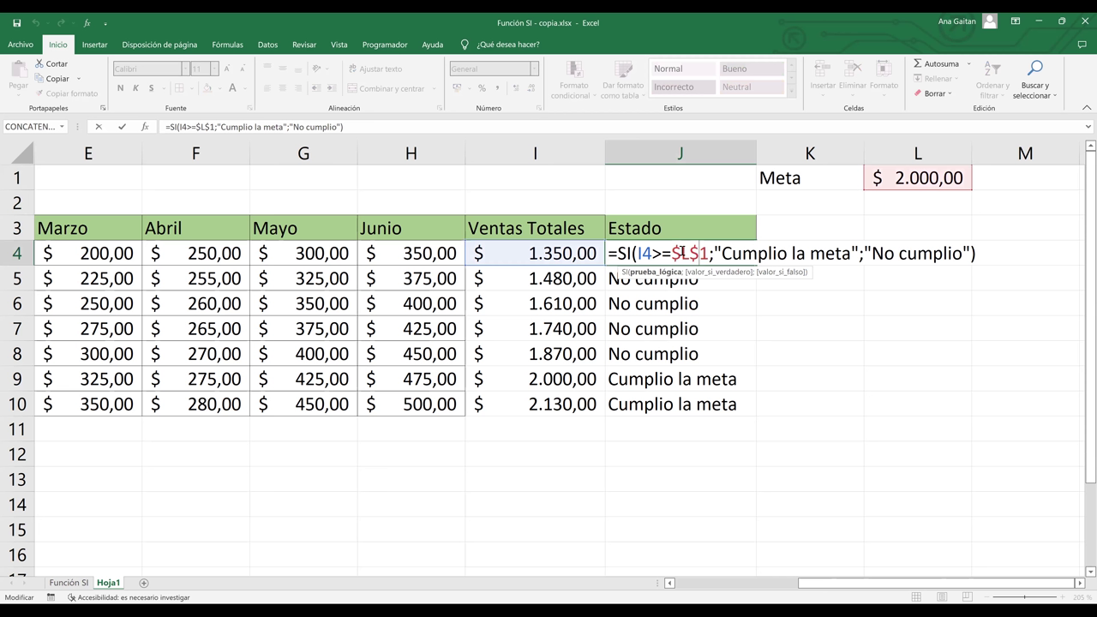
pyautogui.doubleClick(677, 252)
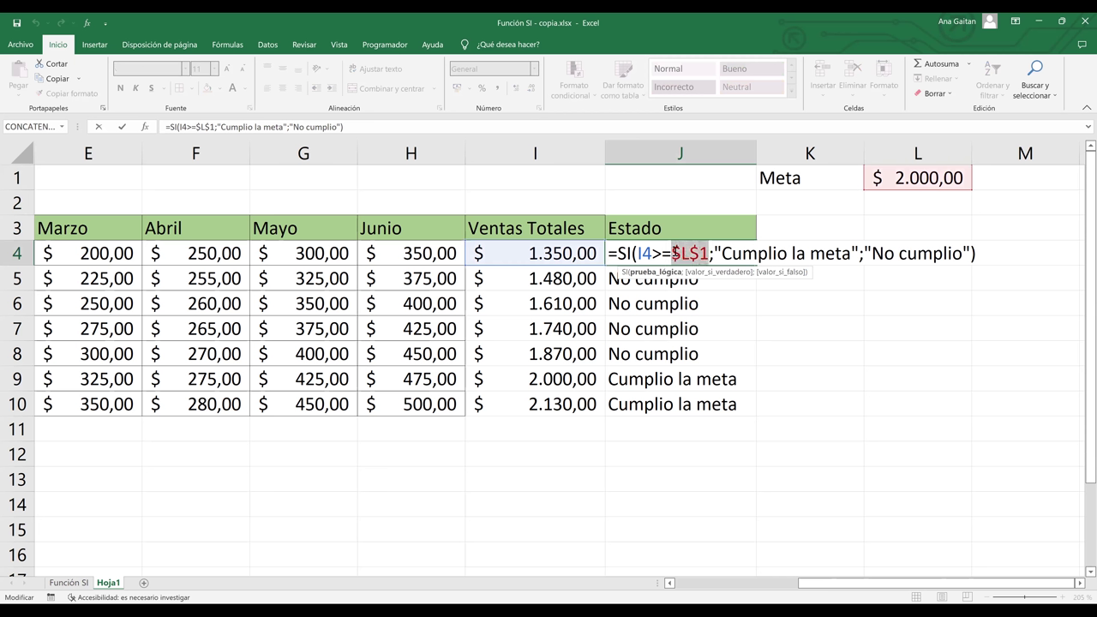
pyautogui.press('Return')
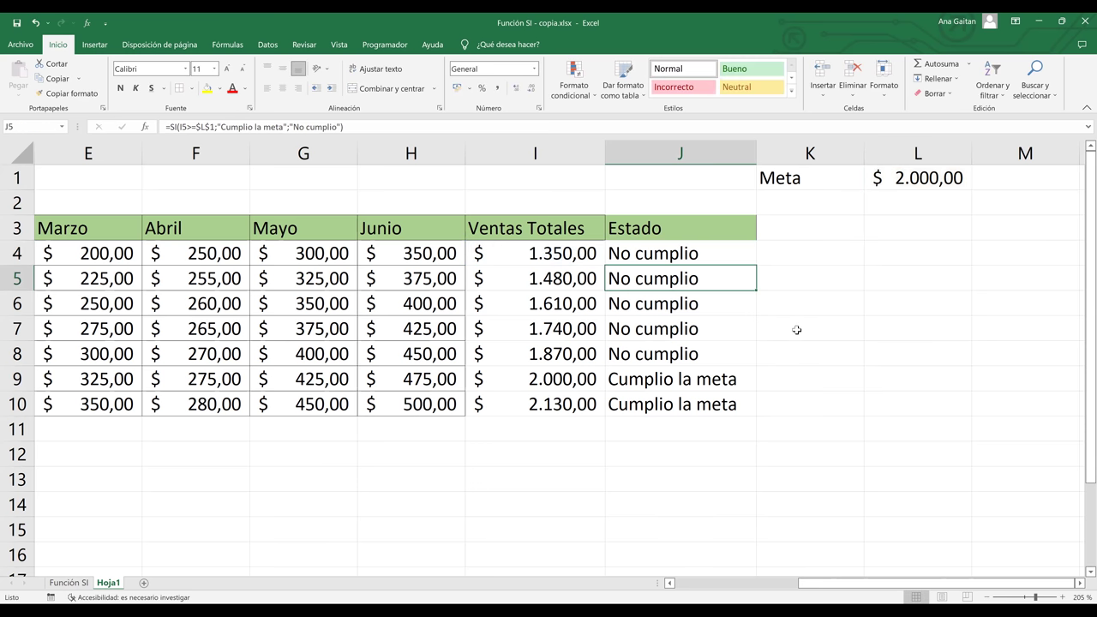
pyautogui.click(797, 330)
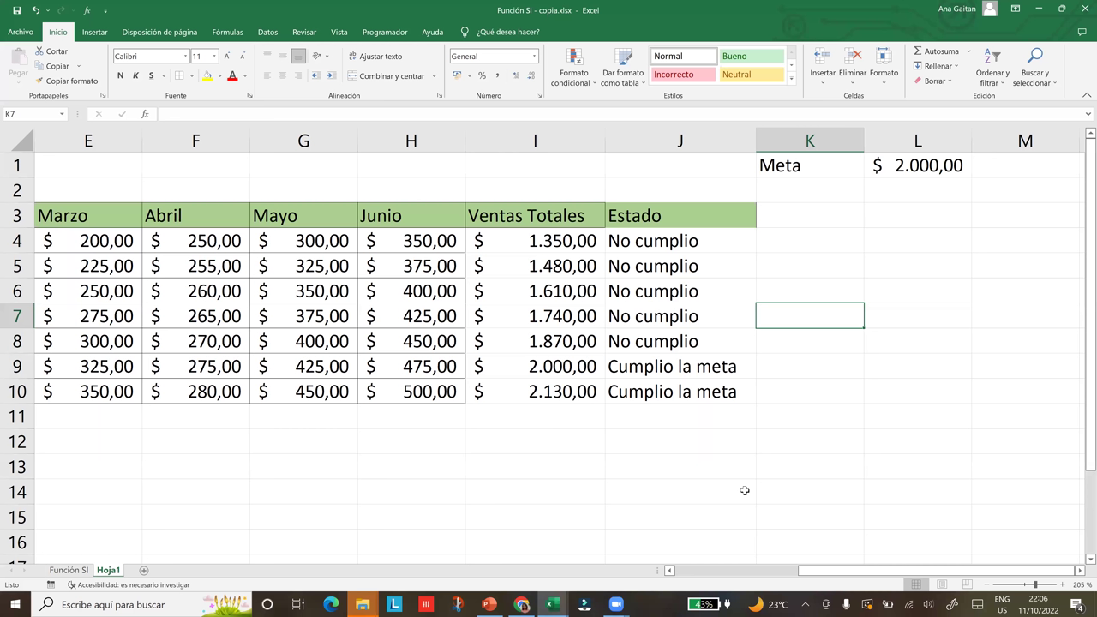
# Open the Windows language preferences and view the available display languages without changing the selection.
pyautogui.click(1005, 605)
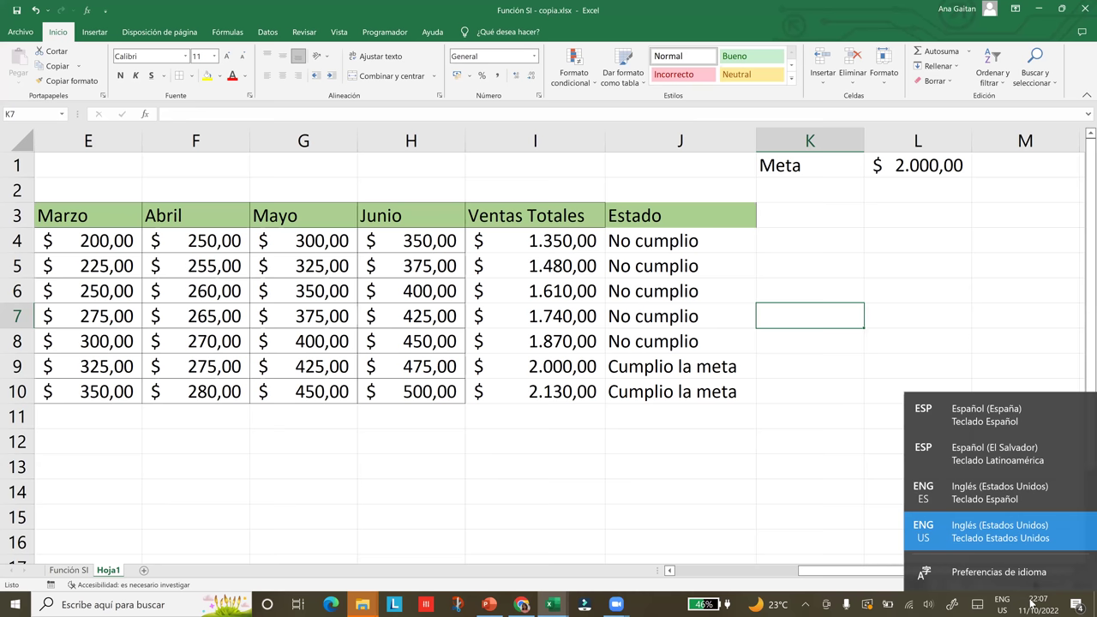
pyautogui.press('Escape')
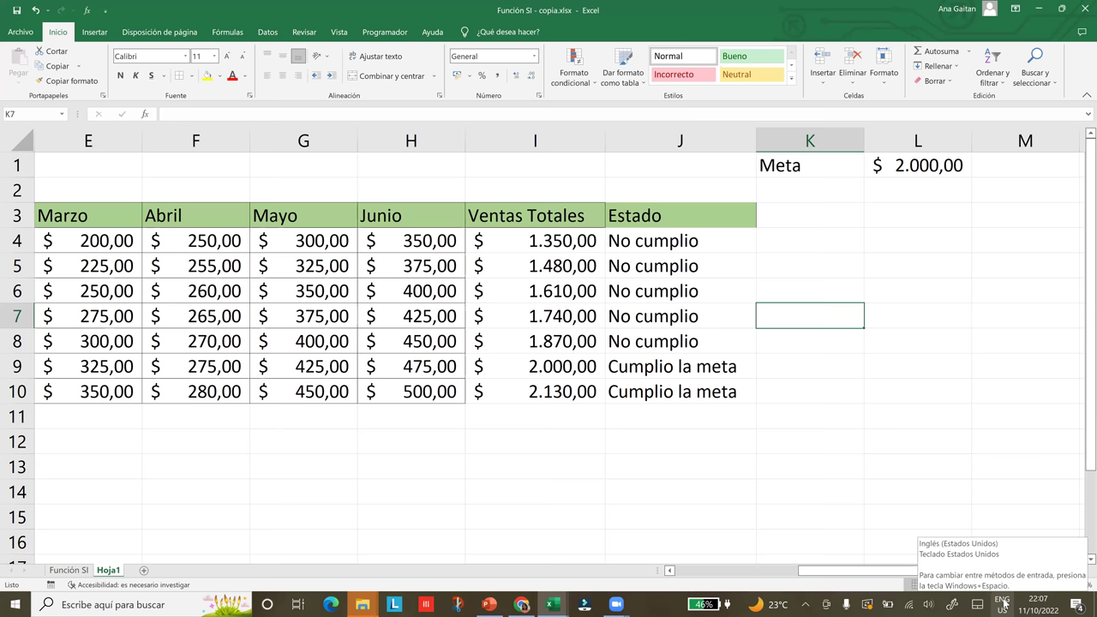
pyautogui.click(1003, 602)
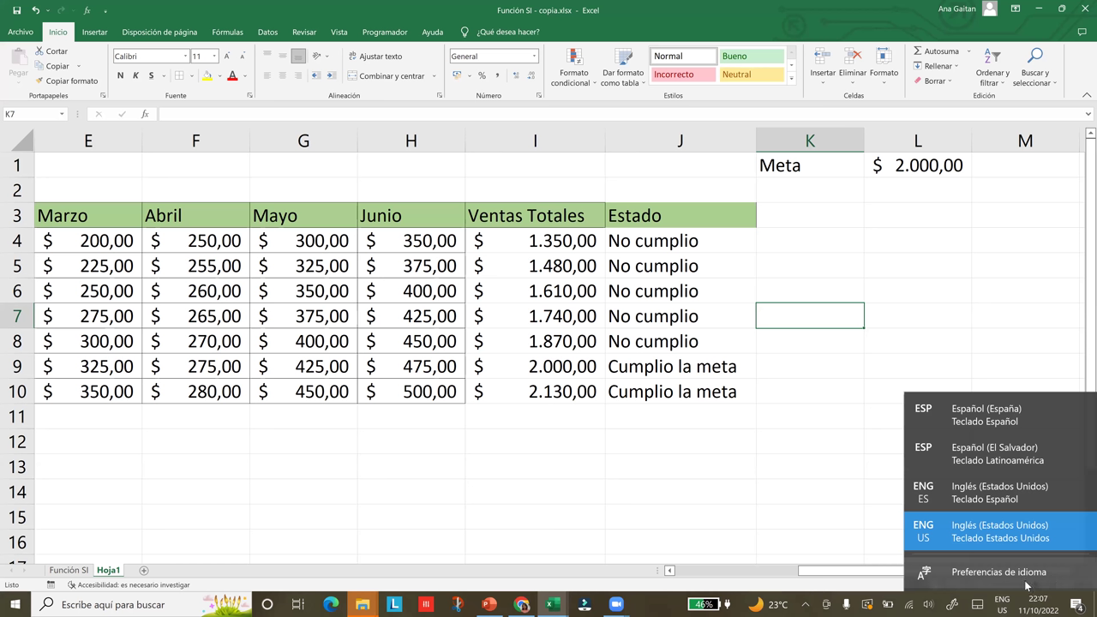
pyautogui.click(1027, 586)
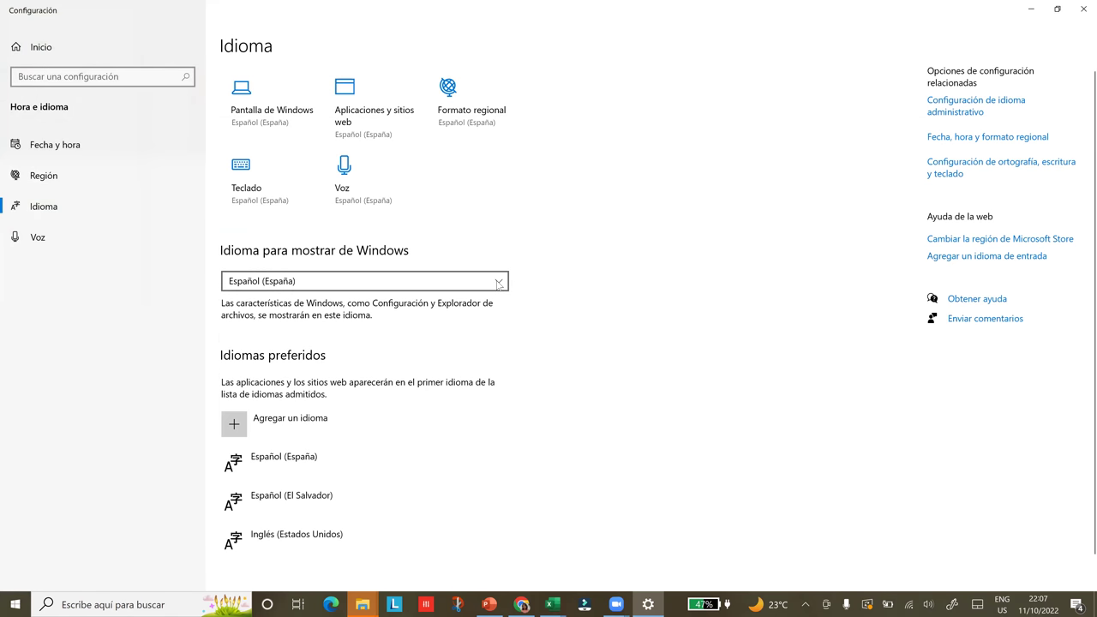
pyautogui.click(498, 283)
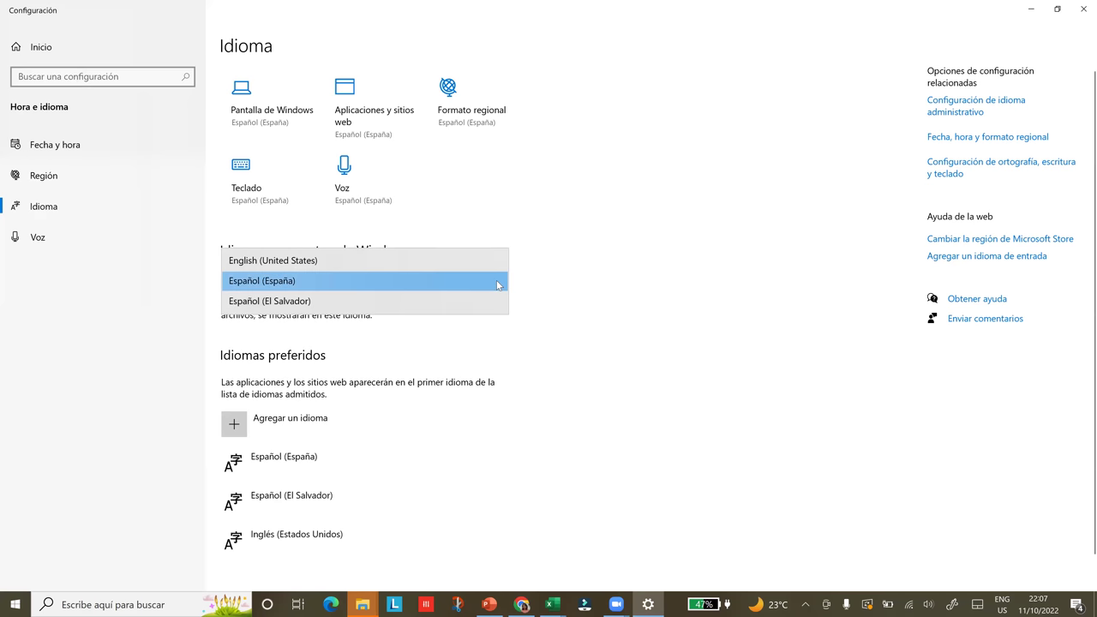
pyautogui.click(560, 267)
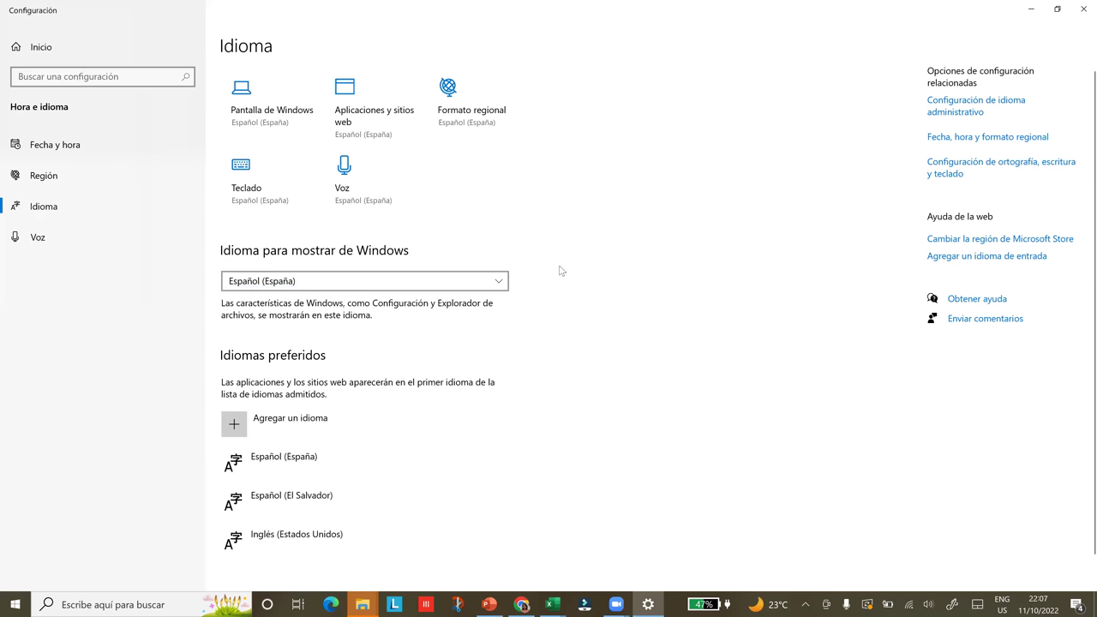
# Open the list of languages to install, search it for "engl", and clear the search.
pyautogui.click(246, 429)
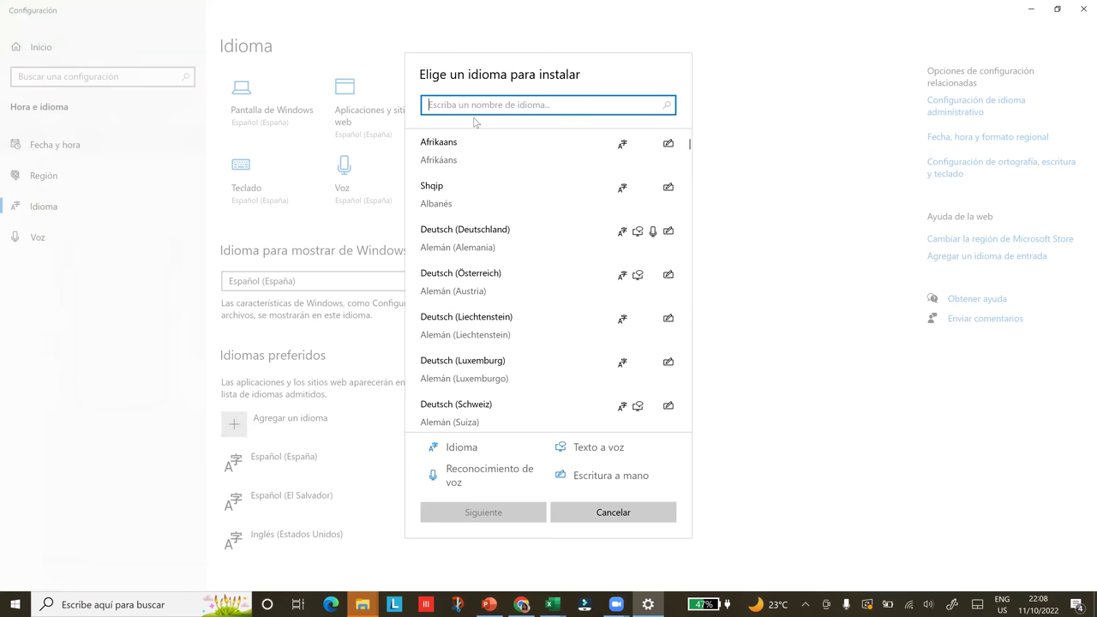
pyautogui.write('en')
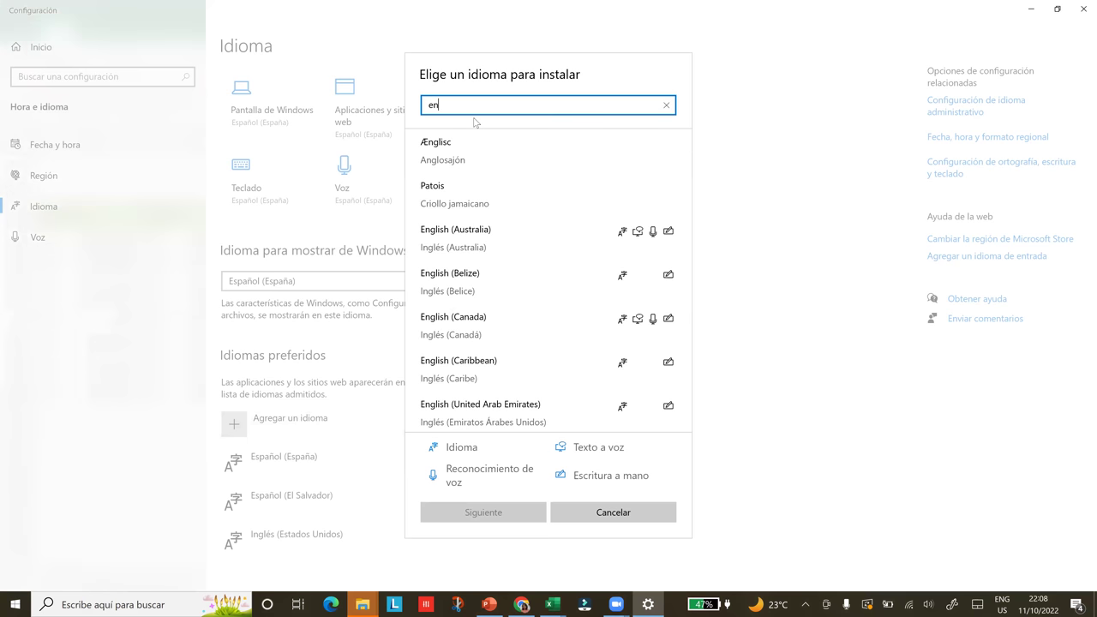
pyautogui.write('gl')
pyautogui.press('BackSpace')
pyautogui.press('BackSpace')
pyautogui.press('BackSpace')
pyautogui.press('BackSpace')
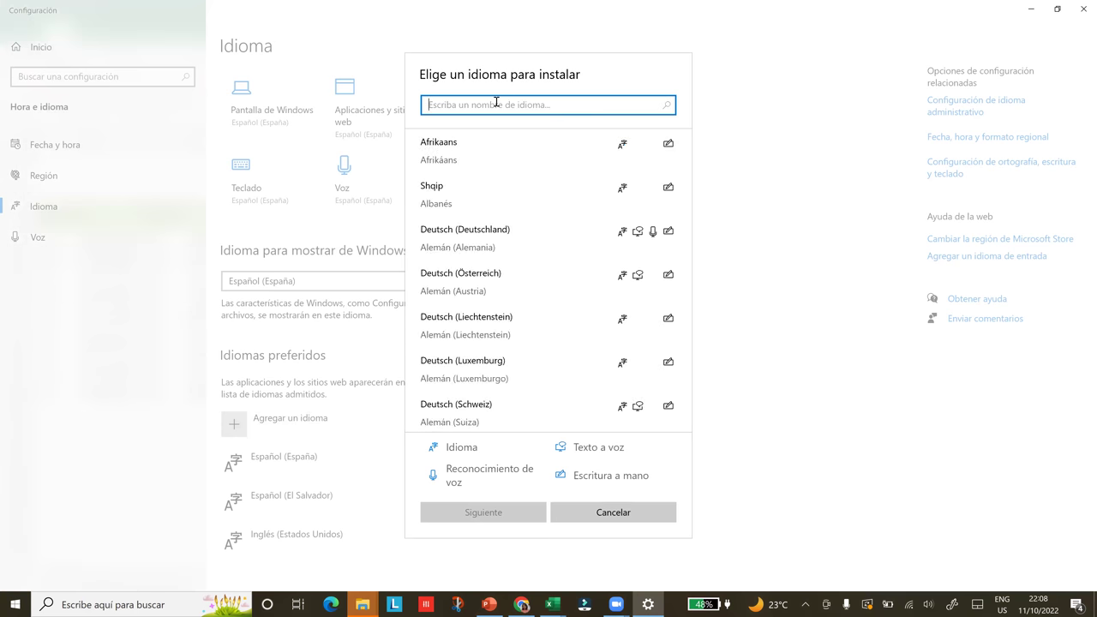
# Search the languages to install for "espa" and cancel adding a language.
pyautogui.write('s')
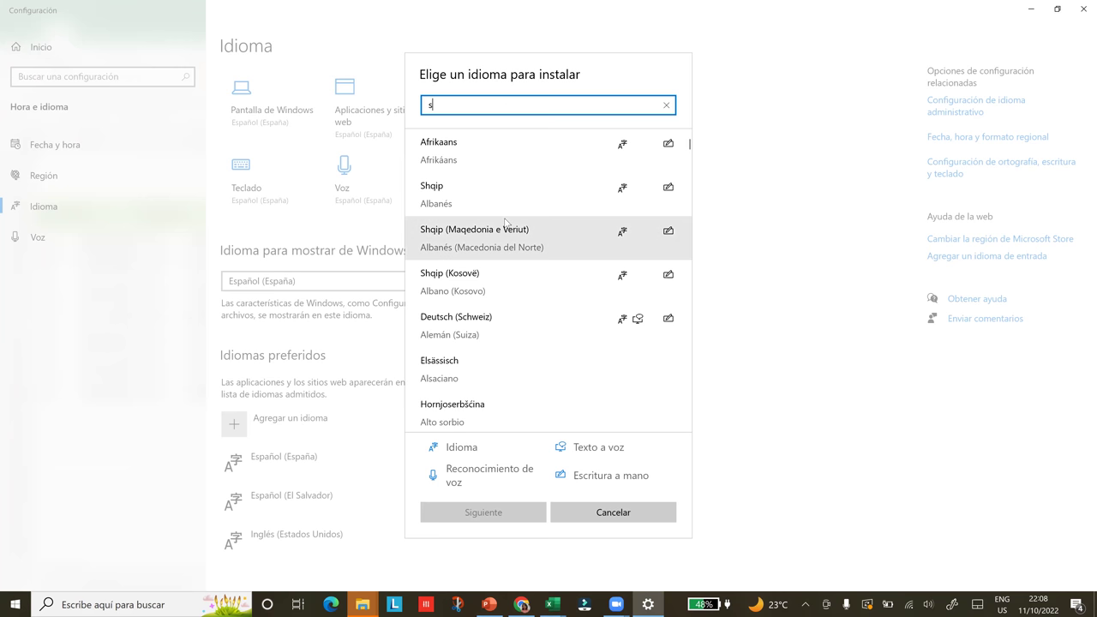
pyautogui.press('BackSpace')
pyautogui.write('es')
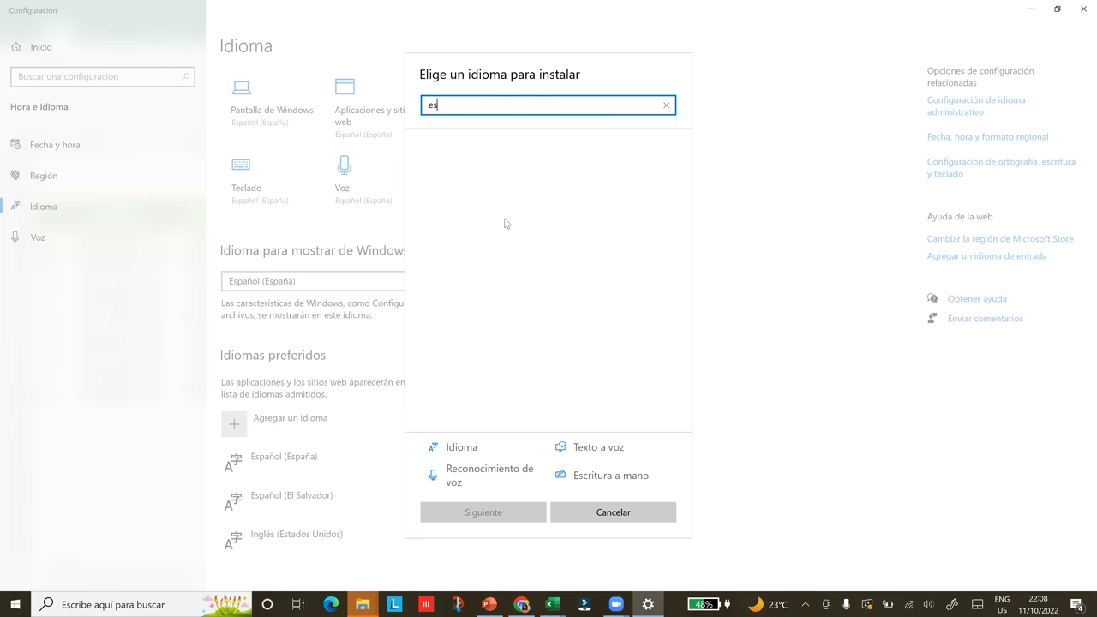
pyautogui.write('pa')
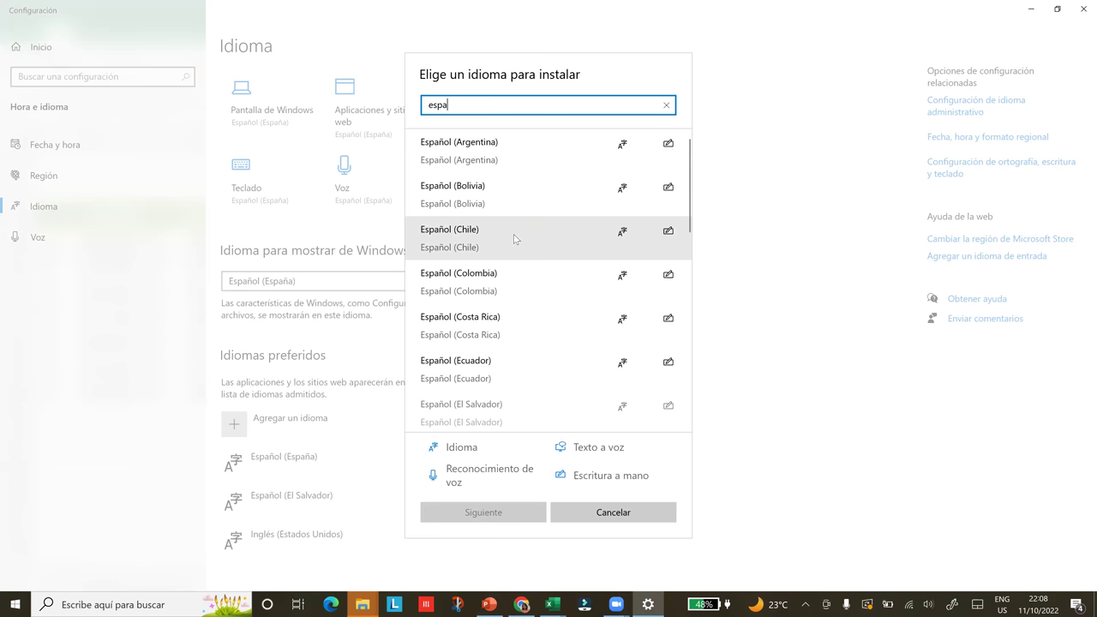
pyautogui.click(638, 516)
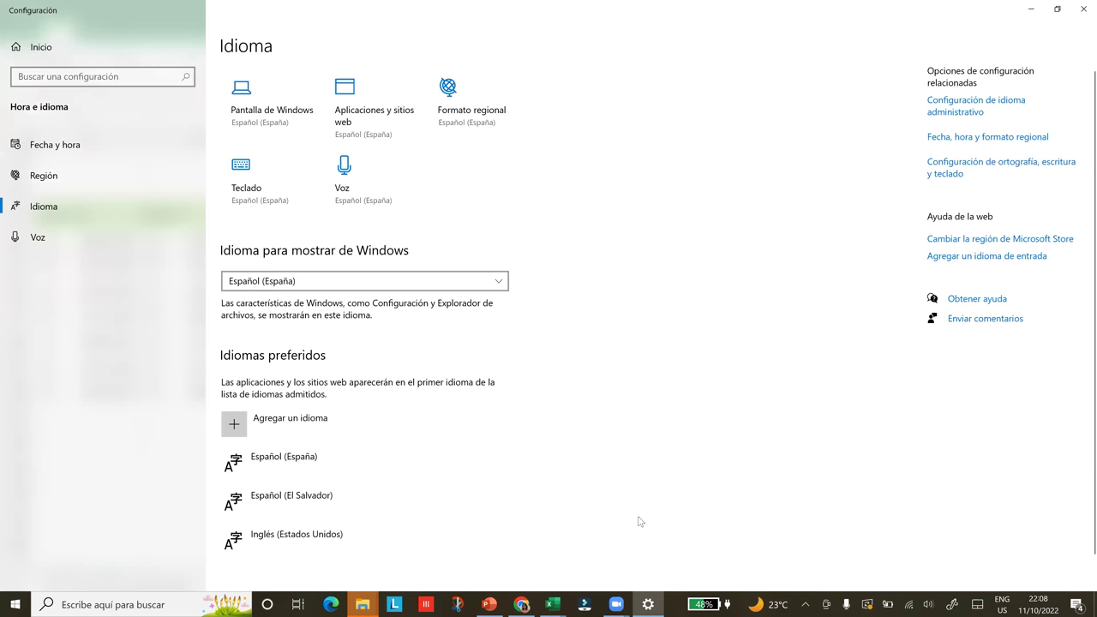
# View the available keyboard input languages and minimise the Settings window to return to the Excel workbook.
pyautogui.click(1003, 603)
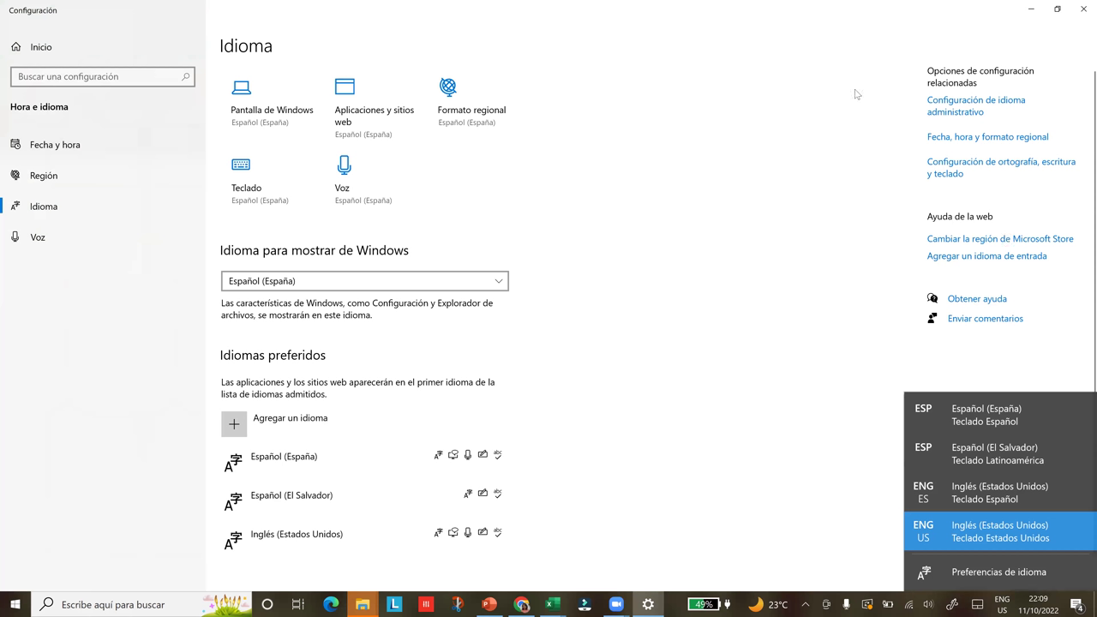
pyautogui.click(1033, 10)
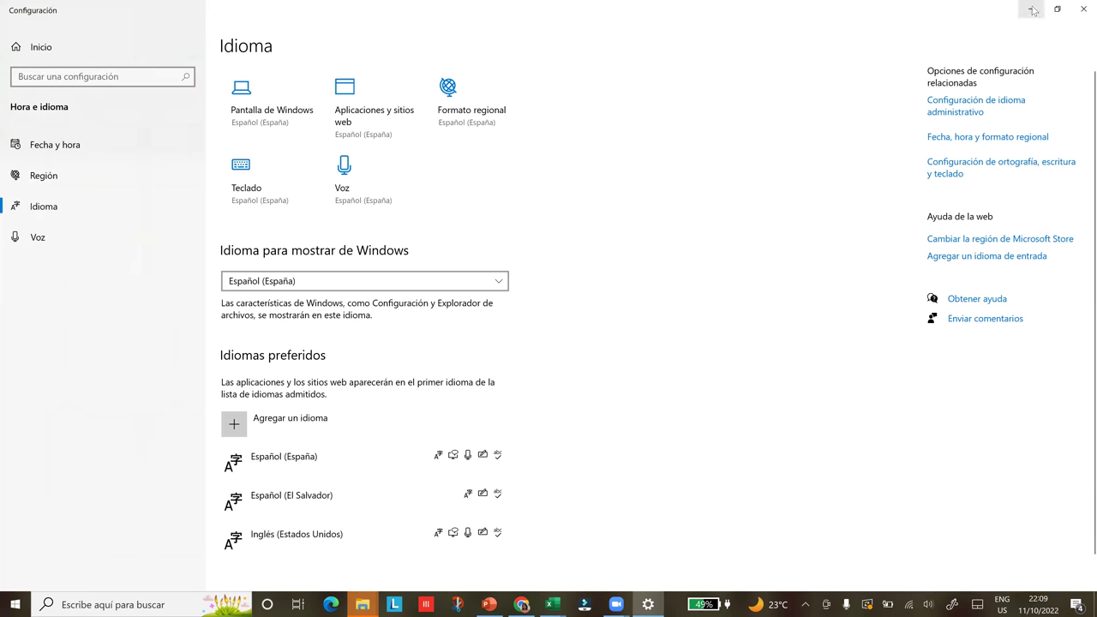
pyautogui.click(1033, 11)
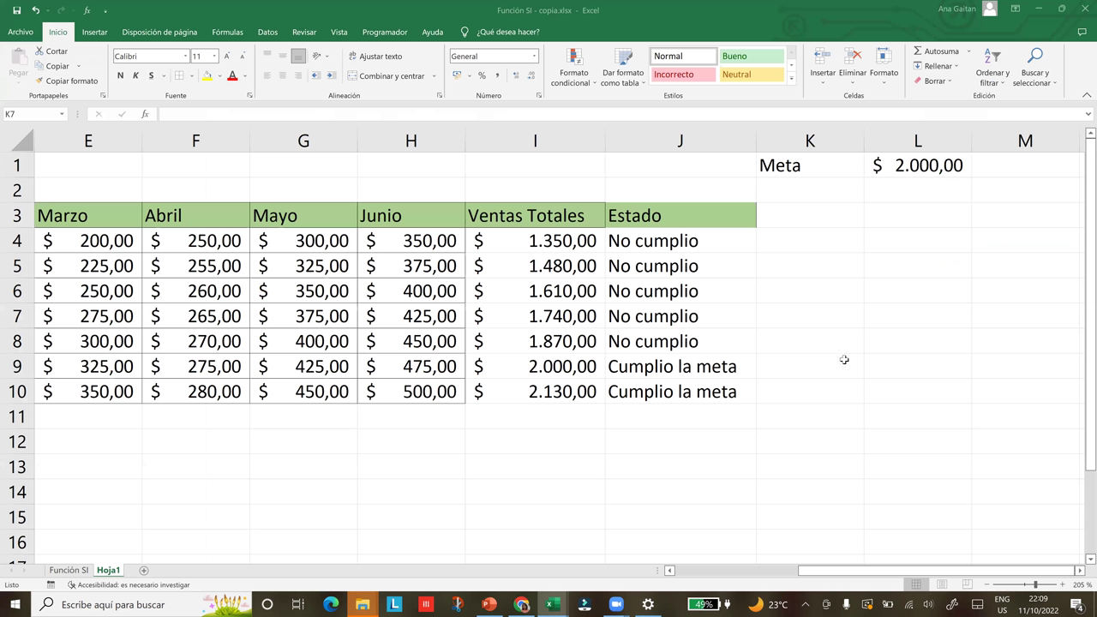